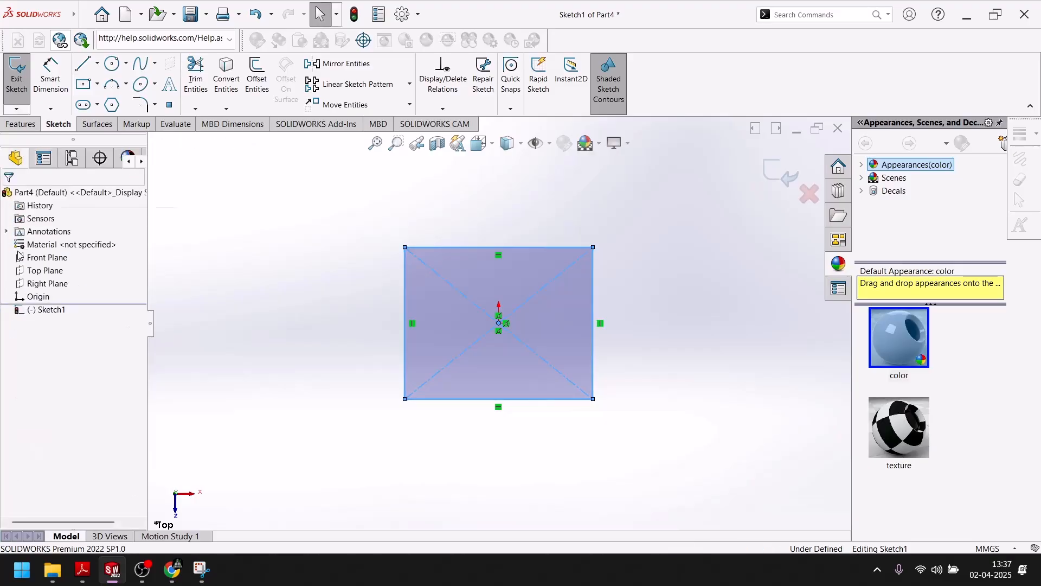
Check the overall plate size in the PDF drawing in Adobe Reader, and dimension the rectangle's width as 113 mm in SOLIDWORKS.
{"action": "left_click", "coordinate": [112, 573]}
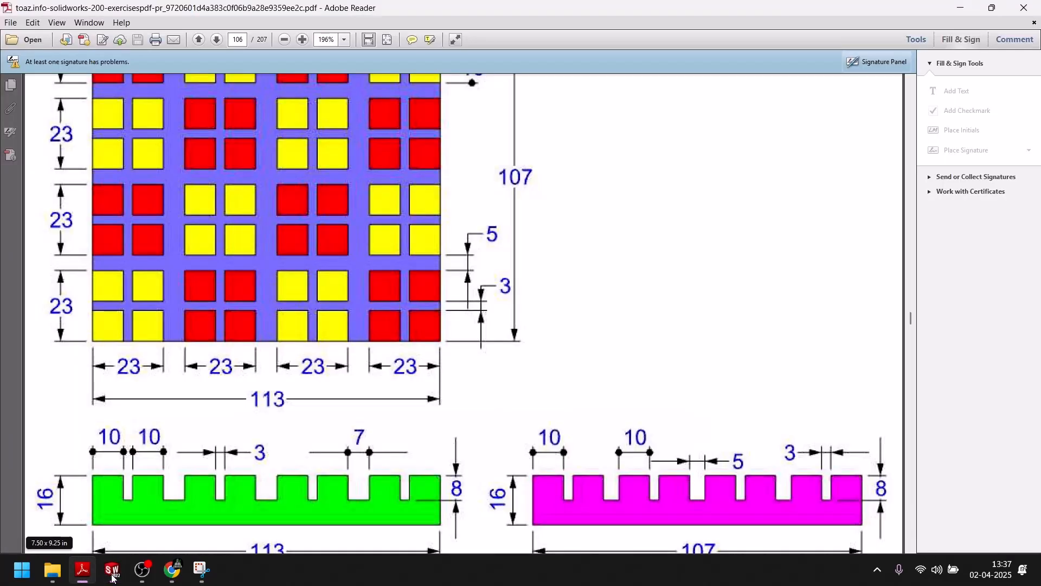
{"action": "scroll", "coordinate": [155, 395], "scroll_direction": "up", "scroll_amount": 3}
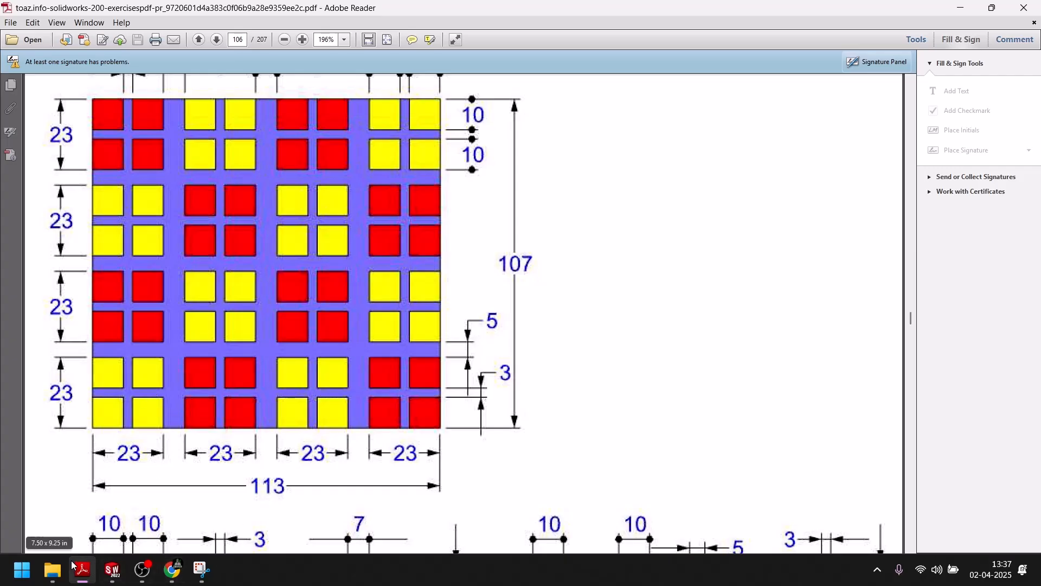
{"action": "left_click", "coordinate": [112, 571]}
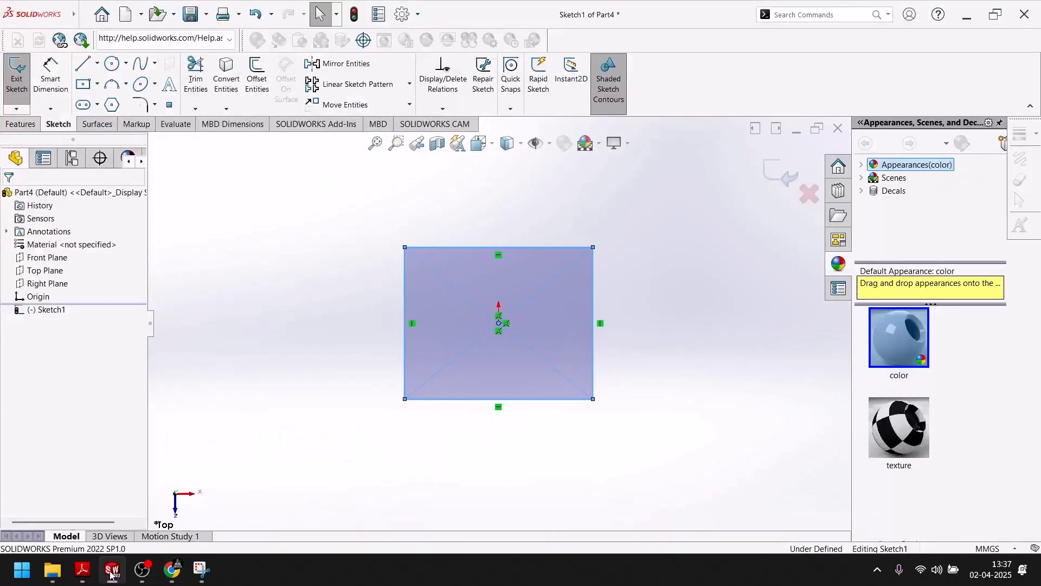
{"action": "left_click", "coordinate": [50, 76]}
{"action": "left_click", "coordinate": [544, 400]}
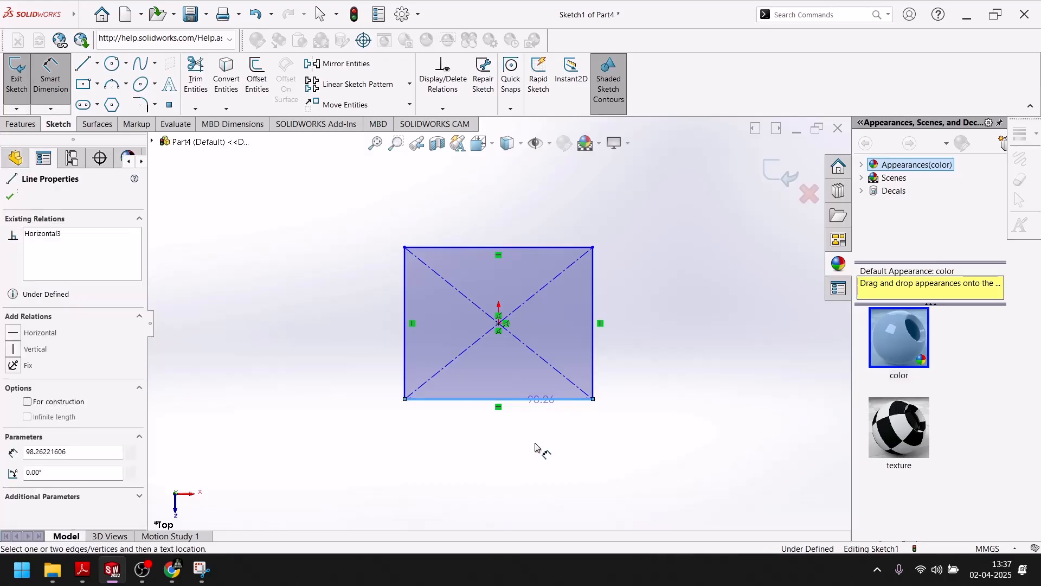
{"action": "left_click", "coordinate": [537, 450]}
{"action": "type", "text": "113"}
{"action": "key", "text": "Return"}
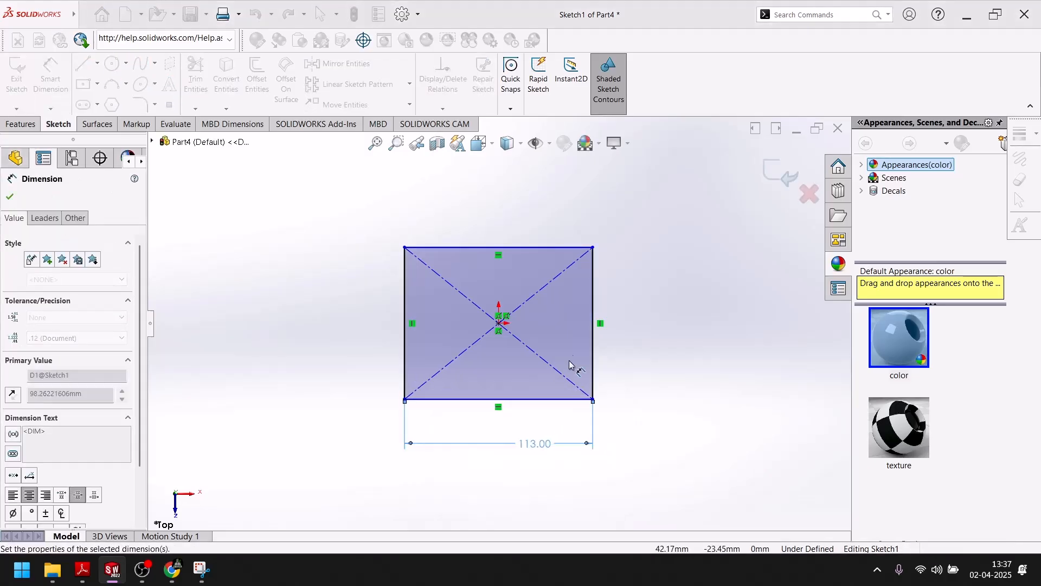
Dimension the rectangle's vertical side as 107 mm.
{"action": "left_click", "coordinate": [592, 310]}
{"action": "left_click", "coordinate": [627, 303]}
{"action": "type", "text": "107"}
{"action": "key", "text": "Return"}
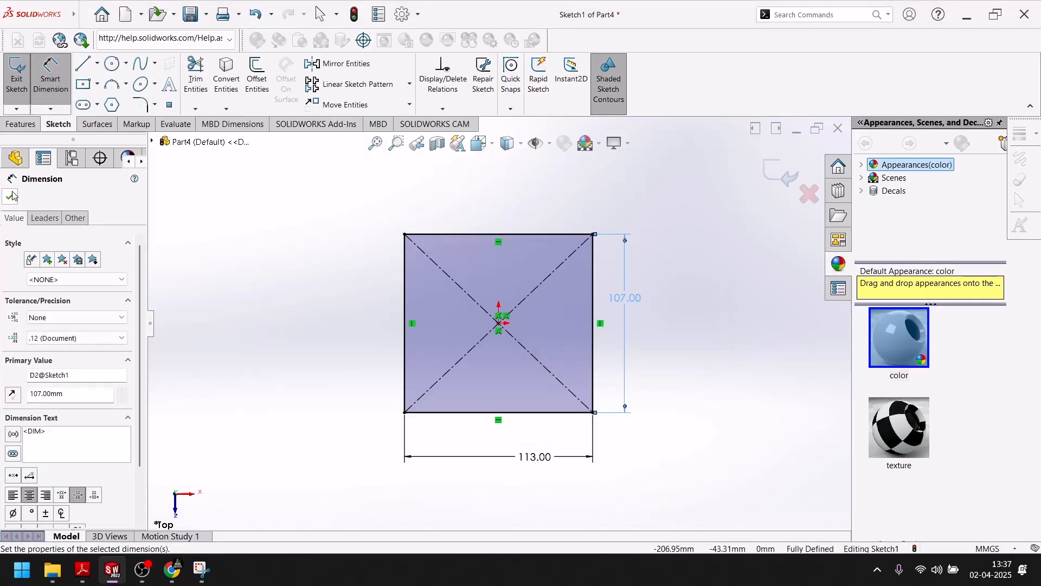
{"action": "left_click", "coordinate": [12, 196]}
Exit the sketch and extrude the rectangle as a Blind boss 8 mm deep to form the base plate.
{"action": "scroll", "coordinate": [476, 248], "scroll_direction": "down", "scroll_amount": 1}
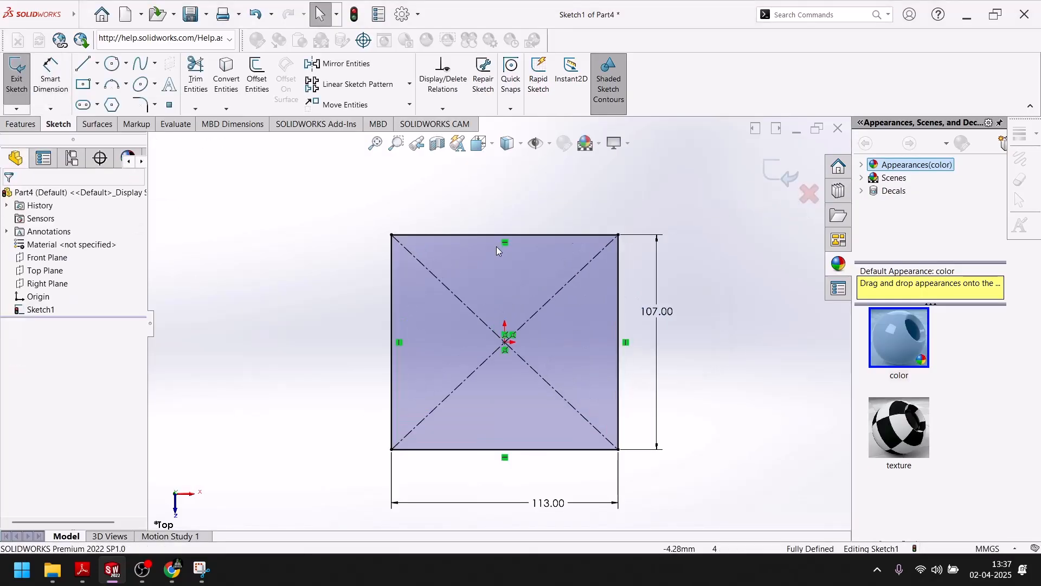
{"action": "left_click", "coordinate": [16, 70]}
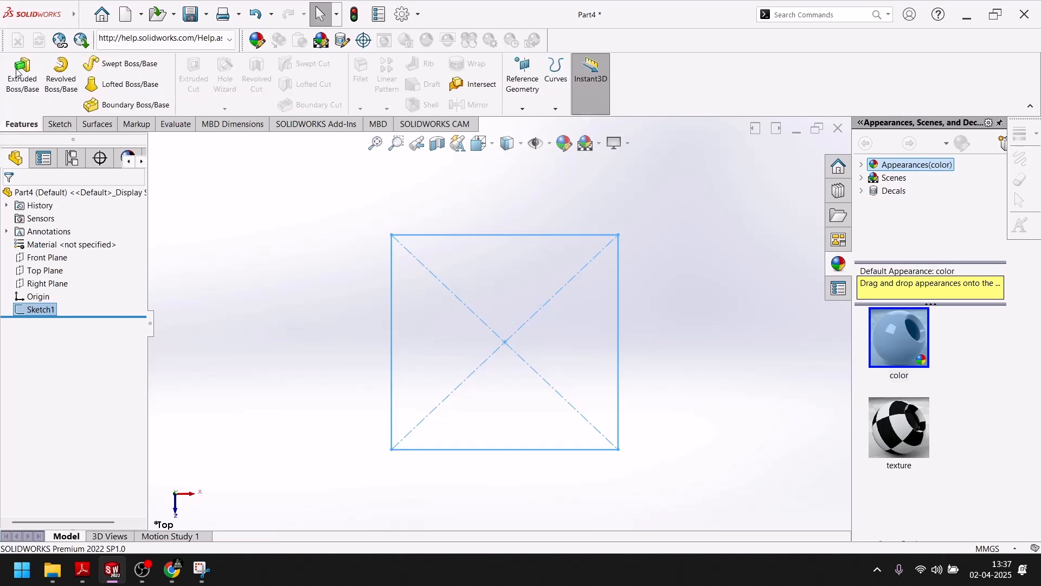
{"action": "left_click", "coordinate": [21, 72]}
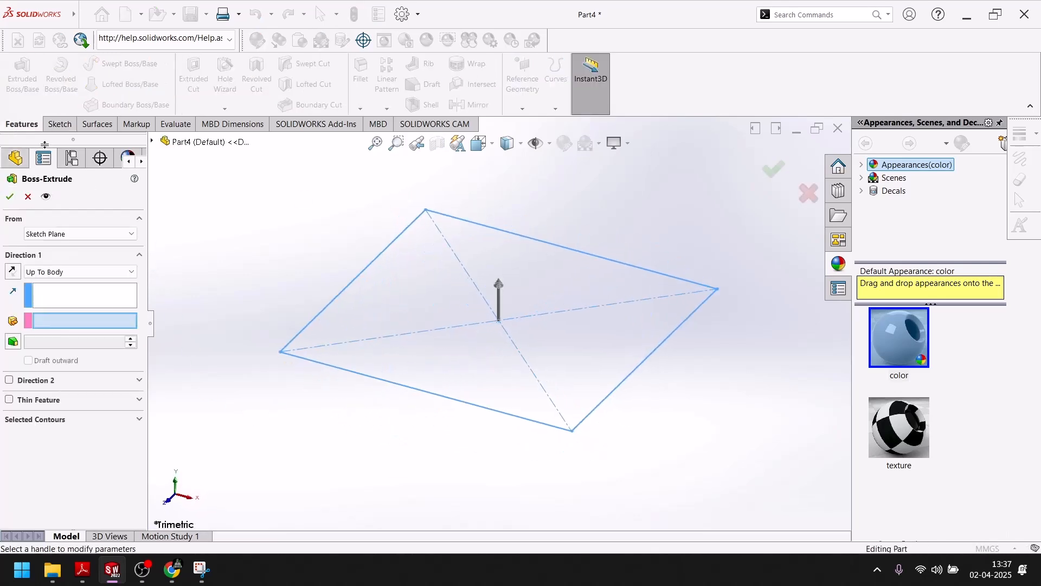
{"action": "left_click", "coordinate": [60, 273]}
{"action": "left_click", "coordinate": [57, 275]}
{"action": "left_click", "coordinate": [58, 276]}
{"action": "left_click", "coordinate": [37, 284]}
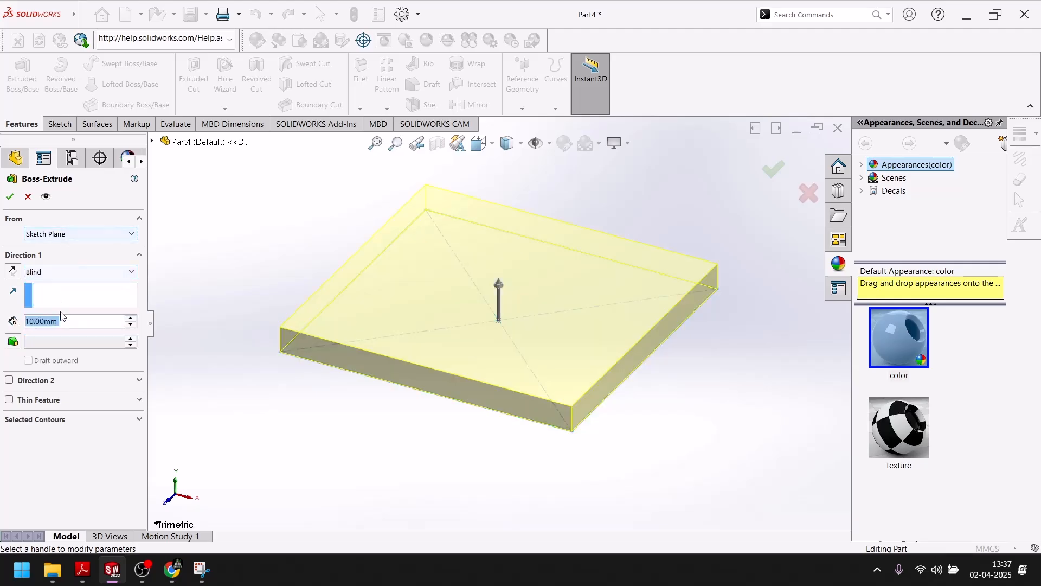
{"action": "type", "text": "8"}
{"action": "key", "text": "Return"}
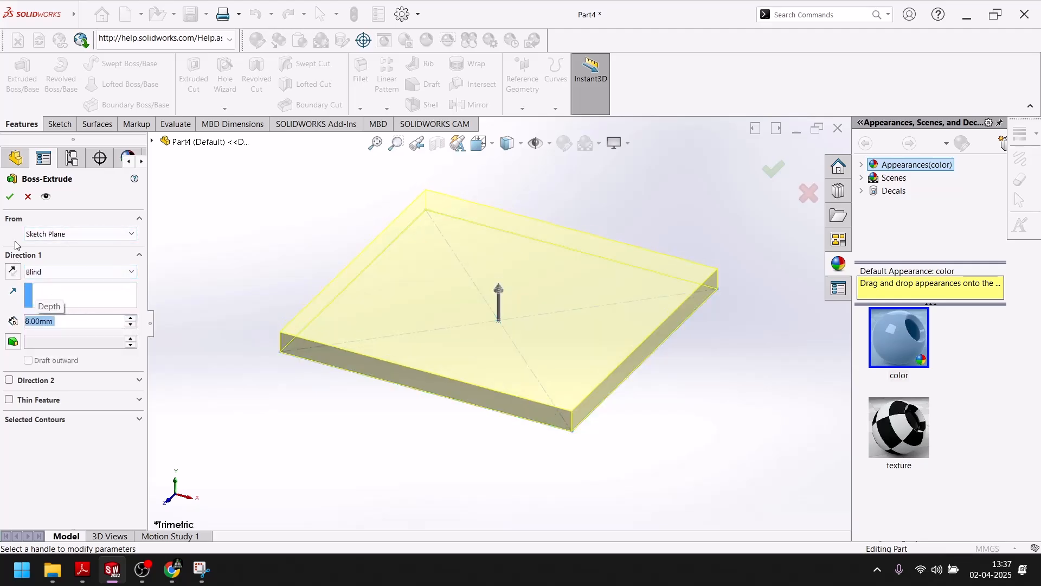
{"action": "left_click", "coordinate": [11, 196]}
Start a sketch on the plate's upper face and check the square sizes and gaps in the PDF drawing in Adobe Reader.
{"action": "left_click", "coordinate": [470, 223]}
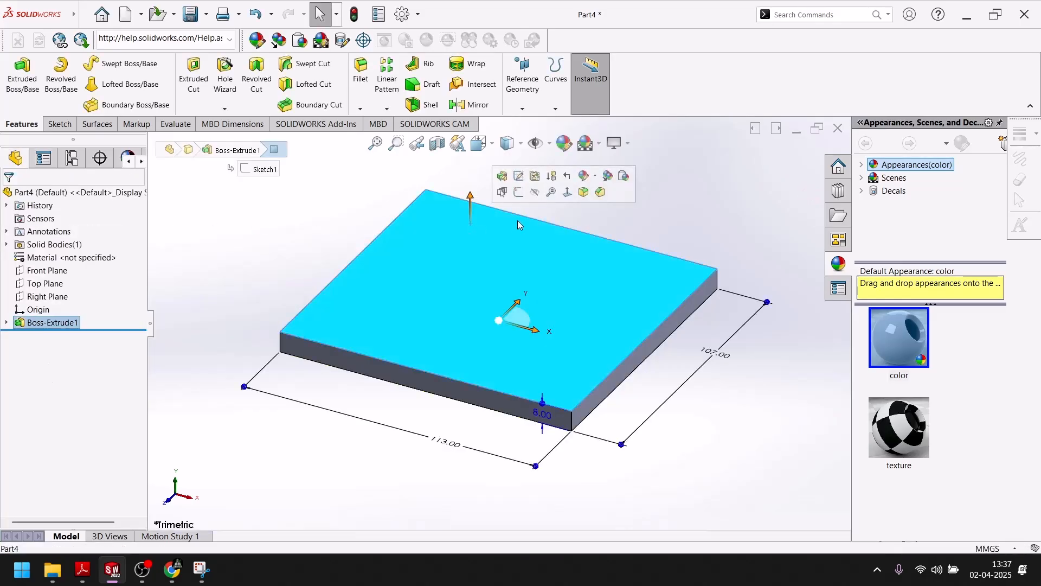
{"action": "left_click", "coordinate": [519, 193]}
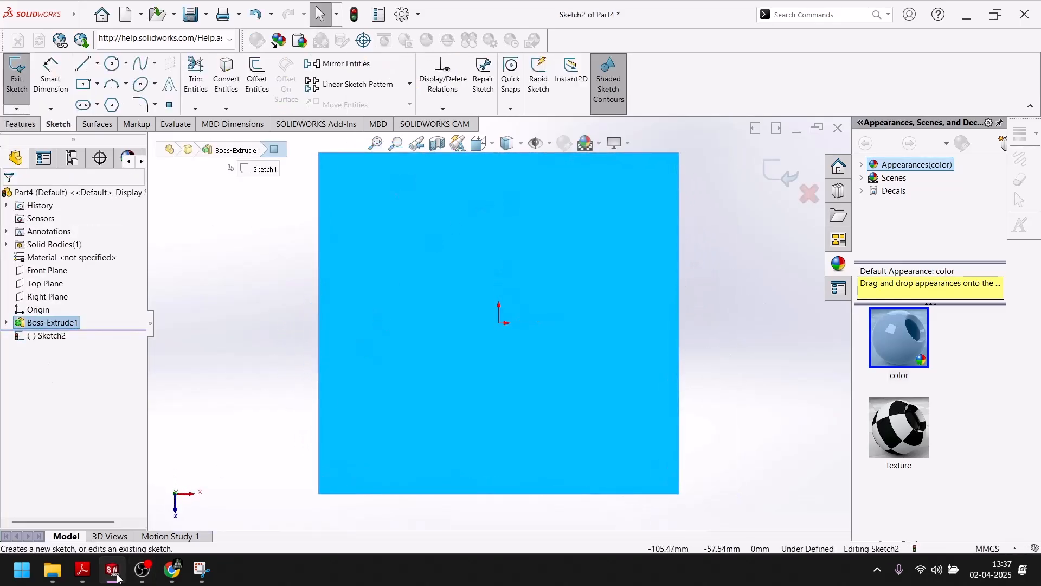
{"action": "left_click", "coordinate": [82, 570]}
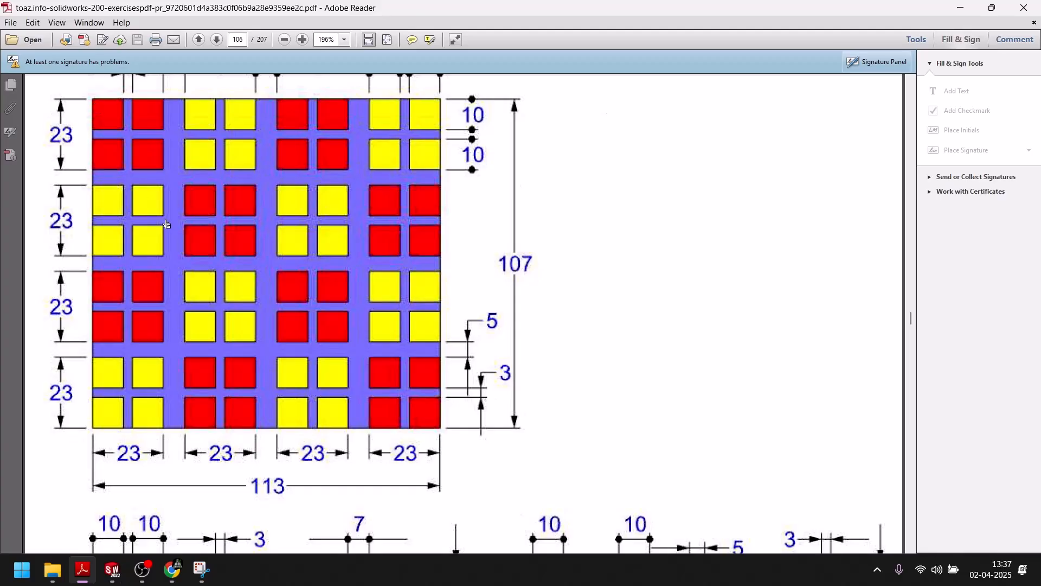
{"action": "scroll", "coordinate": [166, 224], "scroll_direction": "up", "scroll_amount": 3}
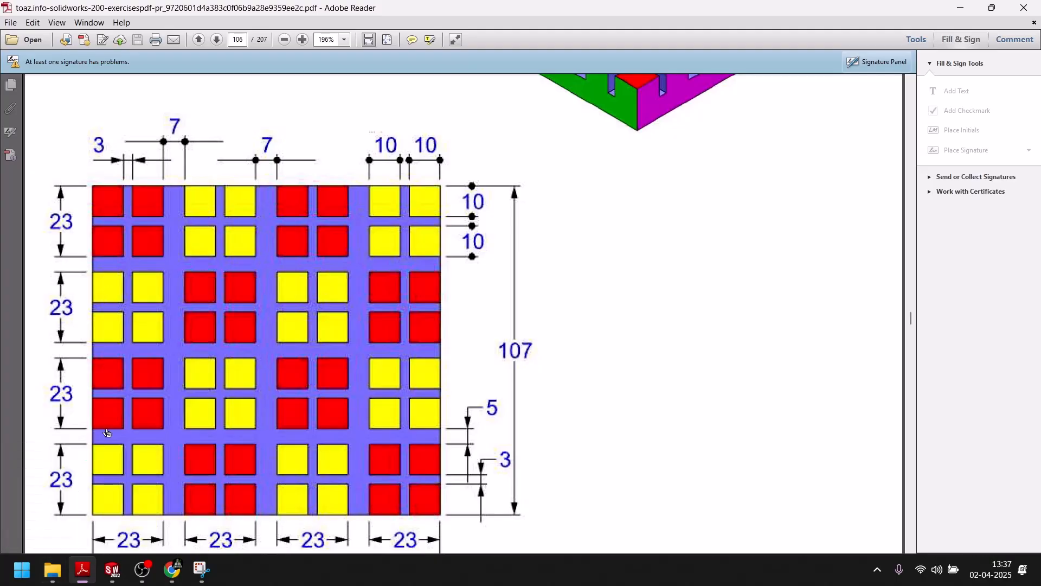
{"action": "left_click", "coordinate": [82, 569]}
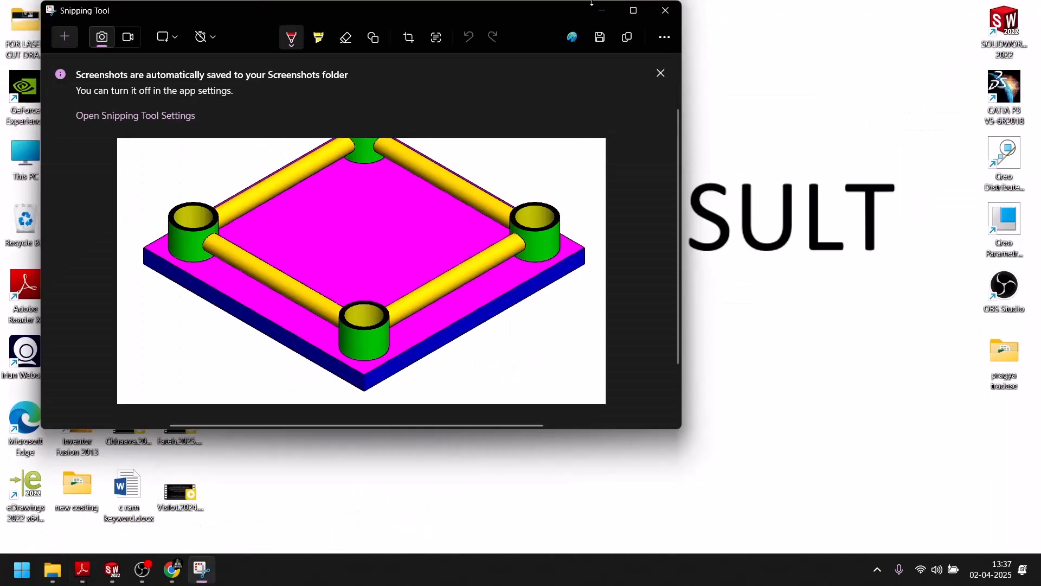
{"action": "left_click", "coordinate": [602, 11]}
{"action": "left_click", "coordinate": [112, 570]}
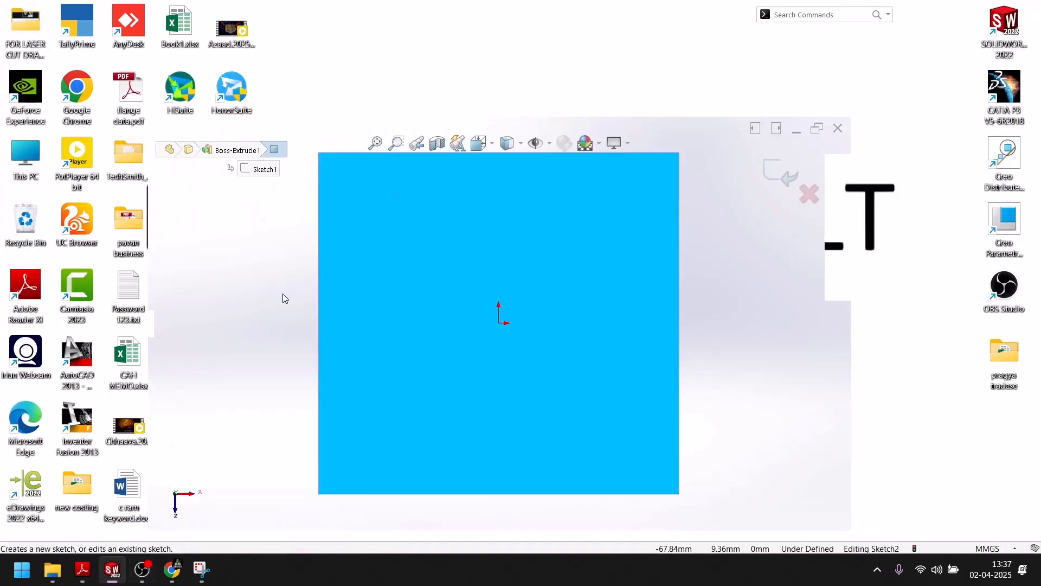
Draw a corner rectangle of about 8.9 by 8.5 mm starting at the upper-left corner of the plate face in SOLIDWORKS.
{"action": "scroll", "coordinate": [367, 272], "scroll_direction": "up", "scroll_amount": 1}
{"action": "scroll", "coordinate": [362, 103], "scroll_direction": "up", "scroll_amount": 1}
{"action": "scroll", "coordinate": [402, 201], "scroll_direction": "down", "scroll_amount": 2}
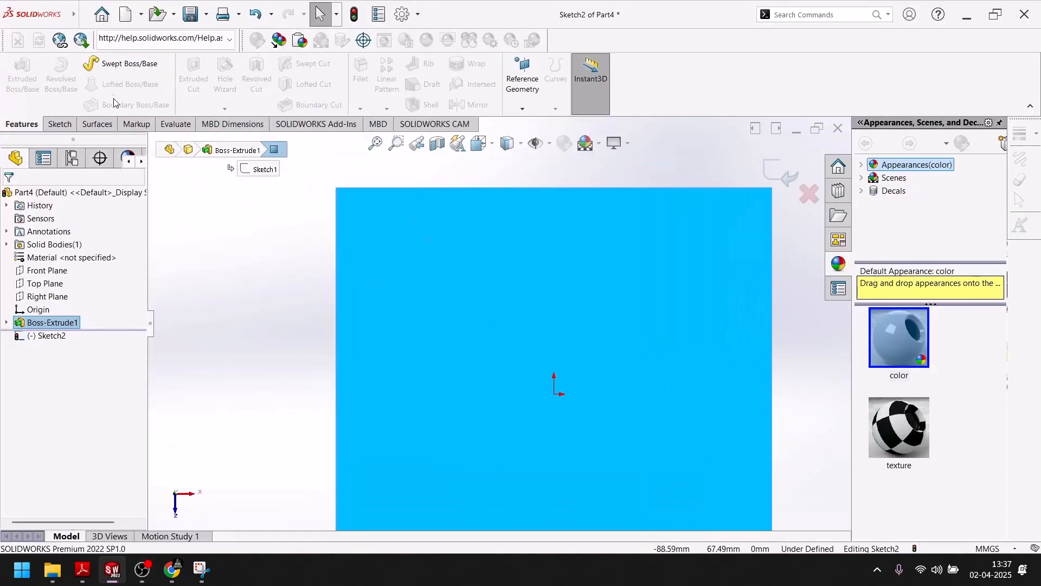
{"action": "left_click", "coordinate": [60, 124]}
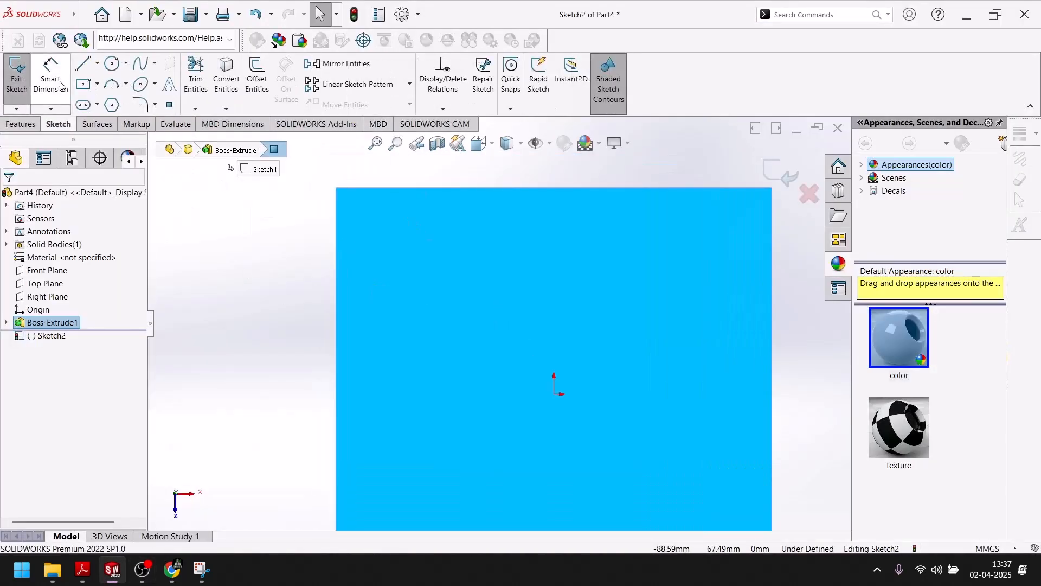
{"action": "left_click", "coordinate": [96, 86]}
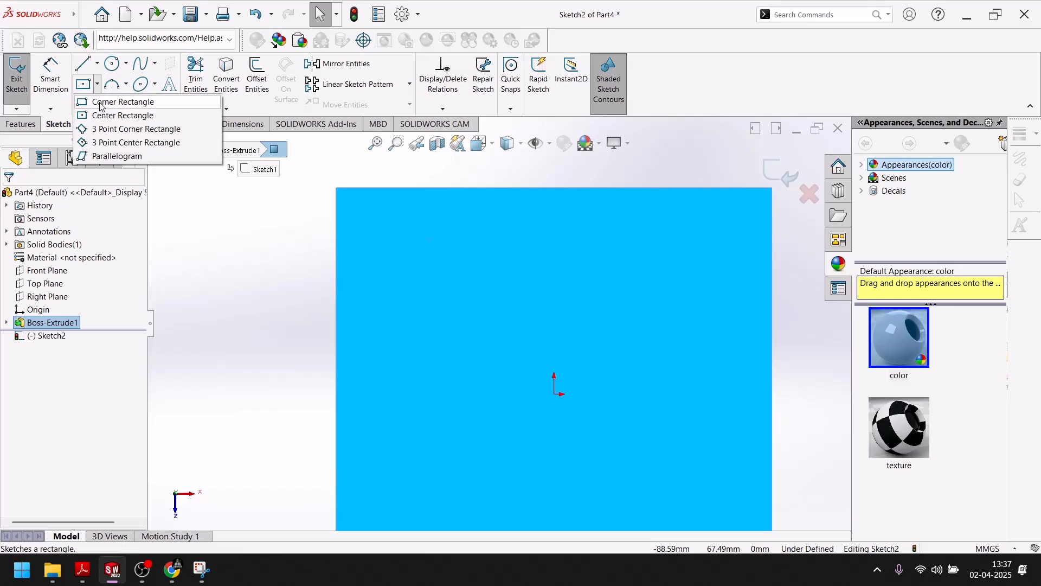
{"action": "left_click", "coordinate": [100, 103]}
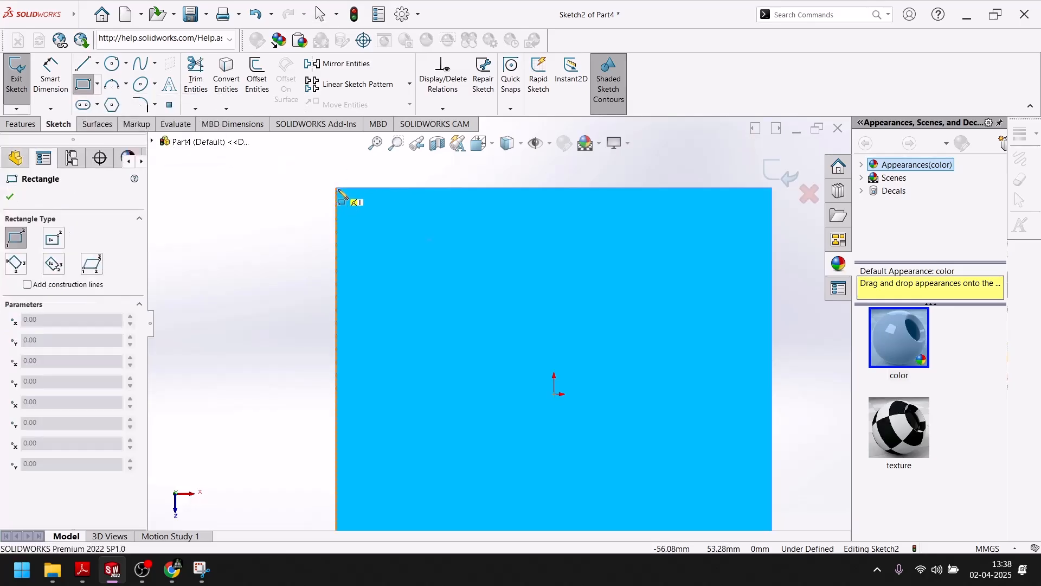
{"action": "left_click", "coordinate": [337, 188]}
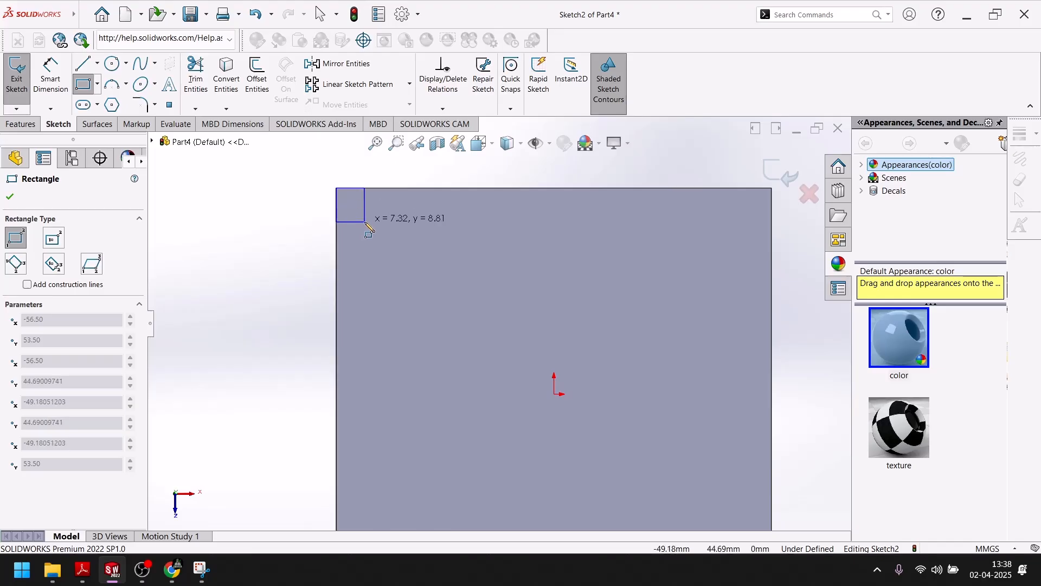
{"action": "left_click", "coordinate": [372, 221]}
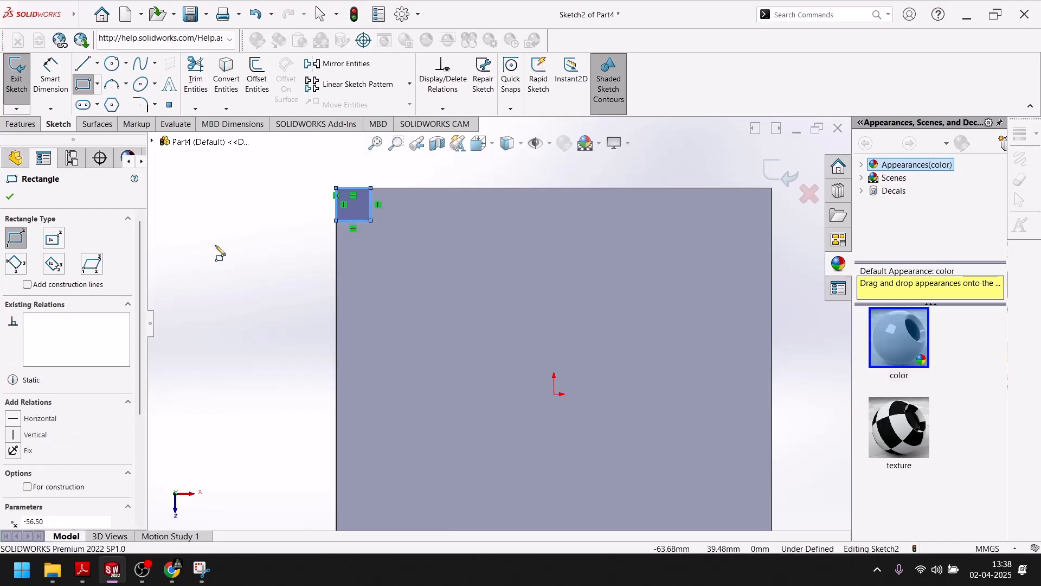
{"action": "left_click", "coordinate": [13, 196]}
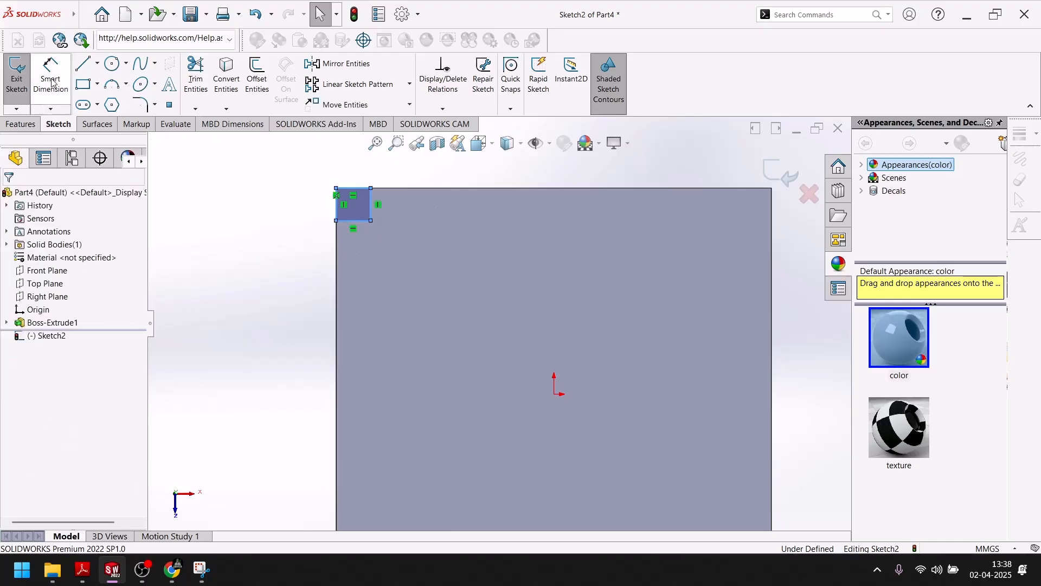
Dimension the small corner rectangle as a 10 by 10 mm square.
{"action": "left_click", "coordinate": [67, 94]}
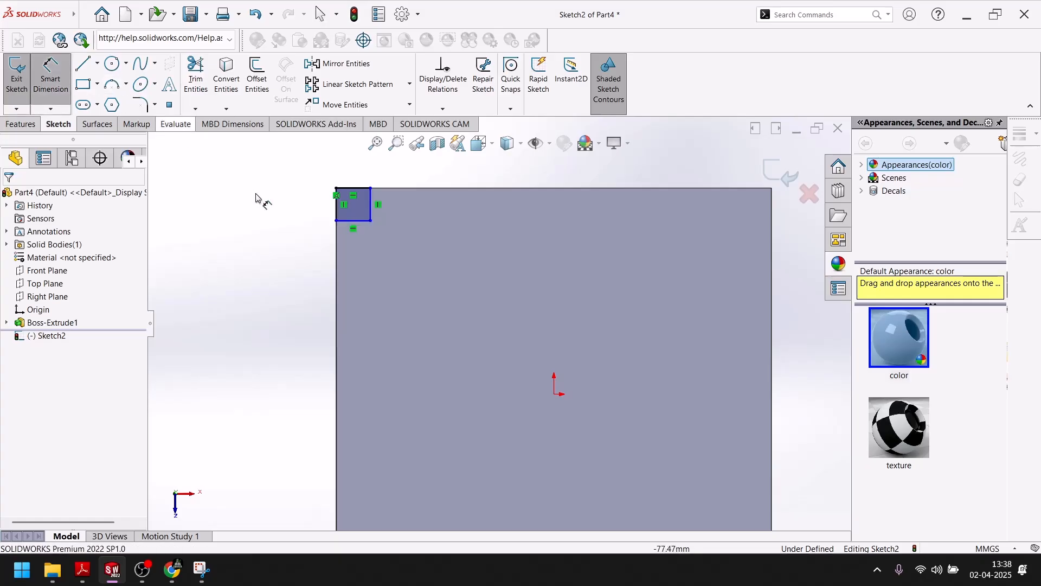
{"action": "left_click", "coordinate": [358, 189]}
{"action": "left_click", "coordinate": [360, 177]}
{"action": "type", "text": "10"}
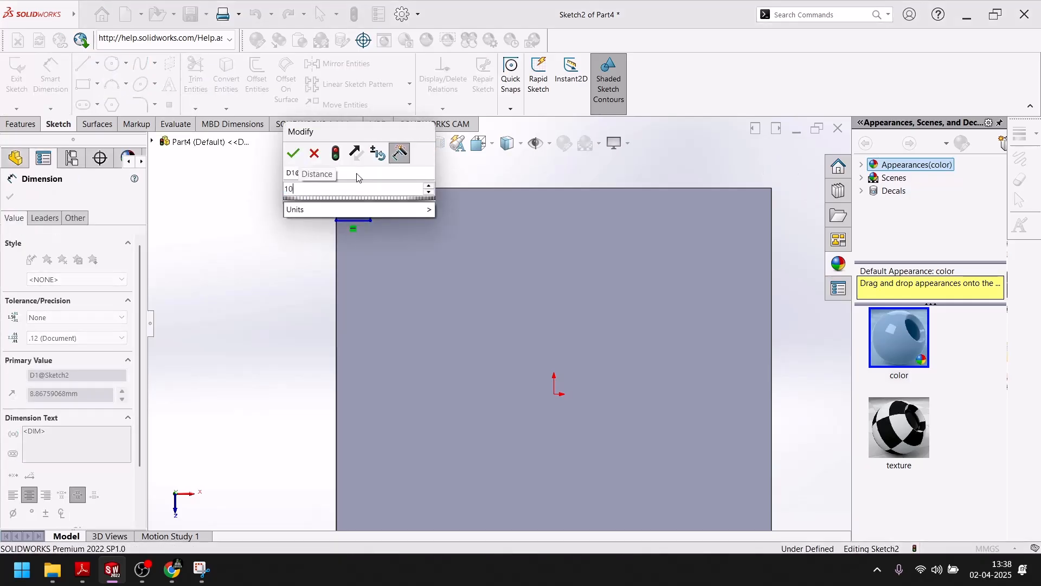
{"action": "key", "text": "Return"}
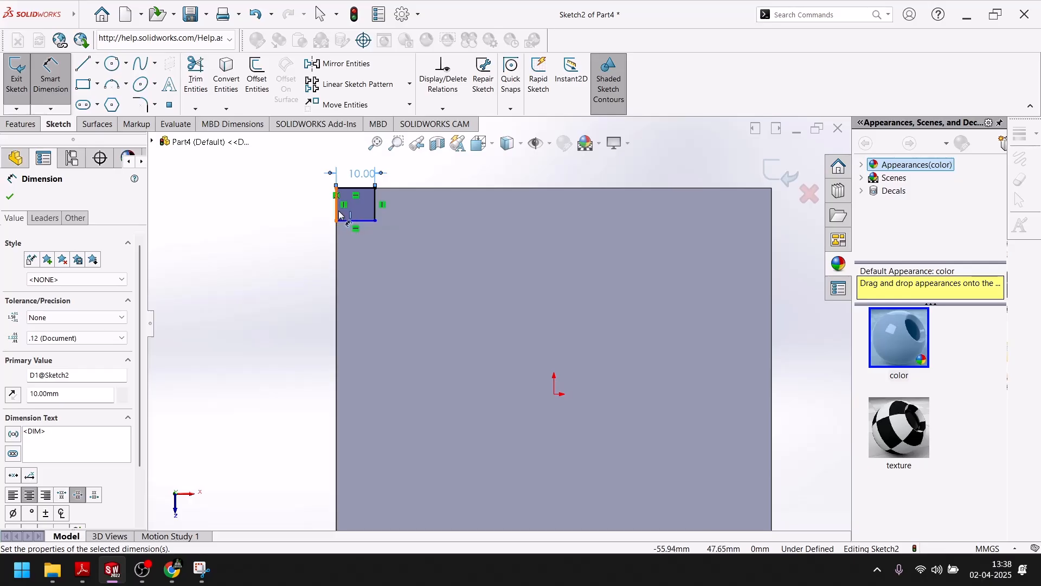
{"action": "left_click", "coordinate": [336, 209]}
{"action": "left_click", "coordinate": [310, 212]}
{"action": "type", "text": "10"}
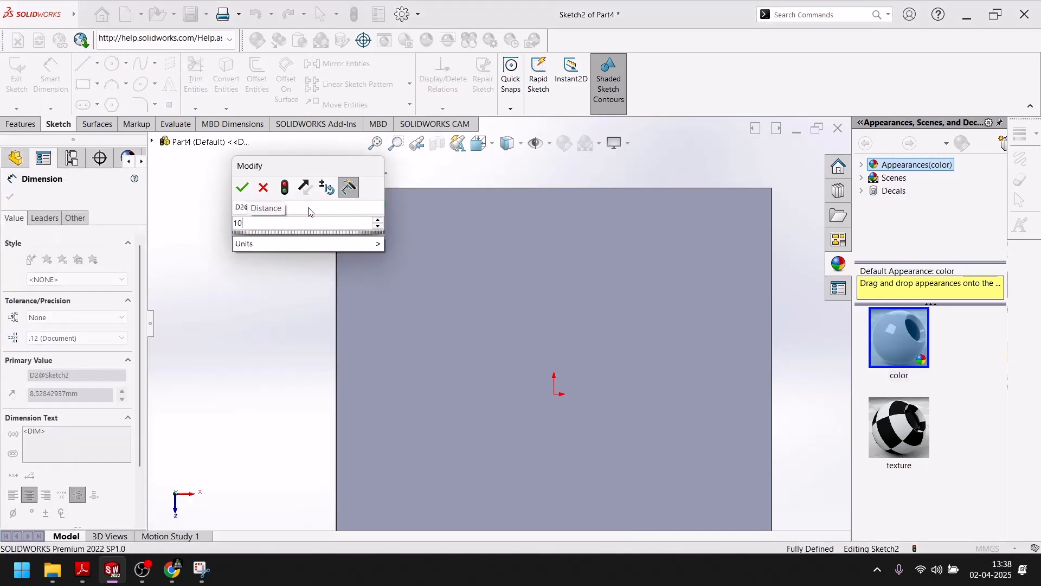
{"action": "key", "text": "Return"}
{"action": "left_click", "coordinate": [11, 197]}
Set up a linear sketch pattern of the square with two instances at 13 mm spacing along X and Y, reversing Y into the plate.
{"action": "left_click", "coordinate": [350, 210]}
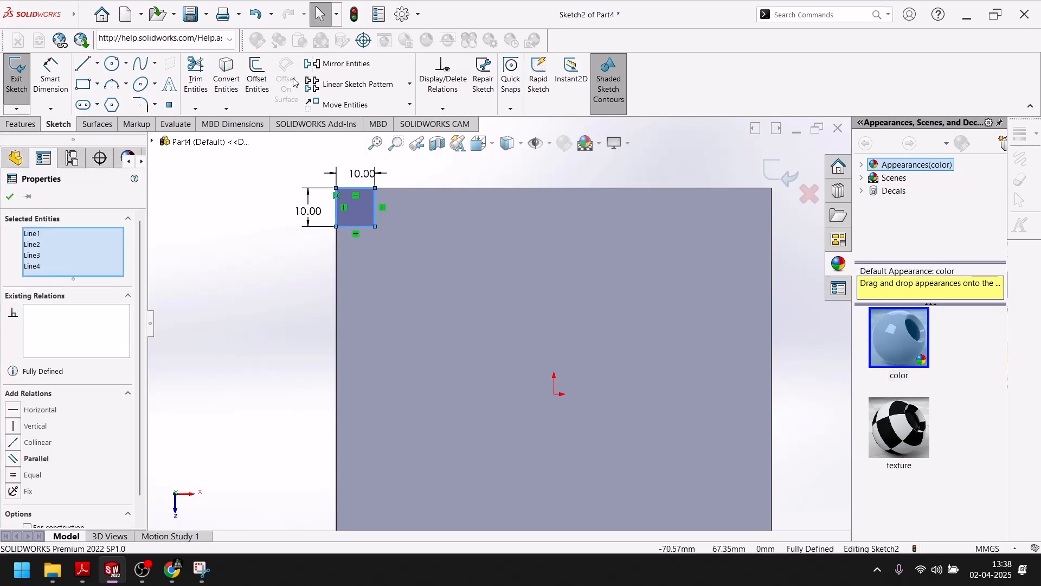
{"action": "left_click", "coordinate": [355, 84]}
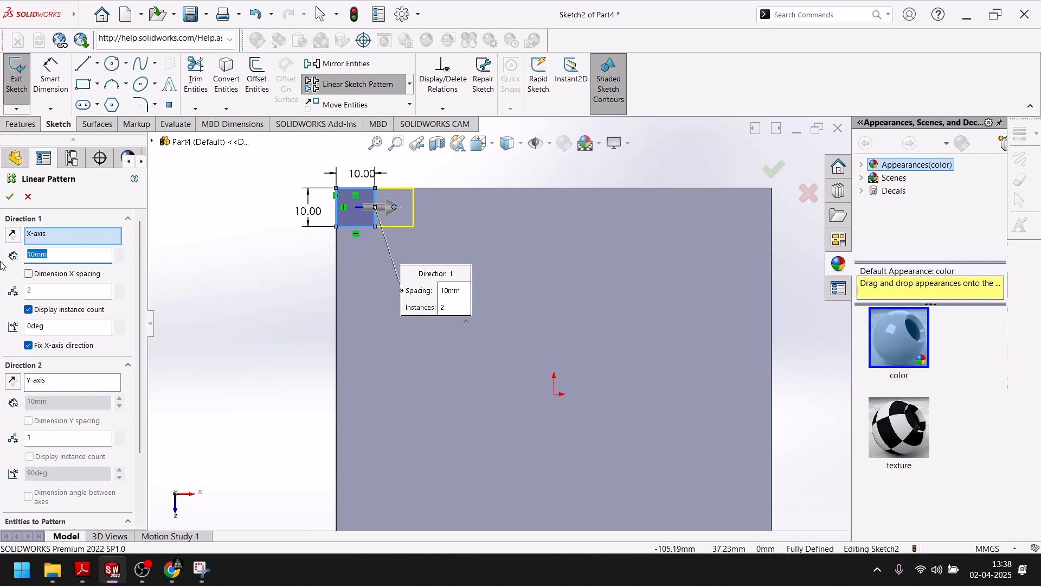
{"action": "type", "text": "3"}
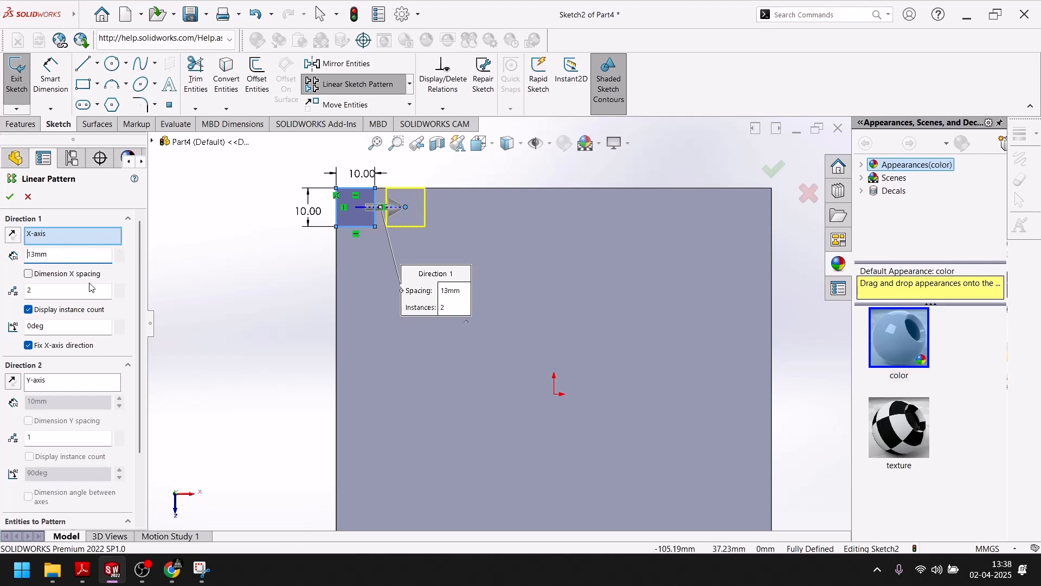
{"action": "left_click", "coordinate": [119, 433]}
{"action": "left_click_drag", "start_coordinate": [90, 404], "coordinate": [1, 408]}
{"action": "type", "text": "13"}
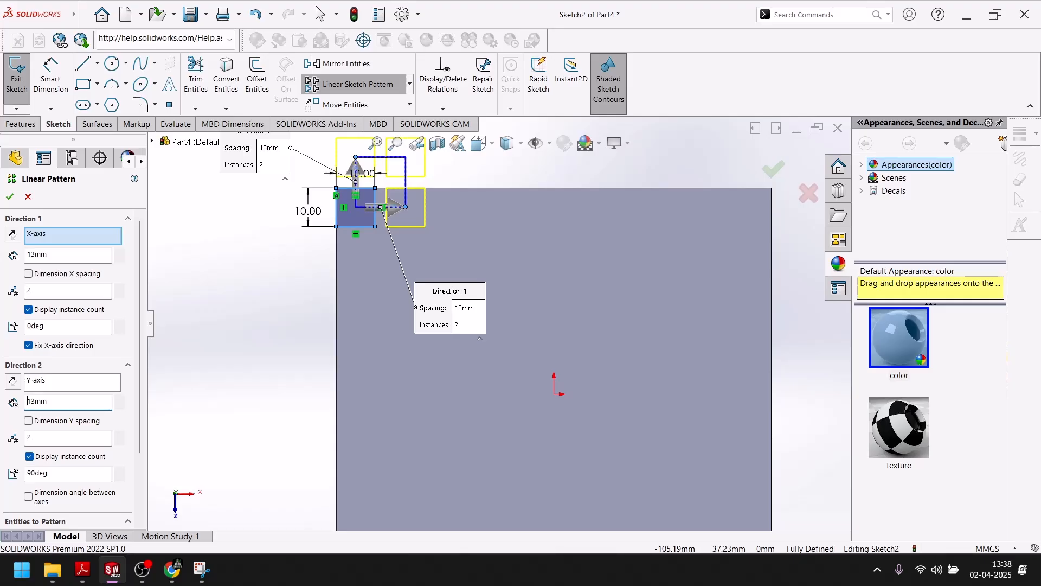
{"action": "left_click", "coordinate": [14, 382]}
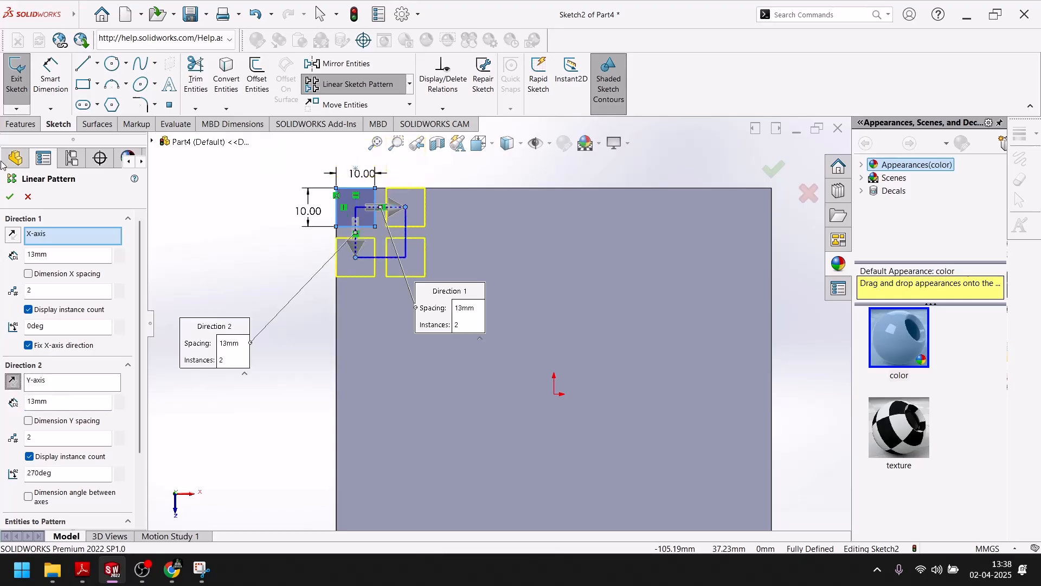
Switch to the PDF drawing in Adobe Reader to check the spacing of the square groups.
{"action": "left_click", "coordinate": [114, 575]}
{"action": "left_click", "coordinate": [113, 575]}
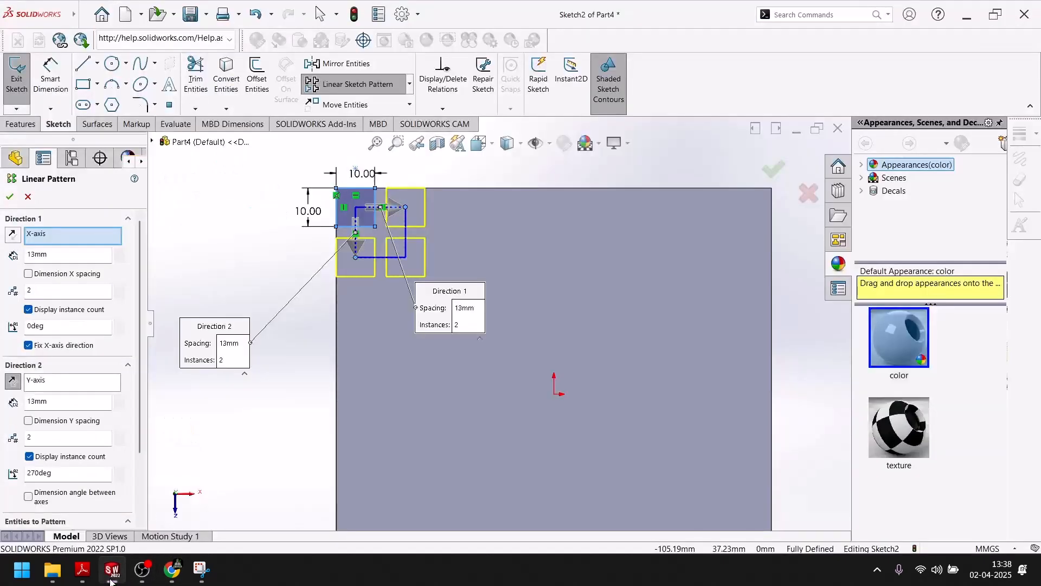
{"action": "left_click", "coordinate": [81, 574]}
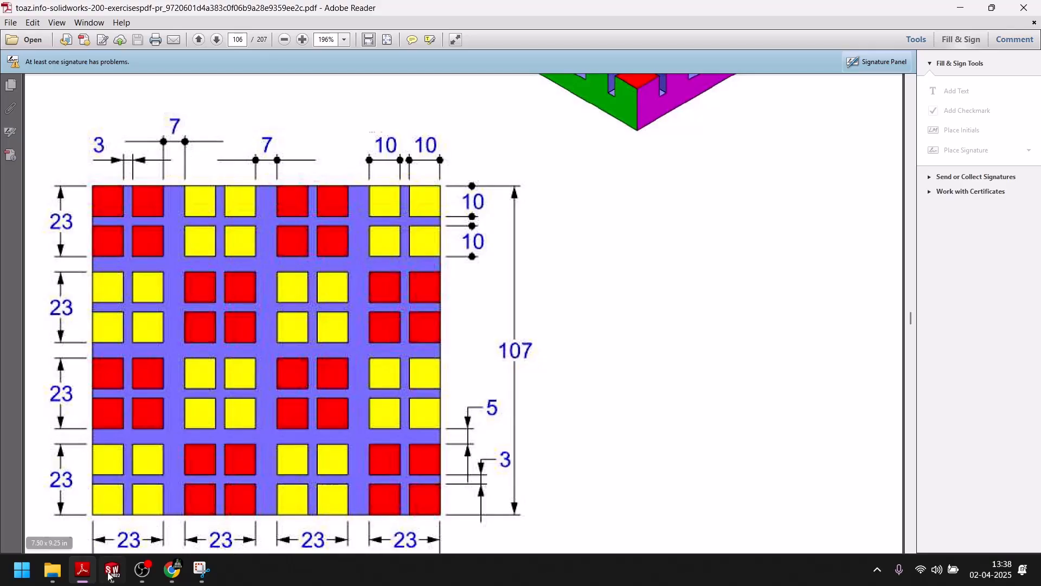
Accept the square pattern in SOLIDWORKS and dimension the lower-left square's top line 13 mm from the plate's upper edge.
{"action": "left_click", "coordinate": [110, 569]}
{"action": "left_click", "coordinate": [10, 198]}
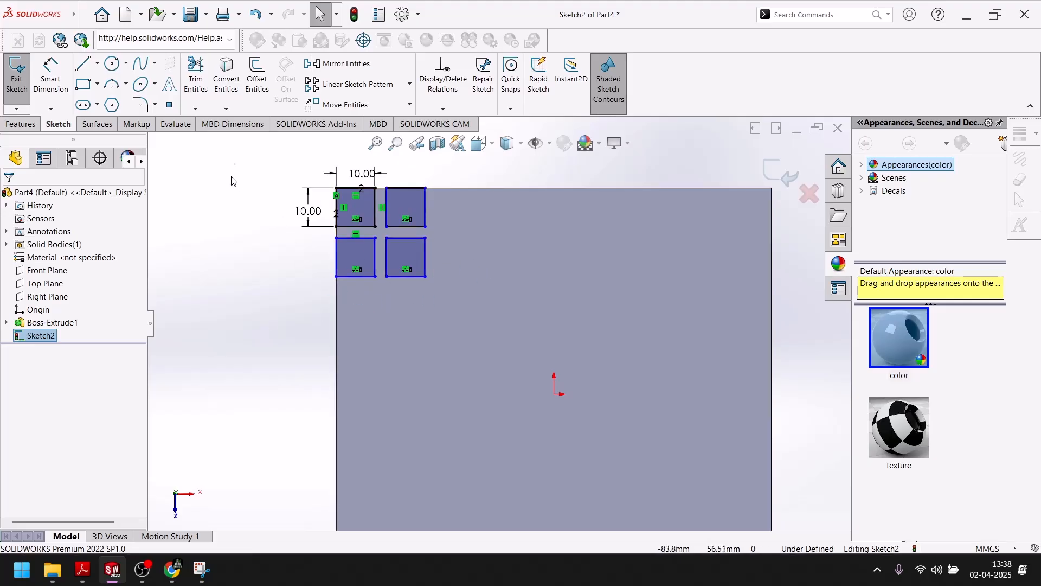
{"action": "left_click", "coordinate": [50, 76]}
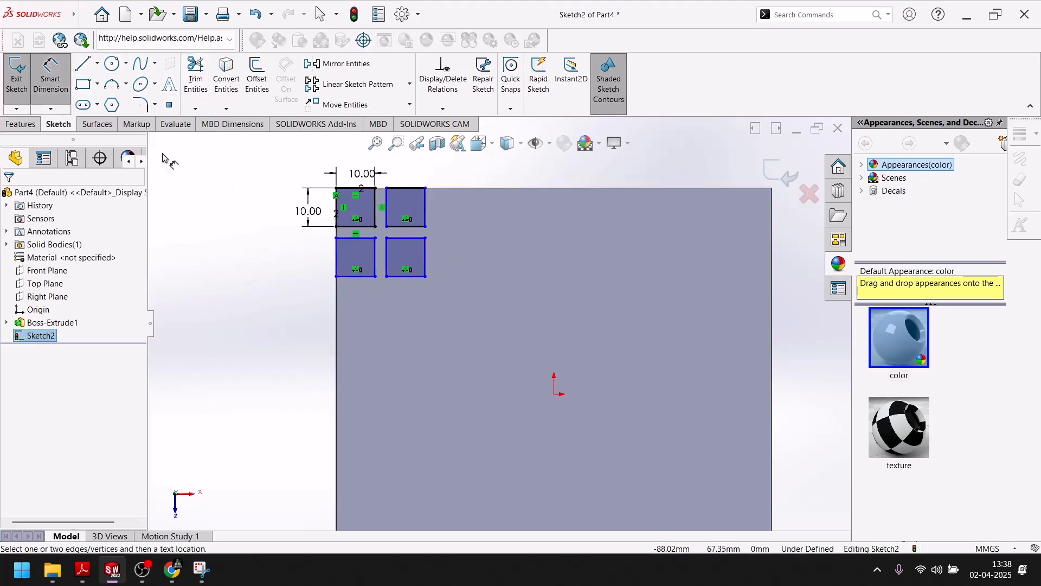
{"action": "left_click", "coordinate": [356, 239]}
{"action": "left_click", "coordinate": [499, 189]}
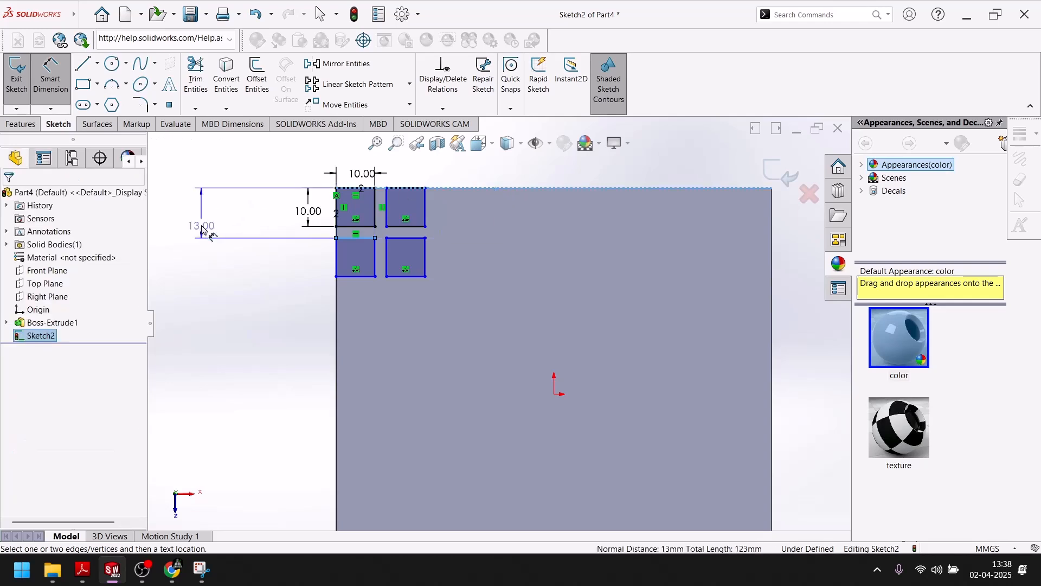
{"action": "left_click", "coordinate": [216, 216]}
{"action": "left_click", "coordinate": [132, 205]}
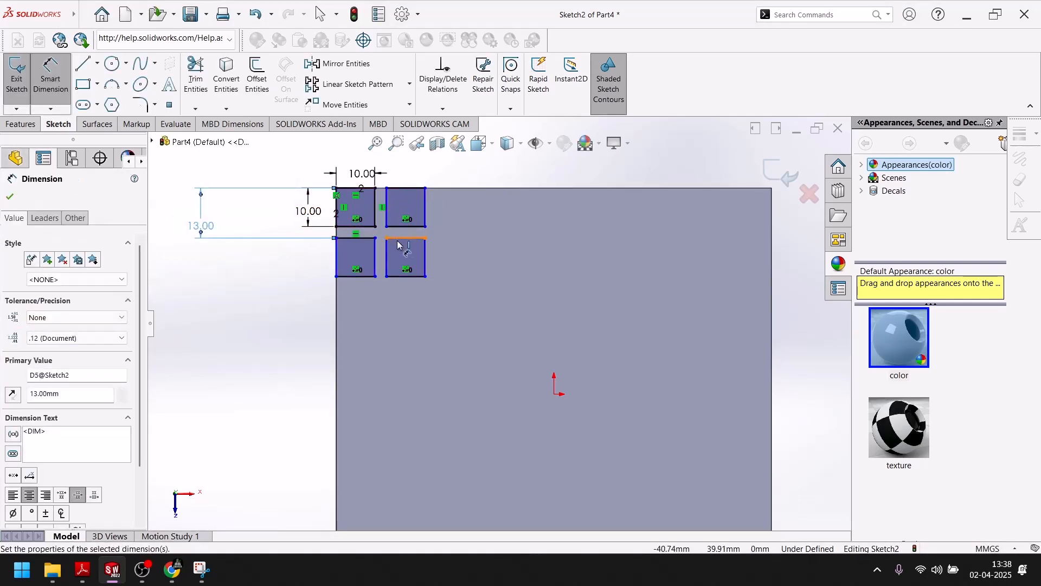
Dimension the near side of the lower-right square 13 mm from the plate's left edge.
{"action": "left_click", "coordinate": [386, 258]}
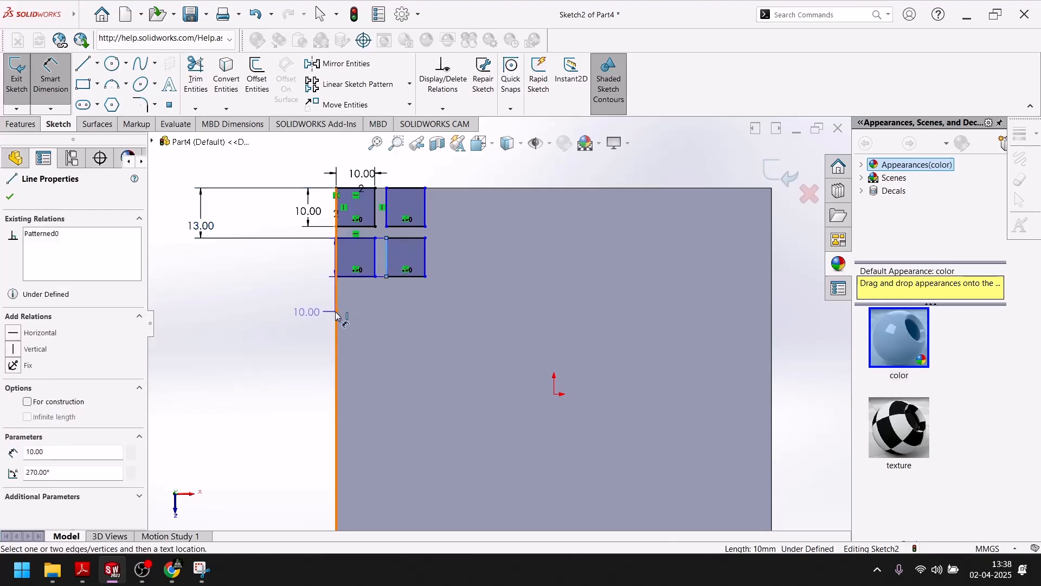
{"action": "left_click", "coordinate": [336, 306]}
{"action": "key", "text": "z"}
{"action": "left_click", "coordinate": [379, 185]}
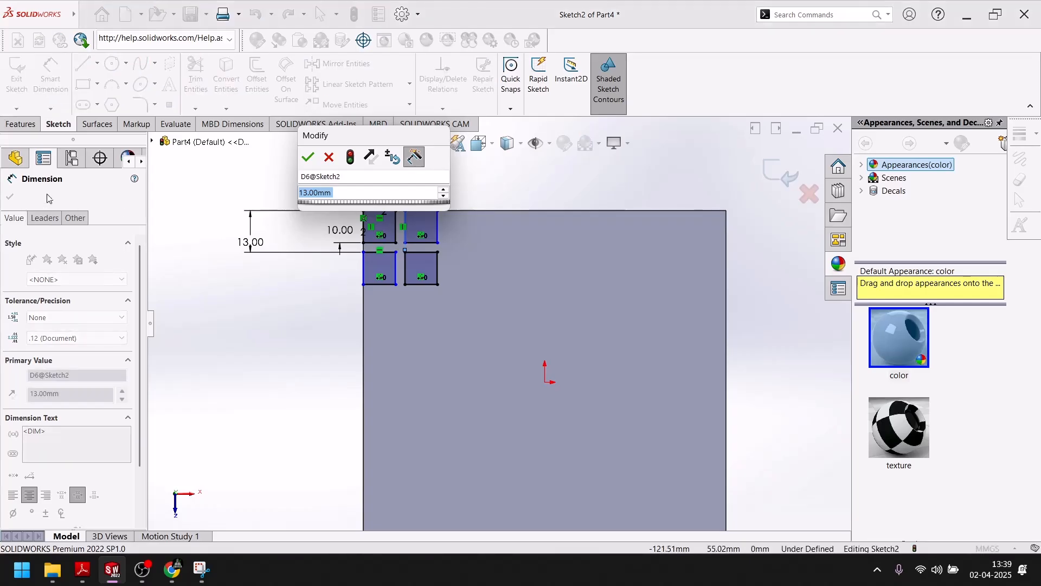
{"action": "type", "text": "3"}
{"action": "left_click", "coordinate": [307, 158]}
{"action": "key", "text": "Escape"}
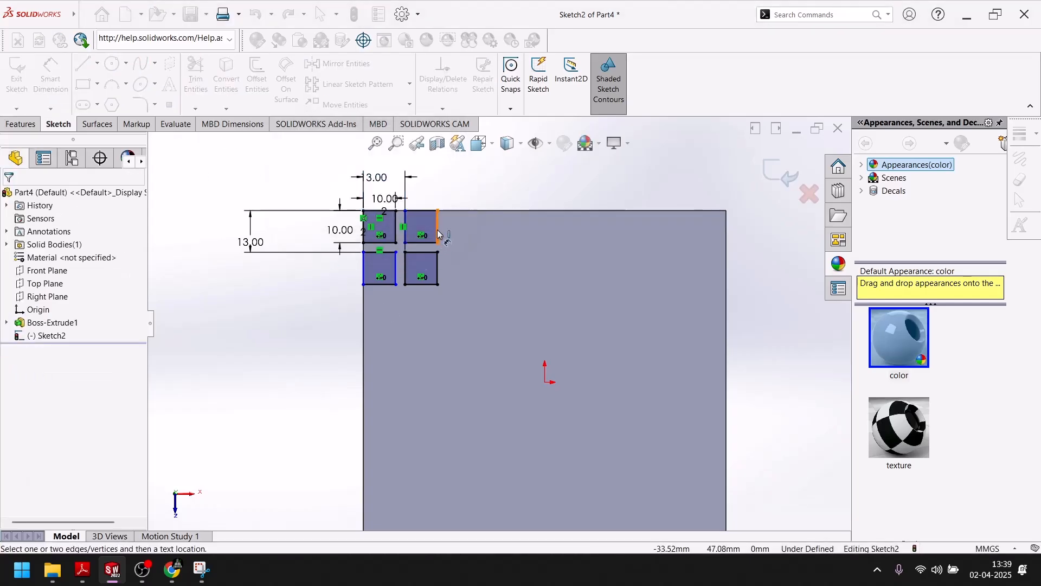
Dimension the far side of the upper-right square 23 mm from the plate's left edge.
{"action": "left_click", "coordinate": [440, 229]}
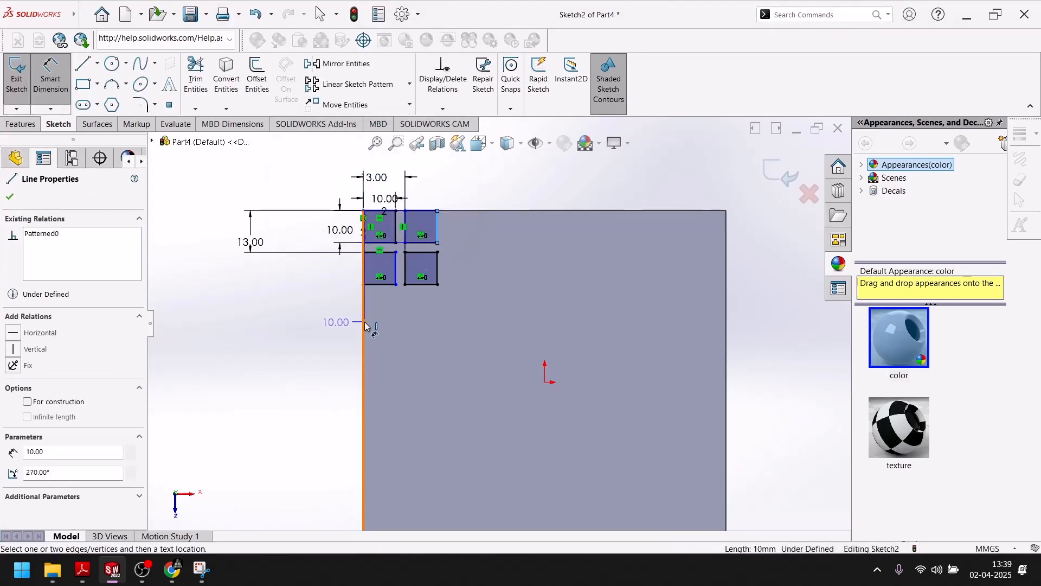
{"action": "left_click", "coordinate": [364, 283]}
{"action": "left_click", "coordinate": [345, 185]}
{"action": "left_click", "coordinate": [330, 142]}
{"action": "key", "text": "Escape"}
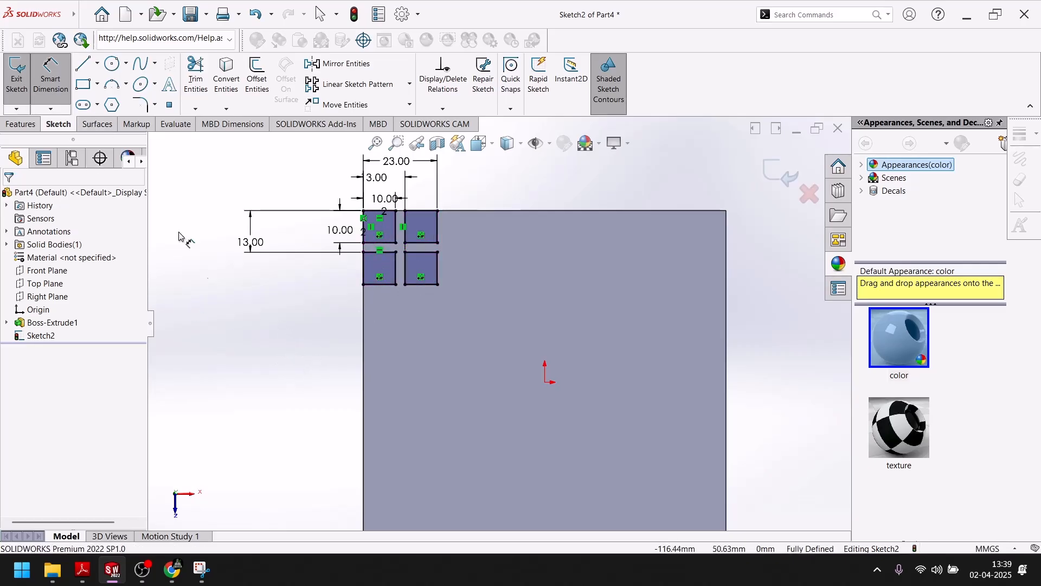
{"action": "key", "text": "Escape"}
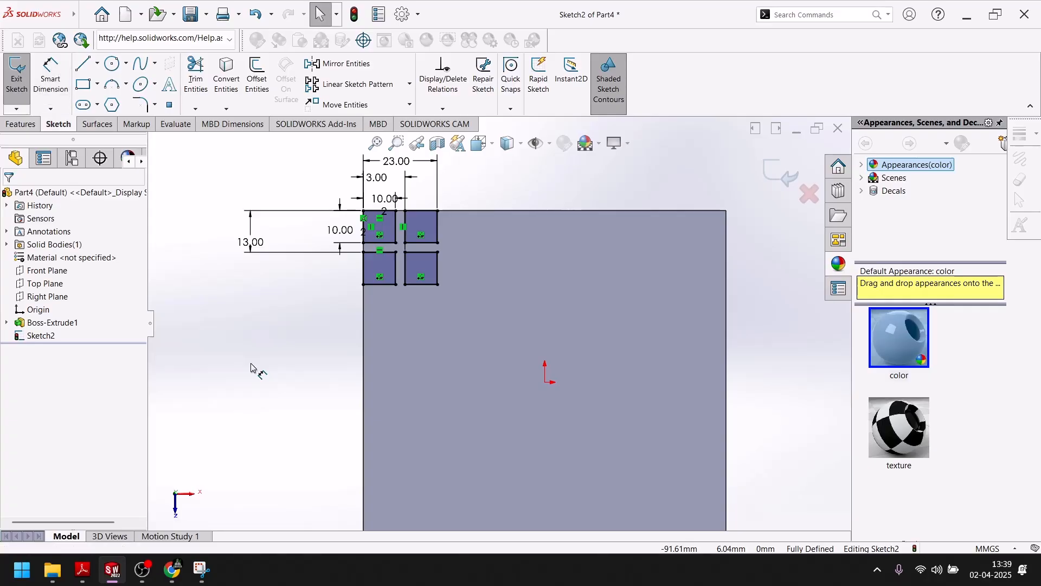
Start a linear sketch pattern with the lines of all four squares as the entities to pattern.
{"action": "left_click", "coordinate": [383, 269], "text": "ctrl"}
{"action": "left_click", "coordinate": [426, 272], "text": "ctrl"}
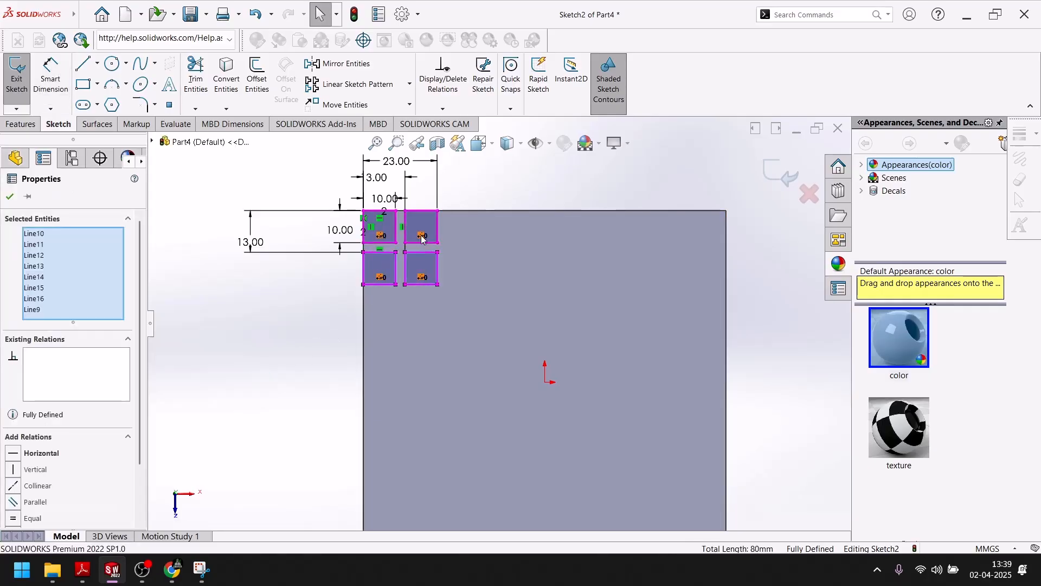
{"action": "left_click", "coordinate": [388, 237], "text": "ctrl"}
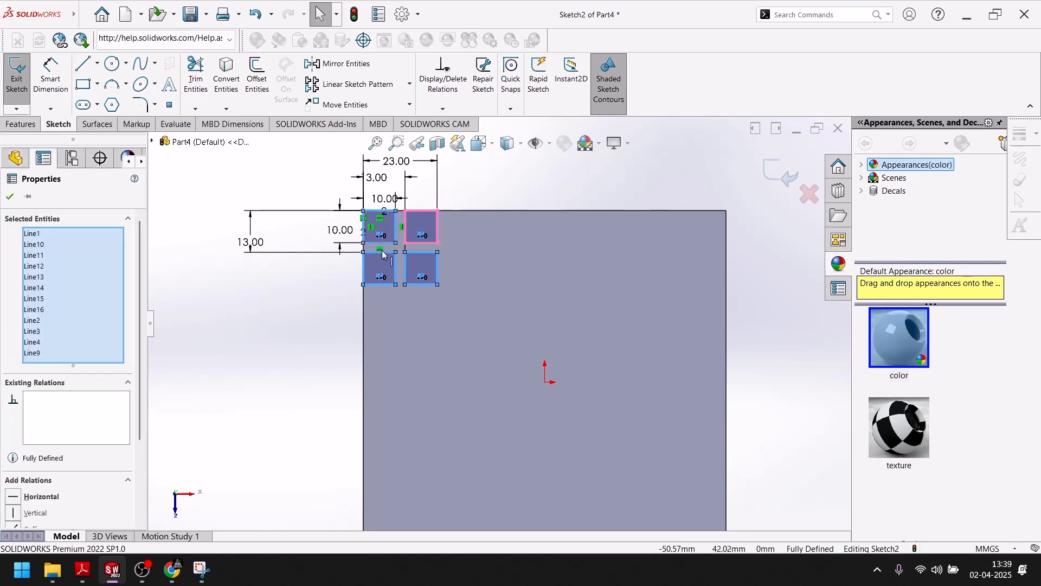
{"action": "scroll", "coordinate": [425, 229], "scroll_direction": "down", "scroll_amount": 1}
{"action": "scroll", "coordinate": [425, 229], "scroll_direction": "down", "scroll_amount": 3}
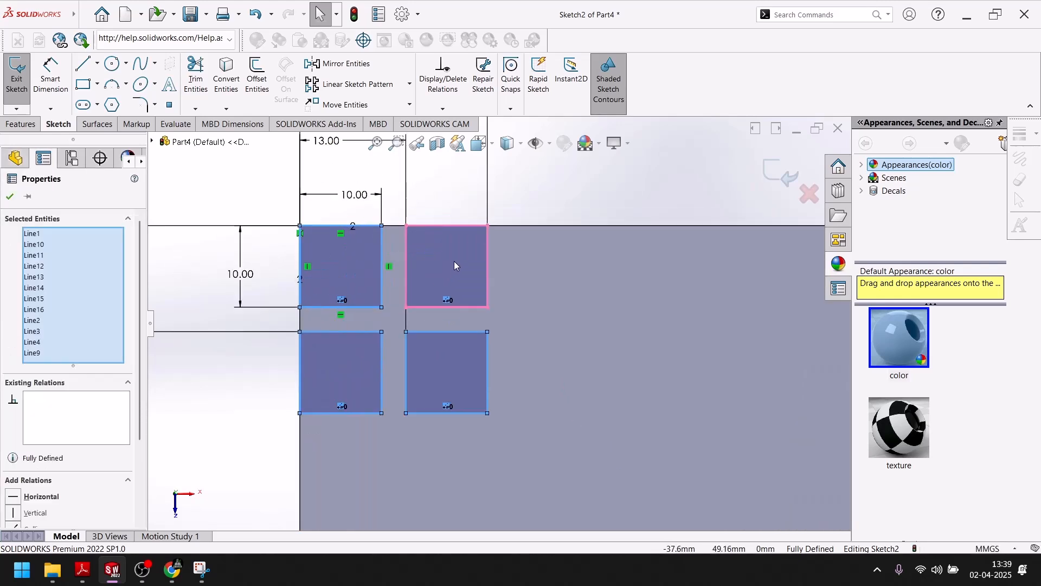
{"action": "left_click", "coordinate": [454, 259], "text": "ctrl"}
{"action": "scroll", "coordinate": [387, 321], "scroll_direction": "up", "scroll_amount": 3}
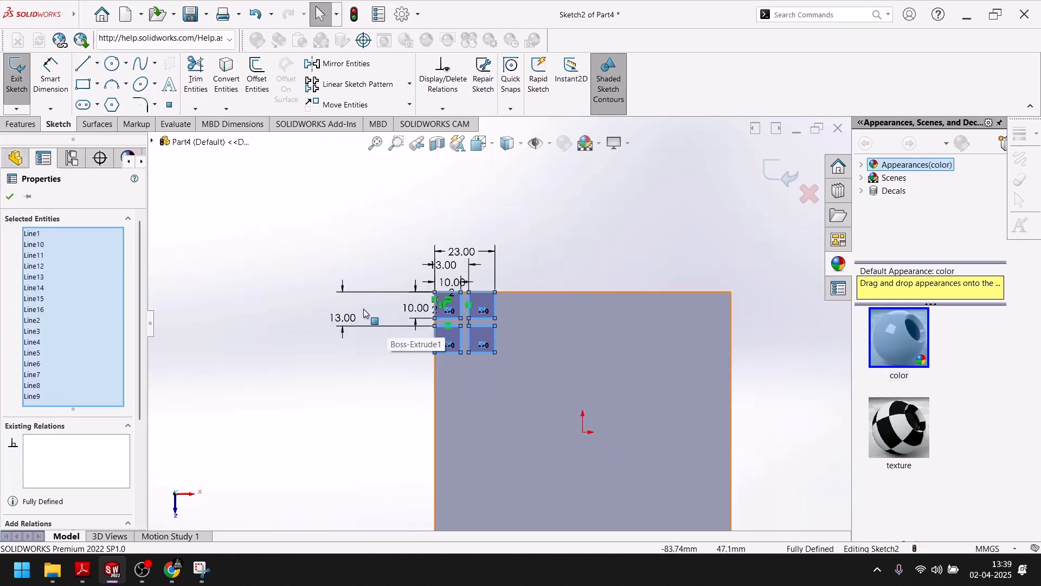
{"action": "left_click", "coordinate": [352, 84]}
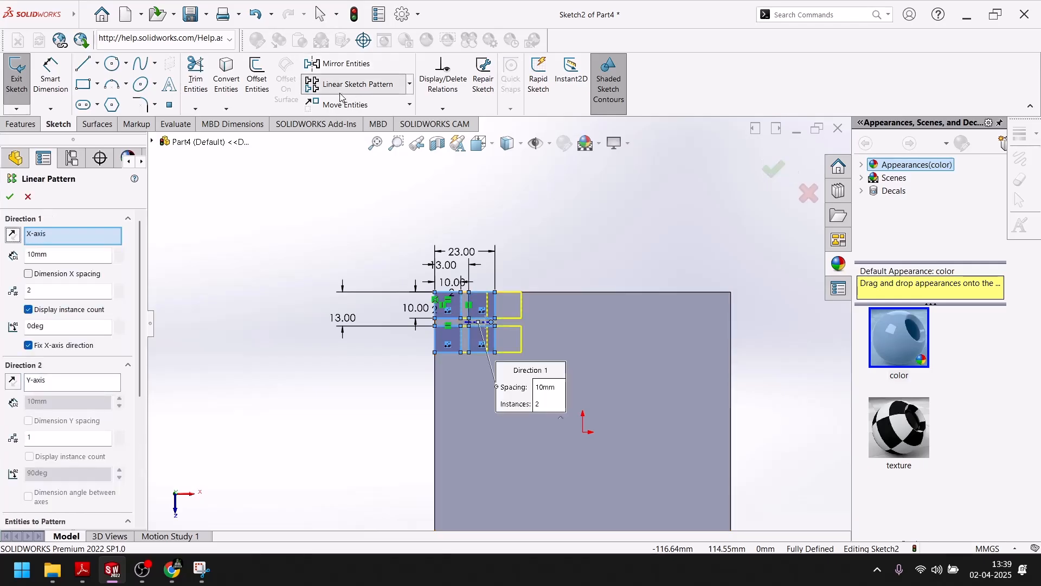
Check the horizontal group spacing in the PDF drawing, and set the pattern's X direction to four instances at 30 mm spacing.
{"action": "left_click", "coordinate": [114, 578]}
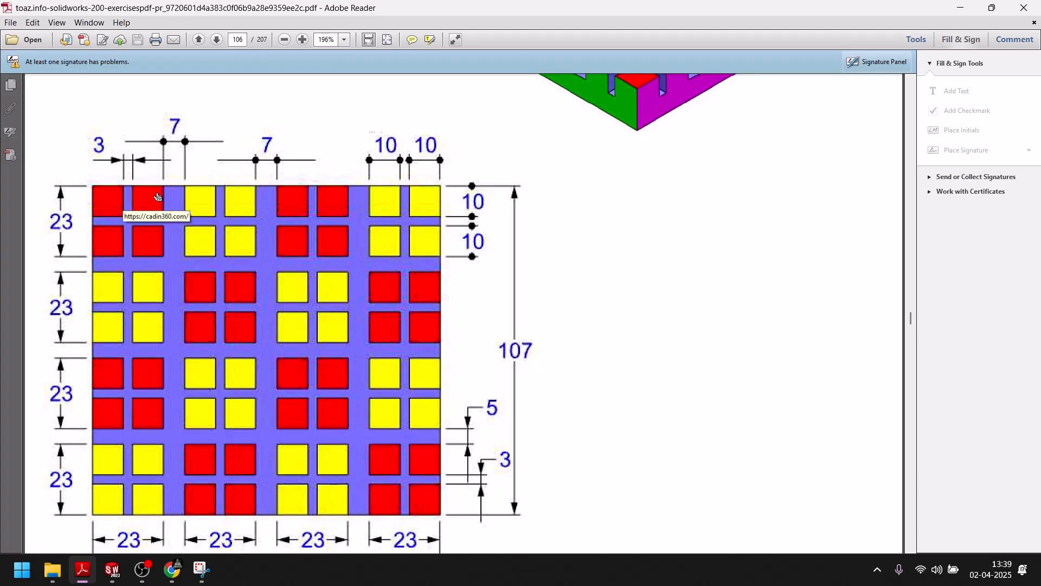
{"action": "left_click", "coordinate": [113, 570]}
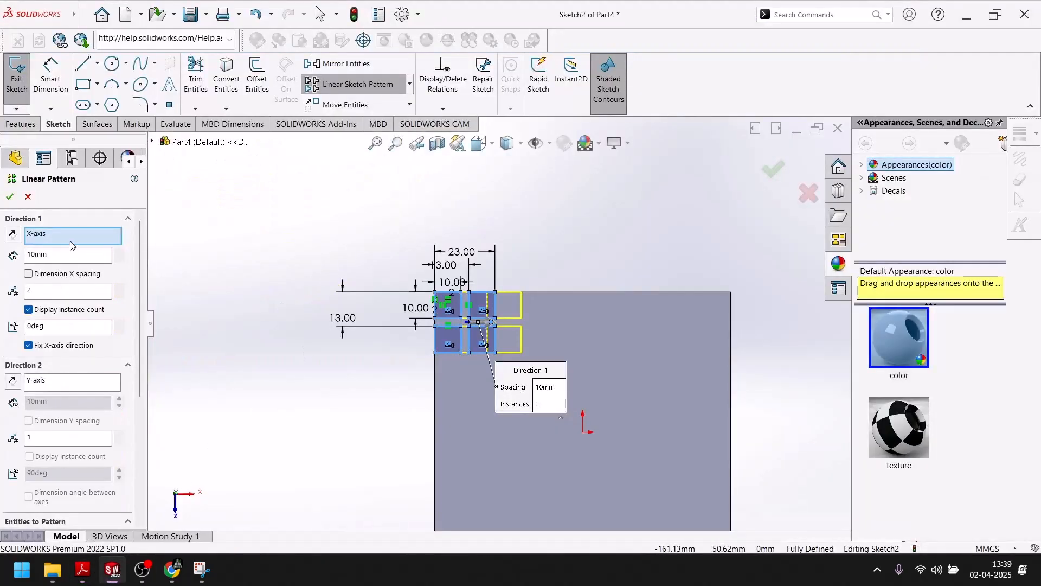
{"action": "left_click_drag", "start_coordinate": [71, 255], "coordinate": [2, 260]}
{"action": "type", "text": "30mm"}
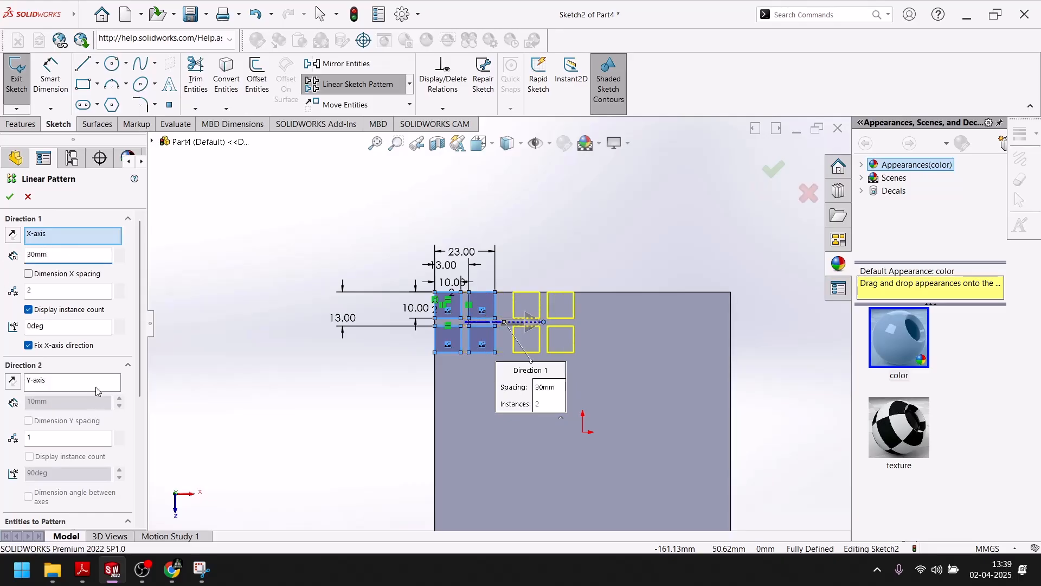
{"action": "left_click", "coordinate": [119, 288]}
{"action": "left_click", "coordinate": [119, 288]}
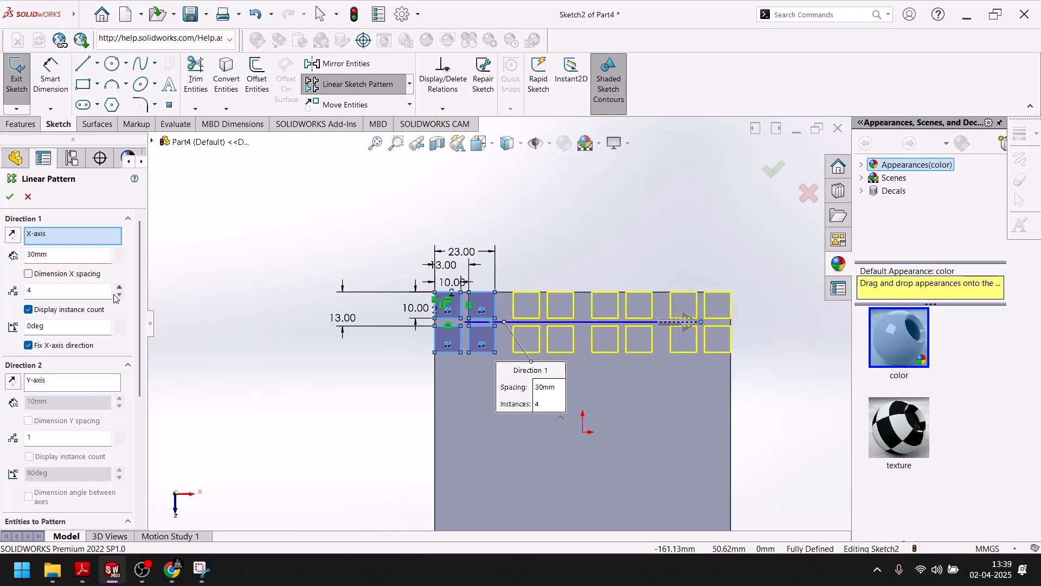
Set the pattern's Y direction to four instances at 30 mm spacing and reverse it into the plate.
{"action": "left_click", "coordinate": [119, 434]}
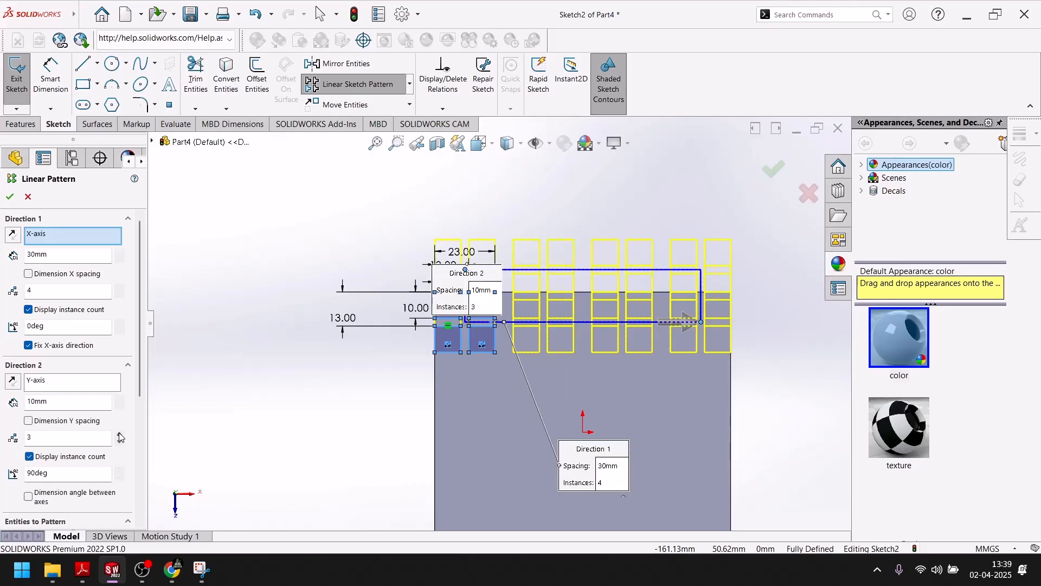
{"action": "left_click", "coordinate": [120, 434]}
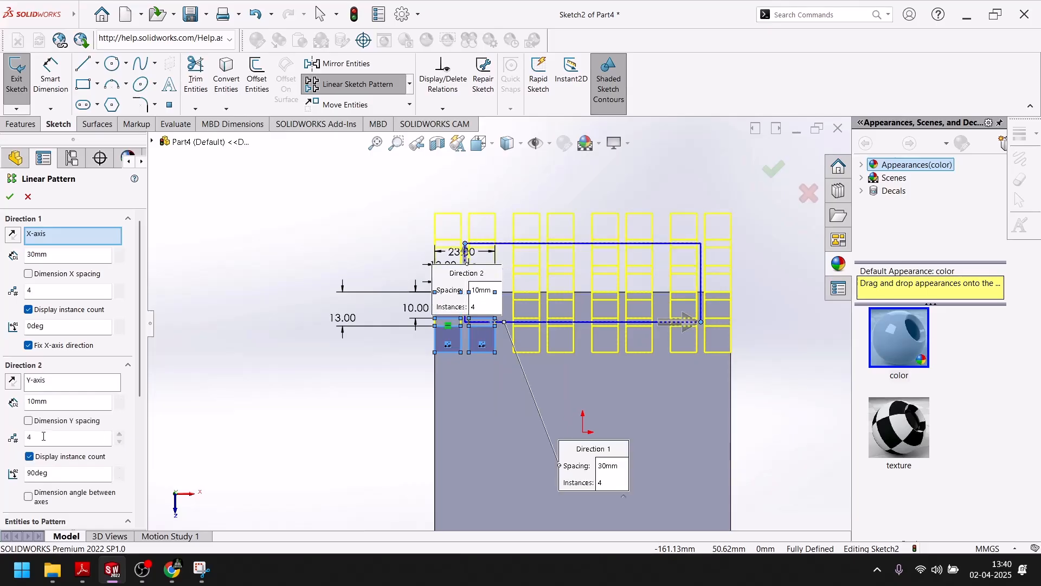
{"action": "left_click", "coordinate": [26, 405]}
{"action": "type", "text": "30"}
{"action": "key", "text": "Return"}
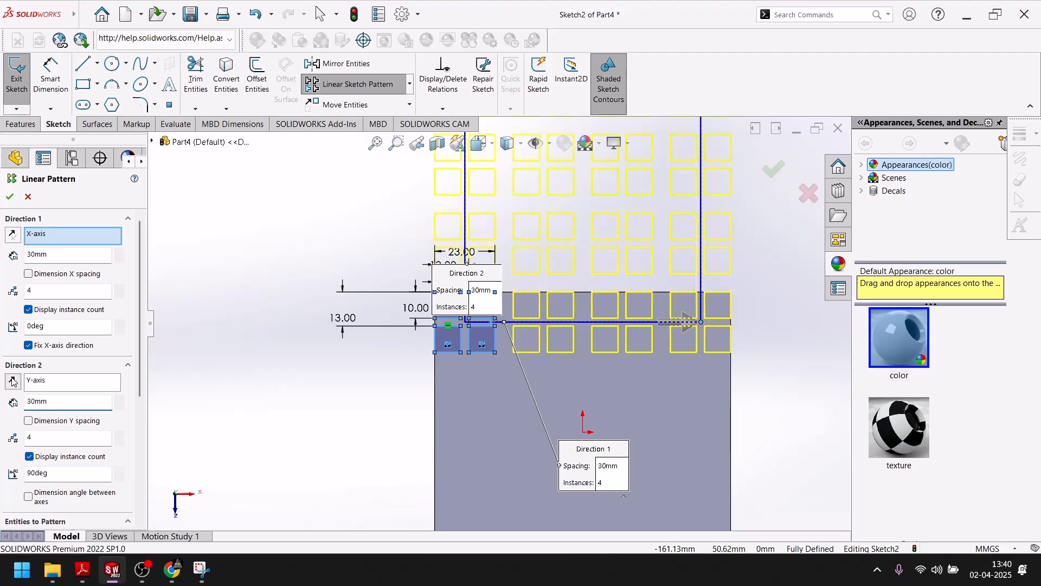
{"action": "left_click", "coordinate": [14, 382]}
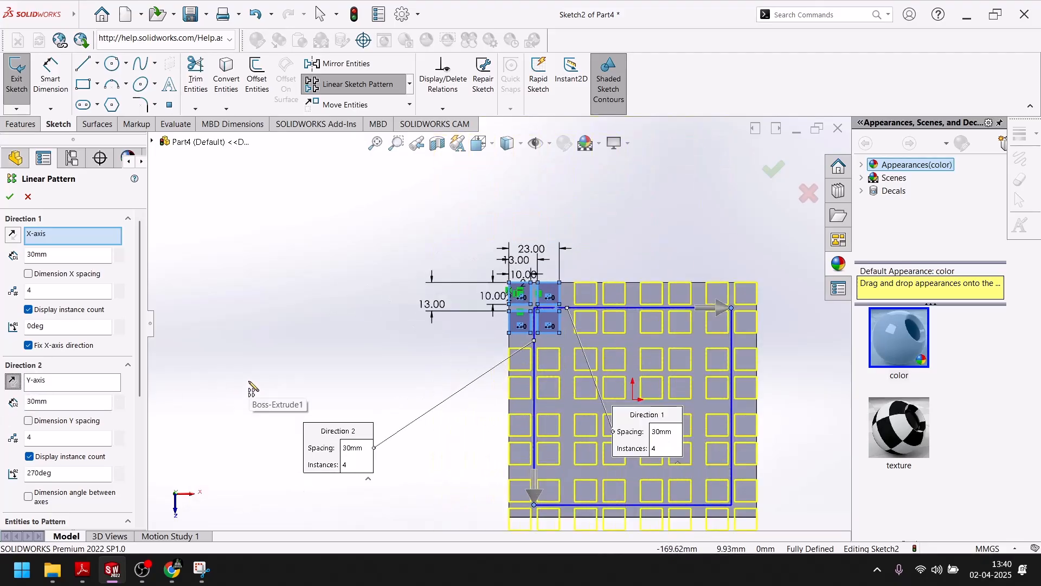
Check the vertical group spacing in the PDF drawing, and set the pattern's Y direction to four instances at 28 mm spacing.
{"action": "scroll", "coordinate": [709, 476], "scroll_direction": "up", "scroll_amount": 3}
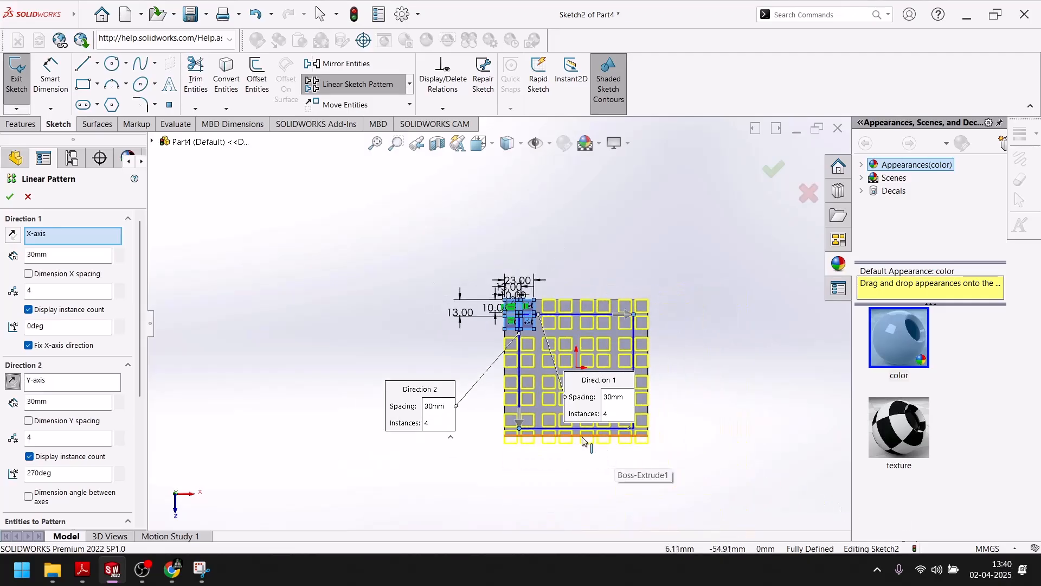
{"action": "scroll", "coordinate": [550, 370], "scroll_direction": "down", "scroll_amount": 2}
{"action": "double_click", "coordinate": [56, 442]}
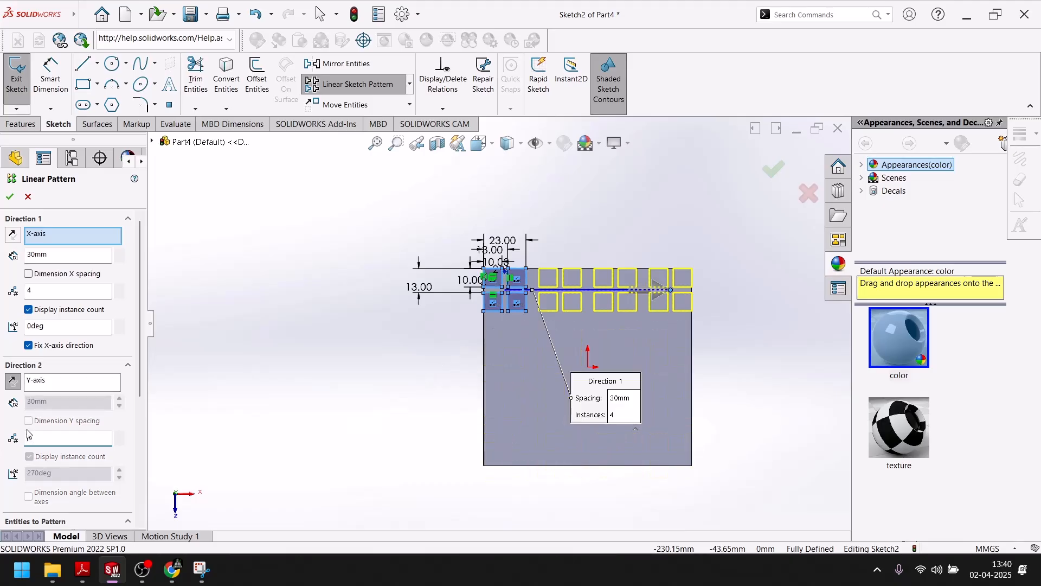
{"action": "left_click", "coordinate": [108, 572]}
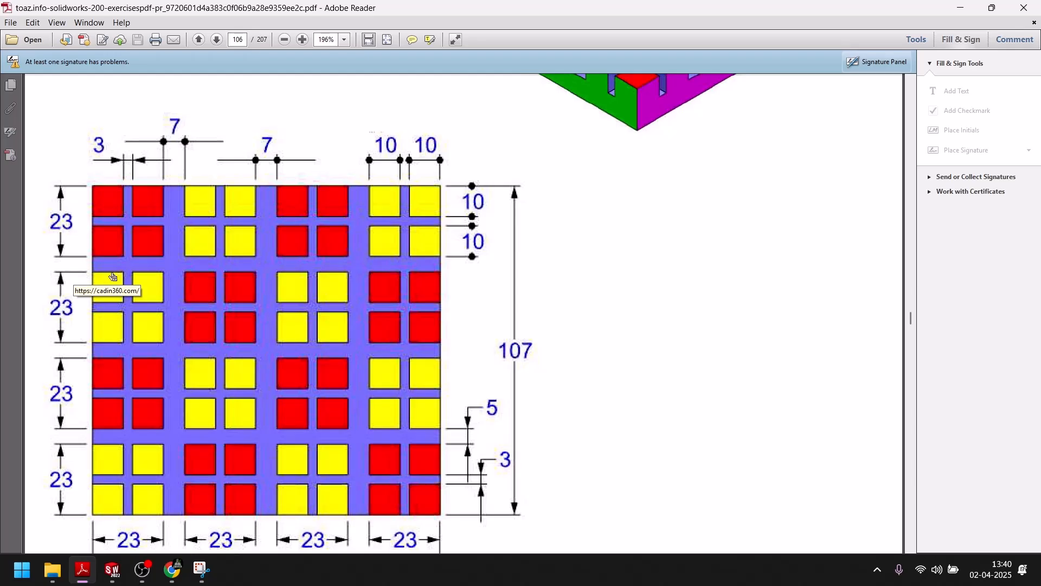
{"action": "left_click", "coordinate": [112, 569]}
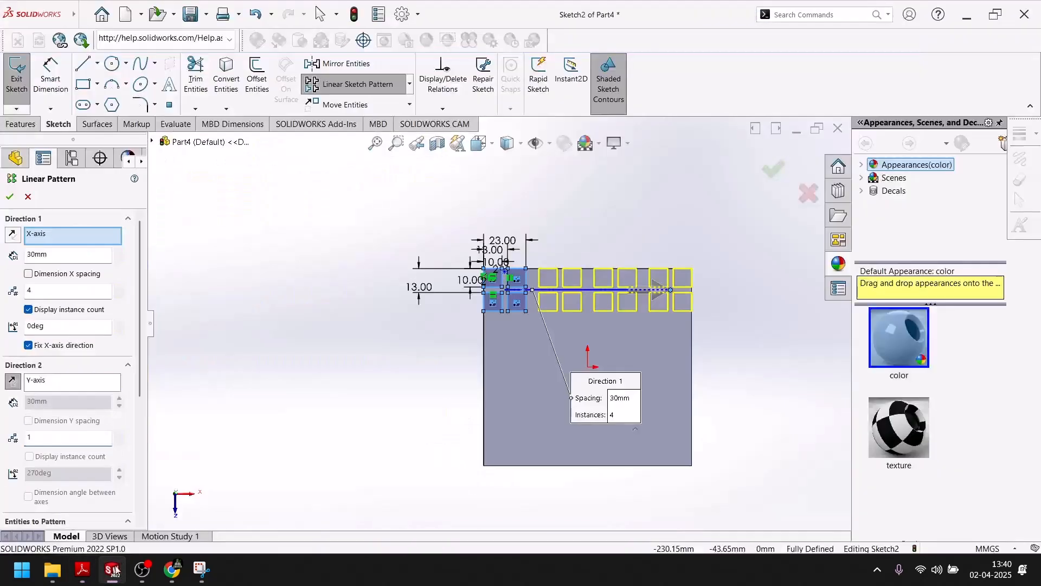
{"action": "left_click", "coordinate": [60, 443]}
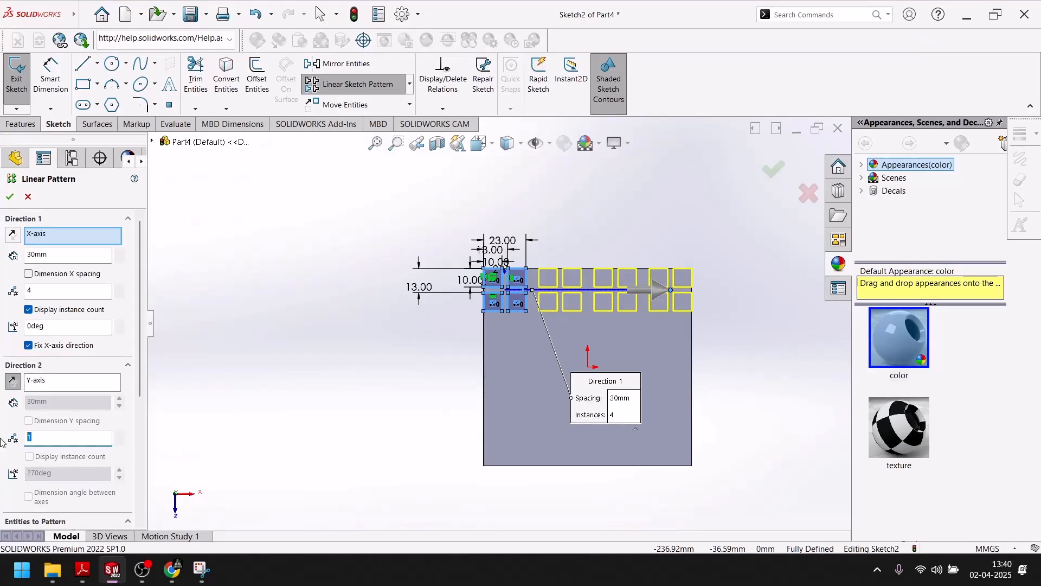
{"action": "type", "text": "4"}
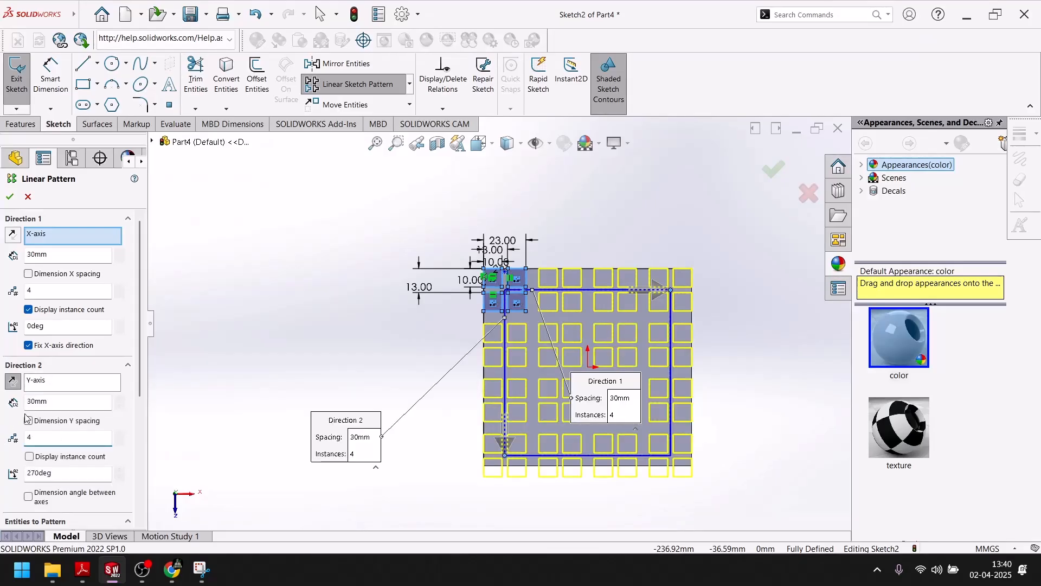
{"action": "left_click", "coordinate": [58, 403]}
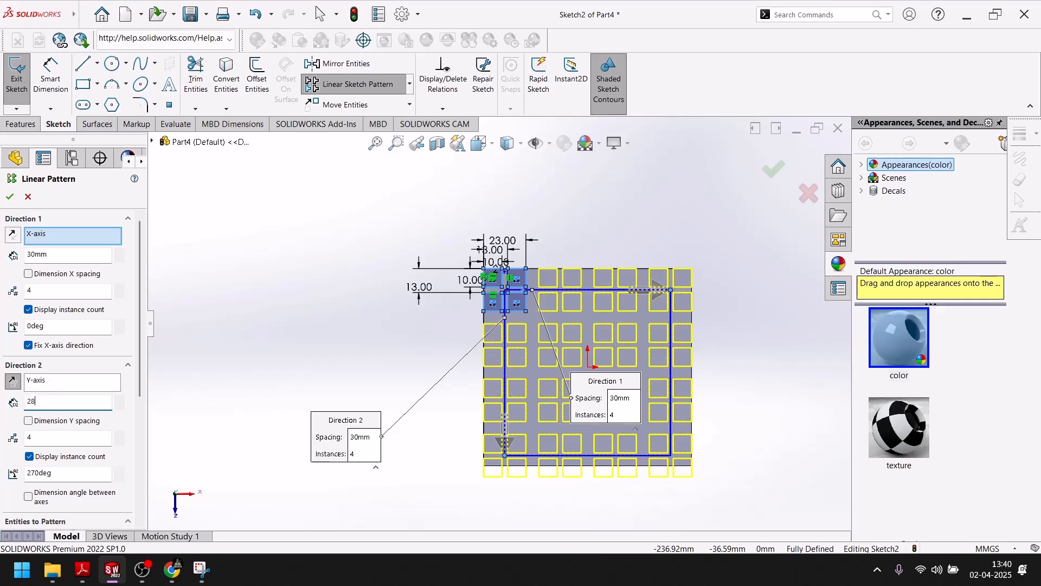
{"action": "key", "text": "Return"}
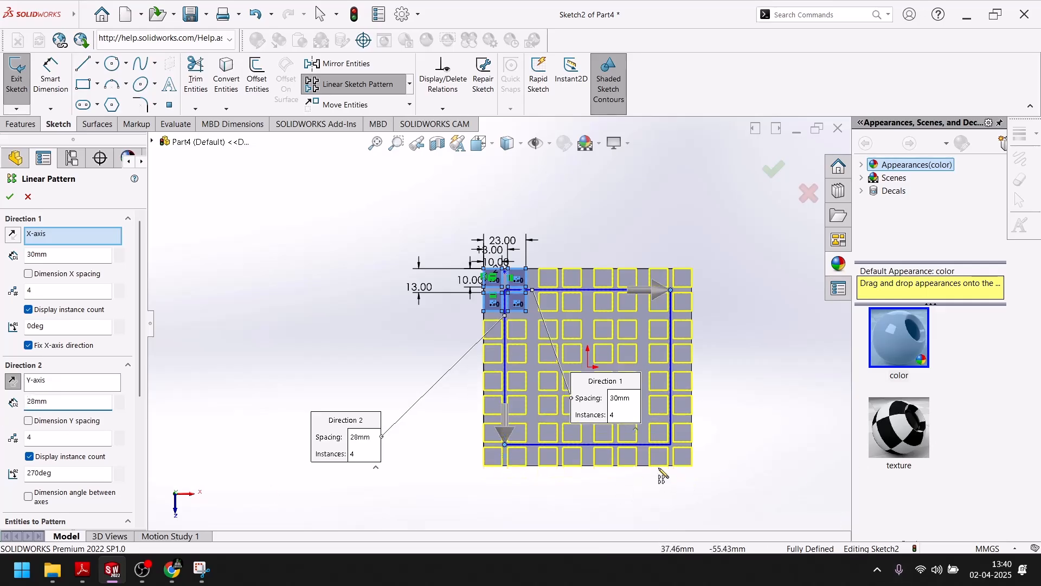
Apply the linear sketch pattern of the square groups and turn off the display of sketch relations.
{"action": "scroll", "coordinate": [662, 474], "scroll_direction": "down", "scroll_amount": 4}
{"action": "scroll", "coordinate": [667, 474], "scroll_direction": "up", "scroll_amount": 1}
{"action": "scroll", "coordinate": [666, 474], "scroll_direction": "up", "scroll_amount": 3}
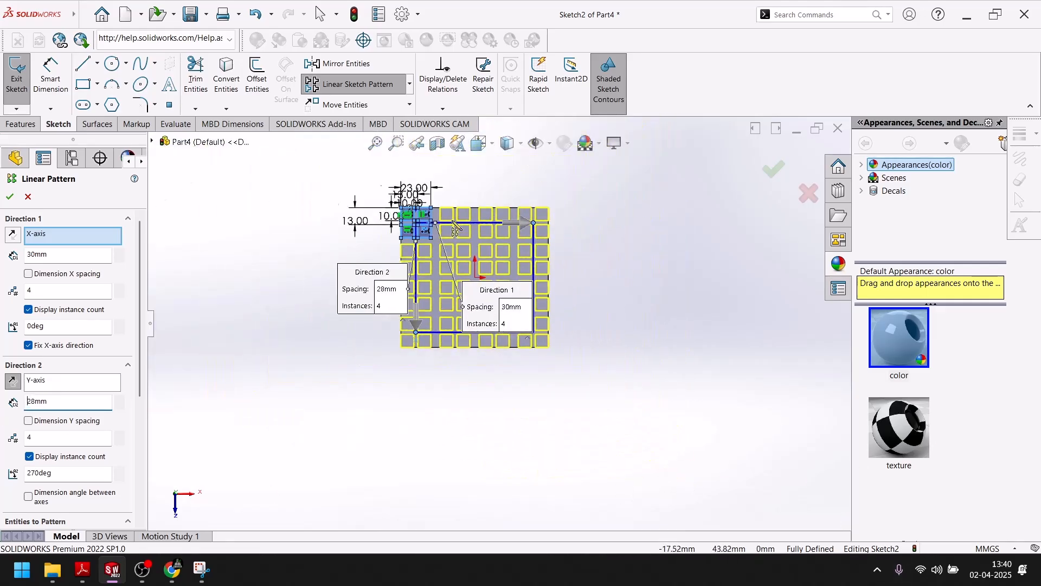
{"action": "scroll", "coordinate": [458, 230], "scroll_direction": "down", "scroll_amount": 4}
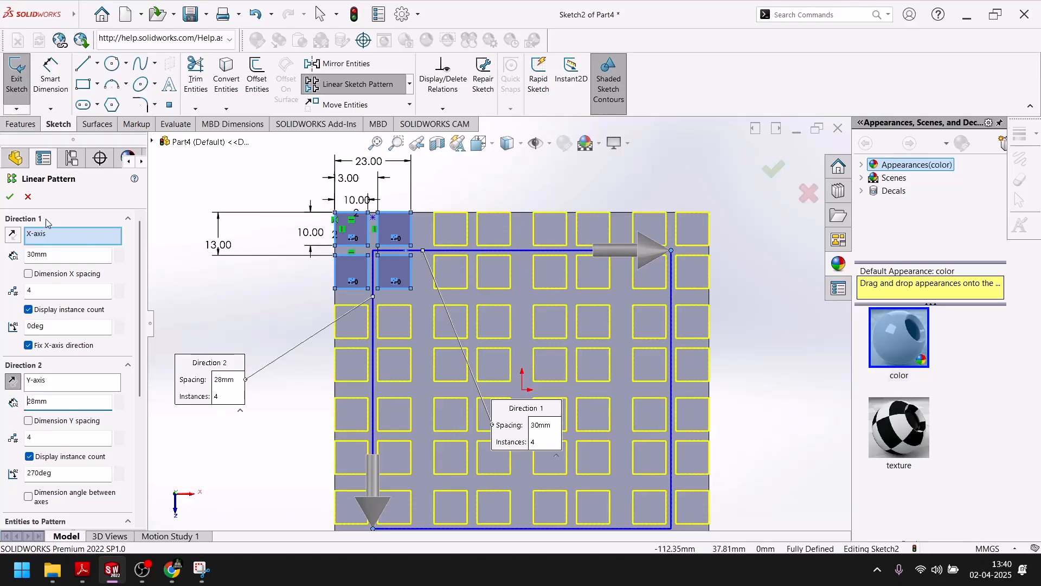
{"action": "left_click", "coordinate": [13, 199]}
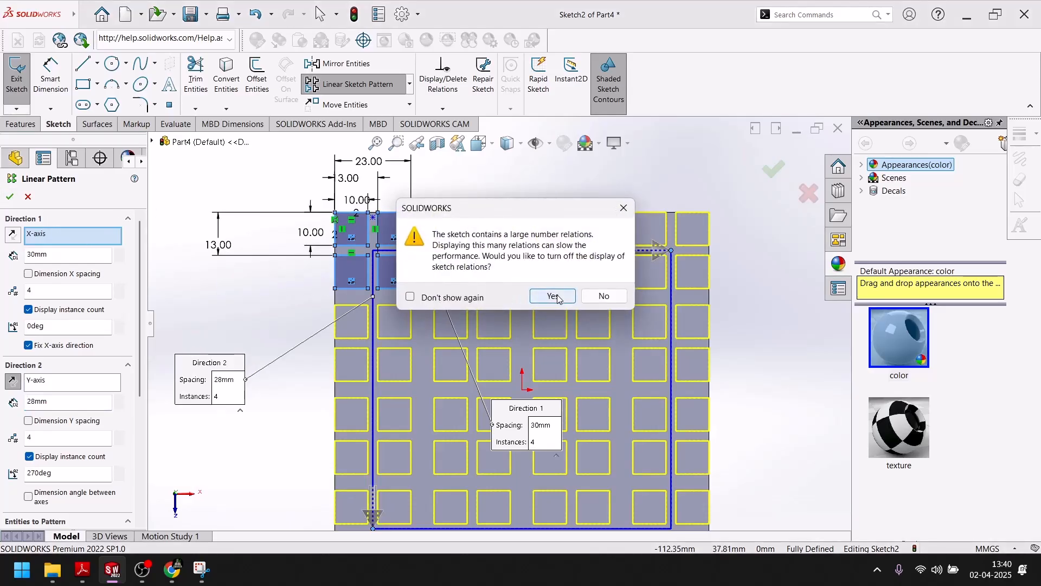
{"action": "left_click", "coordinate": [555, 297]}
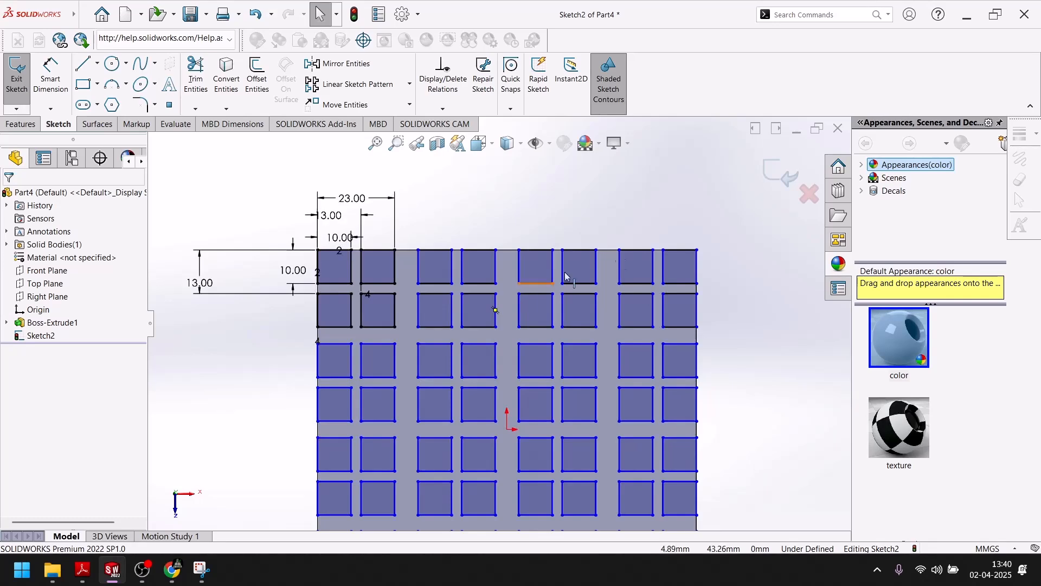
Make the lower line of the patterned grid's lower-right square collinear with the plate's lower edge.
{"action": "scroll", "coordinate": [597, 258], "scroll_direction": "down", "scroll_amount": 3}
{"action": "scroll", "coordinate": [574, 298], "scroll_direction": "up", "scroll_amount": 6}
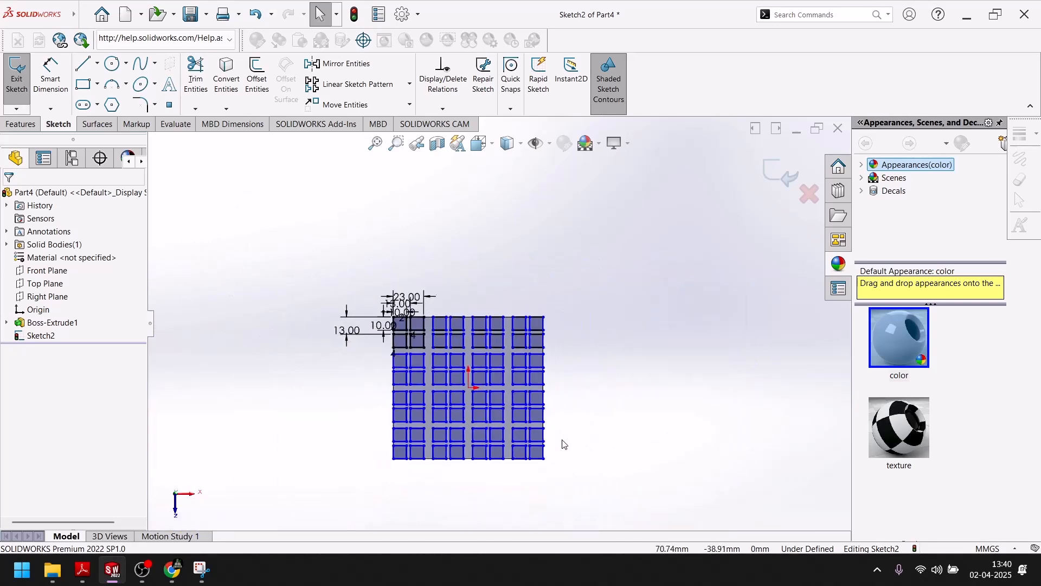
{"action": "scroll", "coordinate": [564, 444], "scroll_direction": "down", "scroll_amount": 6}
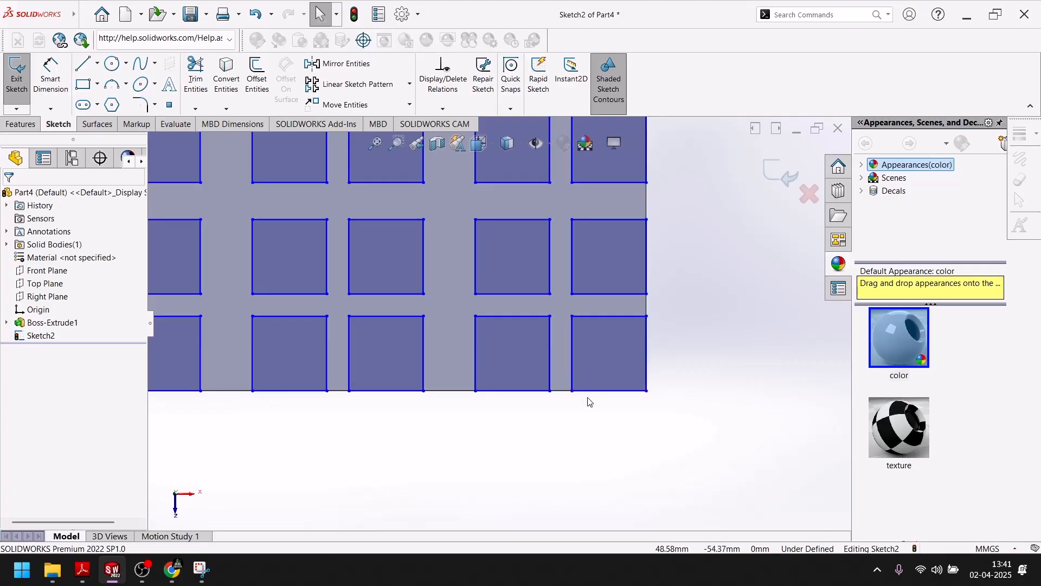
{"action": "scroll", "coordinate": [591, 396], "scroll_direction": "down", "scroll_amount": 4}
{"action": "left_click", "coordinate": [536, 366]}
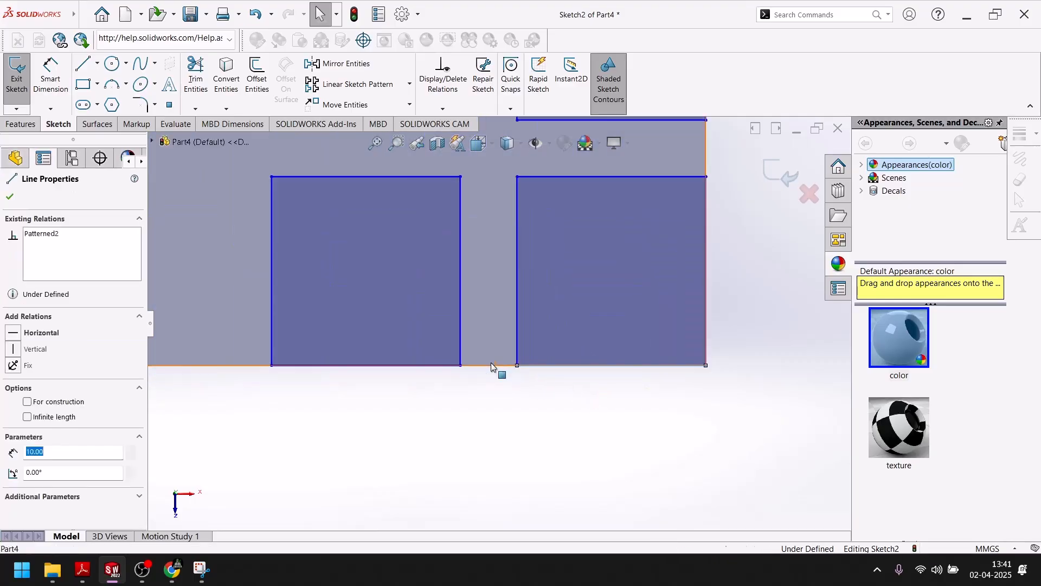
{"action": "left_click", "coordinate": [491, 363], "text": "ctrl"}
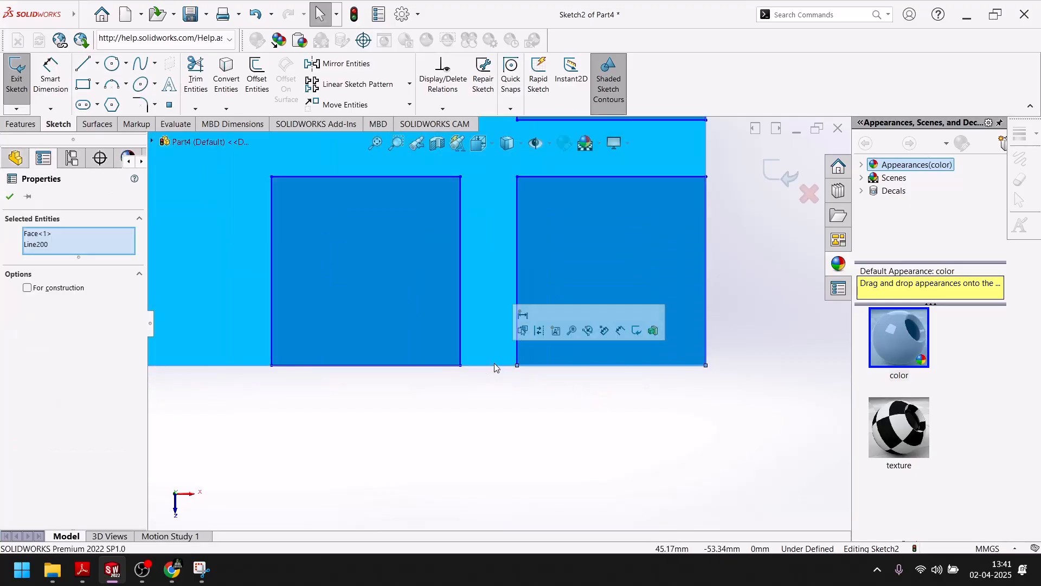
{"action": "left_click", "coordinate": [503, 394]}
{"action": "left_click", "coordinate": [485, 365]}
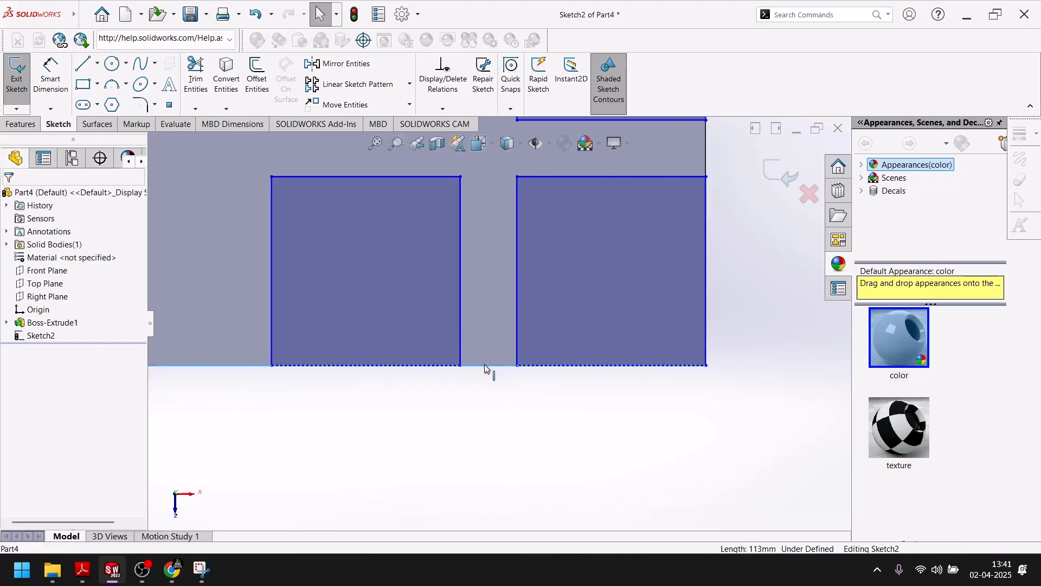
{"action": "left_click", "coordinate": [536, 365], "text": "ctrl"}
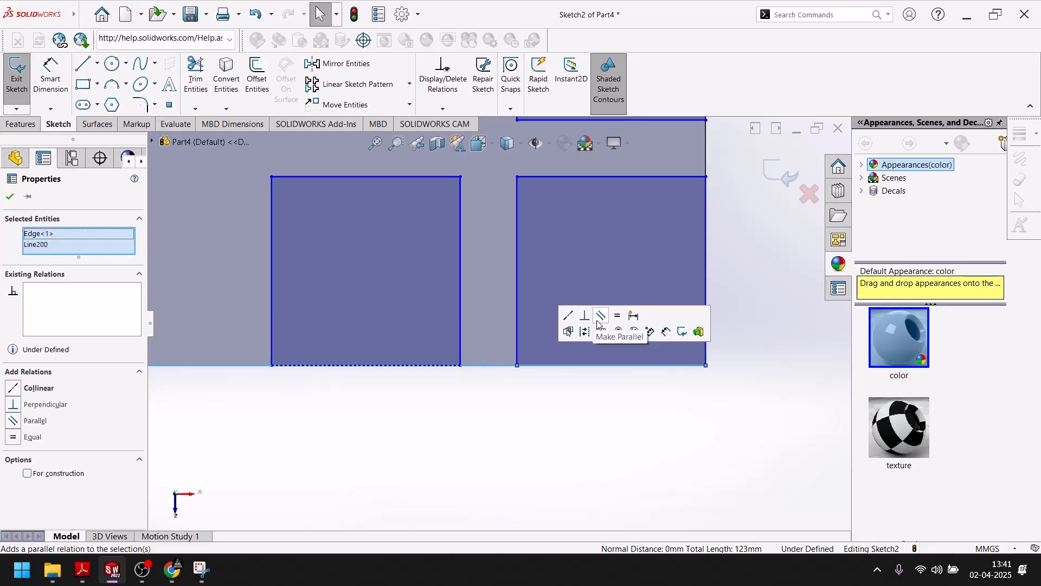
{"action": "left_click", "coordinate": [569, 316]}
{"action": "left_click", "coordinate": [551, 470]}
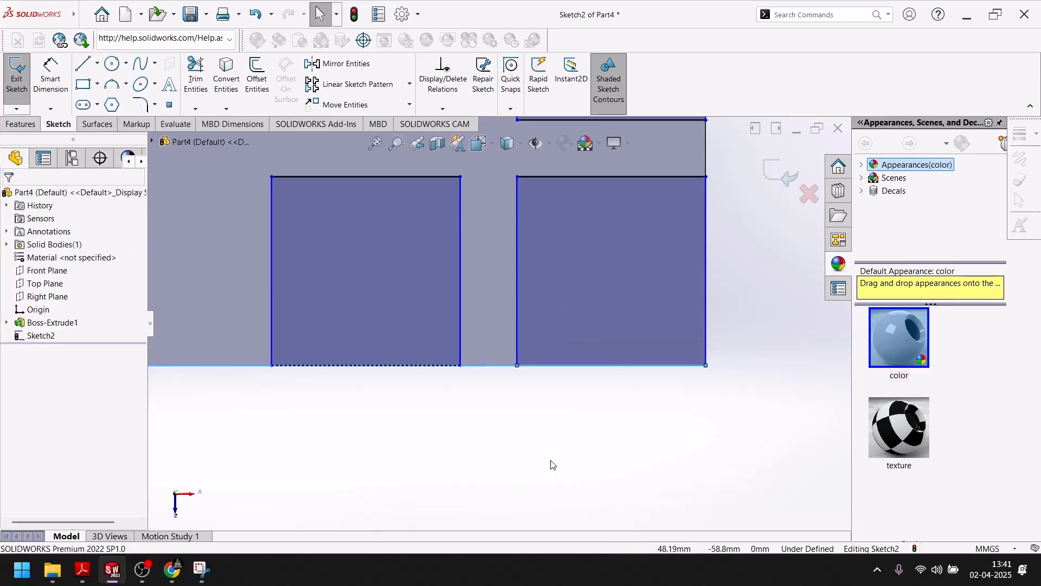
Make the right line of the lower-right corner square collinear with the plate's right edge.
{"action": "left_click", "coordinate": [706, 282]}
{"action": "left_click", "coordinate": [740, 308]}
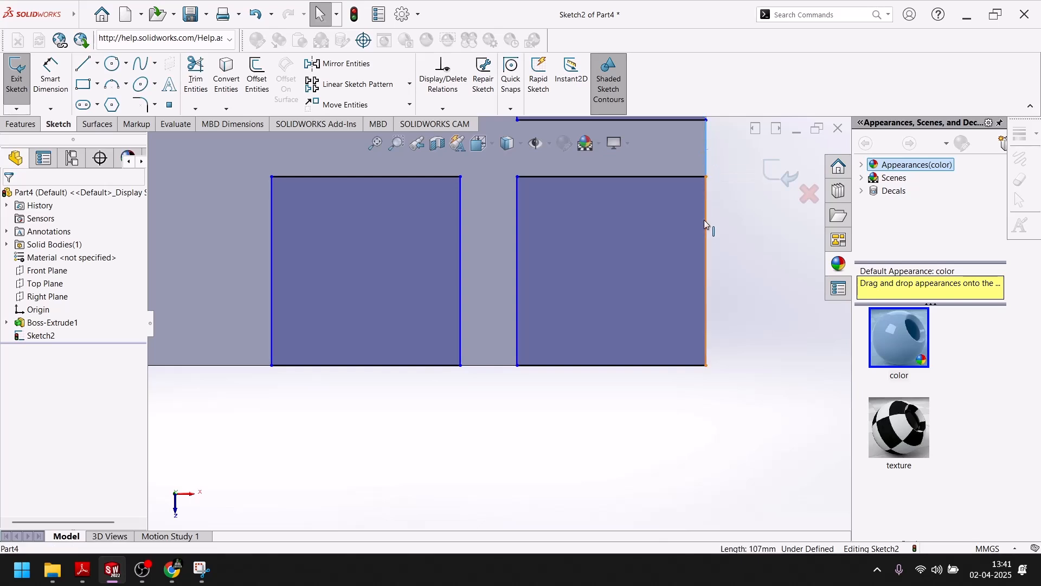
{"action": "left_click", "coordinate": [709, 237], "text": "ctrl"}
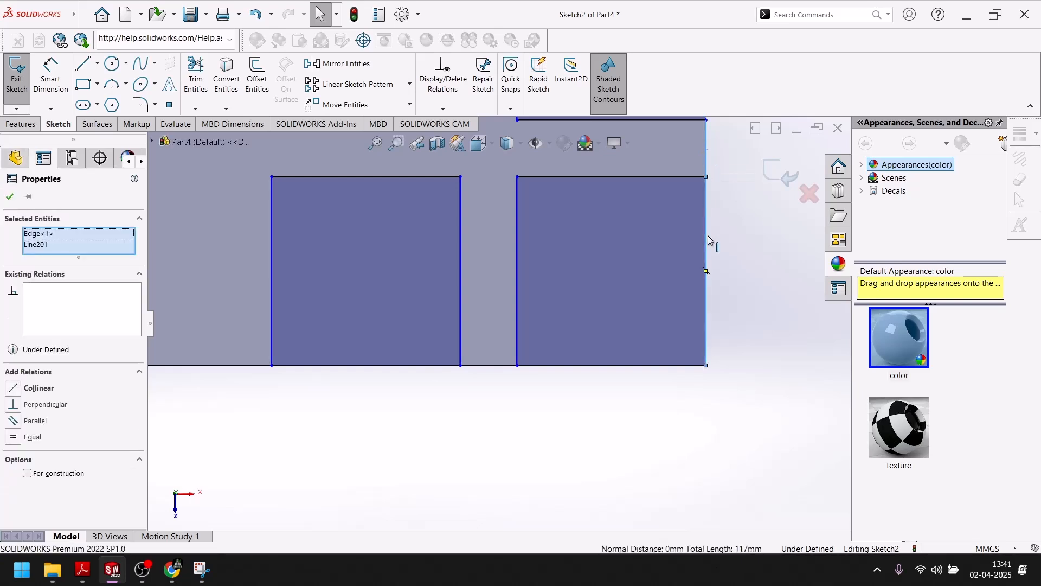
{"action": "left_click", "coordinate": [740, 189]}
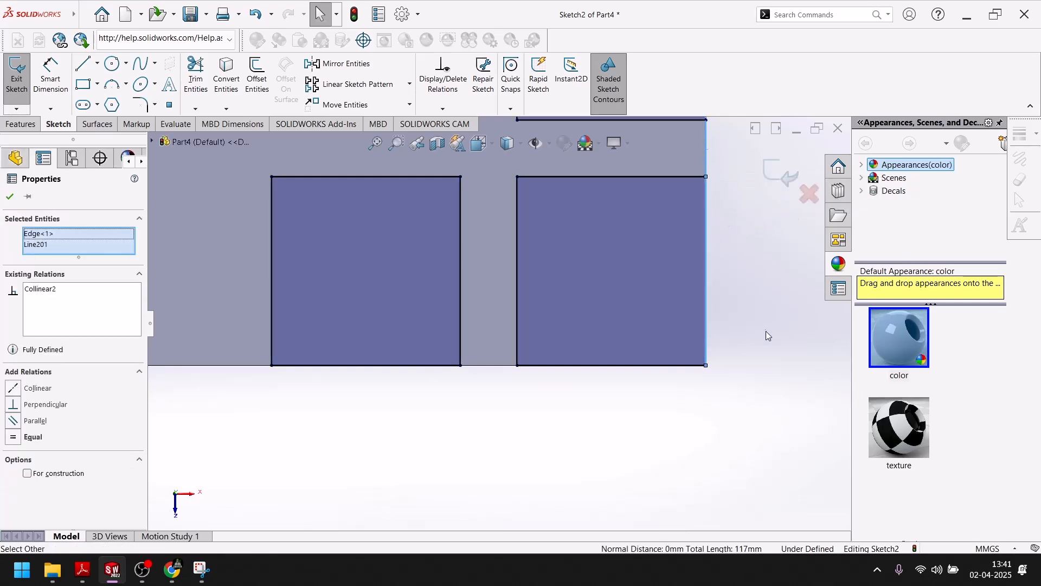
{"action": "left_click", "coordinate": [765, 329]}
{"action": "scroll", "coordinate": [740, 347], "scroll_direction": "up", "scroll_amount": 5}
{"action": "scroll", "coordinate": [434, 308], "scroll_direction": "down", "scroll_amount": 2}
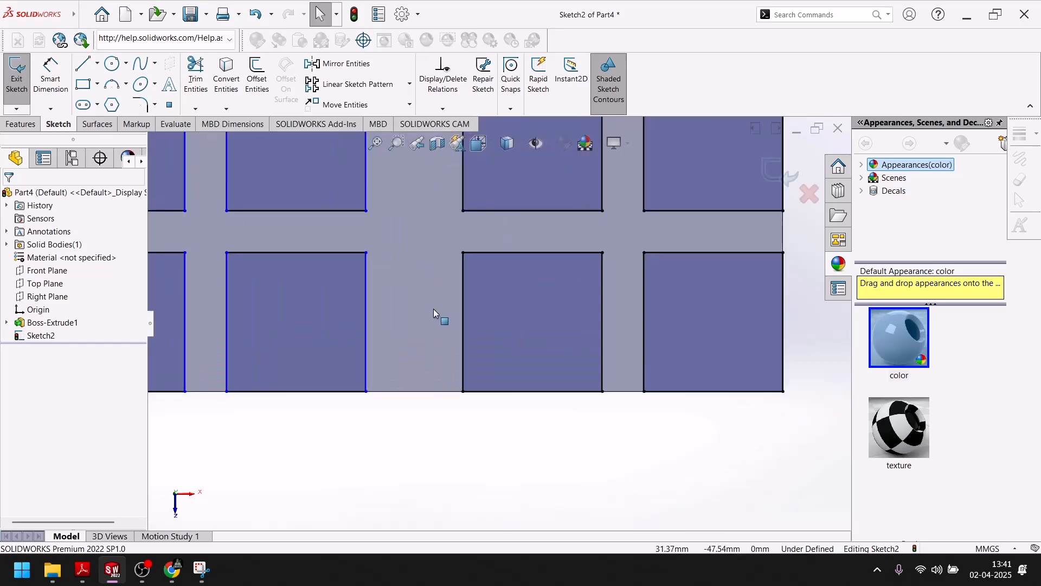
Make the left line of the upper-left square in the lower-left group collinear with the plate's left edge.
{"action": "scroll", "coordinate": [434, 308], "scroll_direction": "up", "scroll_amount": 3}
{"action": "scroll", "coordinate": [509, 309], "scroll_direction": "up", "scroll_amount": 2}
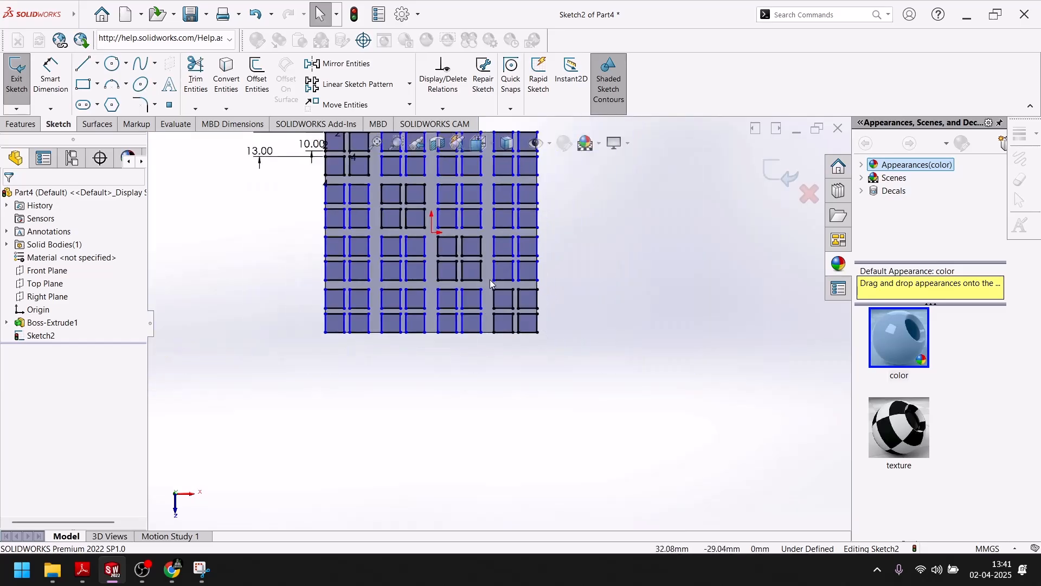
{"action": "scroll", "coordinate": [414, 310], "scroll_direction": "down", "scroll_amount": 4}
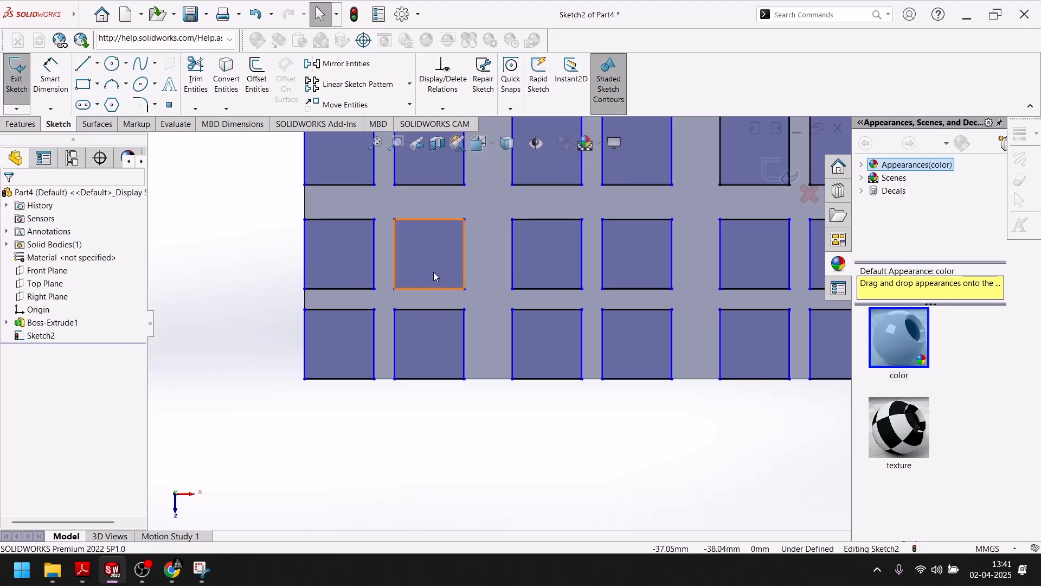
{"action": "scroll", "coordinate": [275, 282], "scroll_direction": "down", "scroll_amount": 2}
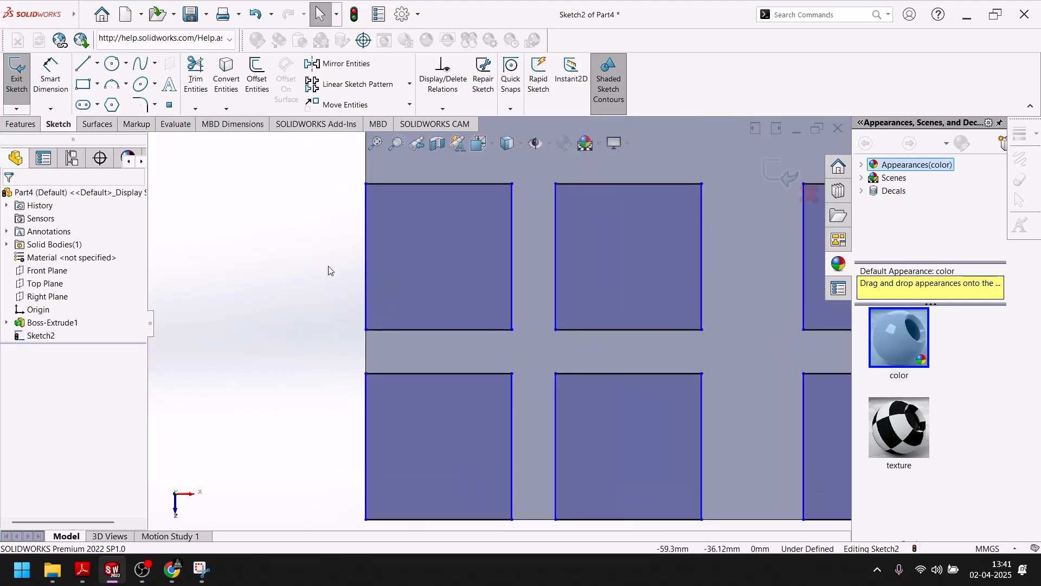
{"action": "left_click", "coordinate": [364, 248]}
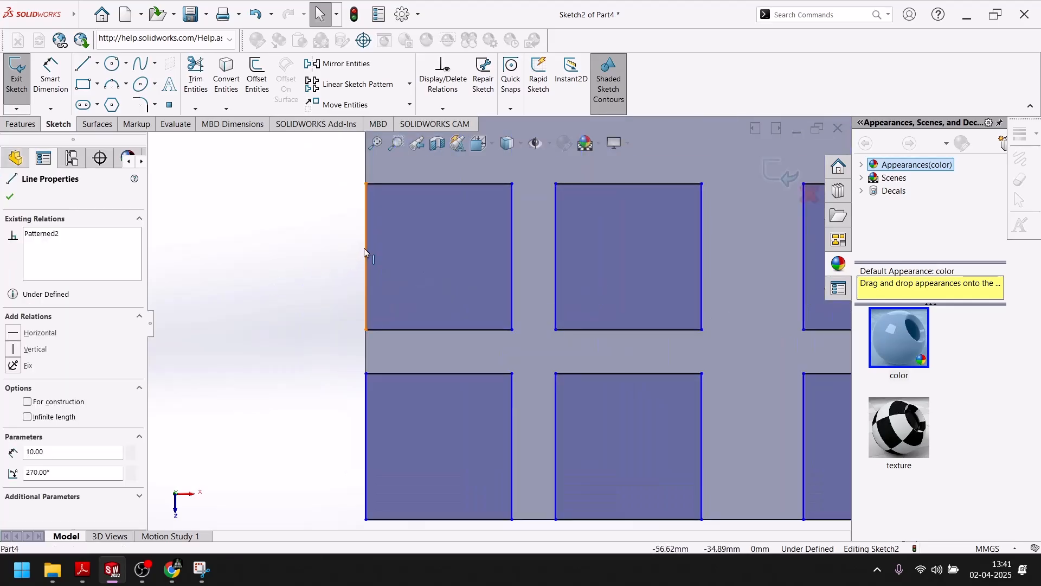
{"action": "left_click", "coordinate": [367, 349], "text": "ctrl"}
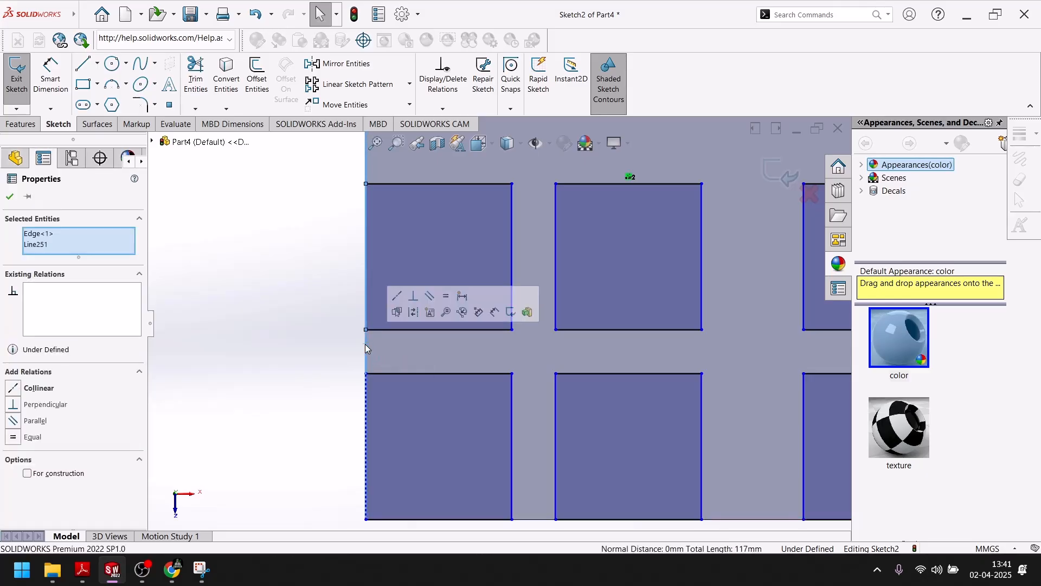
{"action": "left_click", "coordinate": [396, 296]}
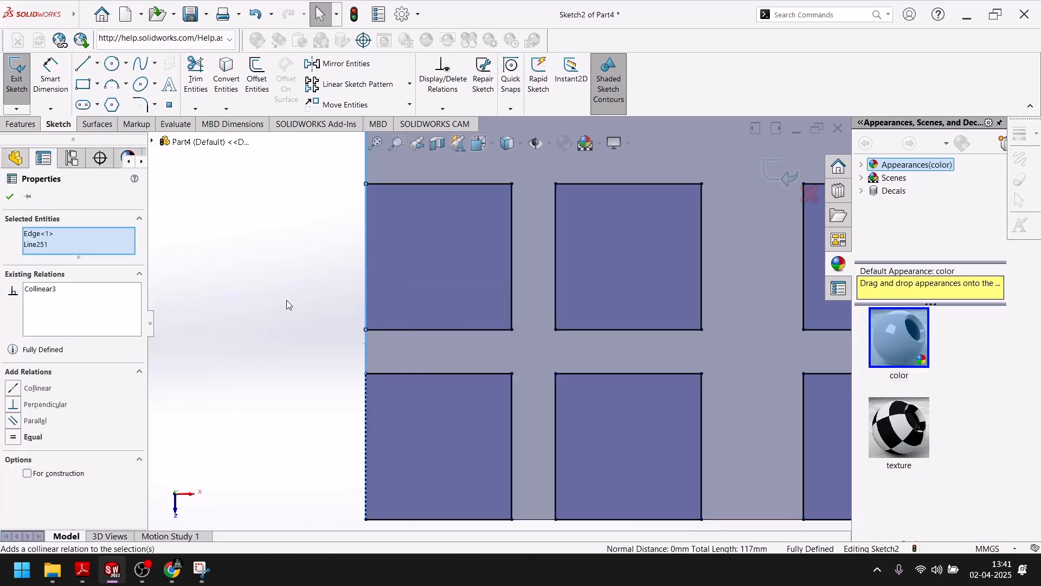
{"action": "left_click", "coordinate": [293, 302]}
{"action": "scroll", "coordinate": [282, 318], "scroll_direction": "up", "scroll_amount": 4}
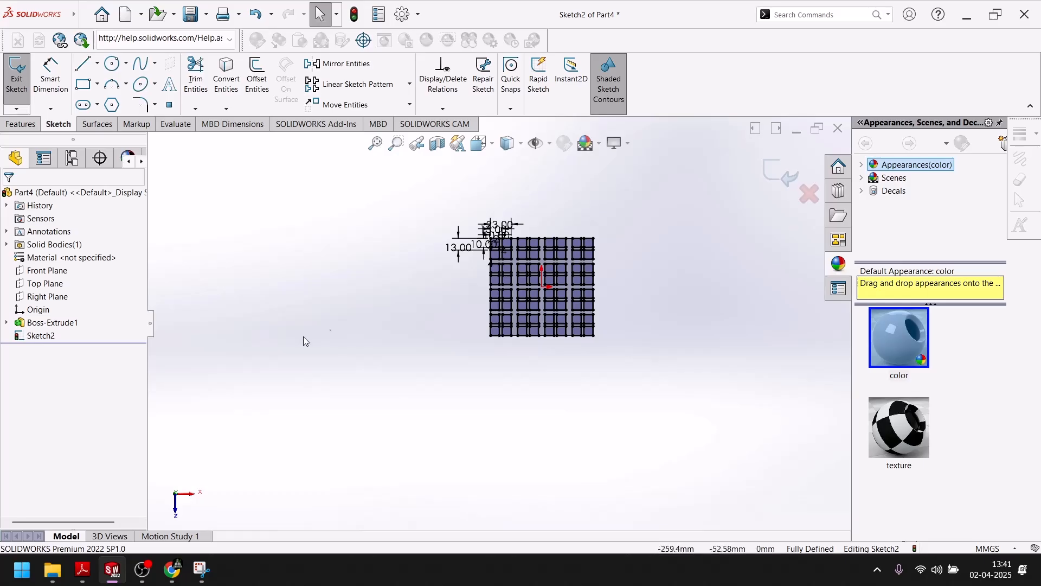
Close the sketch, extrude the squares 8 mm as a merged blind boss, and show the part in isometric view.
{"action": "left_click", "coordinate": [781, 175]}
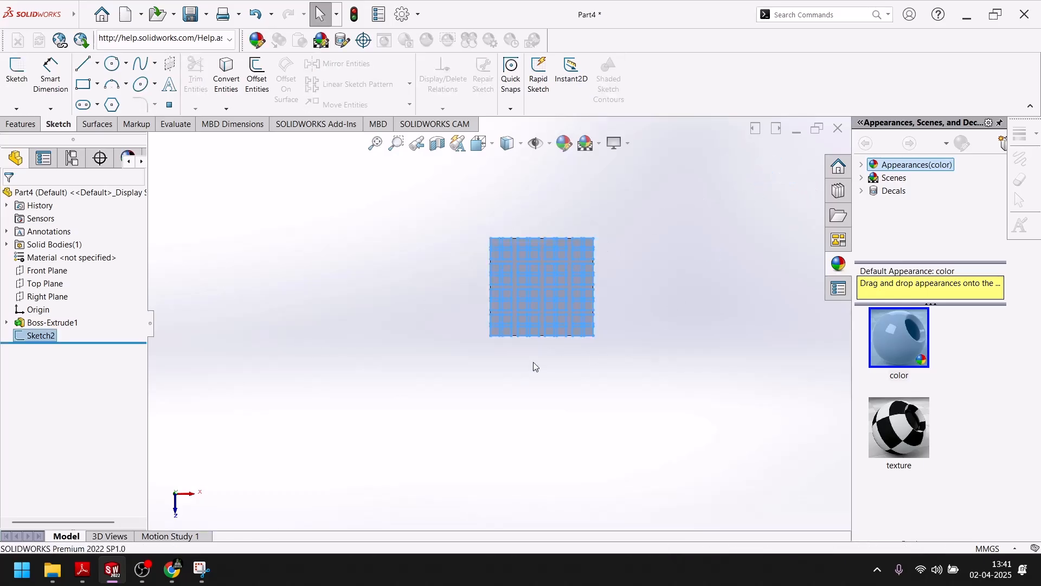
{"action": "left_click", "coordinate": [20, 124]}
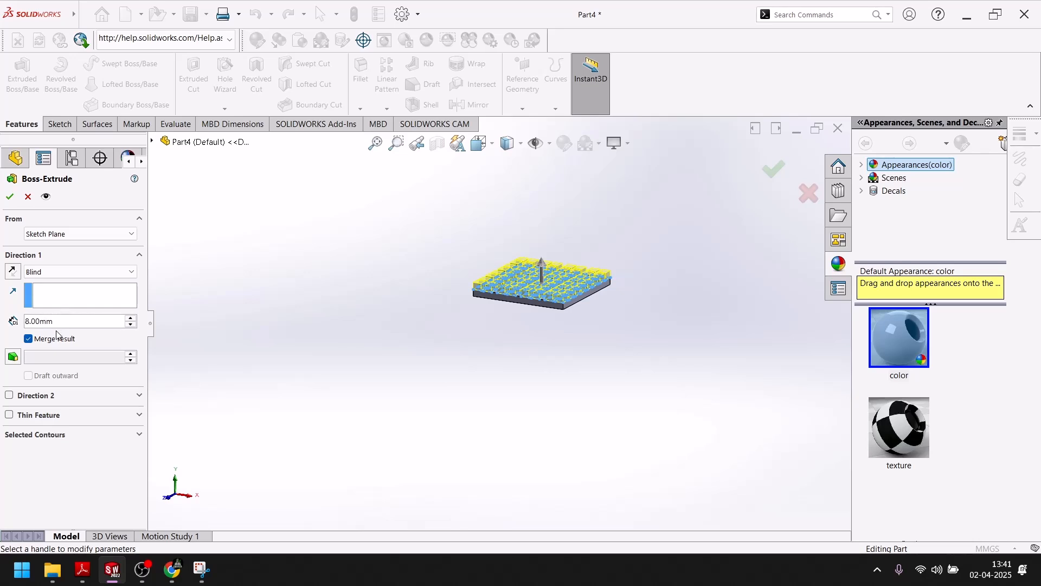
{"action": "double_click", "coordinate": [71, 322]}
{"action": "left_click", "coordinate": [9, 198]}
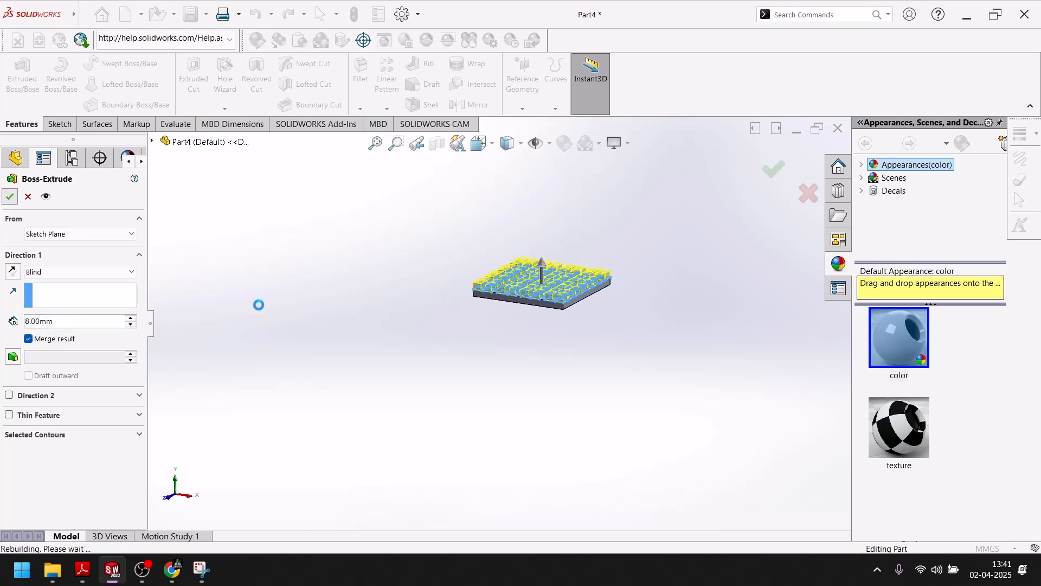
{"action": "key", "text": "space"}
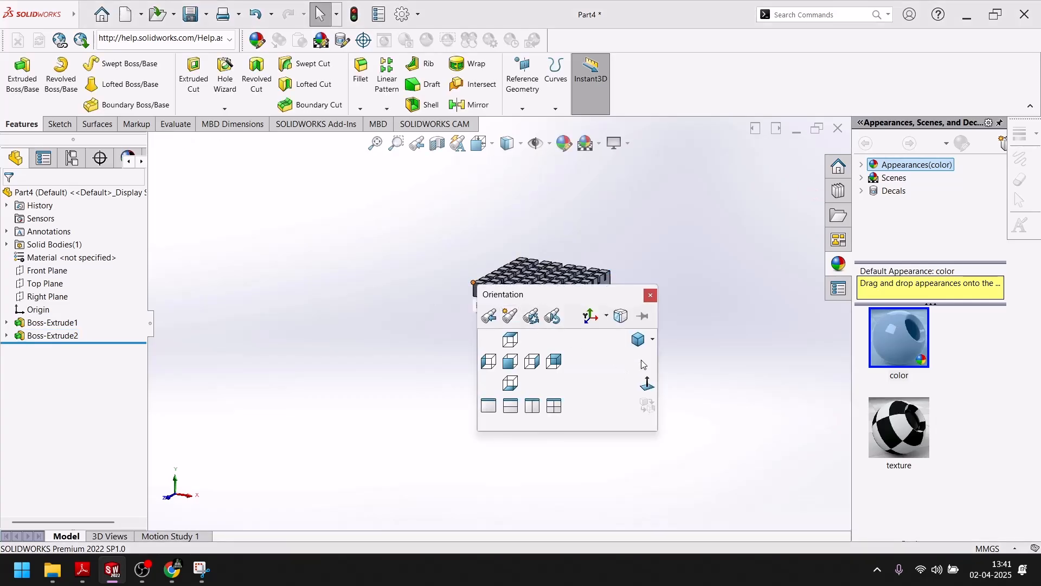
{"action": "left_click", "coordinate": [638, 343]}
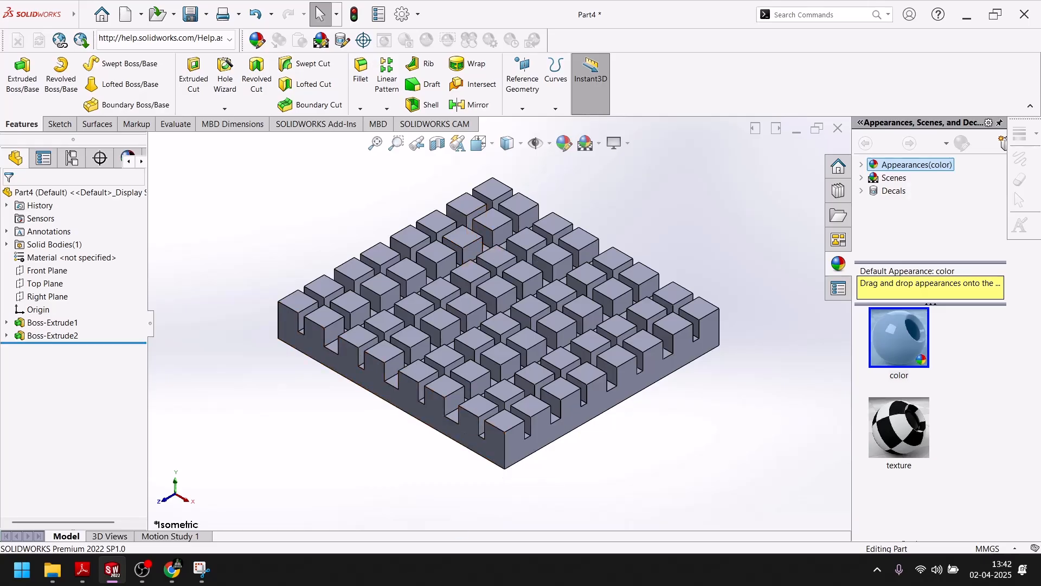
Check the face colours in the PDF drawing, and colour the plate's 113 mm long front side face green.
{"action": "left_click", "coordinate": [122, 580]}
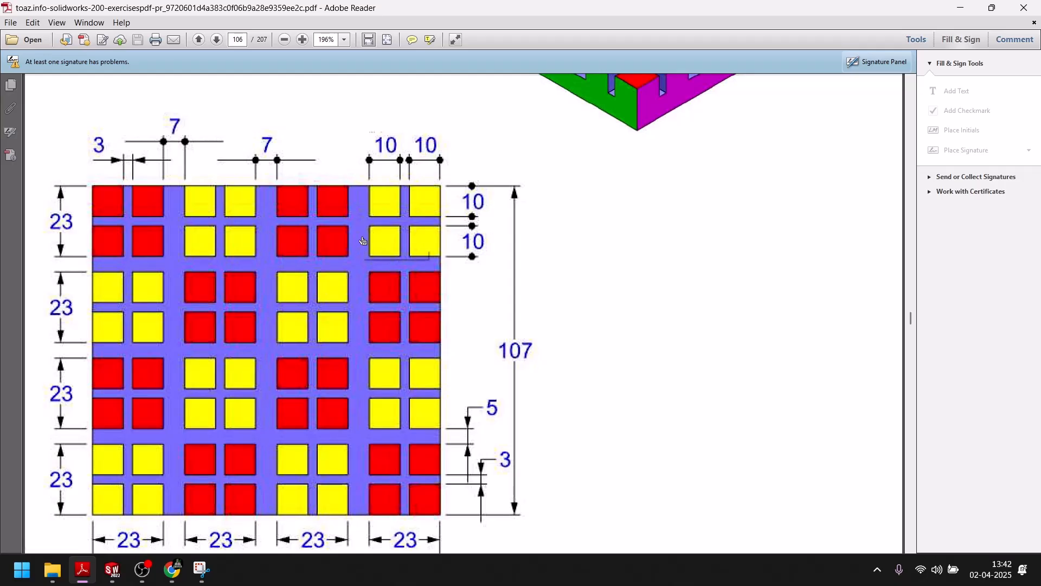
{"action": "scroll", "coordinate": [527, 297], "scroll_direction": "up", "scroll_amount": 5}
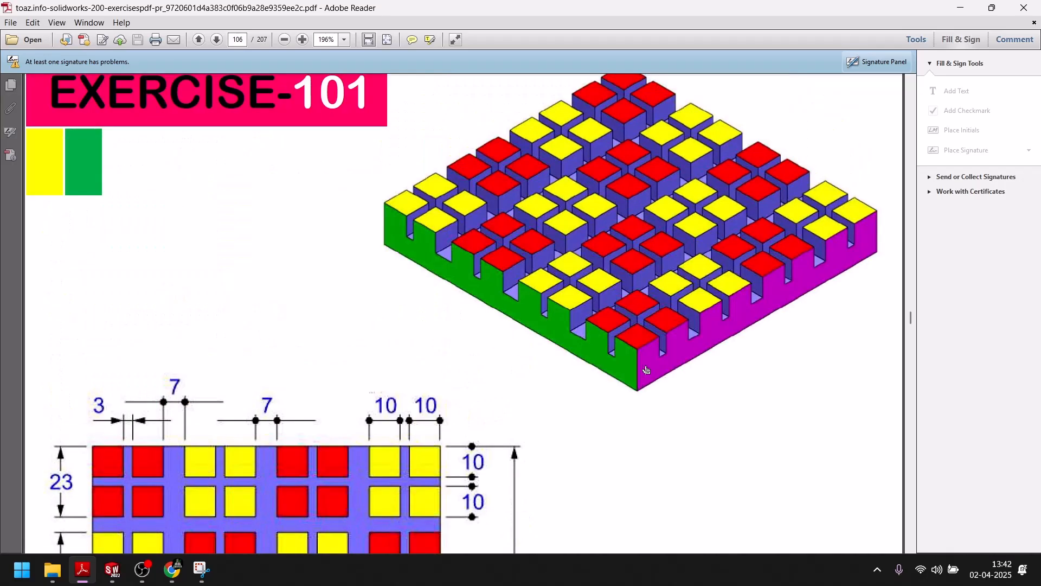
{"action": "left_click", "coordinate": [112, 570]}
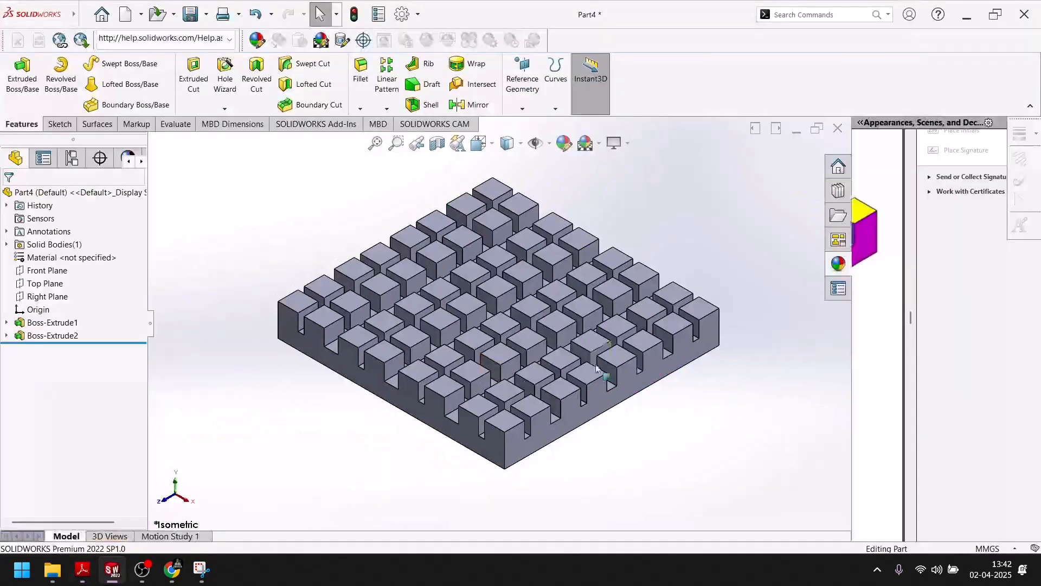
{"action": "left_click", "coordinate": [485, 455]}
{"action": "left_click", "coordinate": [565, 143]}
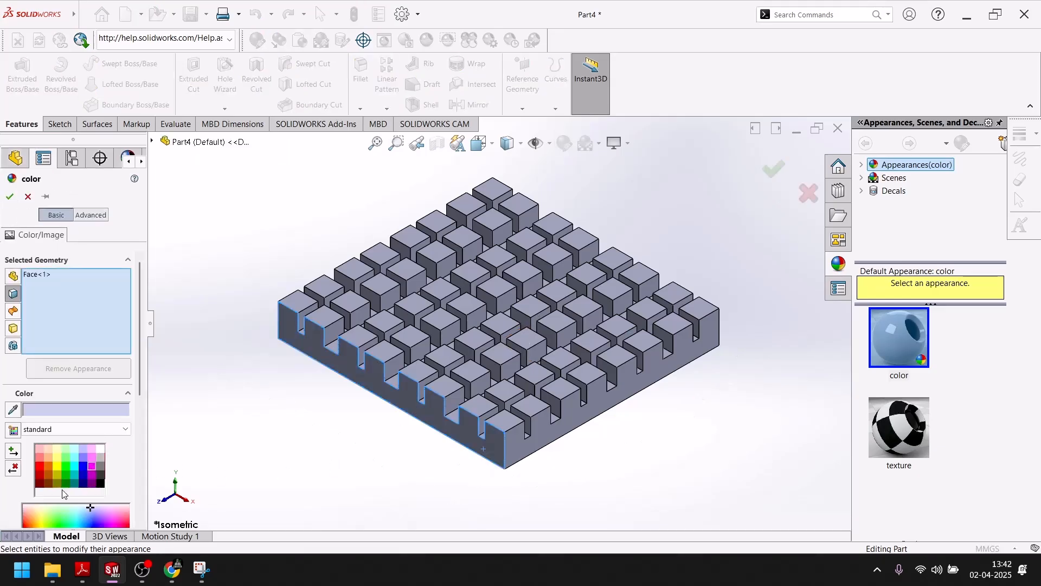
{"action": "left_click", "coordinate": [64, 468]}
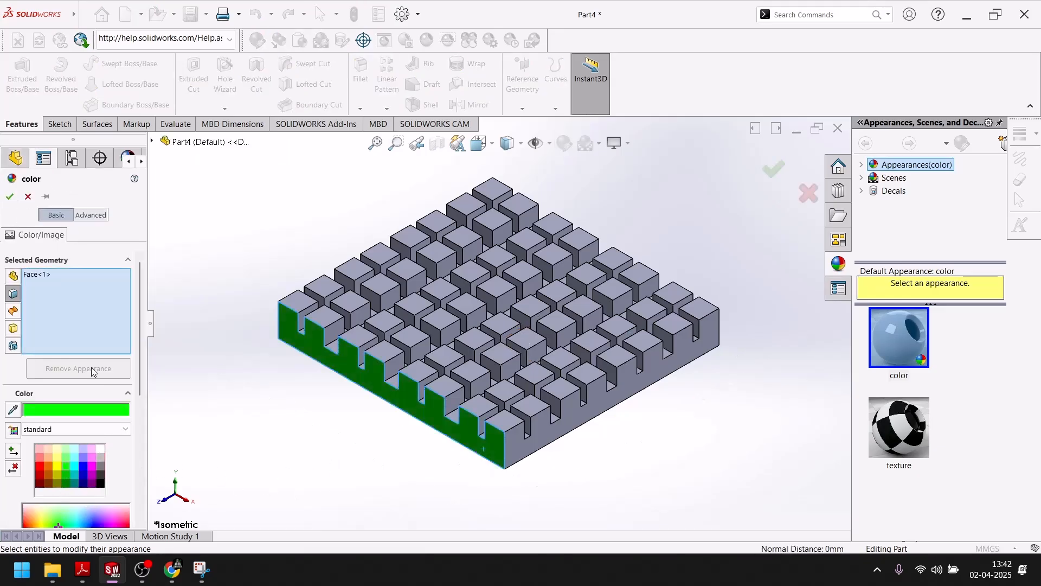
{"action": "left_click", "coordinate": [9, 197]}
Colour the plate's 107 mm long right side face magenta.
{"action": "left_click", "coordinate": [579, 409]}
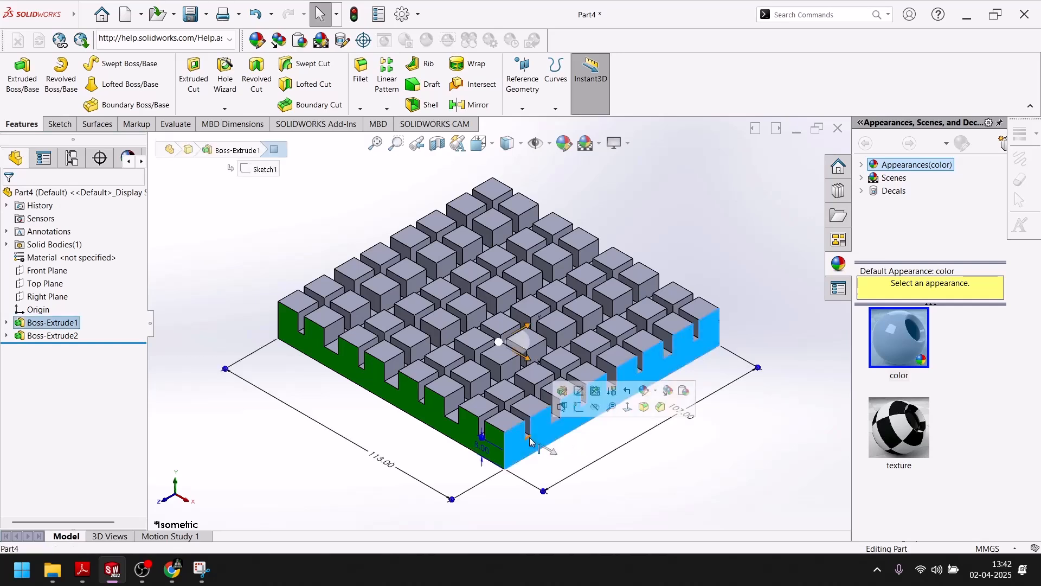
{"action": "left_click", "coordinate": [564, 143]}
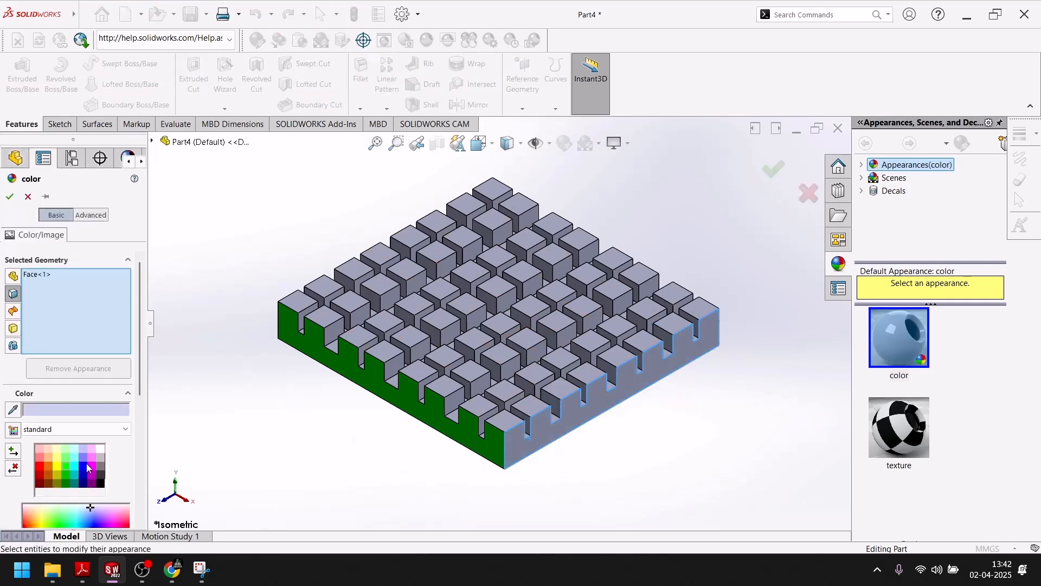
{"action": "left_click", "coordinate": [92, 466]}
{"action": "left_click", "coordinate": [11, 196]}
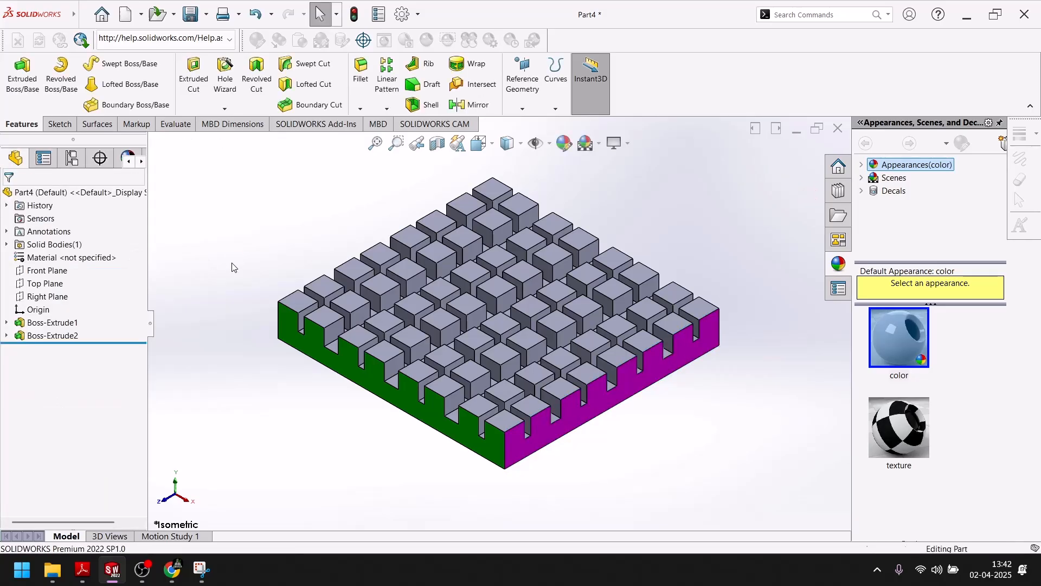
{"action": "scroll", "coordinate": [522, 294], "scroll_direction": "down", "scroll_amount": 5}
{"action": "left_click", "coordinate": [512, 255]}
{"action": "left_click", "coordinate": [549, 281], "text": "ctrl"}
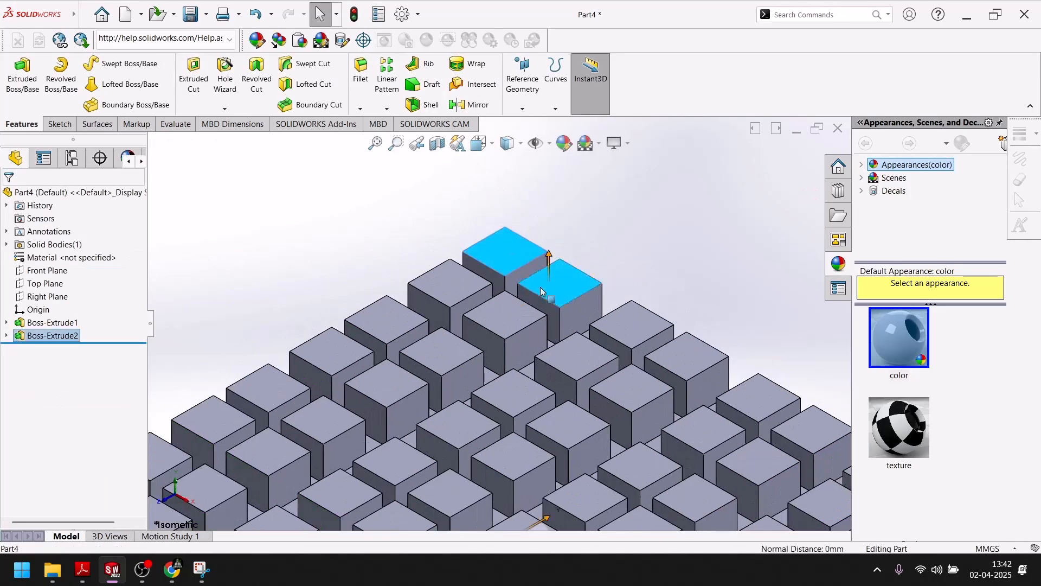
{"action": "key", "text": "Escape"}
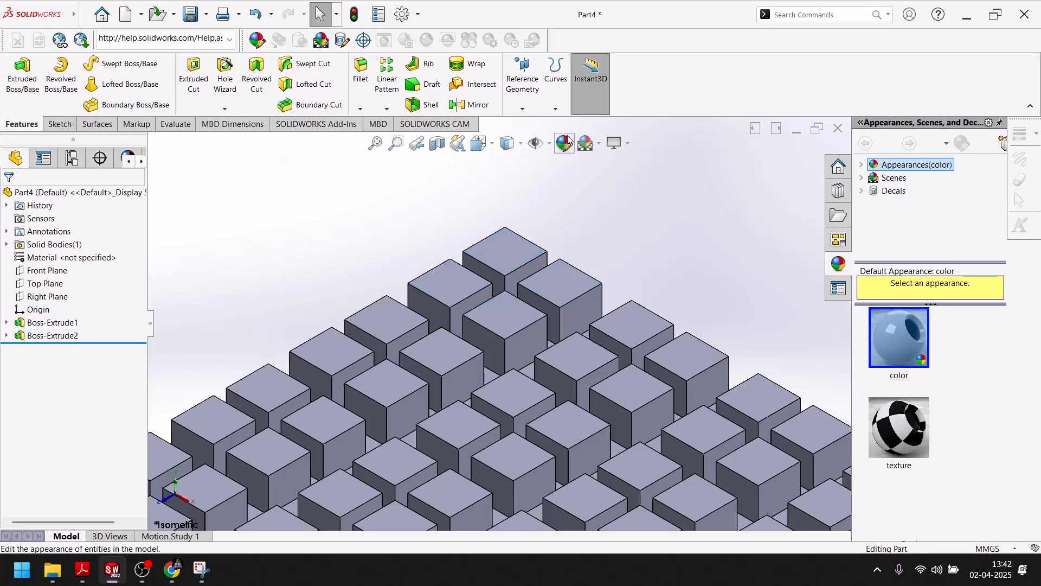
Colour the top faces of the four squares in the rear corner group red.
{"action": "left_click", "coordinate": [496, 252]}
{"action": "left_click", "coordinate": [565, 290], "text": "ctrl"}
{"action": "left_click", "coordinate": [505, 318], "text": "ctrl"}
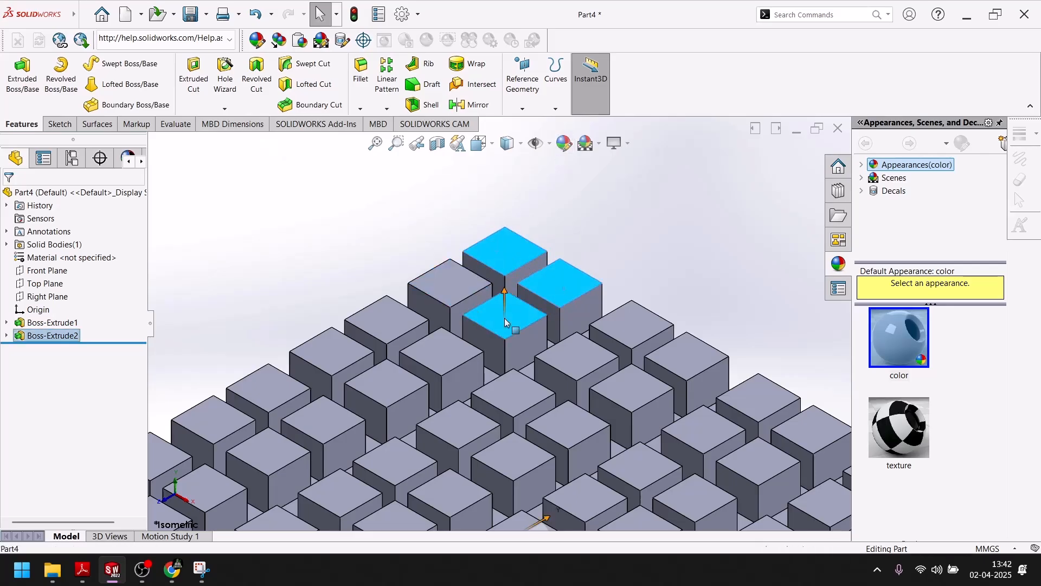
{"action": "left_click", "coordinate": [564, 143]}
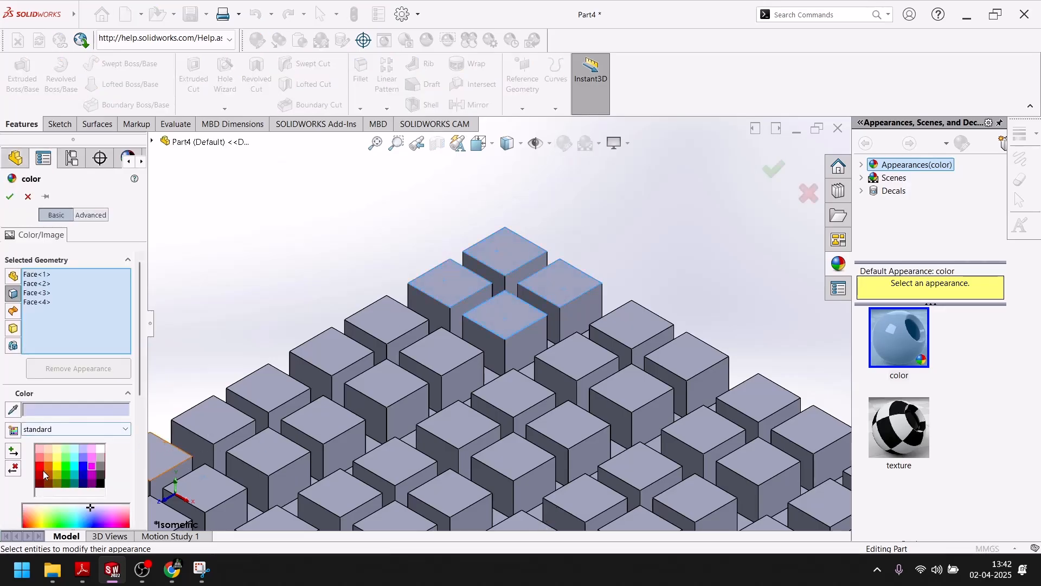
{"action": "left_click", "coordinate": [40, 466]}
{"action": "scroll", "coordinate": [429, 355], "scroll_direction": "up", "scroll_amount": 3}
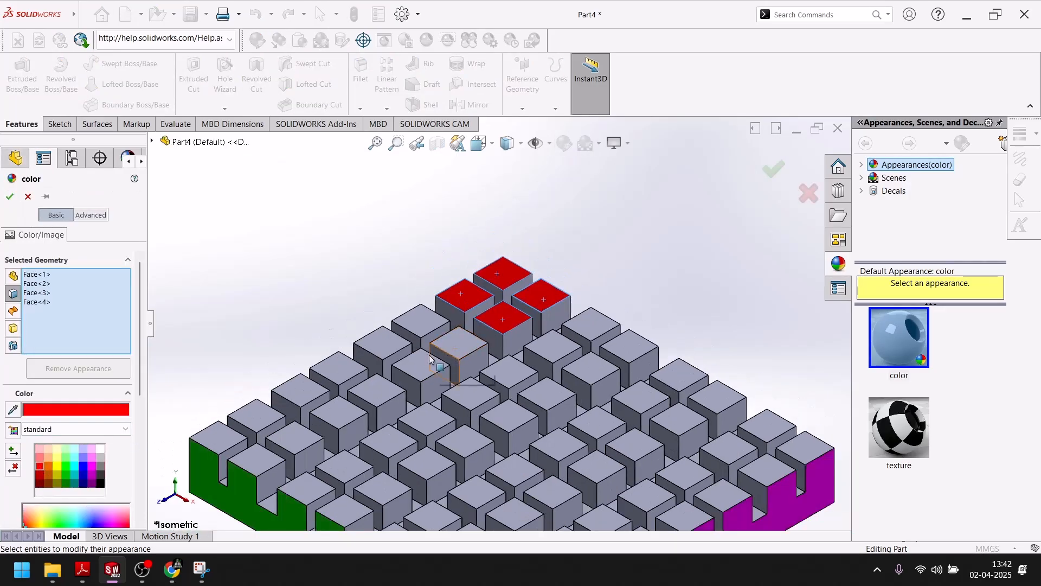
Add the top faces of the third four-square groups from the rear corner, along both rear edges, to the red colour.
{"action": "left_click", "coordinate": [337, 367]}
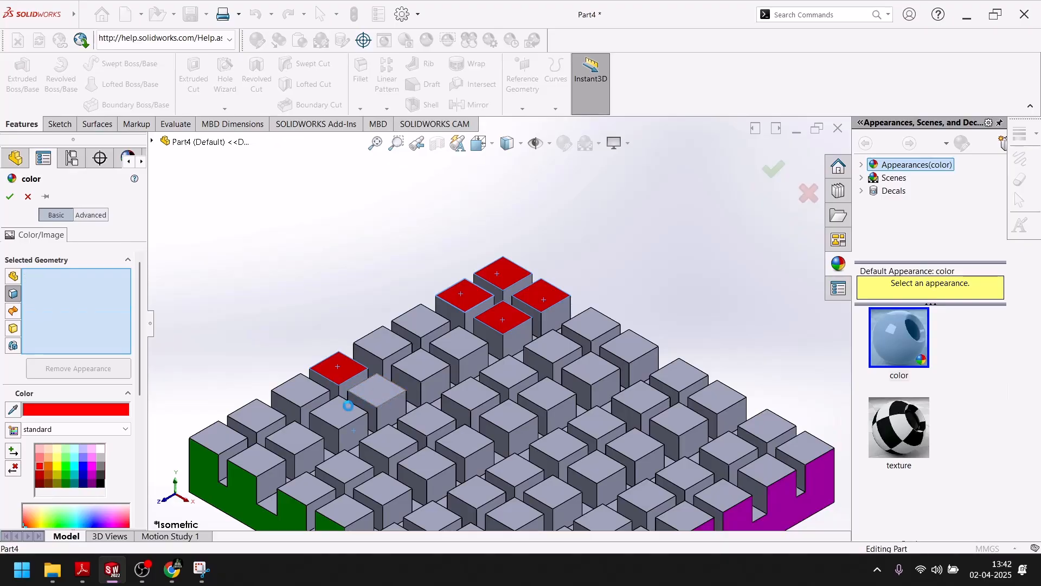
{"action": "left_click", "coordinate": [371, 391]}
{"action": "left_click", "coordinate": [343, 427]}
{"action": "left_click", "coordinate": [316, 398]}
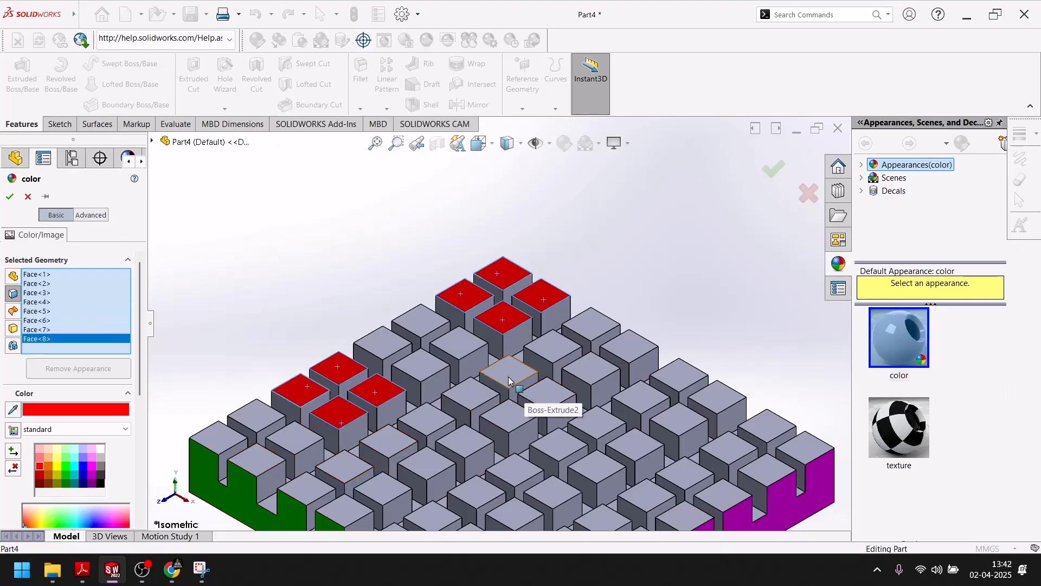
{"action": "left_click", "coordinate": [680, 373]}
{"action": "left_click", "coordinate": [721, 402]}
{"action": "left_click", "coordinate": [688, 425]}
{"action": "left_click", "coordinate": [640, 404]}
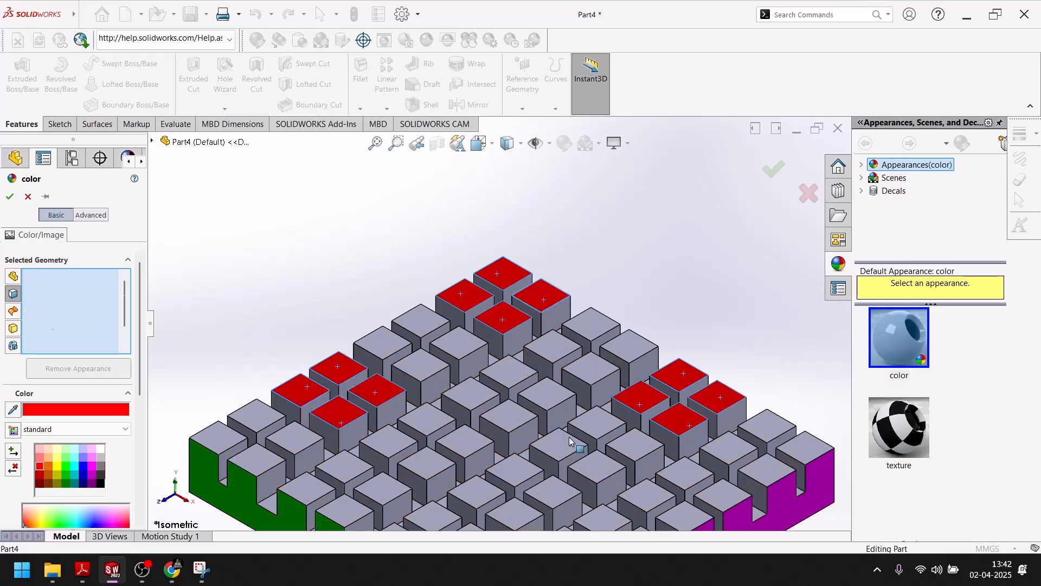
Add the four top faces of the third group from the rear corner along the plate's diagonal to the red colour.
{"action": "left_click", "coordinate": [505, 470]}
{"action": "left_click", "coordinate": [556, 493]}
{"action": "left_click", "coordinate": [522, 515]}
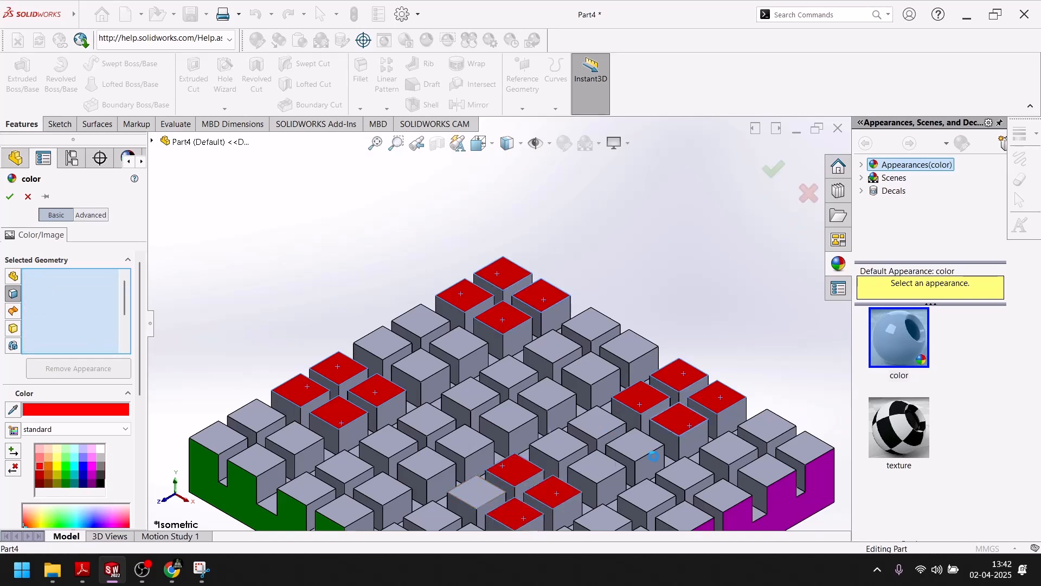
{"action": "left_click", "coordinate": [475, 494]}
{"action": "scroll", "coordinate": [521, 369], "scroll_direction": "up", "scroll_amount": 3}
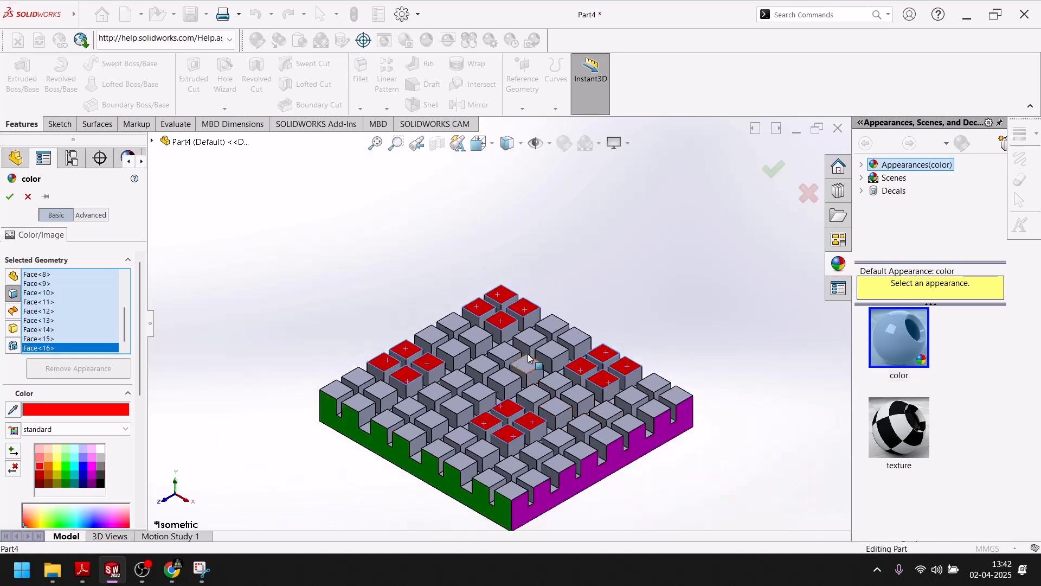
Add the four top faces of the second group from the rear corner along the diagonal to the red colour.
{"action": "scroll", "coordinate": [493, 358], "scroll_direction": "down", "scroll_amount": 3}
{"action": "left_click", "coordinate": [491, 351]}
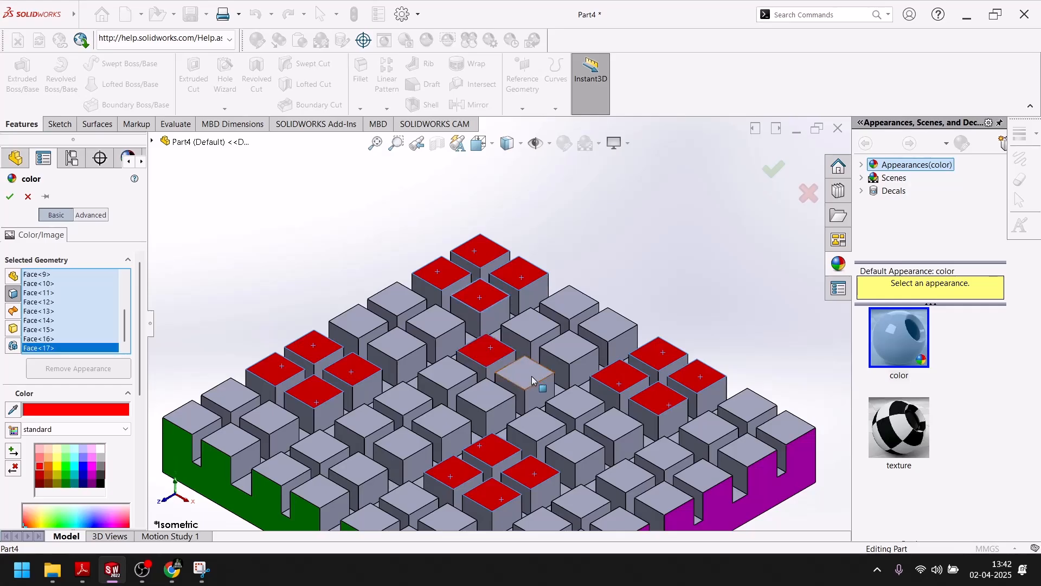
{"action": "left_click", "coordinate": [529, 374]}
{"action": "left_click", "coordinate": [487, 399]}
{"action": "left_click", "coordinate": [448, 373]}
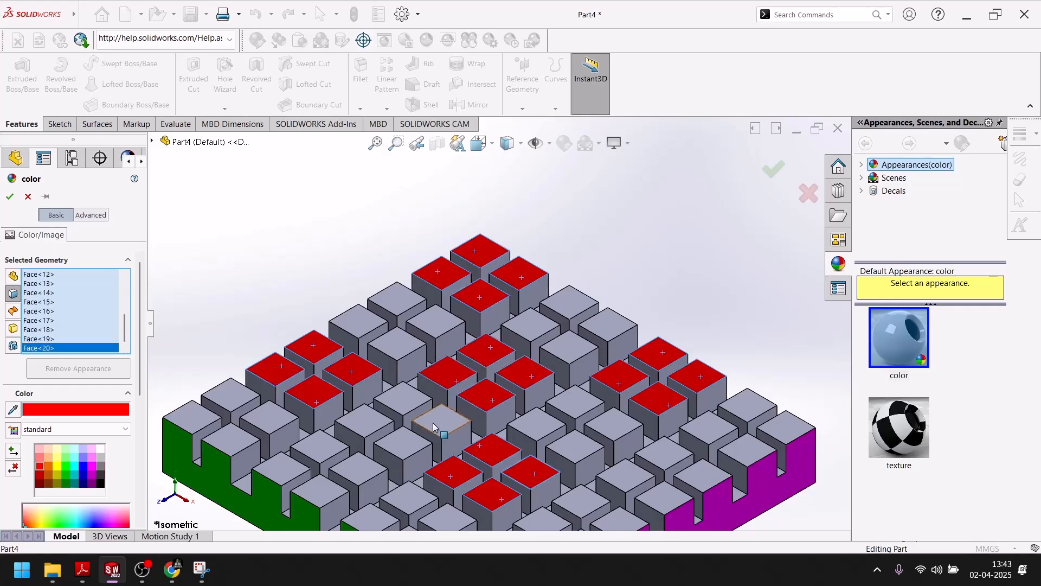
Remove the last picked face of the second diagonal group from the red selection.
{"action": "scroll", "coordinate": [471, 407], "scroll_direction": "up", "scroll_amount": 3}
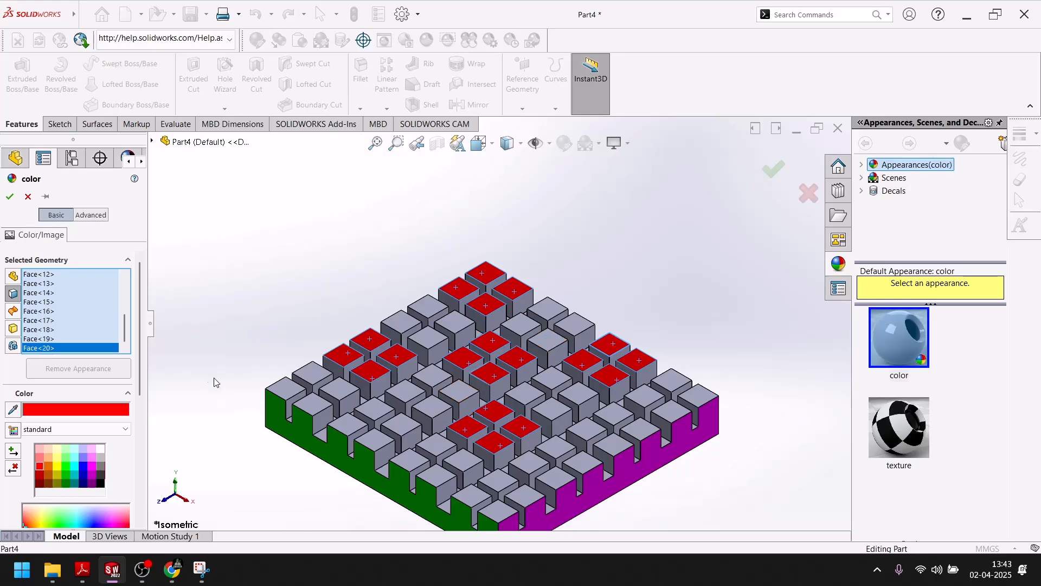
{"action": "right_click", "coordinate": [45, 349]}
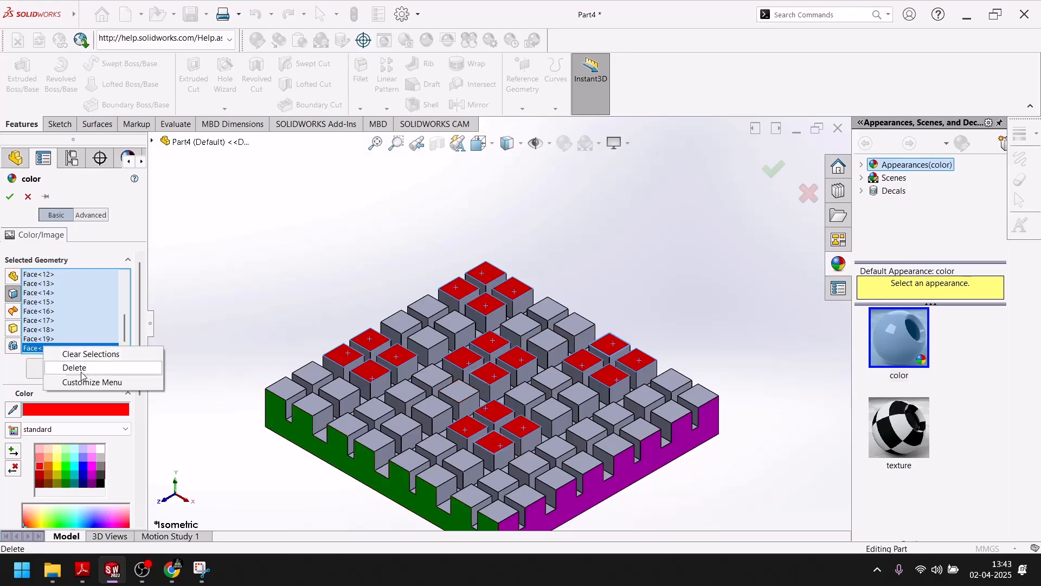
{"action": "left_click", "coordinate": [70, 365]}
Remove Face<8> from the red selection and reselect that top face in the third group along the rear-left edge.
{"action": "right_click", "coordinate": [56, 340]}
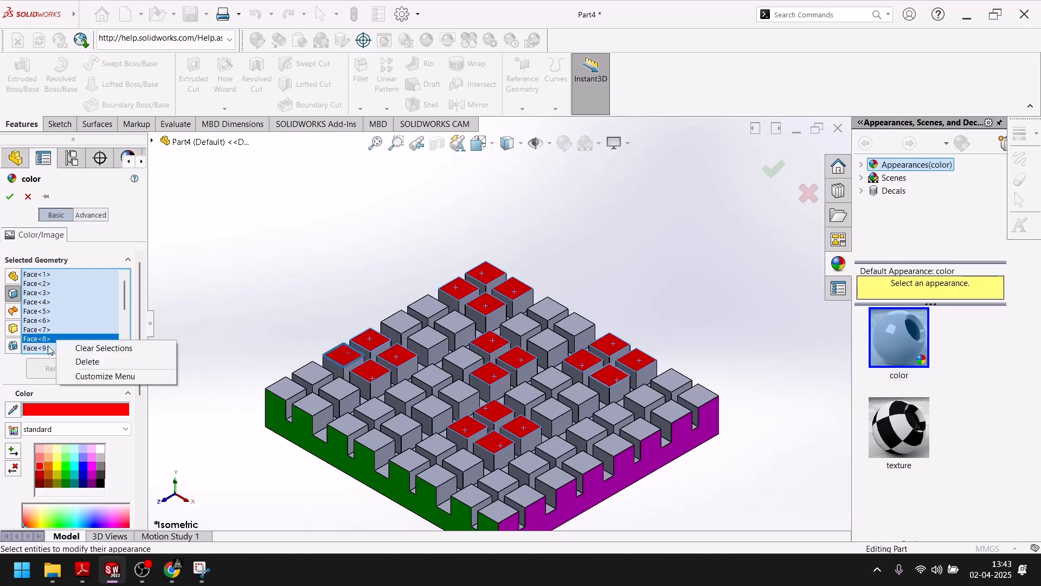
{"action": "left_click", "coordinate": [45, 350]}
{"action": "left_click", "coordinate": [47, 340]}
{"action": "right_click", "coordinate": [47, 340]}
{"action": "left_click", "coordinate": [68, 357]}
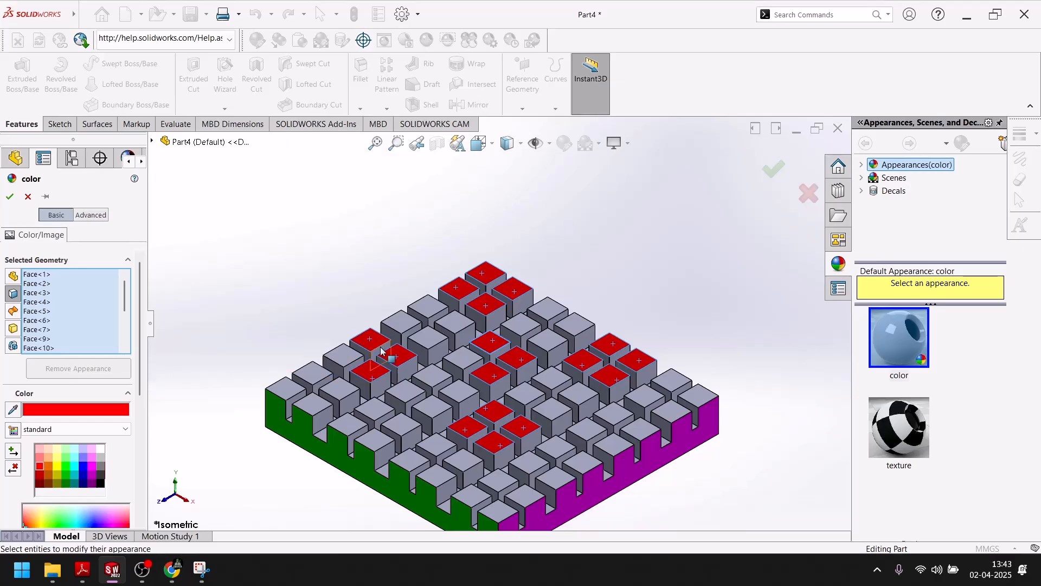
{"action": "left_click", "coordinate": [336, 359]}
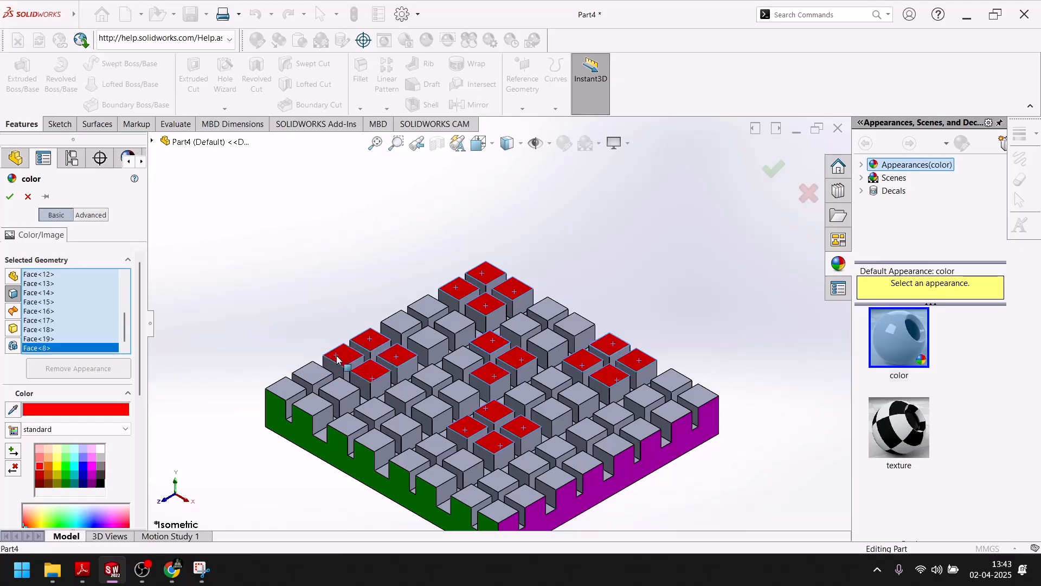
Deselect the remaining three faces of the second diagonal group and apply the red colour to the other selected faces.
{"action": "left_click", "coordinate": [492, 344]}
{"action": "left_click", "coordinate": [515, 359]}
{"action": "left_click", "coordinate": [497, 374]}
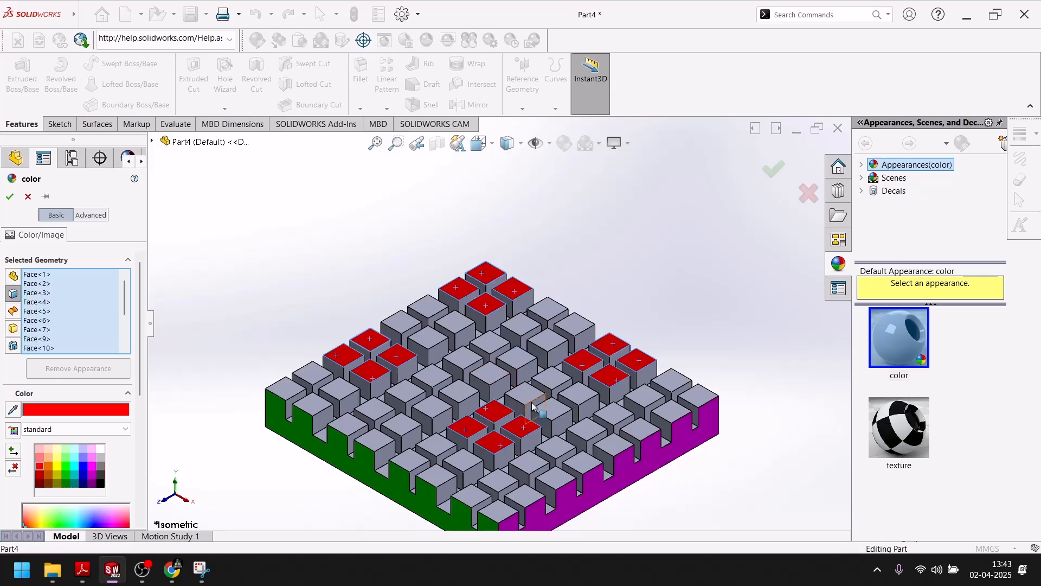
{"action": "scroll", "coordinate": [530, 400], "scroll_direction": "down", "scroll_amount": 3}
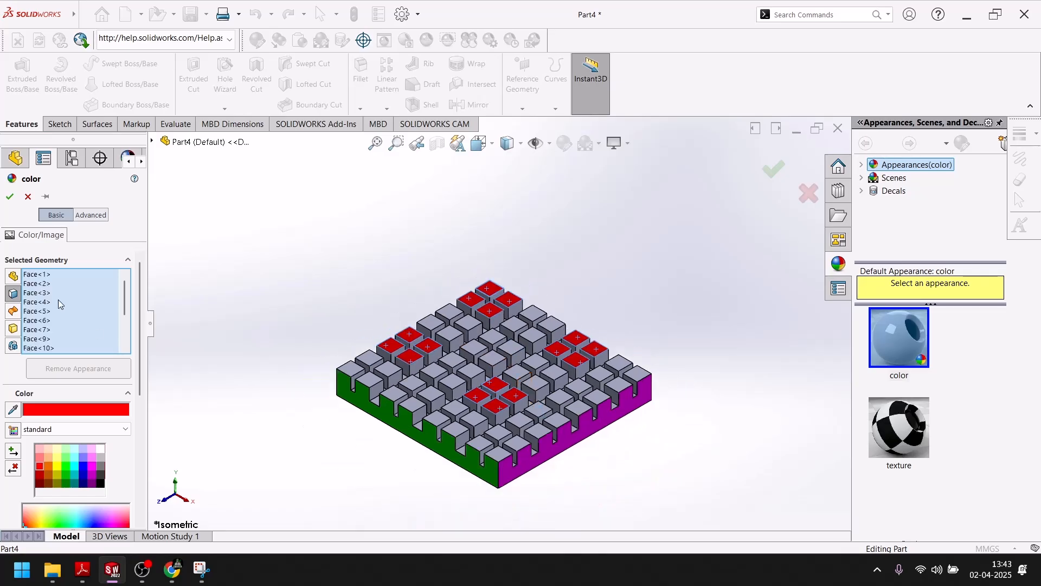
{"action": "left_click", "coordinate": [9, 196]}
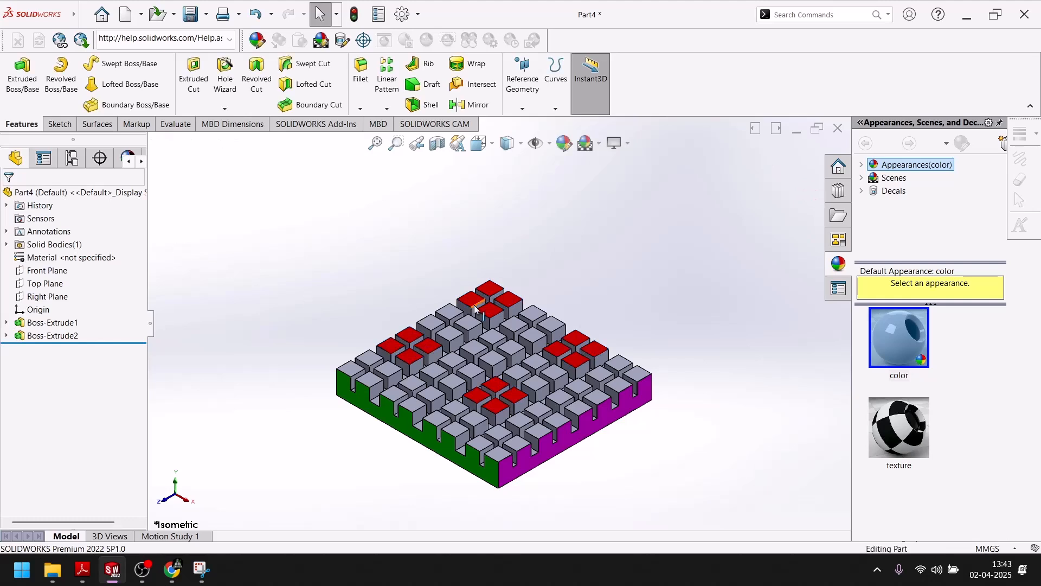
Colour the four top faces of the group between the two red groups on the rear-left edge yellow.
{"action": "scroll", "coordinate": [444, 327], "scroll_direction": "up", "scroll_amount": 3}
{"action": "left_click", "coordinate": [438, 315]}
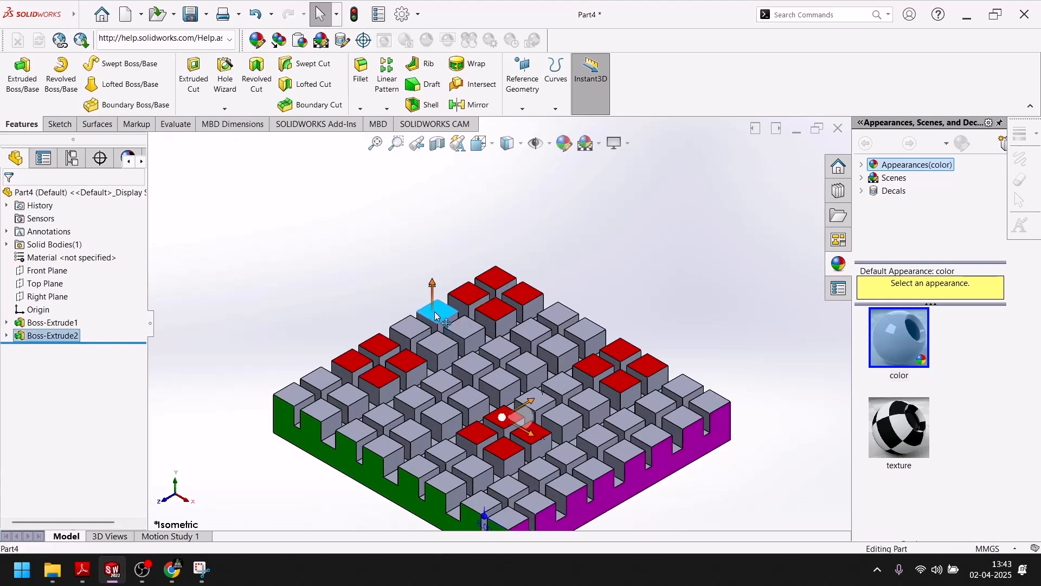
{"action": "left_click", "coordinate": [463, 327], "text": "ctrl"}
{"action": "left_click", "coordinate": [441, 345], "text": "ctrl"}
{"action": "left_click", "coordinate": [412, 329], "text": "ctrl"}
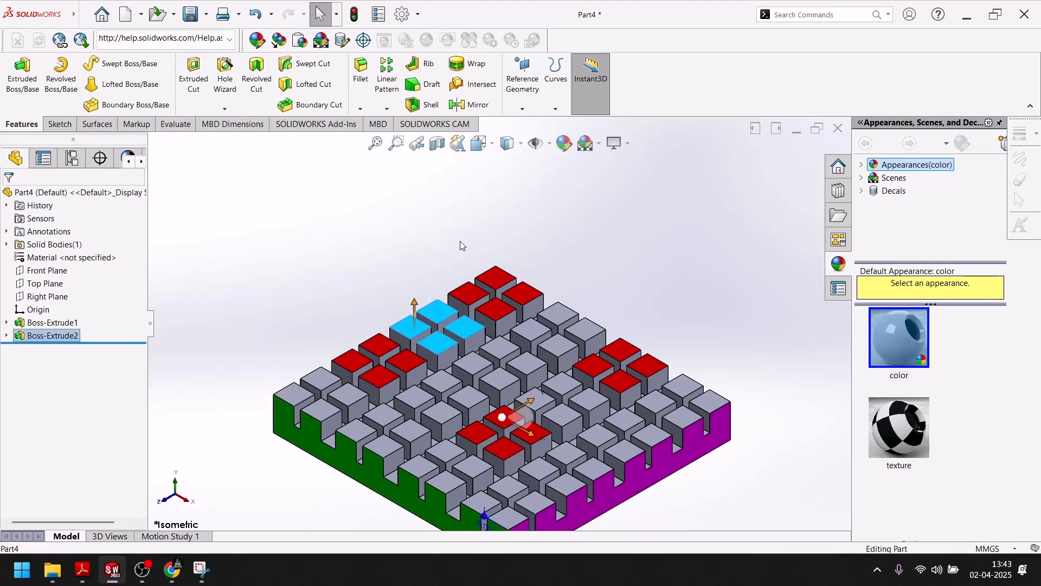
{"action": "left_click", "coordinate": [564, 147]}
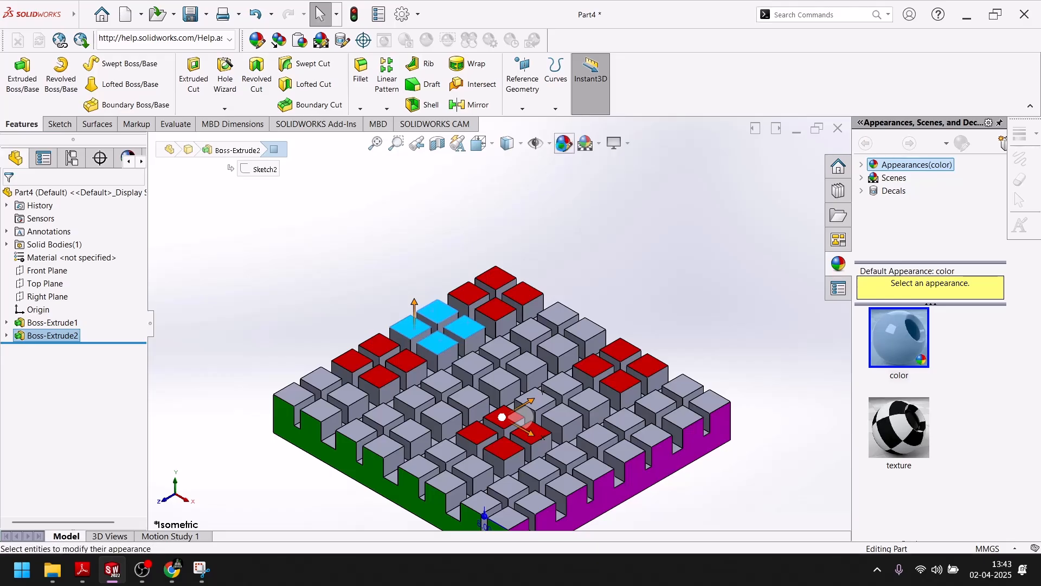
{"action": "left_click", "coordinate": [57, 467]}
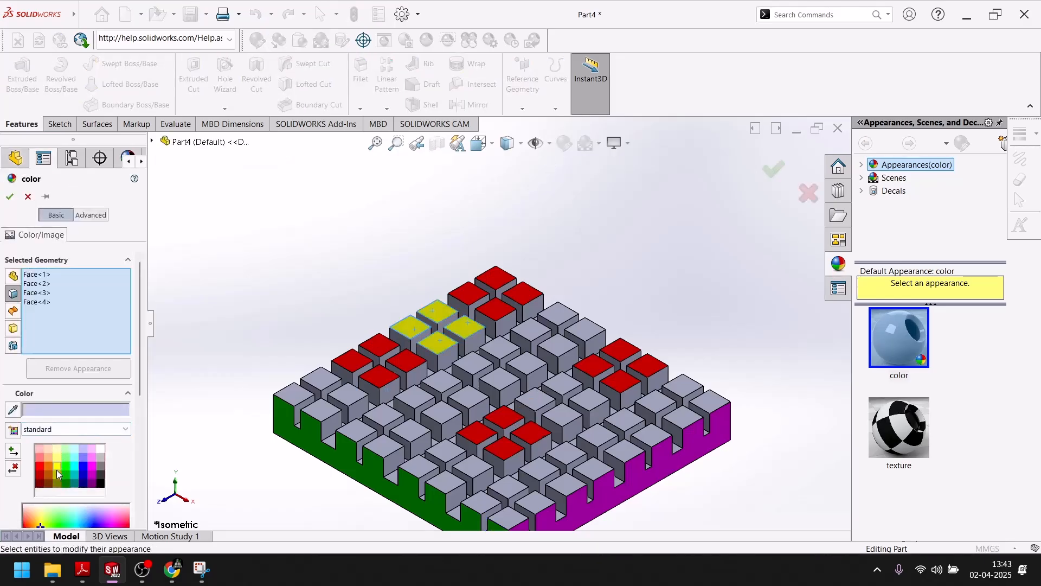
Add the top faces of the group between the two front-right red groups and of the left corner group to the yellow colour.
{"action": "left_click", "coordinate": [553, 382]}
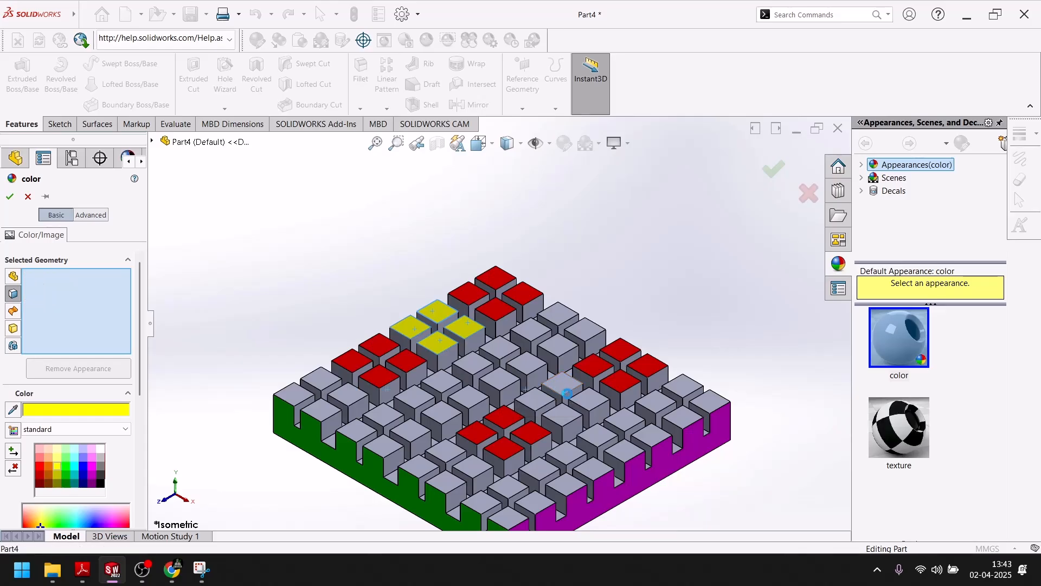
{"action": "left_click", "coordinate": [590, 399]}
{"action": "left_click", "coordinate": [539, 401]}
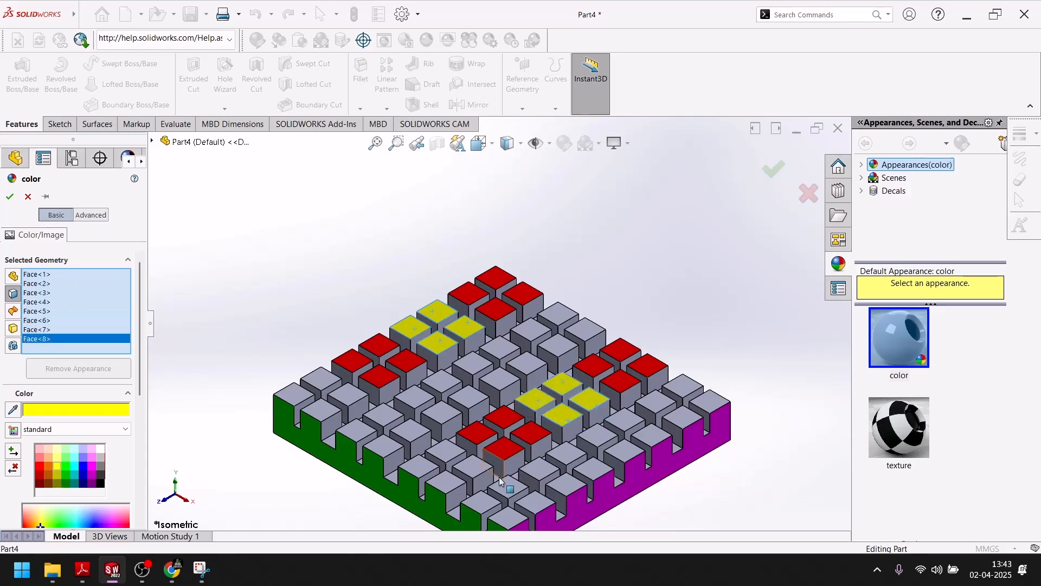
{"action": "left_click", "coordinate": [320, 379]}
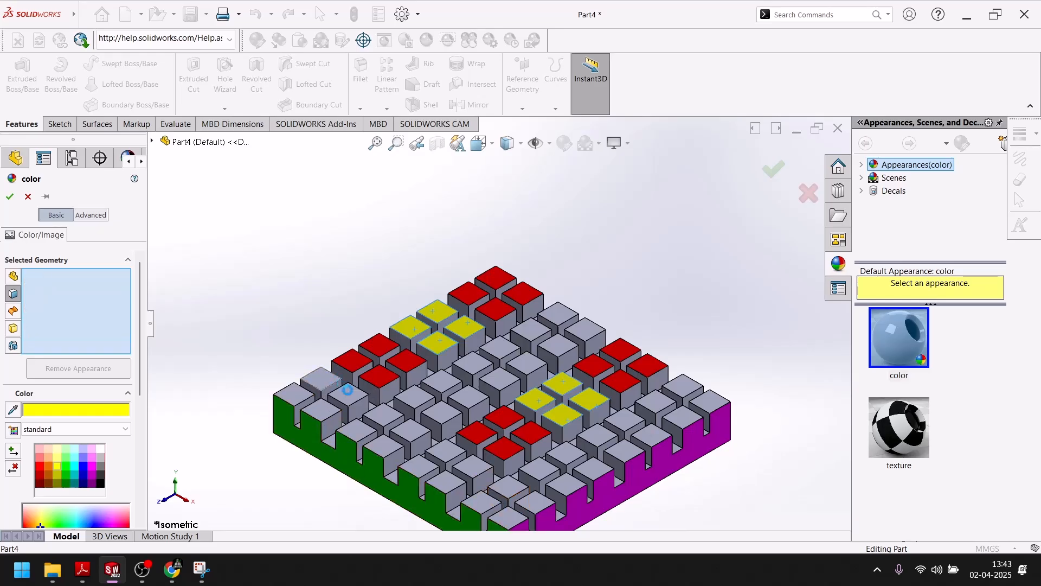
{"action": "left_click", "coordinate": [348, 395]}
{"action": "left_click", "coordinate": [320, 411]}
{"action": "left_click", "coordinate": [297, 395]}
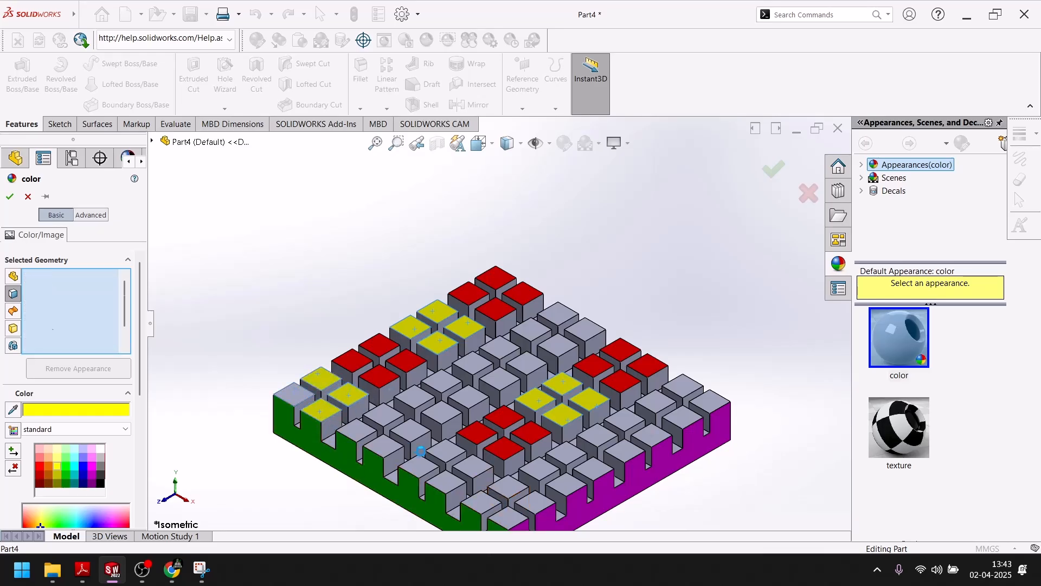
Add the third group from the left corner along the green side to the yellow colour and apply it.
{"action": "left_click", "coordinate": [445, 452]}
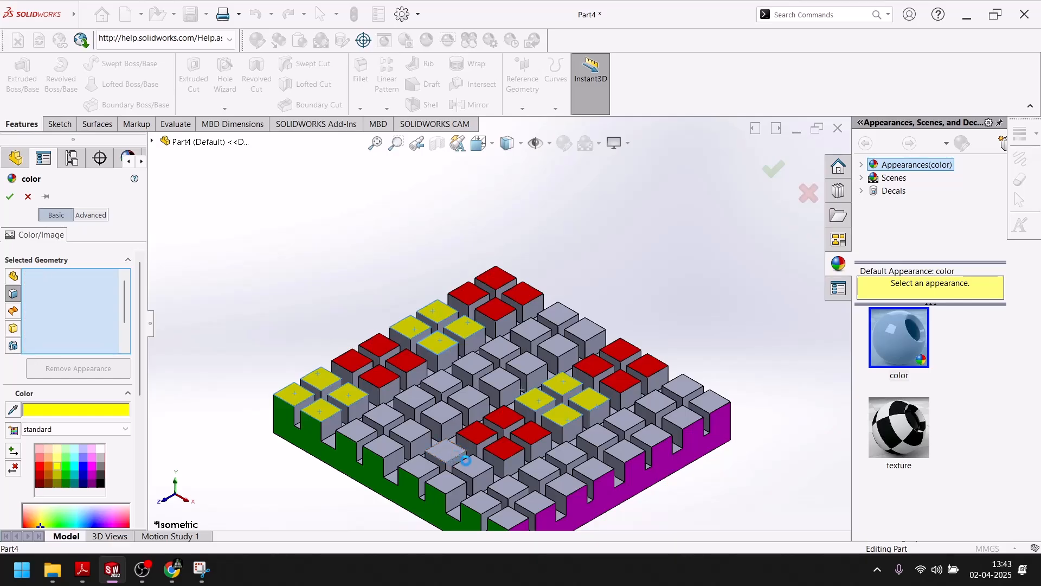
{"action": "left_click", "coordinate": [470, 465]}
{"action": "left_click", "coordinate": [442, 482]}
{"action": "left_click", "coordinate": [416, 468]}
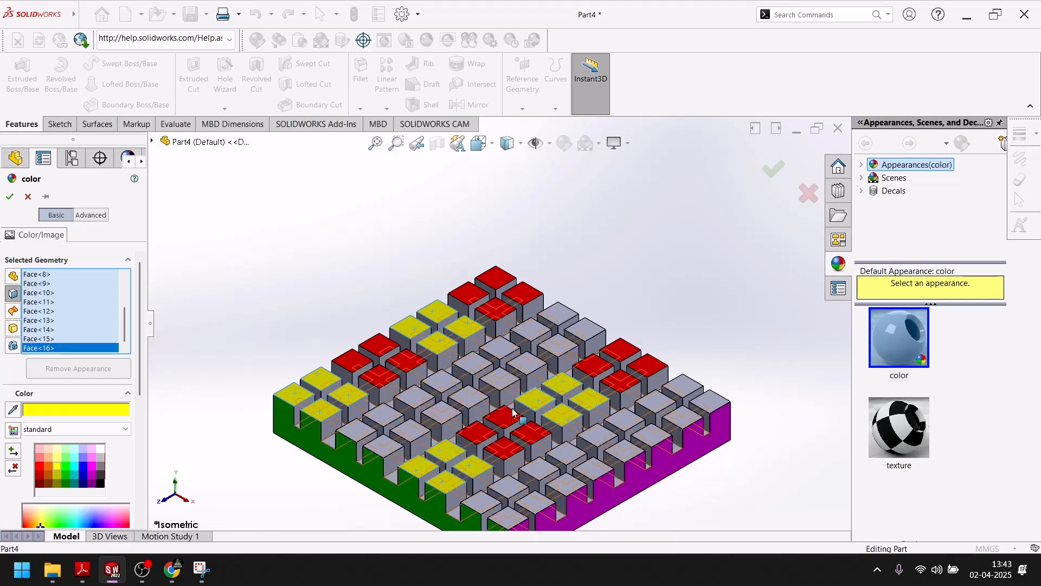
{"action": "scroll", "coordinate": [477, 450], "scroll_direction": "up", "scroll_amount": 2}
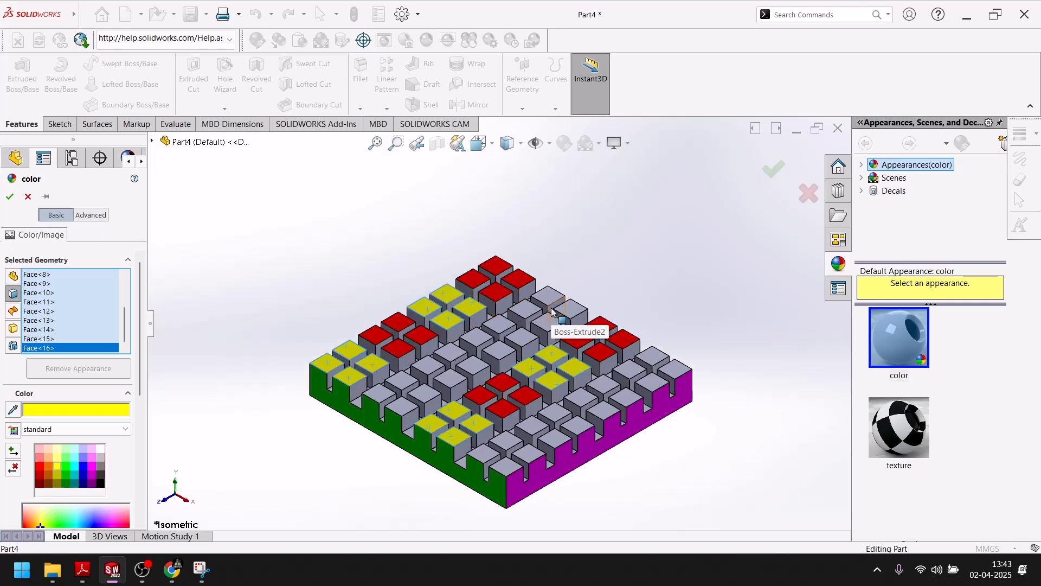
{"action": "left_click", "coordinate": [9, 197]}
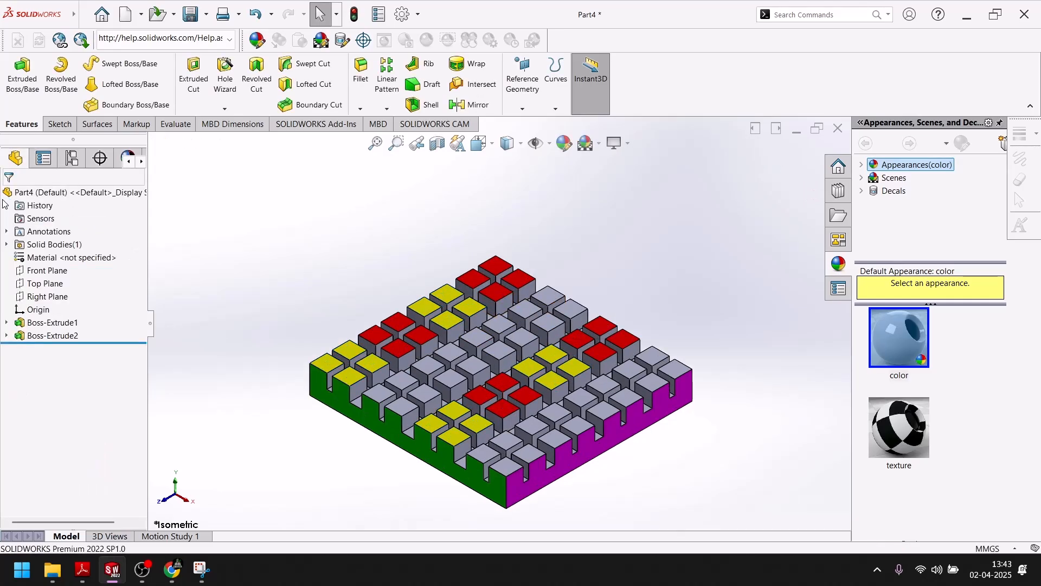
Colour the four top faces of the second group from the rear corner along the diagonal black.
{"action": "scroll", "coordinate": [498, 325], "scroll_direction": "down", "scroll_amount": 2}
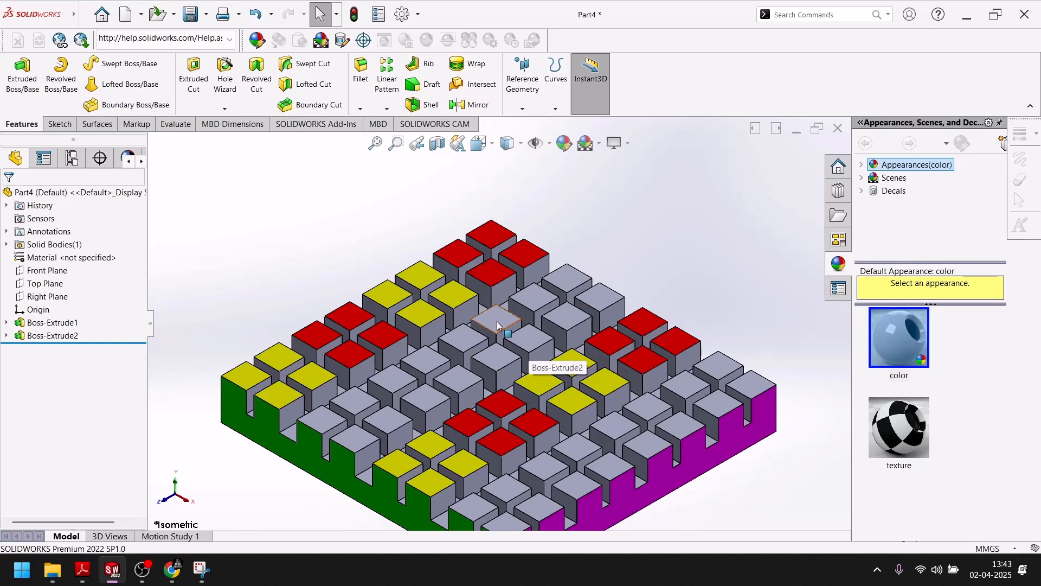
{"action": "left_click", "coordinate": [498, 326]}
{"action": "left_click", "coordinate": [530, 340], "text": "ctrl"}
{"action": "left_click", "coordinate": [497, 357], "text": "ctrl"}
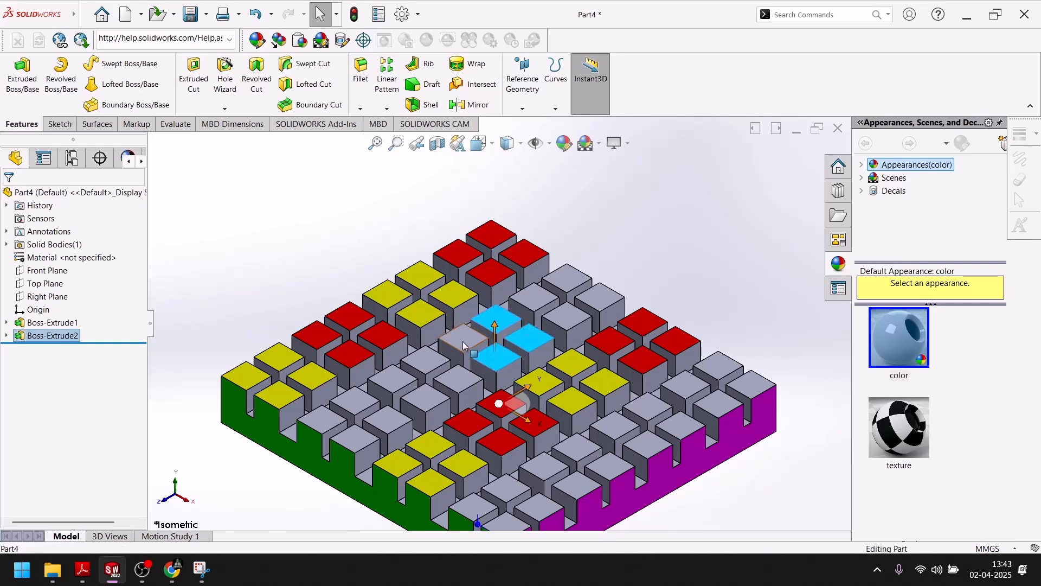
{"action": "left_click", "coordinate": [564, 143]}
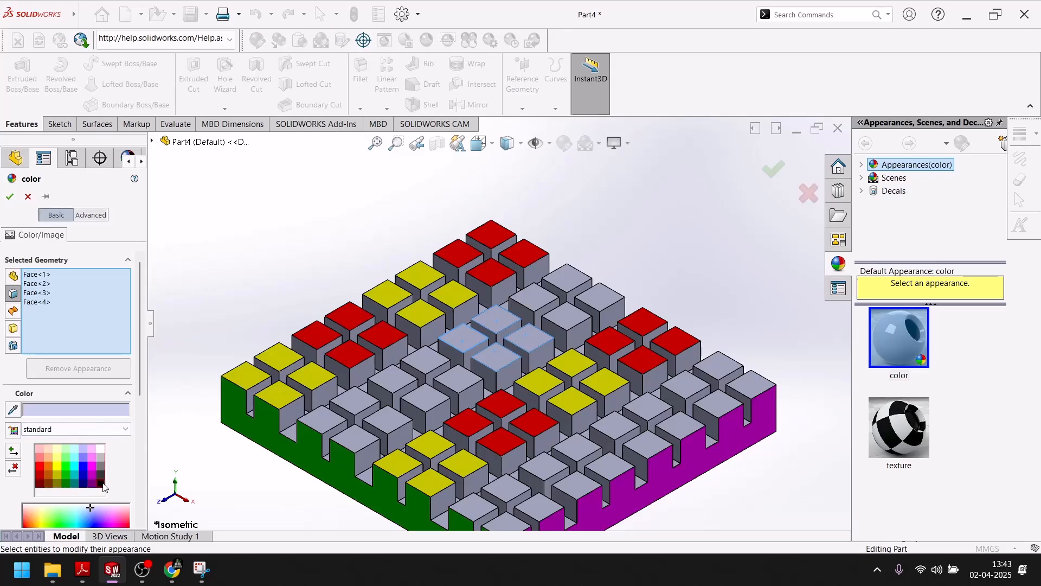
{"action": "left_click", "coordinate": [101, 483]}
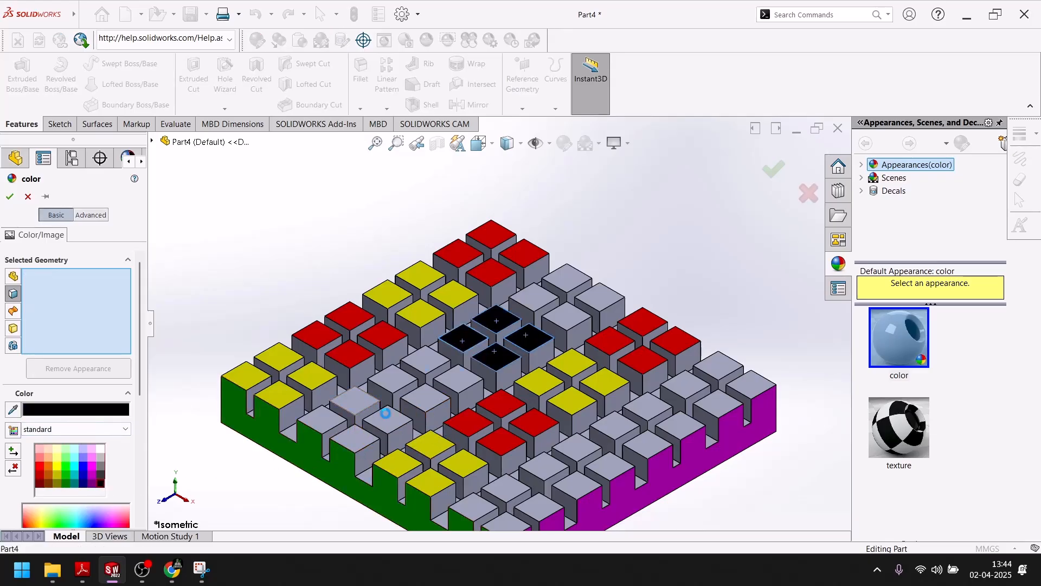
Add the four top faces of the group between the two yellow groups along the green side to the black colour.
{"action": "left_click", "coordinate": [360, 400]}
{"action": "left_click", "coordinate": [388, 422]}
{"action": "left_click", "coordinate": [352, 440]}
{"action": "left_click", "coordinate": [319, 420]}
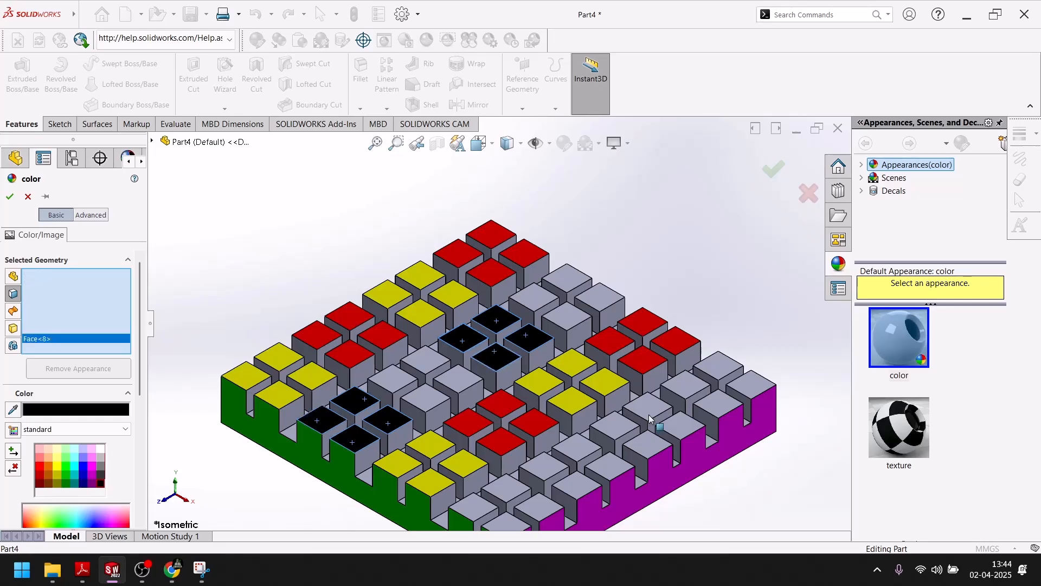
Add the four top faces of the group next to the right corner along the magenta side to the black colour.
{"action": "left_click", "coordinate": [648, 415]}
{"action": "left_click", "coordinate": [678, 427]}
{"action": "left_click", "coordinate": [649, 446]}
{"action": "left_click", "coordinate": [623, 429]}
Add the four top faces of the front corner group to the black colour and apply it.
{"action": "left_click", "coordinate": [530, 505]}
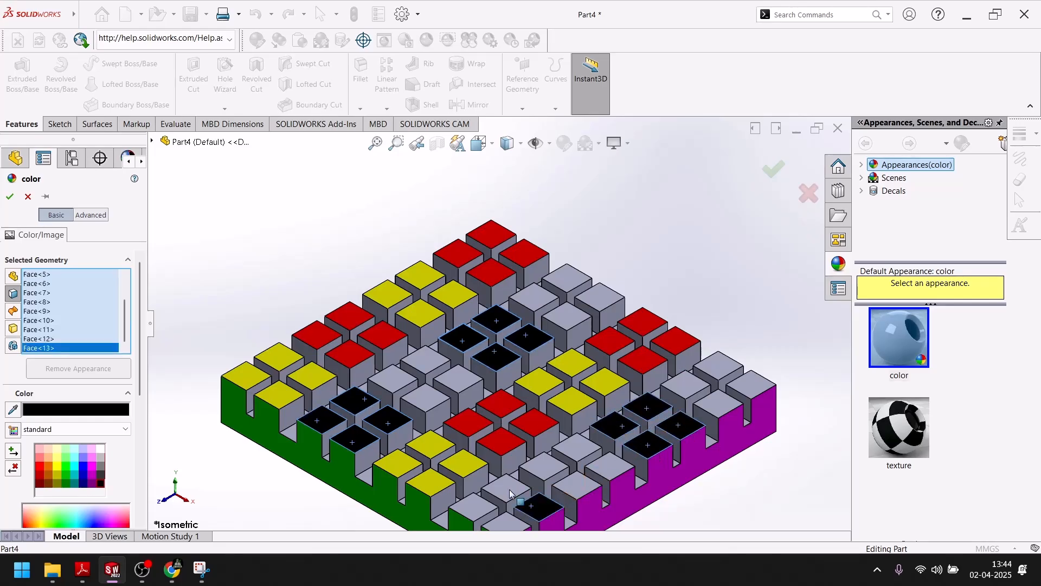
{"action": "left_click", "coordinate": [508, 489]}
{"action": "left_click", "coordinate": [484, 505]}
{"action": "left_click", "coordinate": [506, 525]}
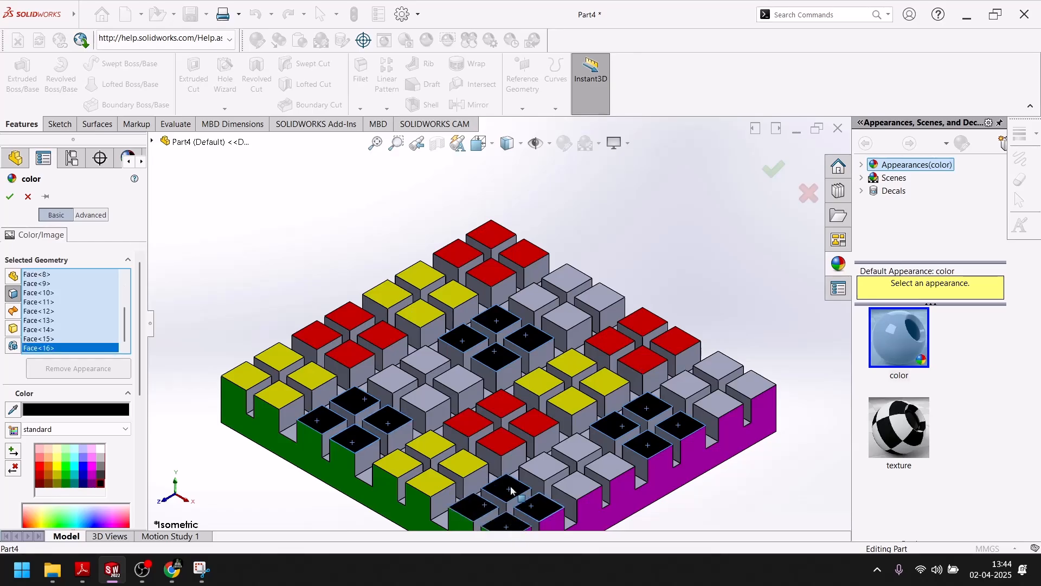
{"action": "left_click", "coordinate": [11, 198]}
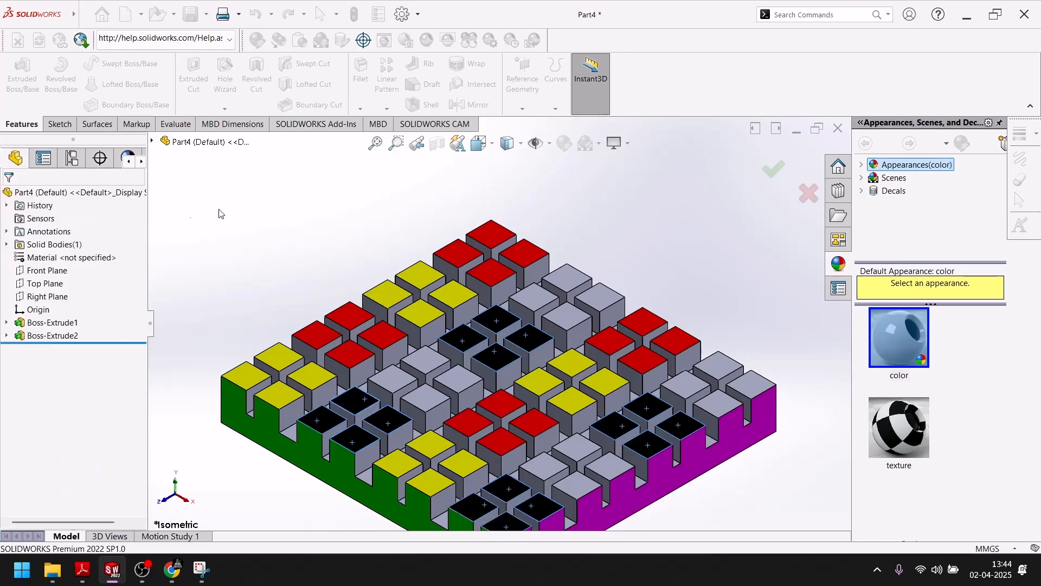
Colour the four top faces of the group between the rear corner and right-hand red groups blue.
{"action": "left_click", "coordinate": [585, 298]}
{"action": "left_click", "coordinate": [589, 298], "text": "ctrl"}
{"action": "left_click", "coordinate": [568, 317], "text": "ctrl"}
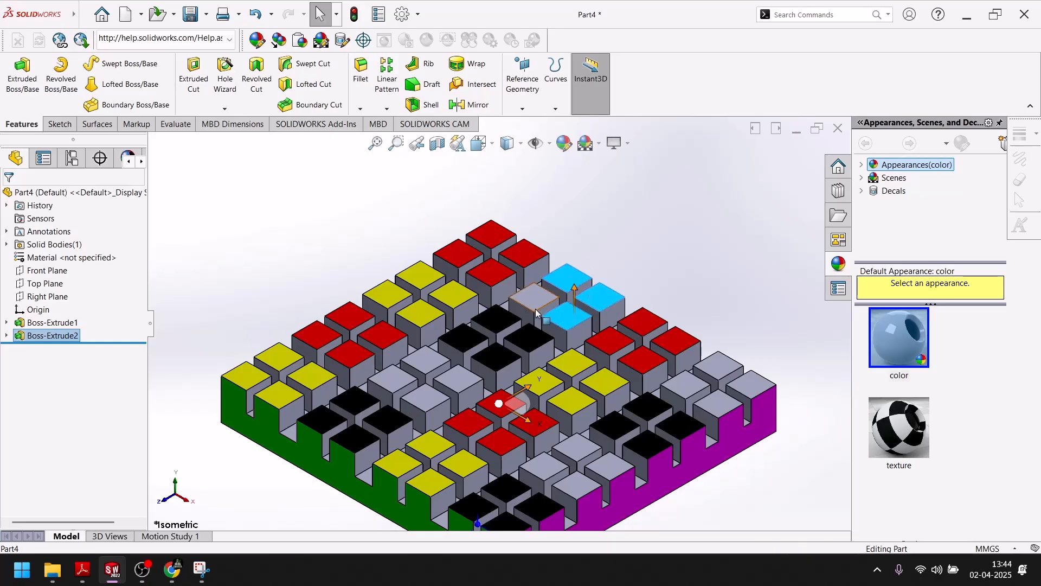
{"action": "left_click", "coordinate": [561, 146]}
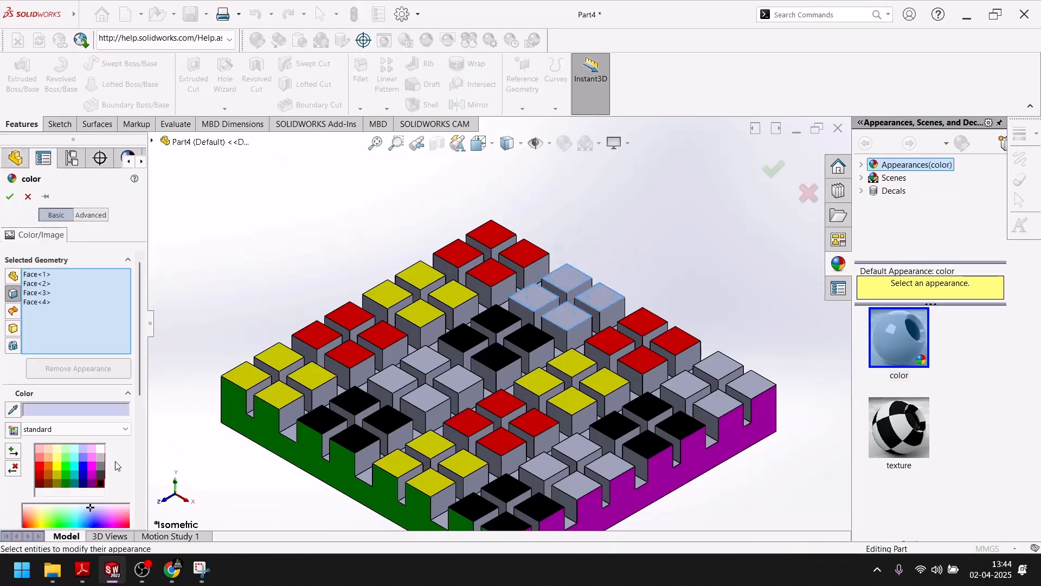
{"action": "left_click", "coordinate": [84, 472]}
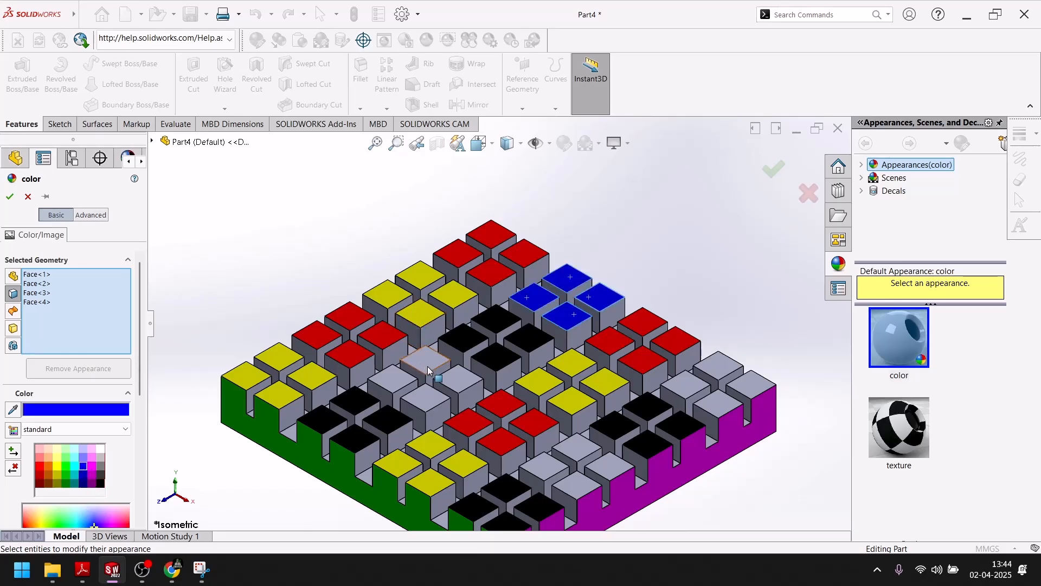
Add the four top faces of the group between the two inner-left black groups to the blue colour.
{"action": "left_click", "coordinate": [428, 360]}
{"action": "left_click", "coordinate": [458, 380]}
{"action": "left_click", "coordinate": [427, 401]}
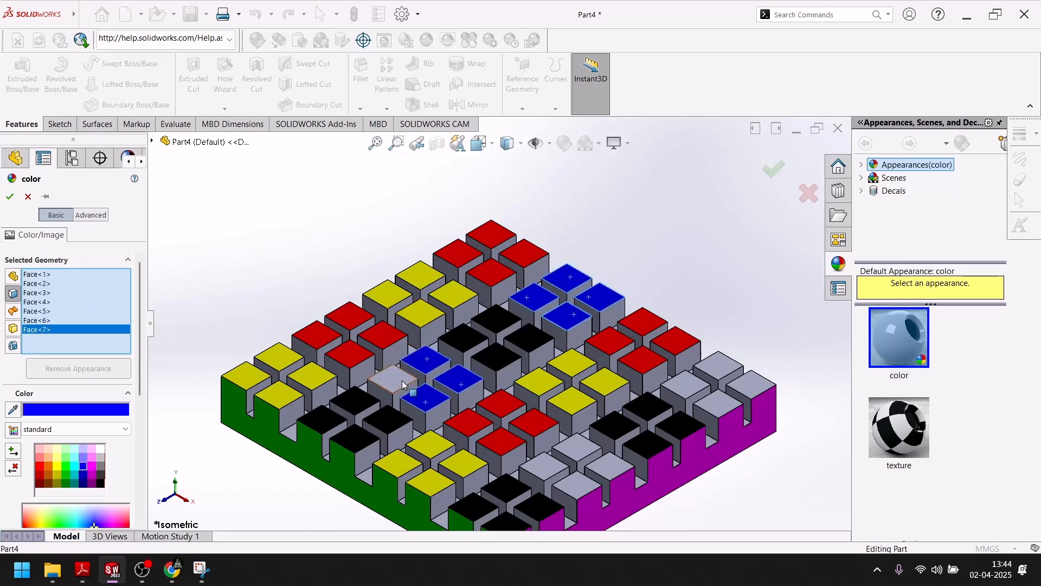
{"action": "left_click", "coordinate": [399, 380]}
Add the four top faces of the right corner group to the blue colour.
{"action": "left_click", "coordinate": [719, 370]}
{"action": "left_click", "coordinate": [751, 386]}
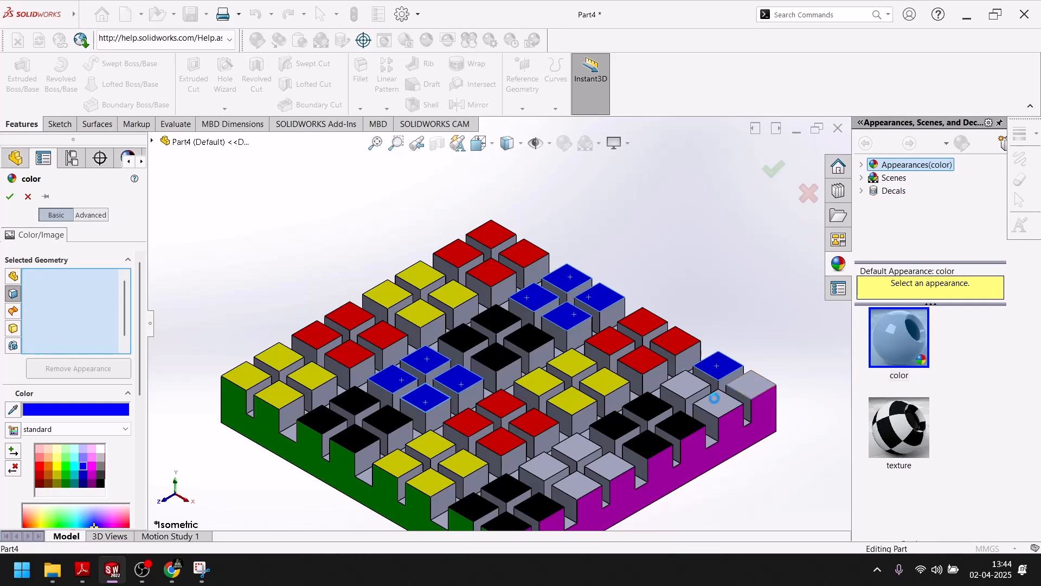
{"action": "left_click", "coordinate": [715, 402]}
{"action": "left_click", "coordinate": [700, 391]}
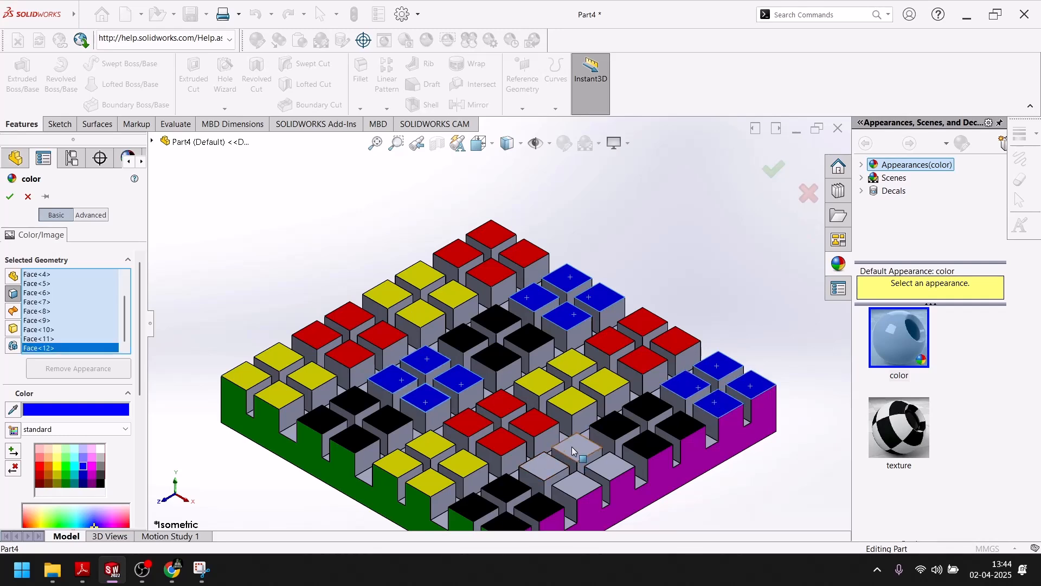
Add the group between the two black groups along the magenta side to the blue colour and apply it.
{"action": "left_click", "coordinate": [574, 449]}
{"action": "left_click", "coordinate": [613, 470]}
{"action": "left_click", "coordinate": [584, 485]}
{"action": "left_click", "coordinate": [548, 469]}
{"action": "scroll", "coordinate": [498, 325], "scroll_direction": "up", "scroll_amount": 4}
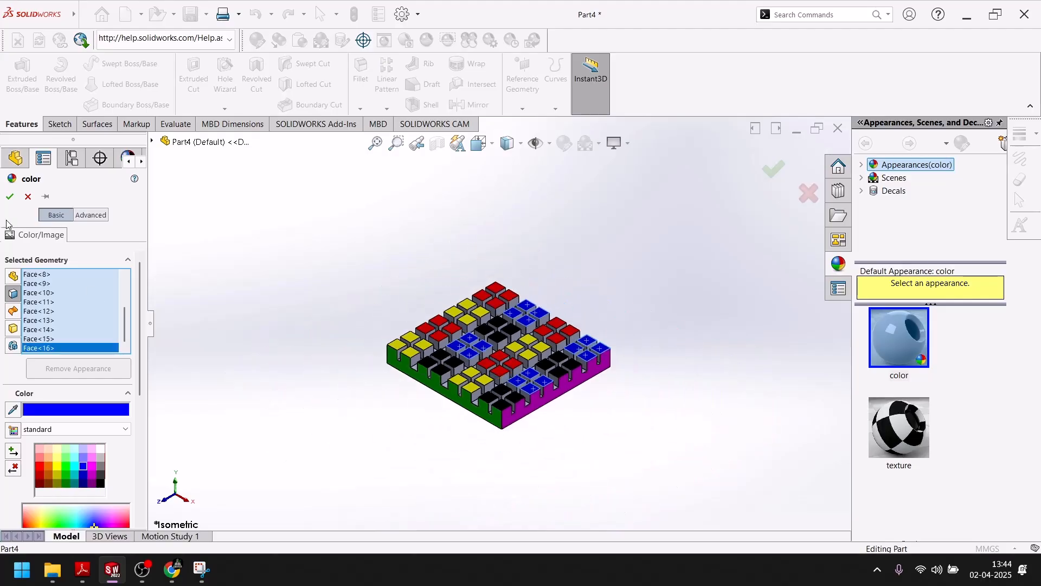
{"action": "left_click", "coordinate": [10, 196]}
Show the whole plate in isometric view and compare its colouring with the Exercise-101 drawing in the PDF.
{"action": "key", "text": "space"}
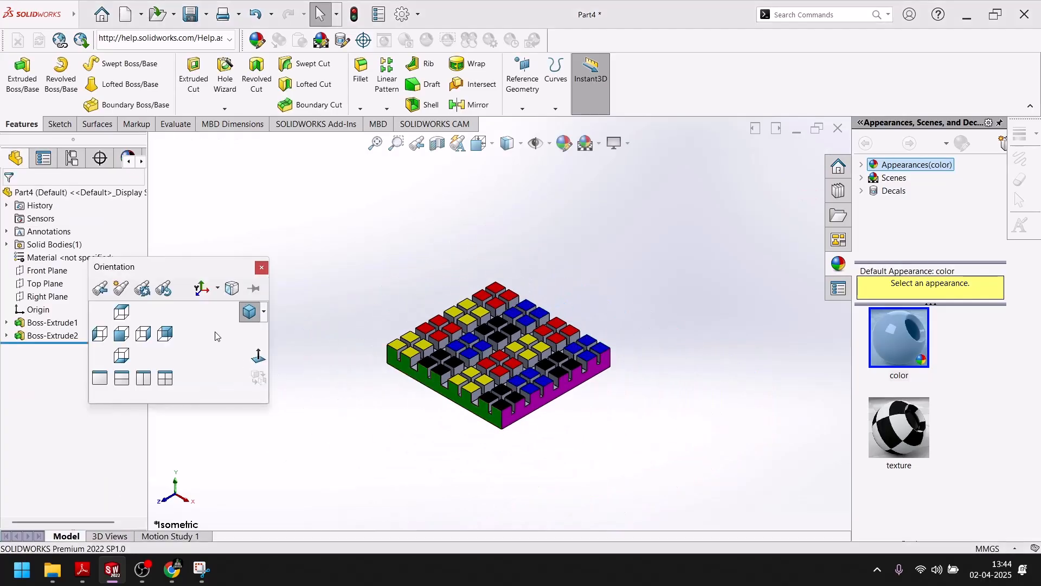
{"action": "left_click", "coordinate": [250, 314]}
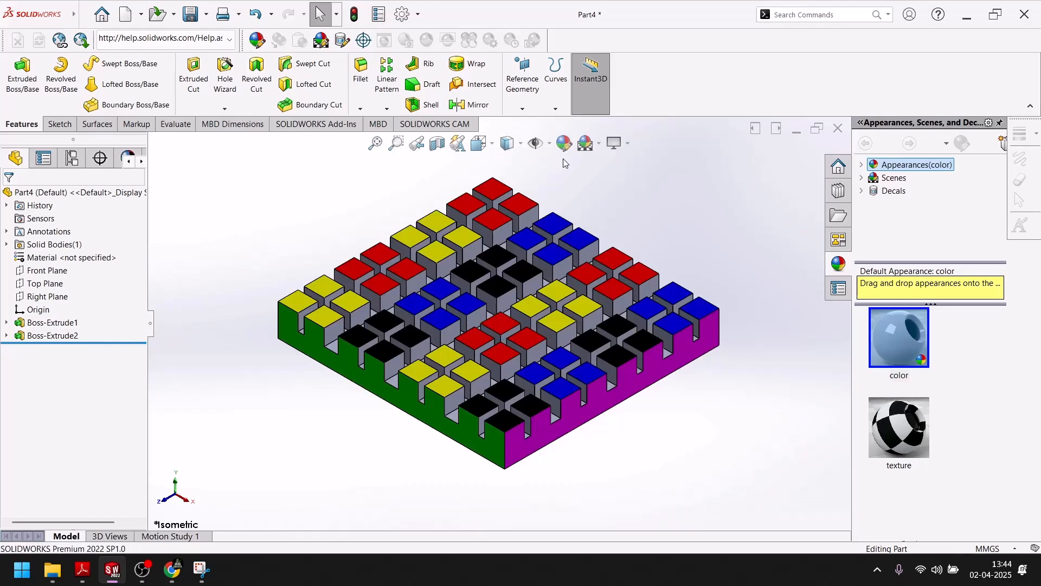
{"action": "left_click", "coordinate": [114, 576]}
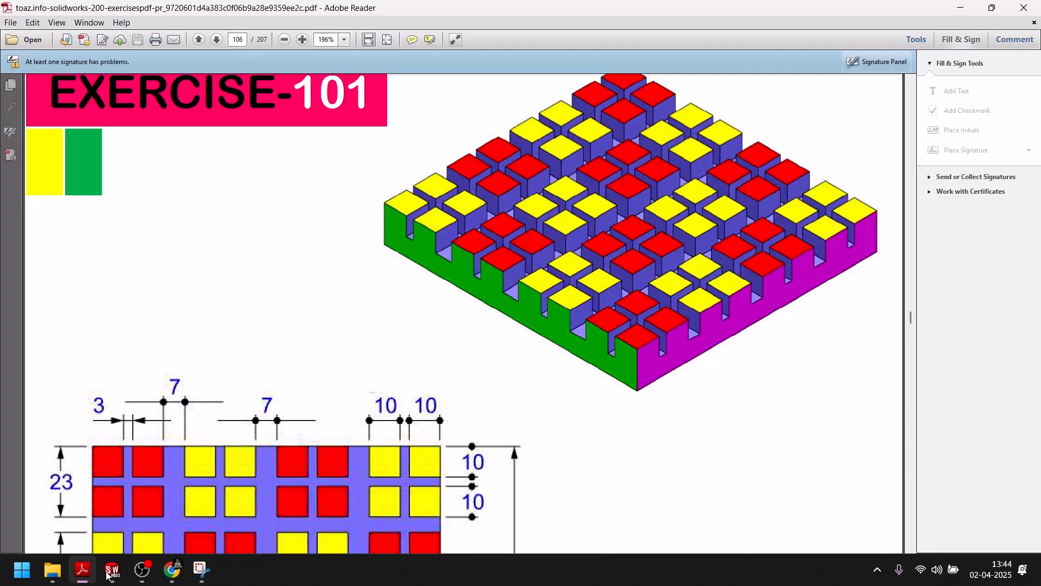
{"action": "left_click", "coordinate": [108, 576]}
Colour the recessed base face between the raised squares orange.
{"action": "scroll", "coordinate": [355, 326], "scroll_direction": "down", "scroll_amount": 5}
{"action": "middle_click_drag", "start_coordinate": [355, 326], "coordinate": [433, 355]}
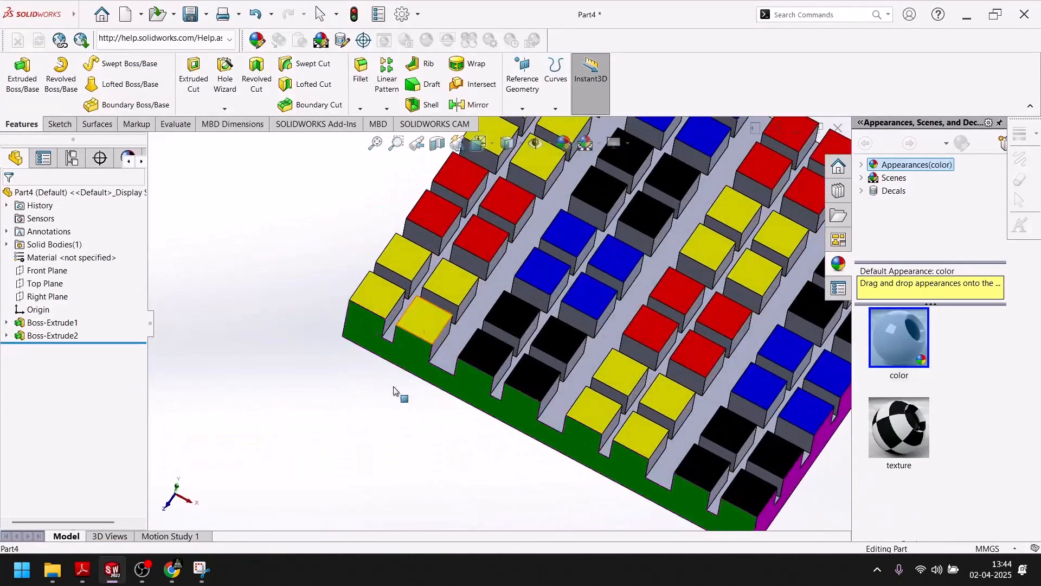
{"action": "left_click", "coordinate": [444, 351]}
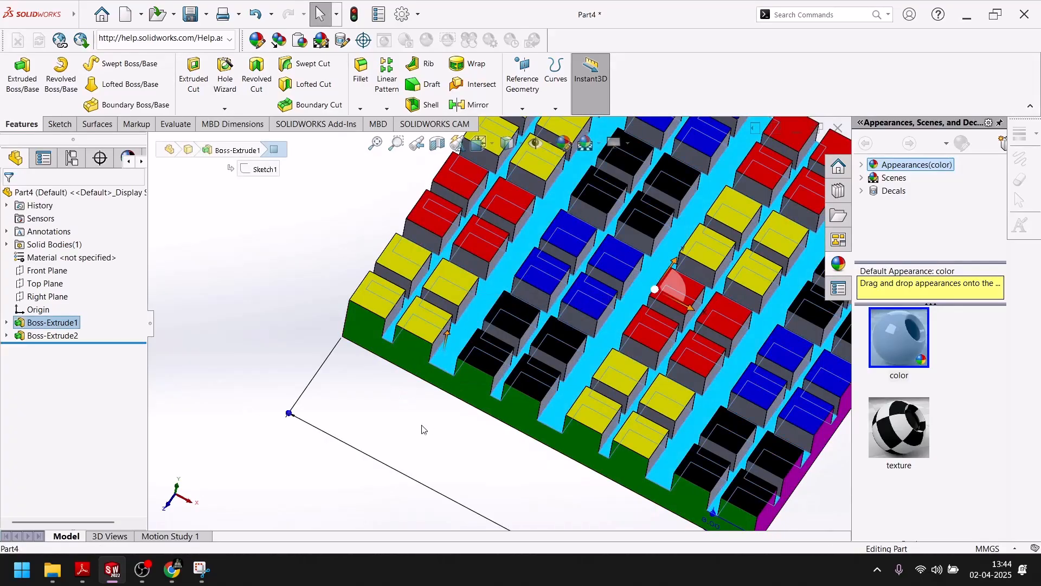
{"action": "scroll", "coordinate": [534, 276], "scroll_direction": "up", "scroll_amount": 4}
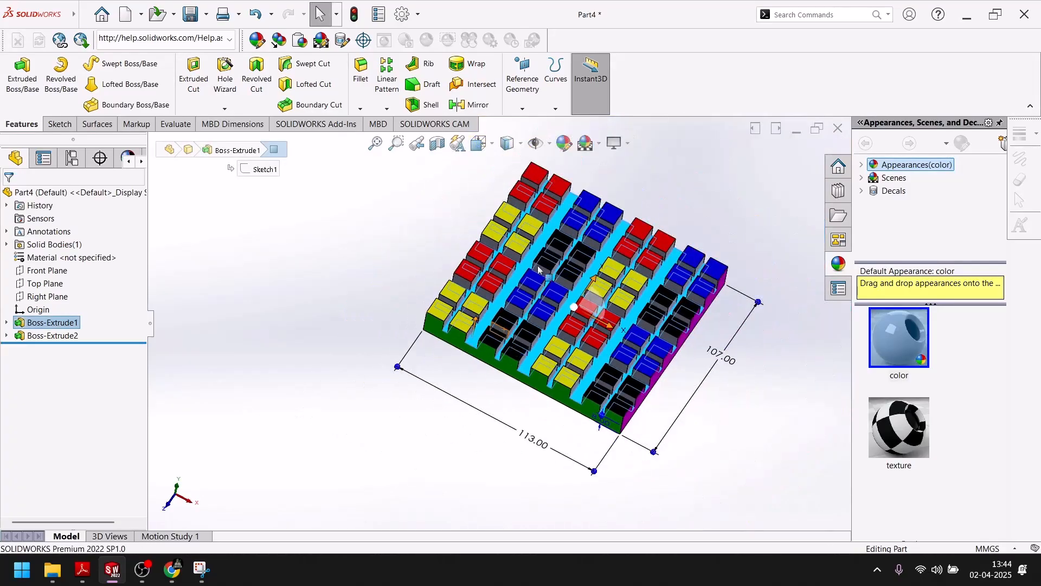
{"action": "left_click", "coordinate": [563, 142]}
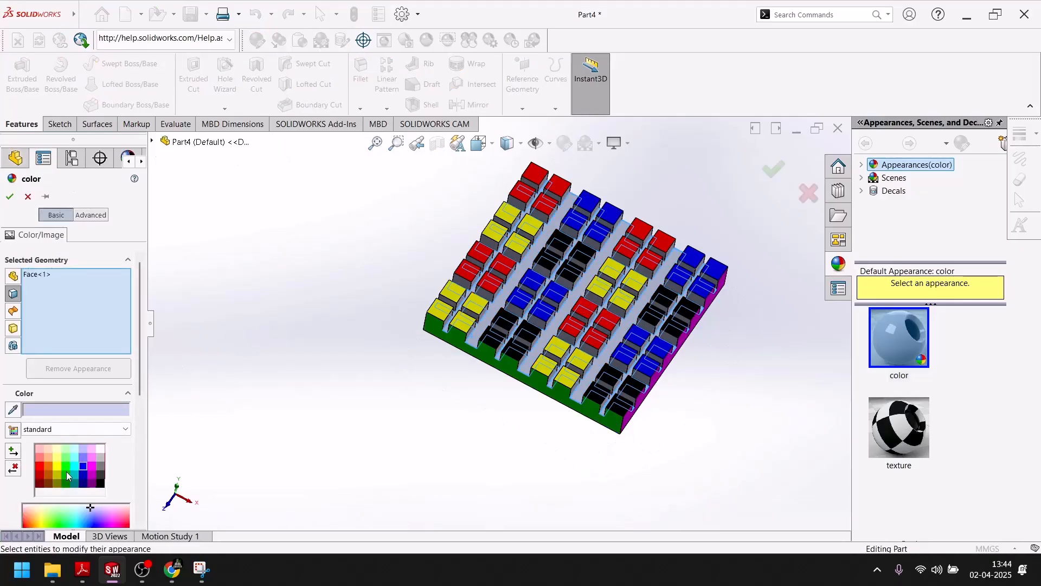
{"action": "left_click", "coordinate": [91, 469]}
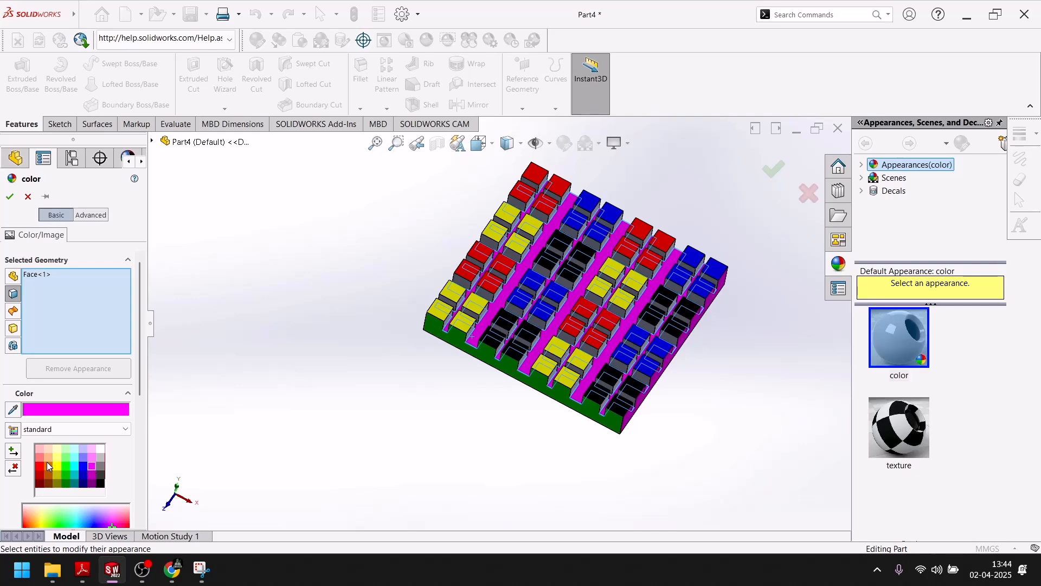
{"action": "left_click", "coordinate": [48, 466]}
Add the visible side faces of the red group next to the left corner group to the orange colour.
{"action": "scroll", "coordinate": [498, 313], "scroll_direction": "down", "scroll_amount": 5}
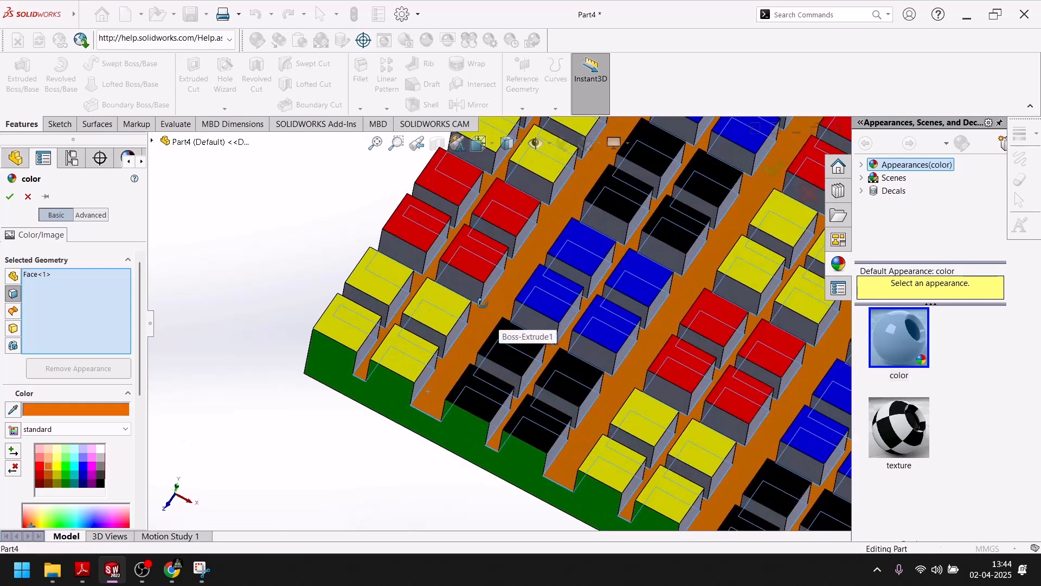
{"action": "scroll", "coordinate": [484, 304], "scroll_direction": "up", "scroll_amount": 3}
{"action": "scroll", "coordinate": [430, 322], "scroll_direction": "down", "scroll_amount": 8}
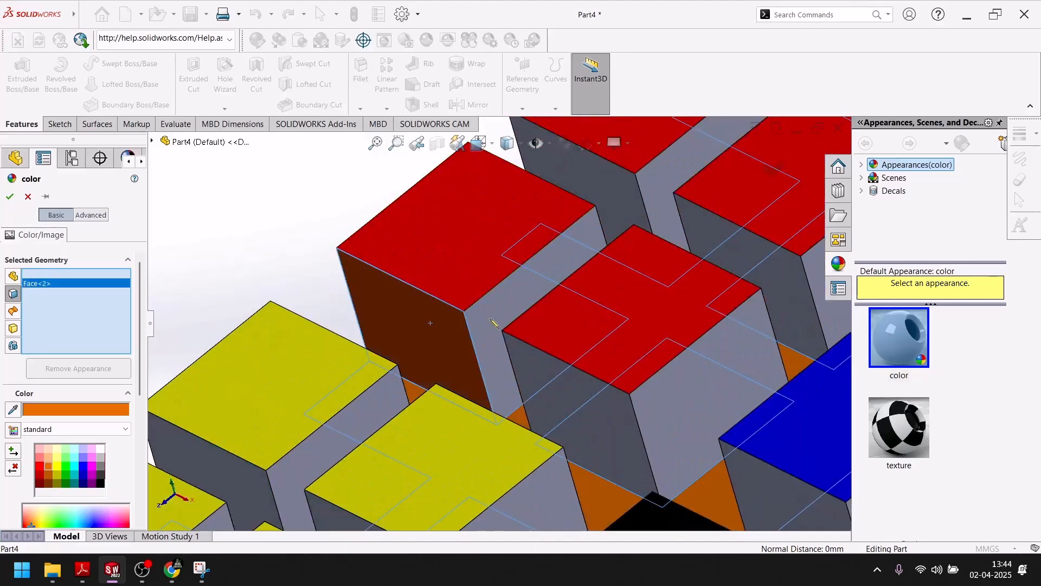
{"action": "left_click", "coordinate": [567, 411]}
{"action": "left_click", "coordinate": [664, 406]}
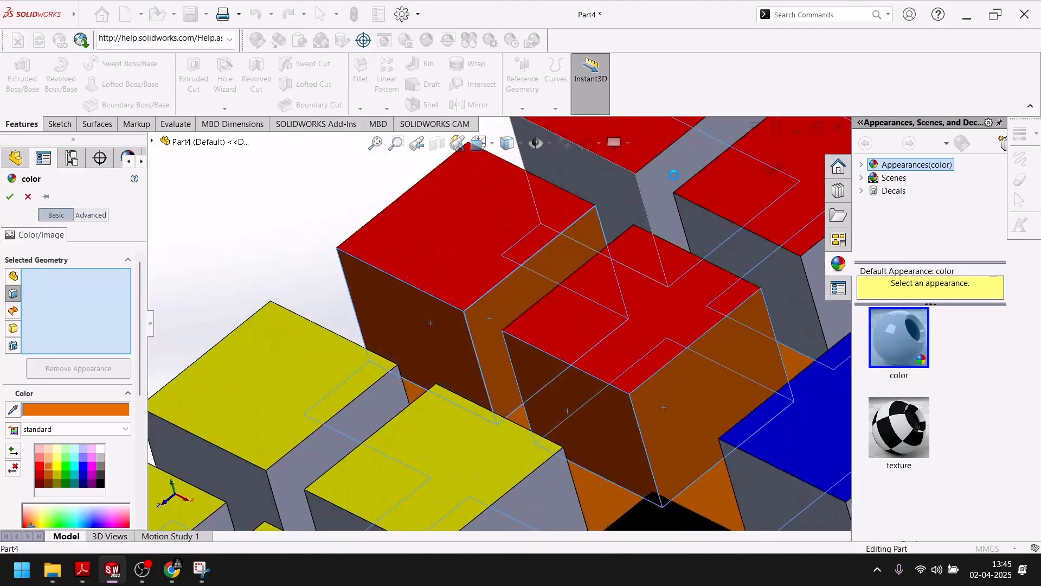
{"action": "left_click", "coordinate": [618, 186]}
{"action": "left_click", "coordinate": [673, 176]}
{"action": "left_click", "coordinate": [714, 242]}
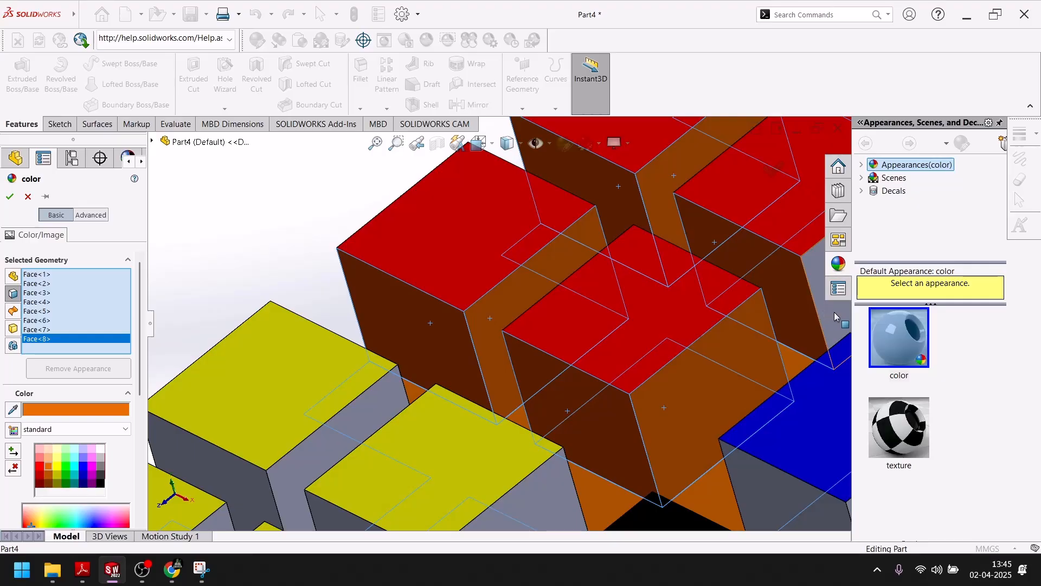
{"action": "left_click", "coordinate": [835, 312]}
Add the inner side faces of the yellow left corner group to the orange colour.
{"action": "left_click", "coordinate": [553, 493]}
{"action": "left_click", "coordinate": [340, 425]}
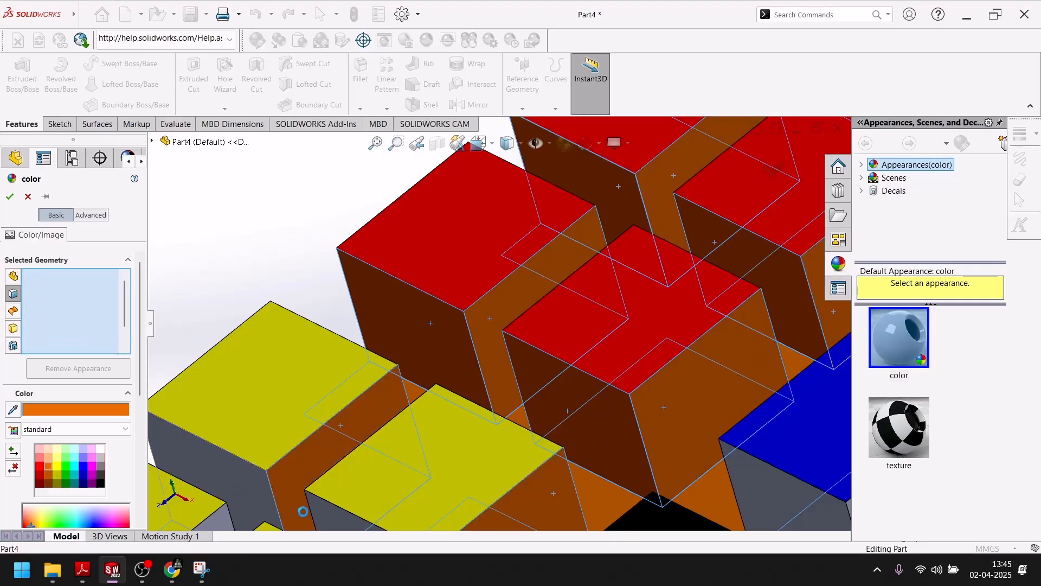
{"action": "scroll", "coordinate": [423, 386], "scroll_direction": "up", "scroll_amount": 5}
{"action": "scroll", "coordinate": [404, 386], "scroll_direction": "down", "scroll_amount": 4}
{"action": "left_click", "coordinate": [404, 388]}
{"action": "left_click", "coordinate": [516, 426]}
Add the side faces of the black group along the green side and the first ones of the blue group behind it to the orange colour.
{"action": "left_click", "coordinate": [619, 411]}
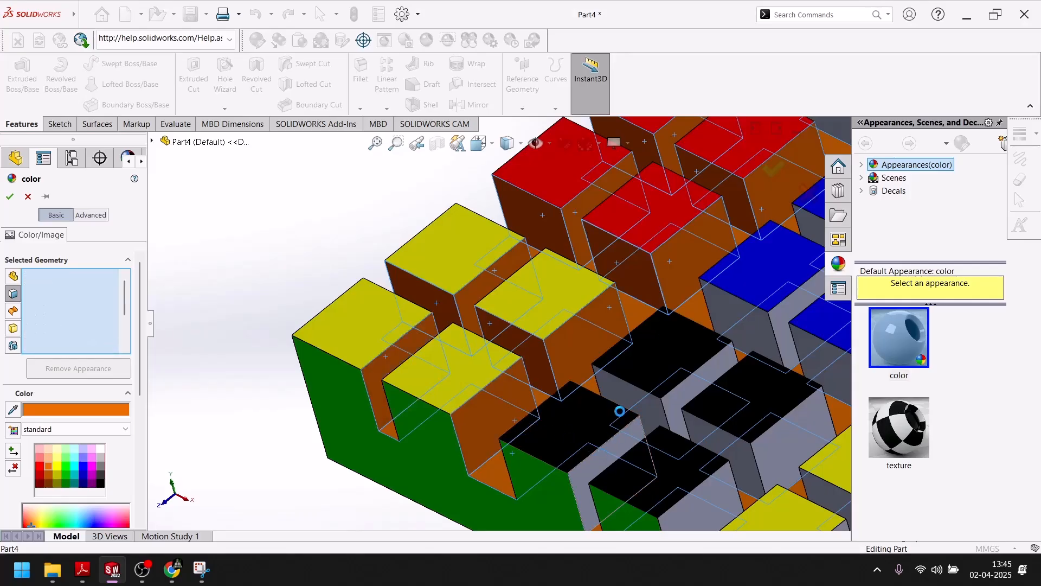
{"action": "left_click", "coordinate": [640, 402]}
{"action": "left_click", "coordinate": [697, 392]}
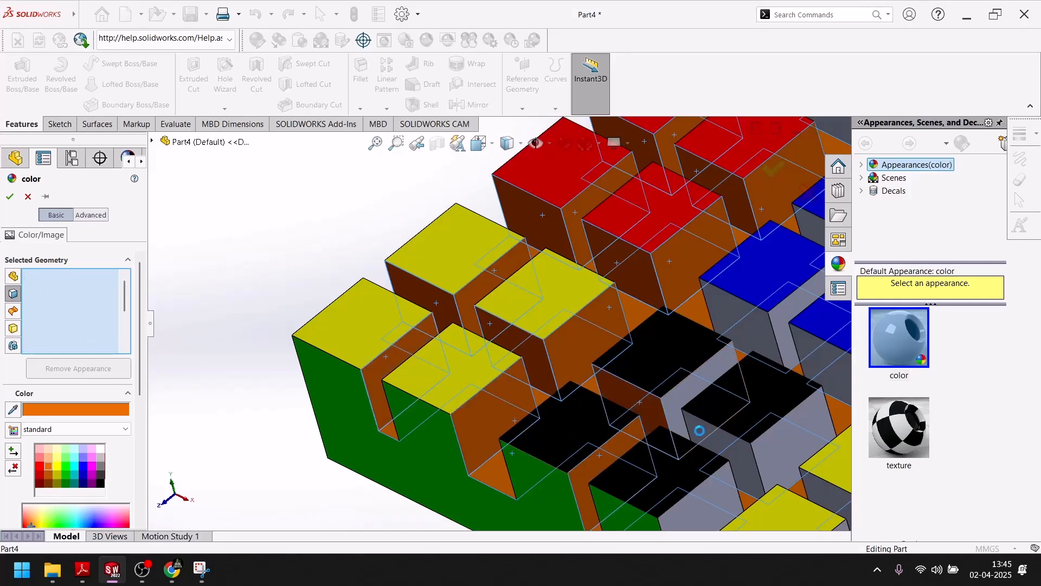
{"action": "left_click", "coordinate": [743, 453]}
{"action": "left_click", "coordinate": [776, 448]}
{"action": "left_click", "coordinate": [709, 502]}
{"action": "left_click", "coordinate": [779, 330]}
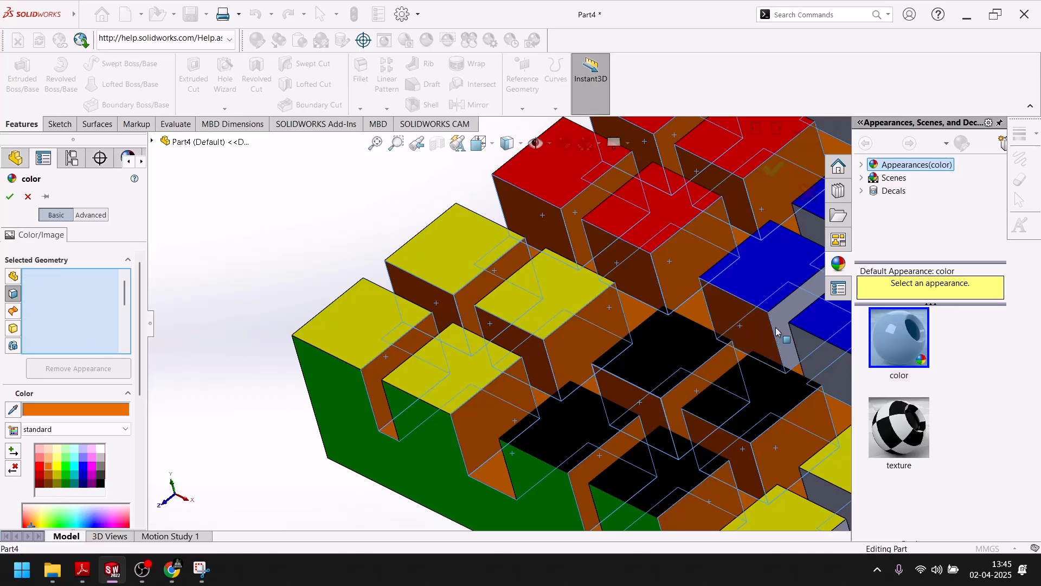
{"action": "left_click", "coordinate": [809, 357]}
Add the visible side faces of the yellow group between the two rear-left red groups to the orange colour.
{"action": "scroll", "coordinate": [635, 369], "scroll_direction": "up", "scroll_amount": 5}
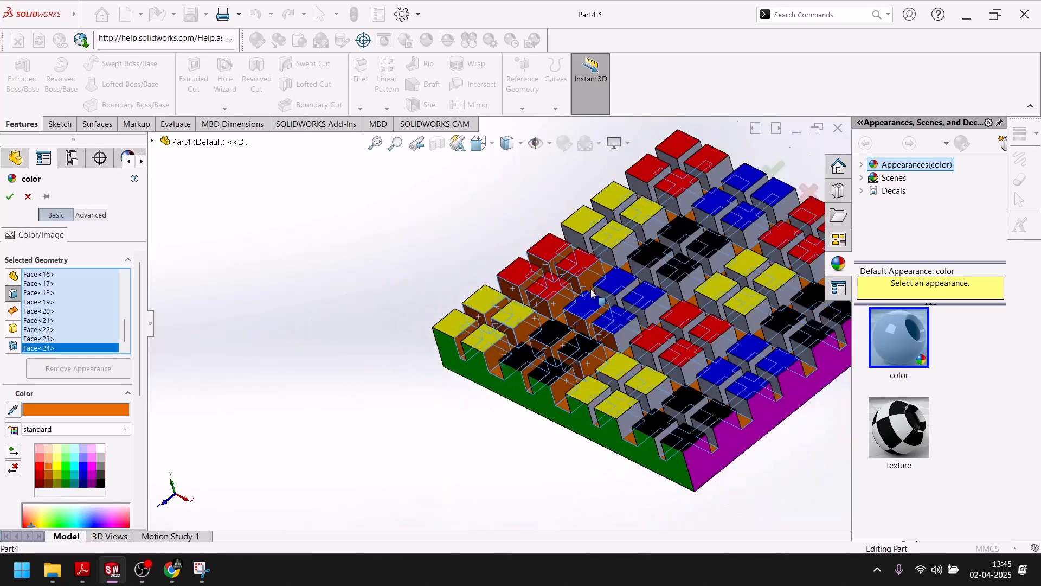
{"action": "scroll", "coordinate": [591, 298], "scroll_direction": "down", "scroll_amount": 2}
{"action": "scroll", "coordinate": [520, 304], "scroll_direction": "down", "scroll_amount": 3}
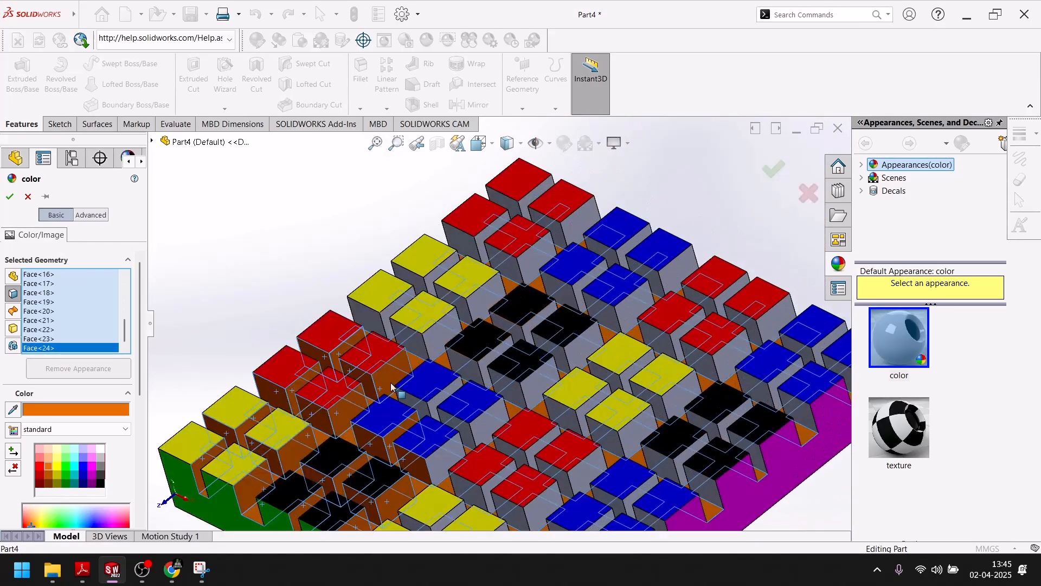
{"action": "left_click", "coordinate": [374, 321]}
{"action": "left_click", "coordinate": [409, 326]}
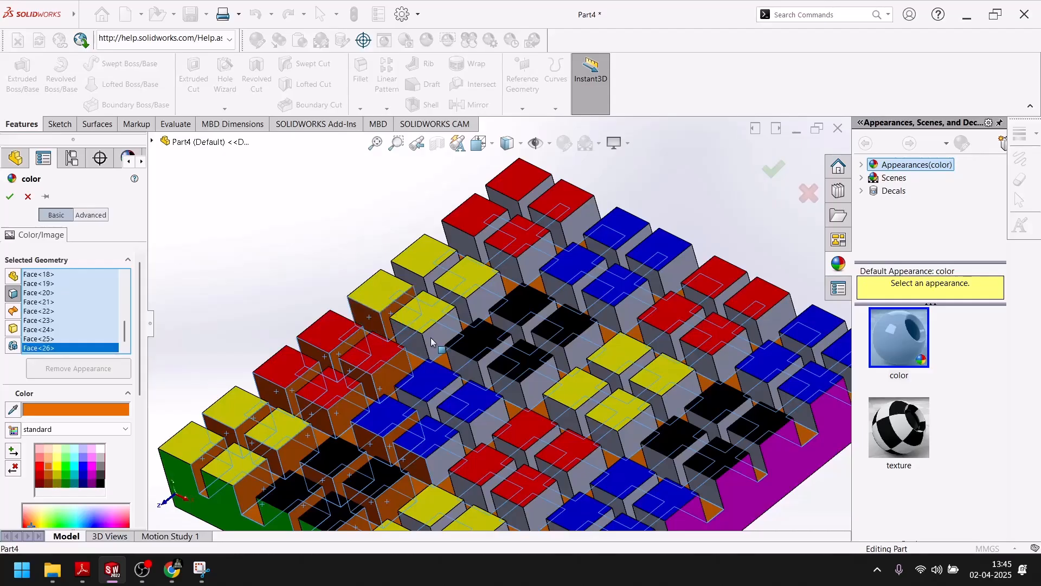
{"action": "left_click", "coordinate": [456, 327]}
{"action": "left_click", "coordinate": [483, 309]}
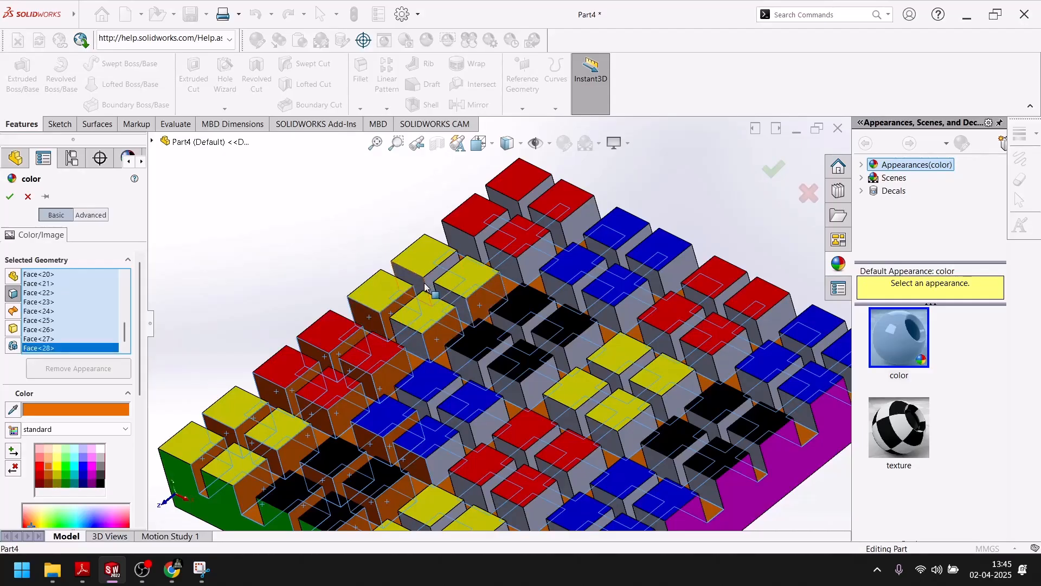
{"action": "left_click", "coordinate": [444, 299]}
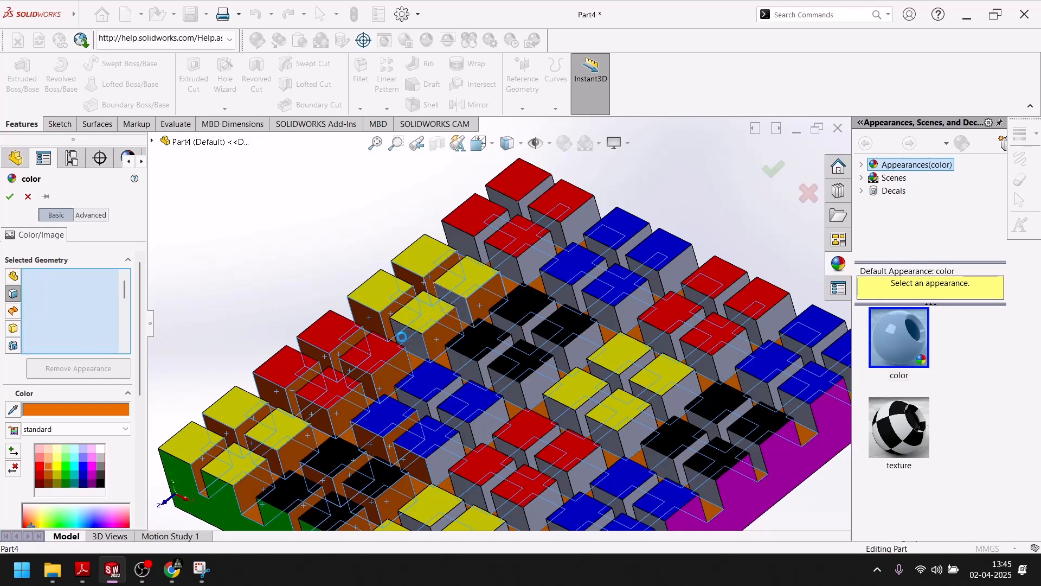
{"action": "left_click", "coordinate": [411, 342]}
Add the visible side faces of the red rear corner group to the orange colour.
{"action": "left_click", "coordinate": [502, 262]}
{"action": "left_click", "coordinate": [460, 241]}
{"action": "left_click", "coordinate": [486, 237]}
{"action": "left_click", "coordinate": [569, 238]}
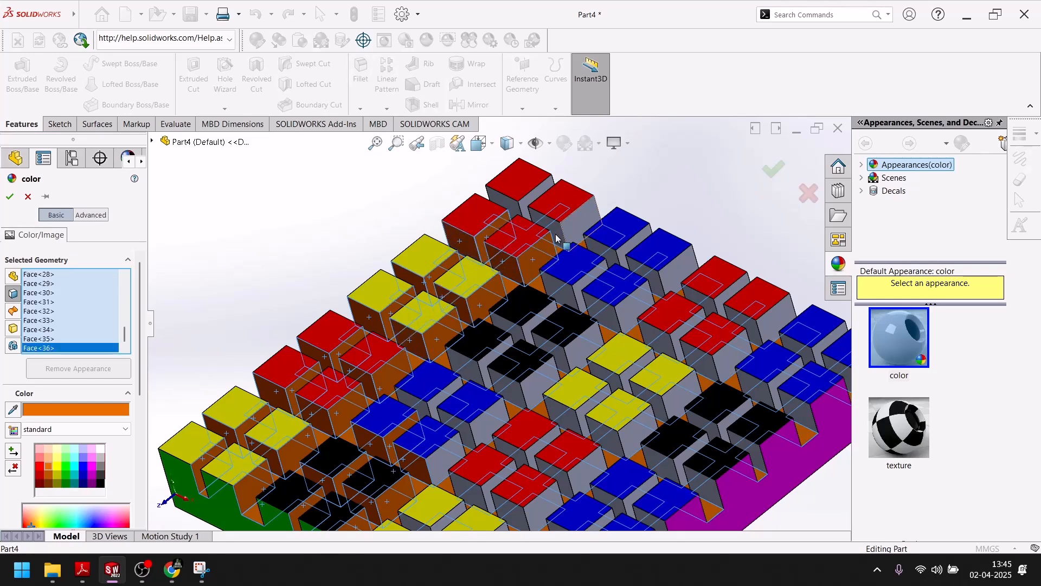
{"action": "left_click", "coordinate": [557, 237]}
{"action": "left_click", "coordinate": [522, 207]}
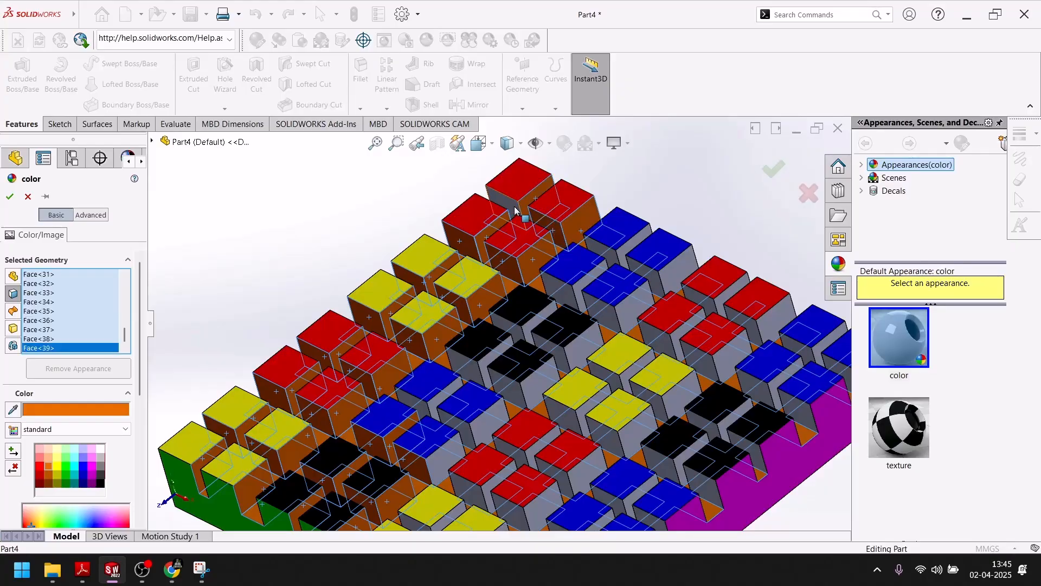
Add the visible side faces of the blue group next to the red rear corner group to the orange colour.
{"action": "left_click", "coordinate": [625, 249]}
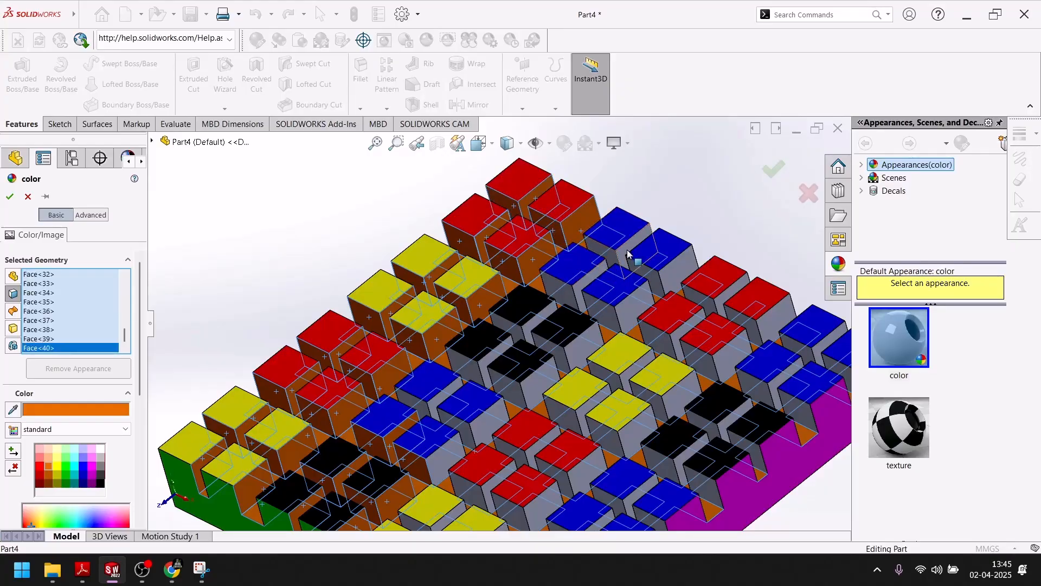
{"action": "left_click", "coordinate": [582, 288]}
{"action": "left_click", "coordinate": [570, 296]}
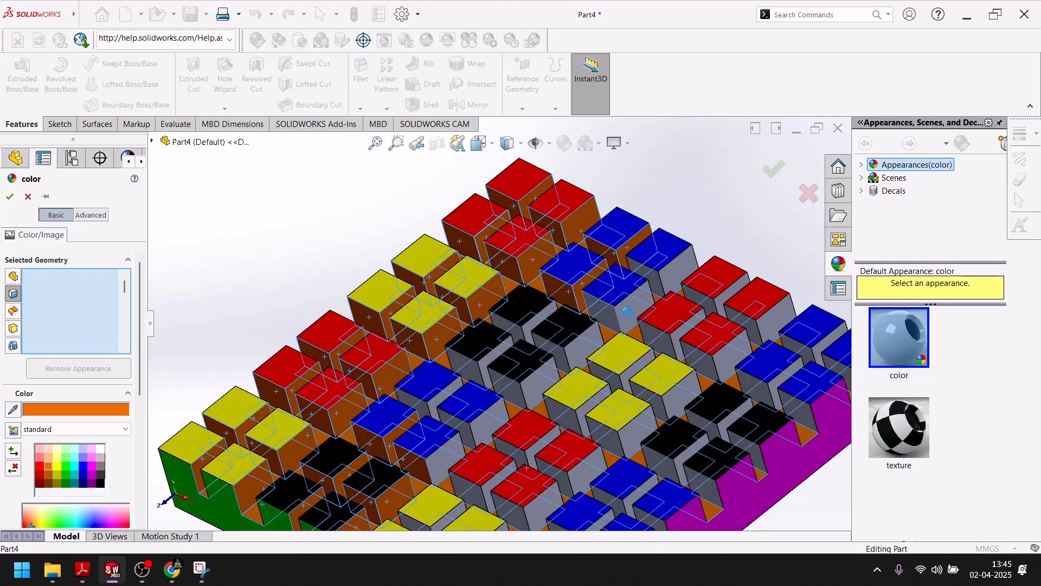
{"action": "left_click", "coordinate": [627, 313]}
{"action": "left_click", "coordinate": [678, 277]}
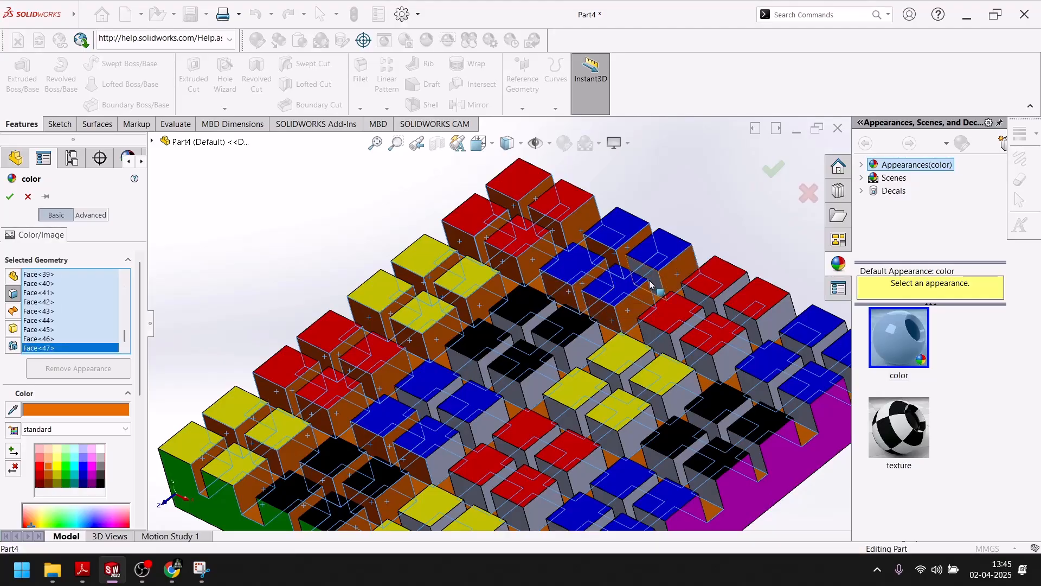
{"action": "left_click", "coordinate": [651, 282]}
Add the side faces of the black group in front of the rear blue group to the orange colour.
{"action": "left_click", "coordinate": [557, 354]}
{"action": "left_click", "coordinate": [513, 330]}
{"action": "left_click", "coordinate": [532, 321]}
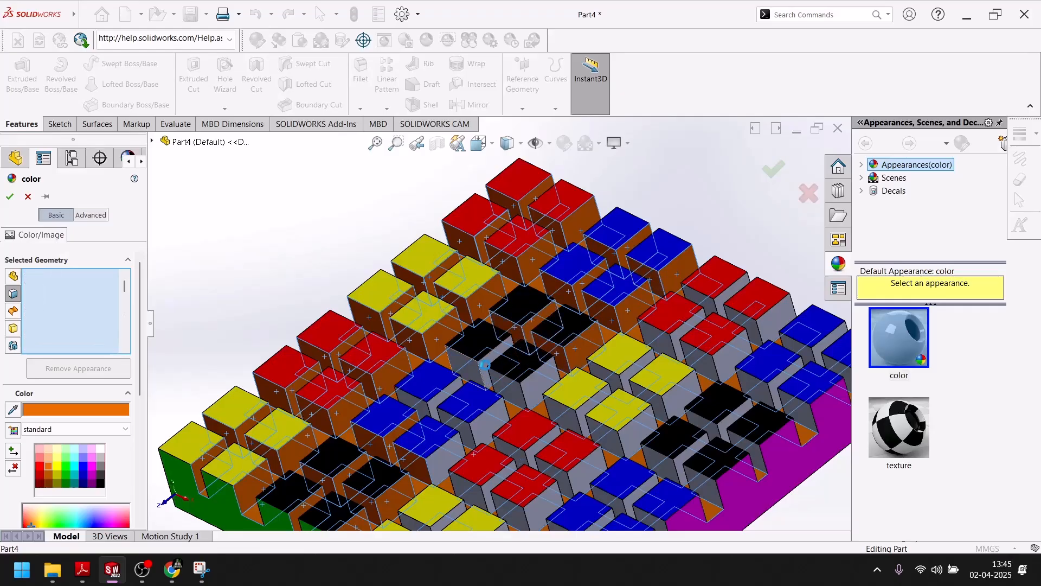
{"action": "left_click", "coordinate": [478, 368]}
{"action": "left_click", "coordinate": [487, 364]}
{"action": "left_click", "coordinate": [510, 384]}
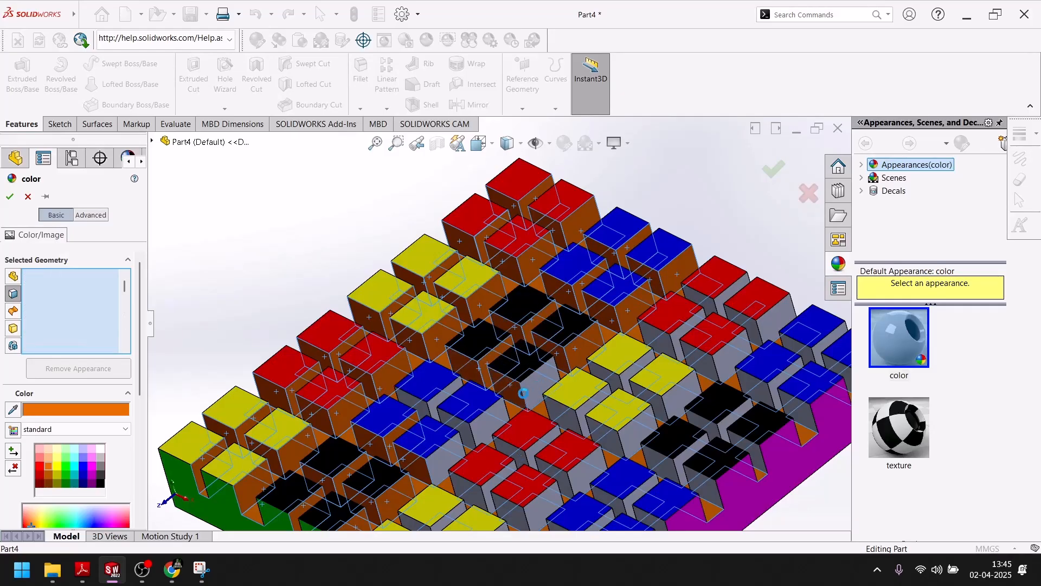
Add the remaining side faces of the blue group behind the green side's black group to the orange colour.
{"action": "left_click", "coordinate": [486, 414]}
{"action": "left_click", "coordinate": [428, 416]}
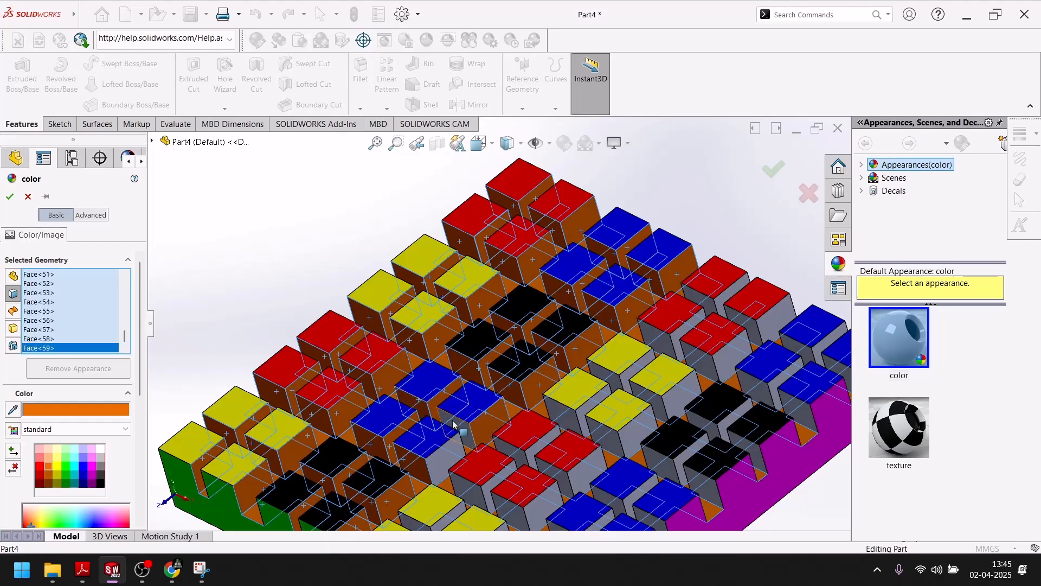
{"action": "left_click", "coordinate": [456, 457]}
Add the magenta-side-facing walls of the rear red, central yellow and front red groups to the orange colour.
{"action": "scroll", "coordinate": [435, 369], "scroll_direction": "up", "scroll_amount": 6}
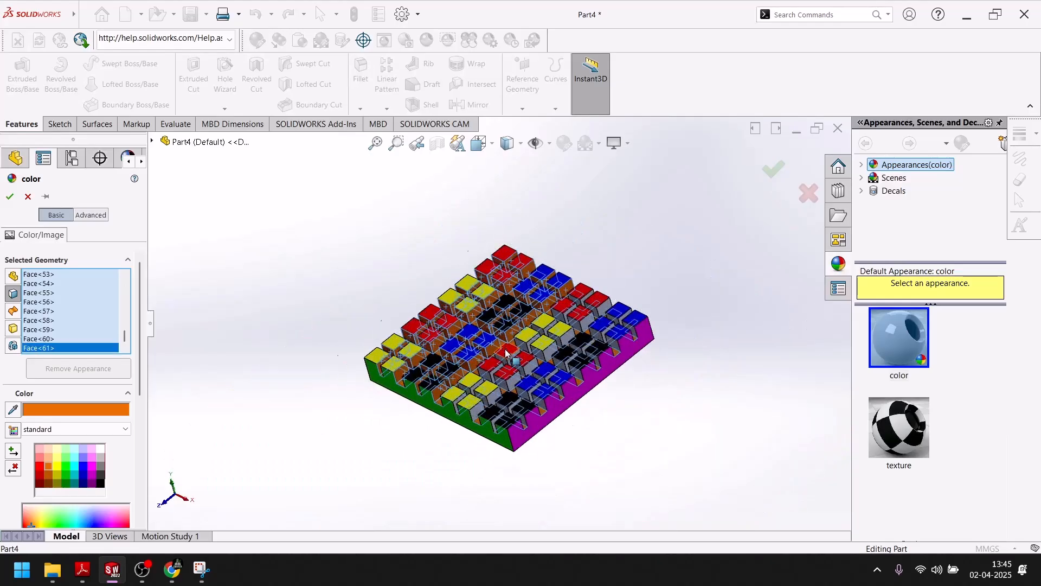
{"action": "scroll", "coordinate": [509, 349], "scroll_direction": "down", "scroll_amount": 5}
{"action": "scroll", "coordinate": [655, 312], "scroll_direction": "down", "scroll_amount": 5}
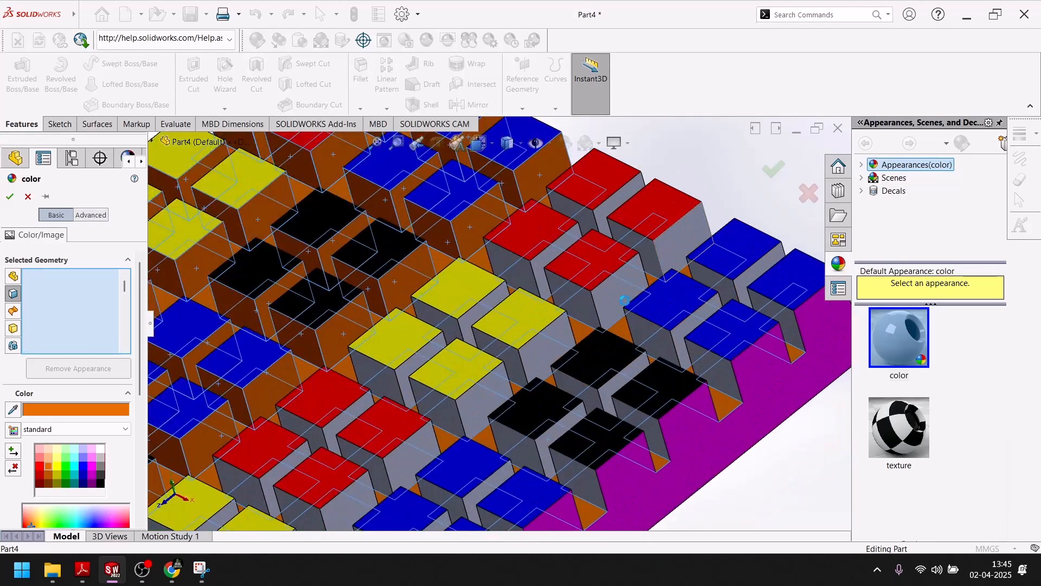
{"action": "left_click", "coordinate": [544, 341]}
{"action": "left_click", "coordinate": [489, 400]}
{"action": "left_click", "coordinate": [411, 459]}
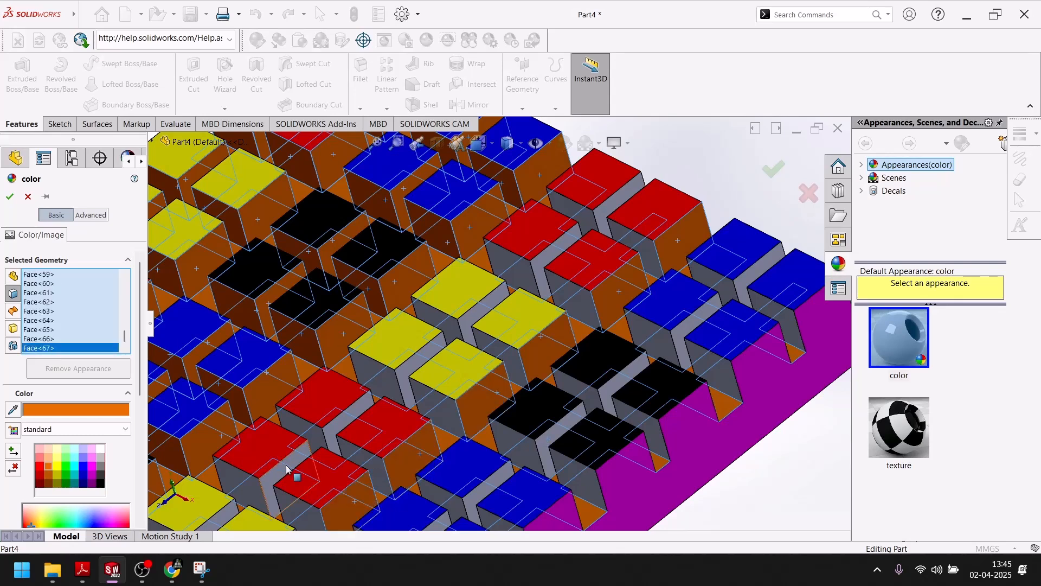
{"action": "left_click", "coordinate": [320, 454]}
{"action": "left_click", "coordinate": [347, 425]}
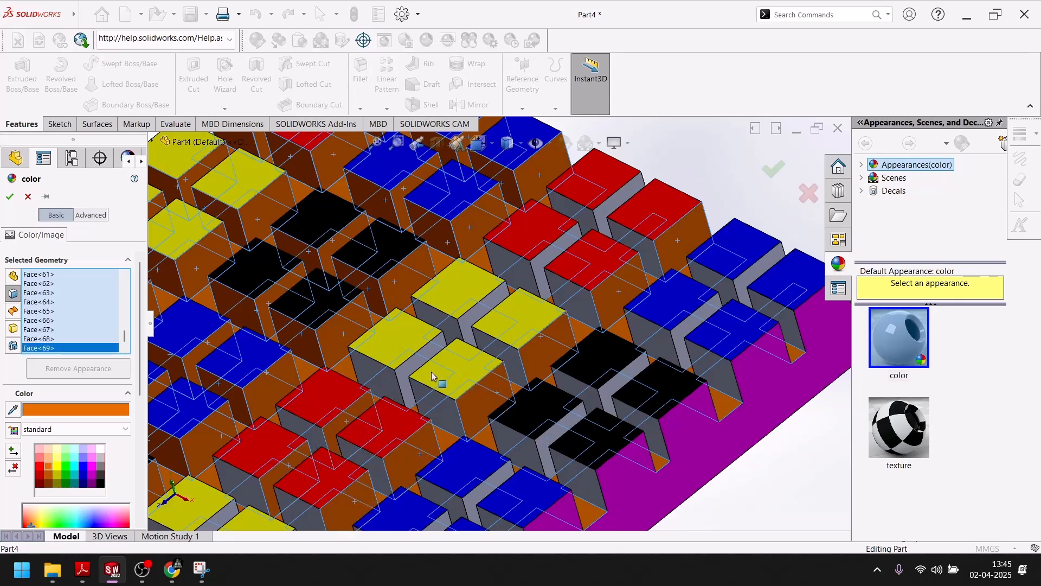
{"action": "left_click", "coordinate": [472, 323]}
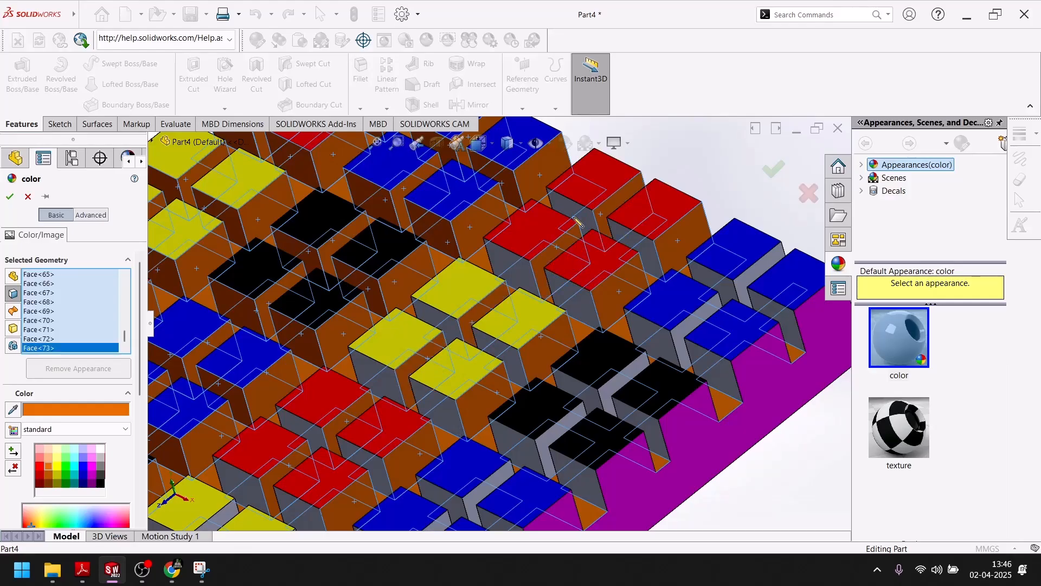
Add the green-side-facing walls of the rear red, central yellow and front red groups to the orange colour.
{"action": "left_click", "coordinate": [628, 244]}
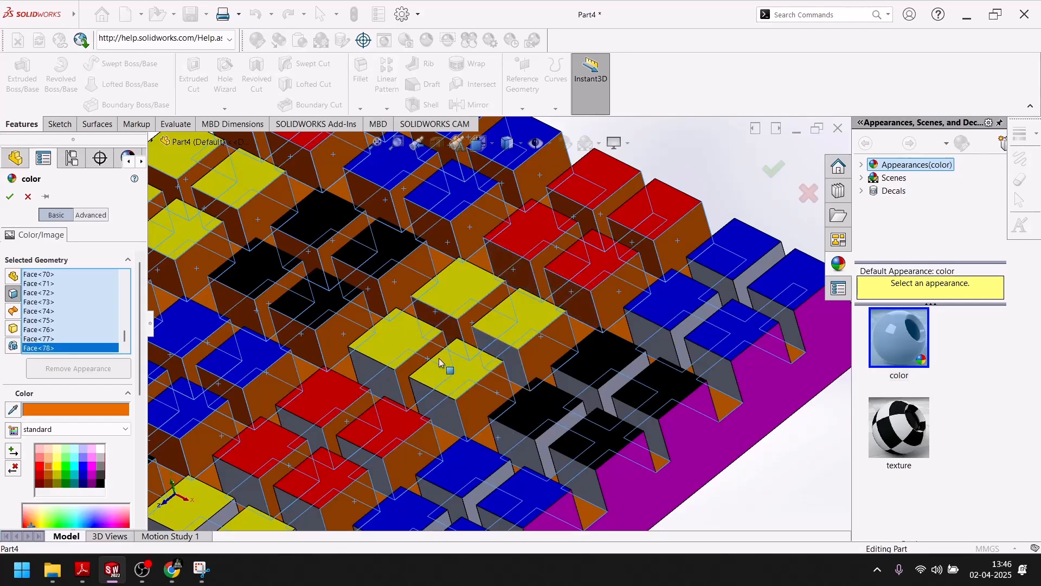
{"action": "left_click", "coordinate": [440, 401]}
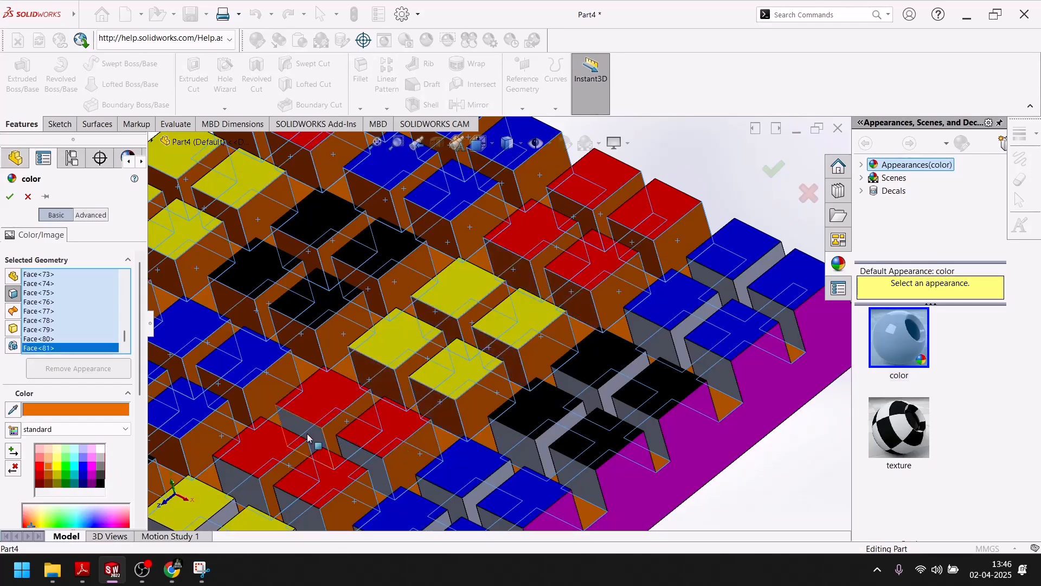
{"action": "left_click", "coordinate": [259, 474]}
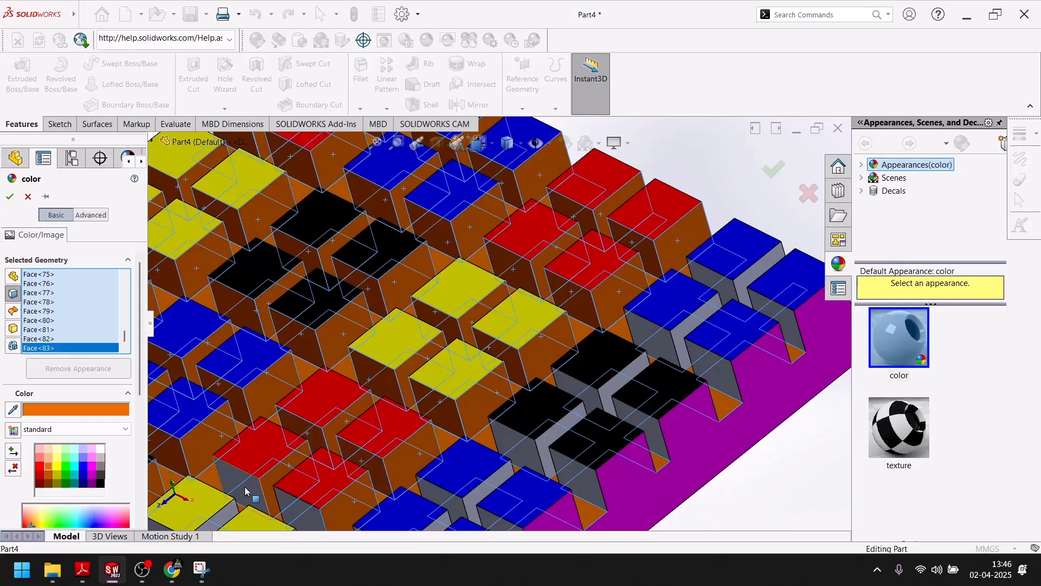
{"action": "left_click", "coordinate": [294, 509]}
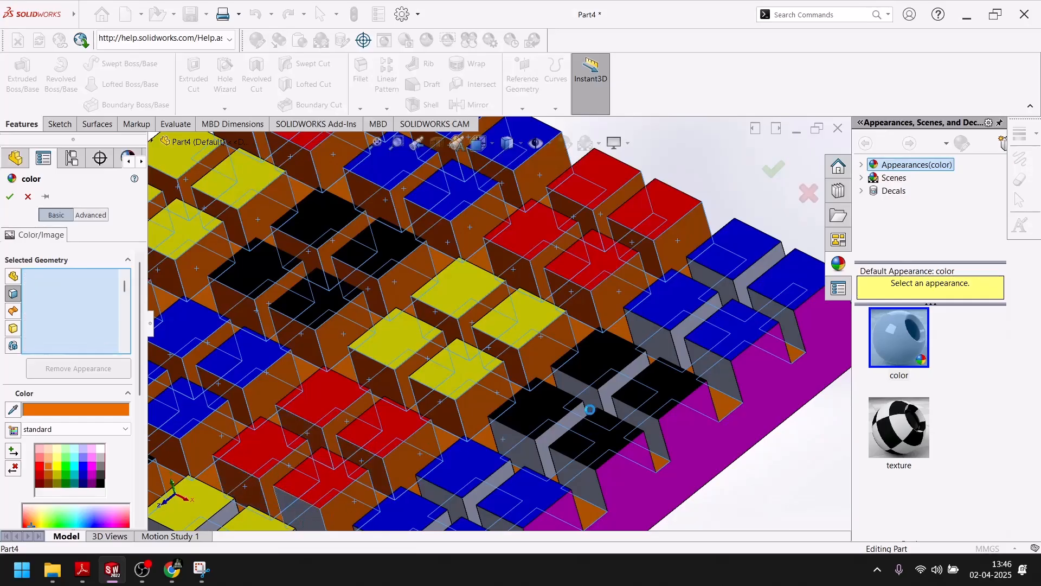
Add the inner side faces of the blue right corner group and its neighbouring black group along the magenta side to the orange colour.
{"action": "left_click", "coordinate": [549, 435]}
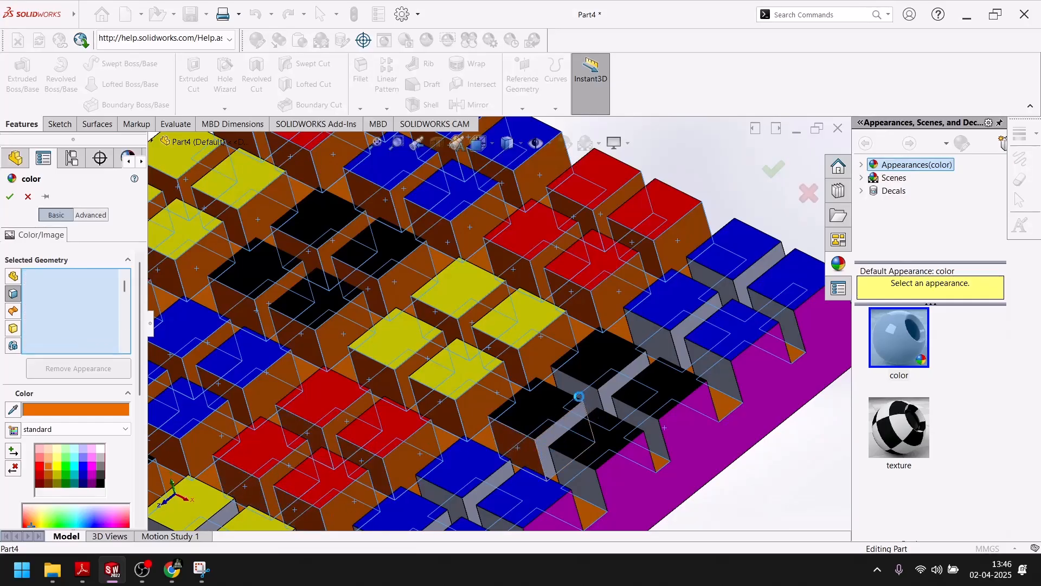
{"action": "left_click", "coordinate": [657, 327]}
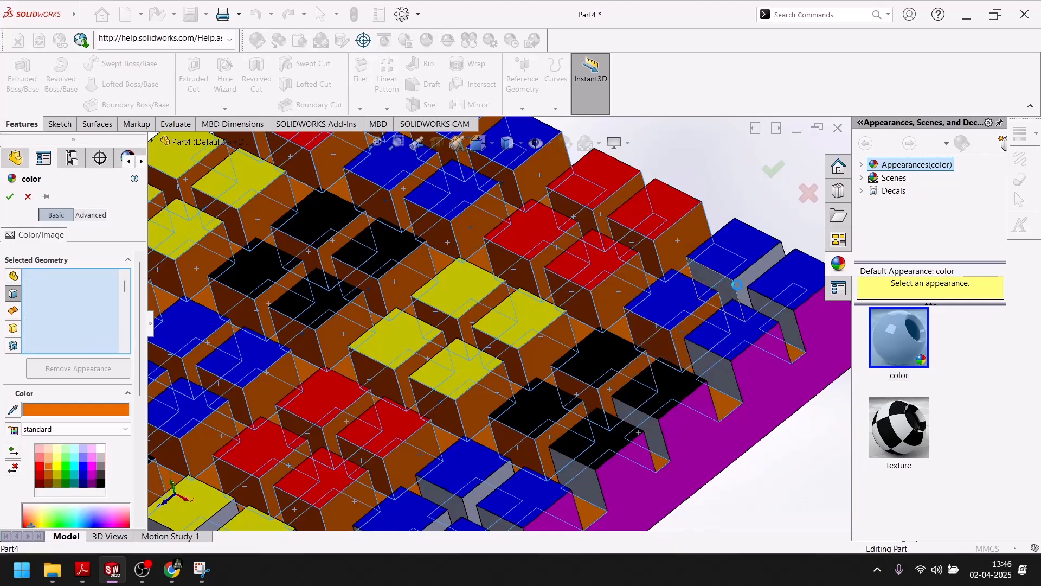
{"action": "left_click", "coordinate": [751, 296]}
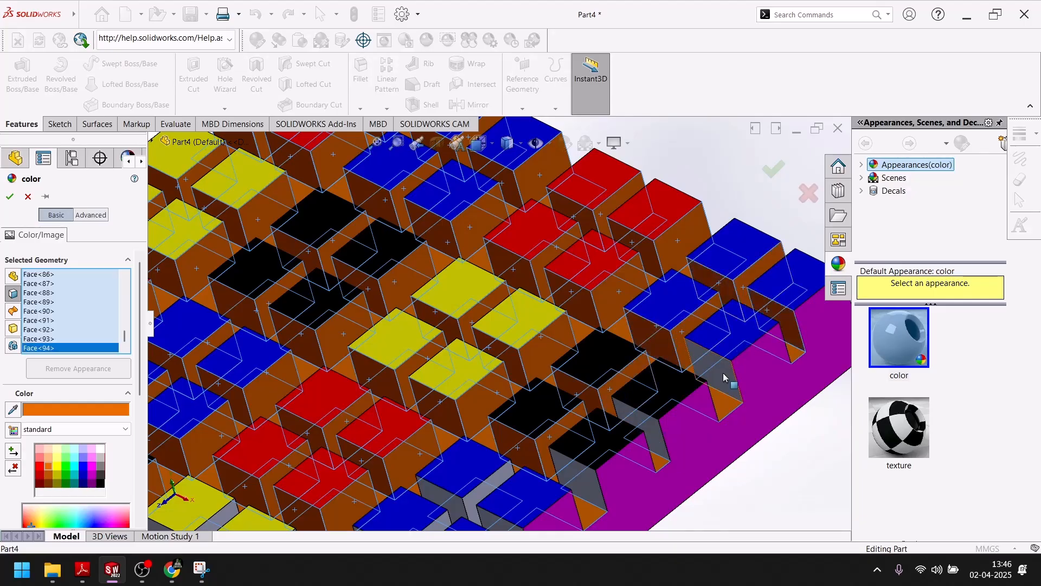
{"action": "left_click", "coordinate": [645, 424]}
{"action": "left_click", "coordinate": [580, 478]}
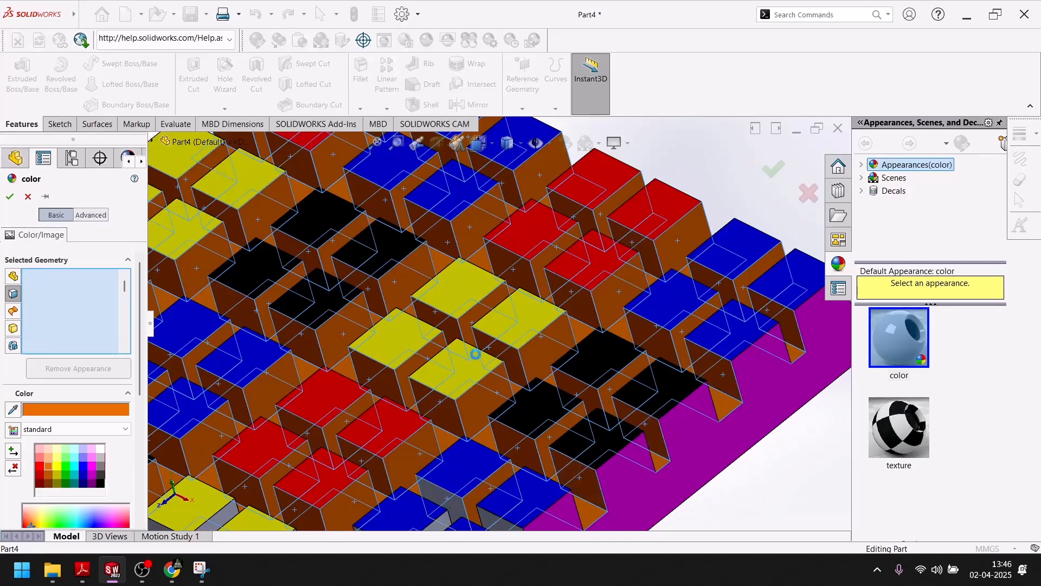
Add the inner side faces of the blue group near the front corner on the magenta side to the orange colour.
{"action": "scroll", "coordinate": [473, 357], "scroll_direction": "up", "scroll_amount": 5}
{"action": "scroll", "coordinate": [465, 368], "scroll_direction": "down", "scroll_amount": 4}
{"action": "scroll", "coordinate": [458, 370], "scroll_direction": "up", "scroll_amount": 5}
{"action": "scroll", "coordinate": [465, 370], "scroll_direction": "down", "scroll_amount": 4}
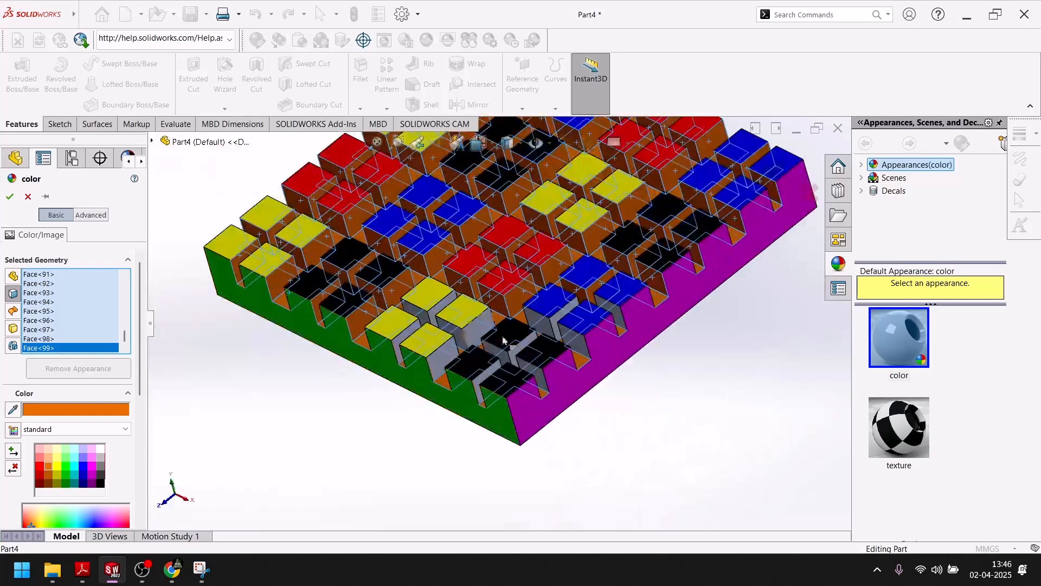
{"action": "scroll", "coordinate": [477, 347], "scroll_direction": "down", "scroll_amount": 5}
{"action": "left_click", "coordinate": [551, 423]}
{"action": "left_click", "coordinate": [506, 383]}
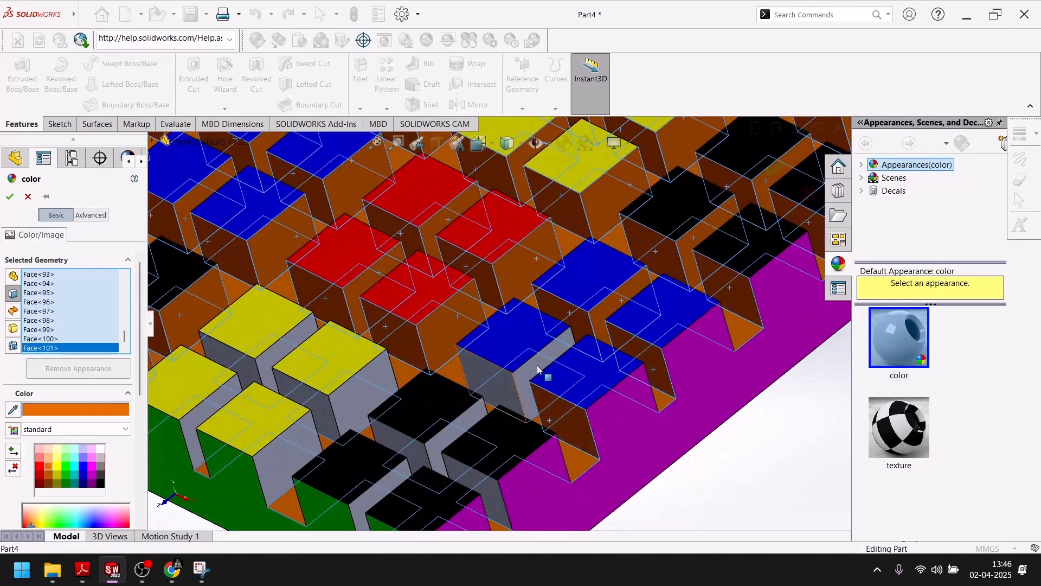
Add the inner side faces of the black front corner group to the orange colour.
{"action": "left_click", "coordinate": [476, 479]}
{"action": "left_click", "coordinate": [401, 477]}
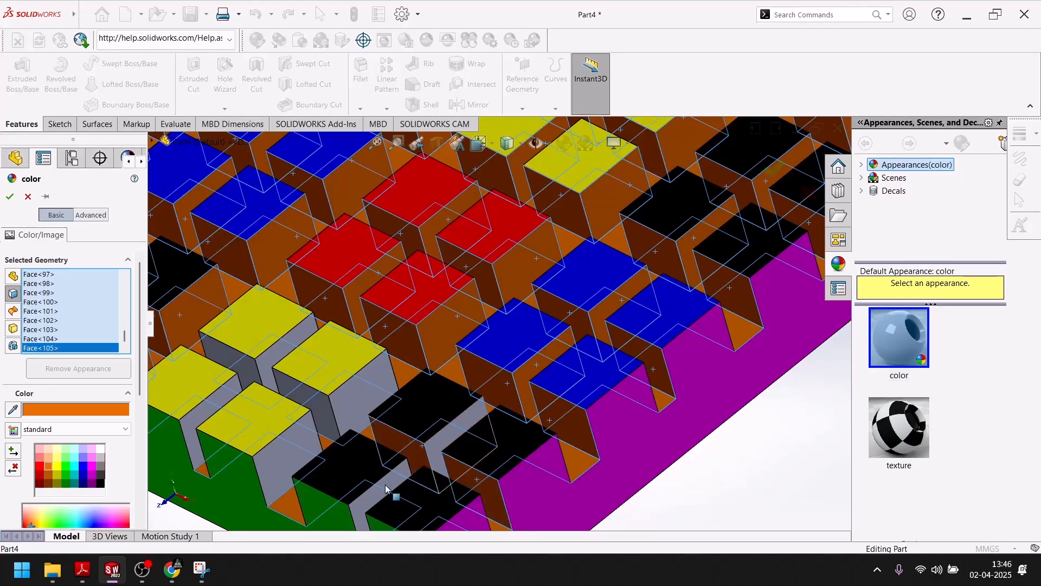
{"action": "left_click", "coordinate": [386, 488]}
Add the side faces of the yellow group beside the black front corner group and apply the orange colour to all selected faces.
{"action": "left_click", "coordinate": [379, 396]}
{"action": "left_click", "coordinate": [287, 461]}
{"action": "left_click", "coordinate": [294, 392]}
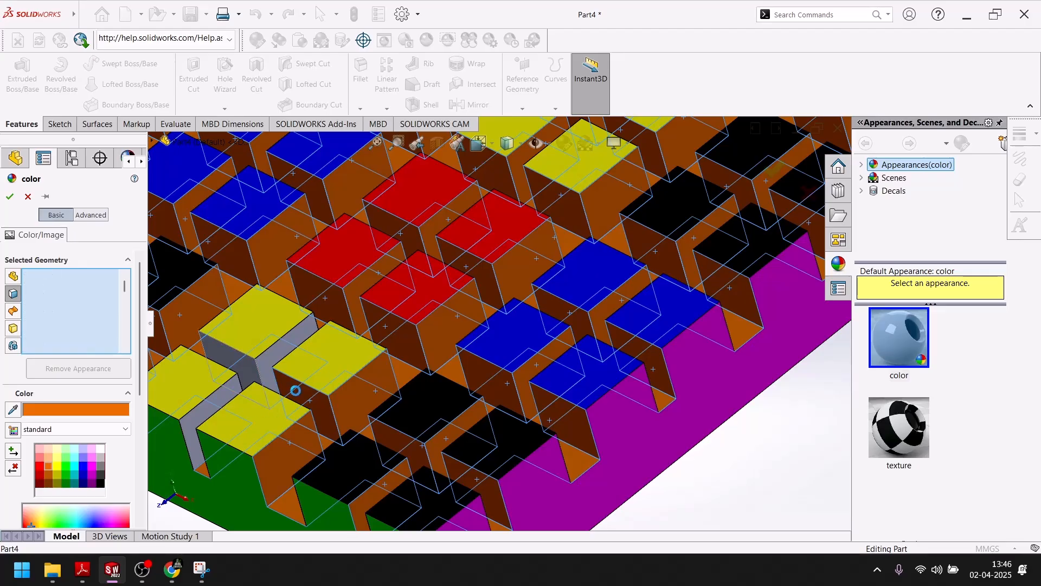
{"action": "left_click", "coordinate": [285, 348]}
{"action": "left_click", "coordinate": [217, 401]}
{"action": "scroll", "coordinate": [294, 371], "scroll_direction": "up", "scroll_amount": 3}
{"action": "scroll", "coordinate": [295, 370], "scroll_direction": "up", "scroll_amount": 1}
{"action": "scroll", "coordinate": [306, 282], "scroll_direction": "down", "scroll_amount": 2}
{"action": "scroll", "coordinate": [304, 276], "scroll_direction": "up", "scroll_amount": 3}
{"action": "left_click_drag", "start_coordinate": [280, 358], "coordinate": [1, 214]}
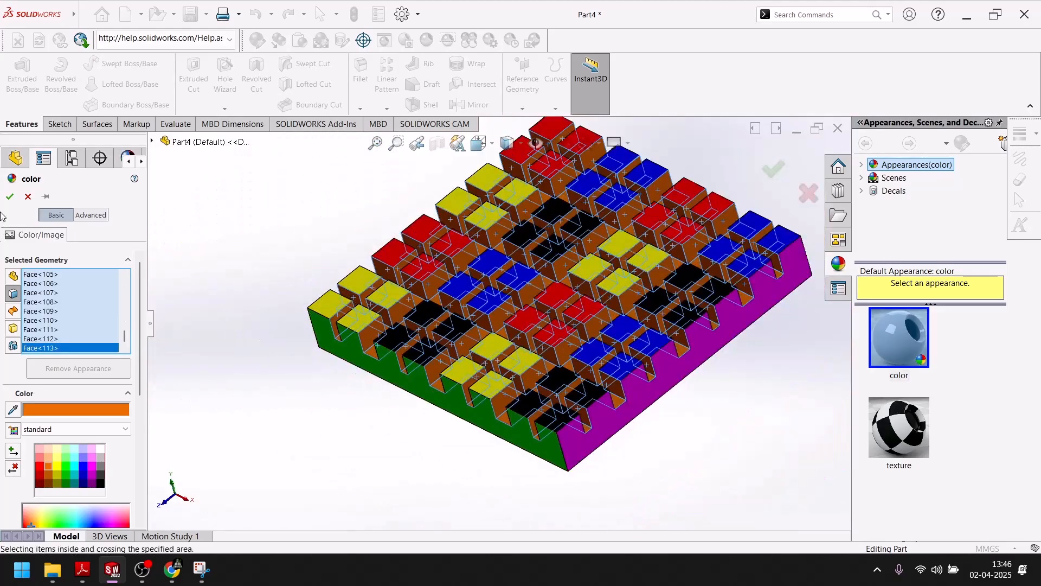
{"action": "left_click", "coordinate": [12, 196]}
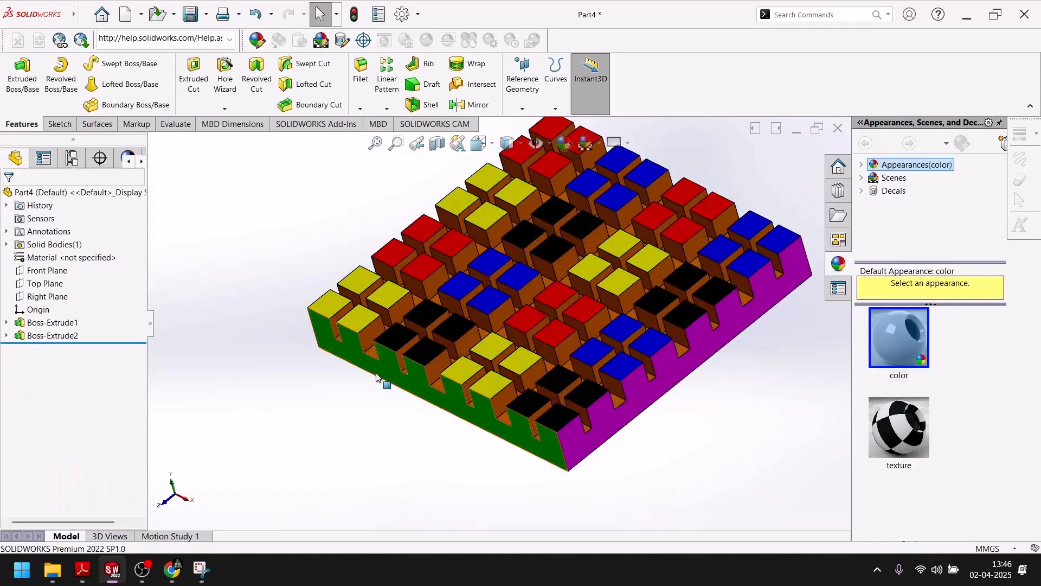
Show the coloured plate in isometric view and set its scene to Plain White.
{"action": "key", "text": "space"}
{"action": "left_click", "coordinate": [597, 433]}
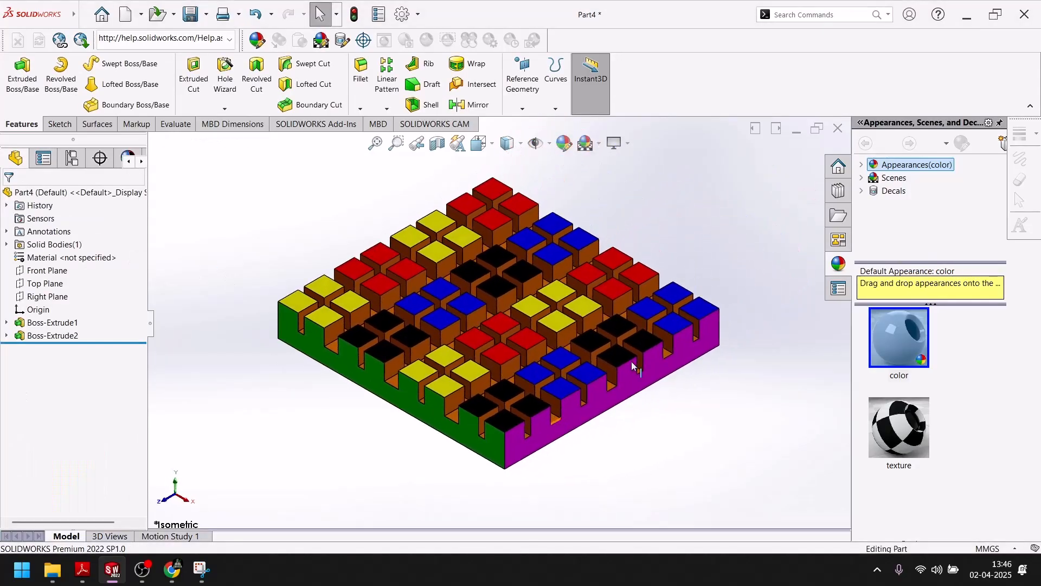
{"action": "left_click", "coordinate": [587, 143]}
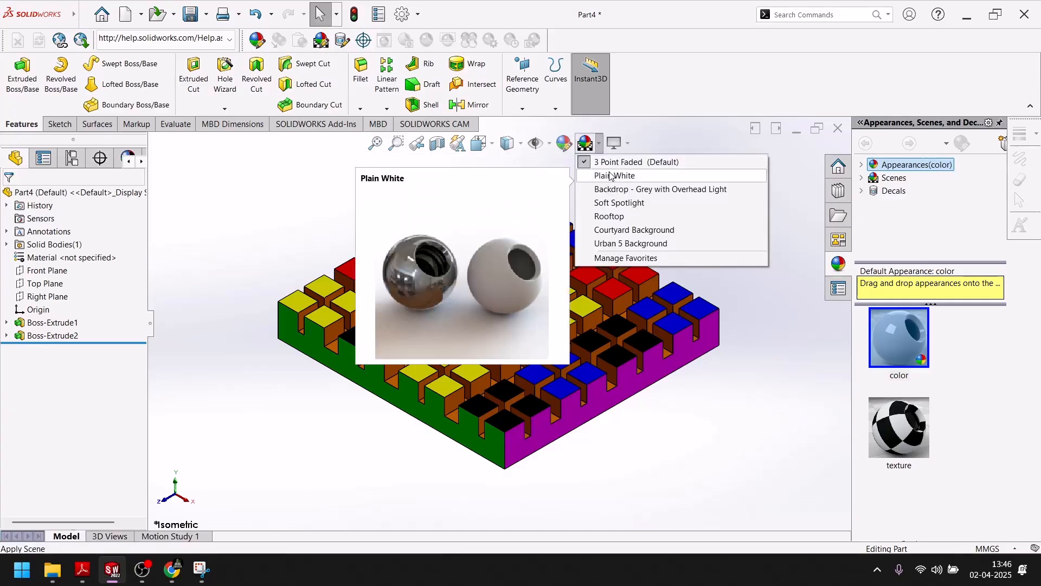
{"action": "left_click", "coordinate": [607, 170]}
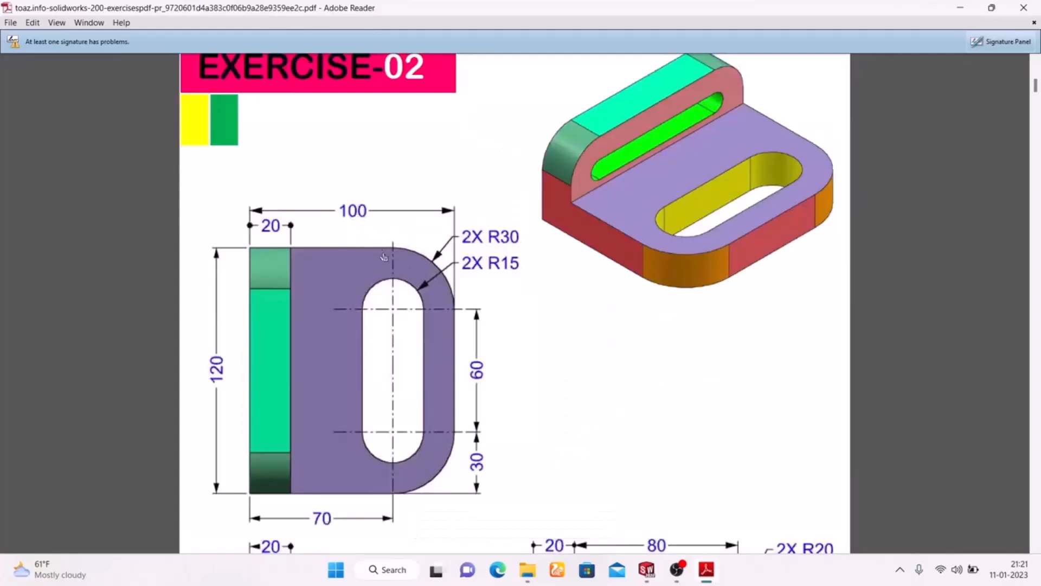
Examine the top view's dimensions in the Exercise-02 drawing and switch to the open SOLIDWORKS sketch.
{"action": "scroll", "coordinate": [638, 164], "scroll_direction": "up", "scroll_amount": 2}
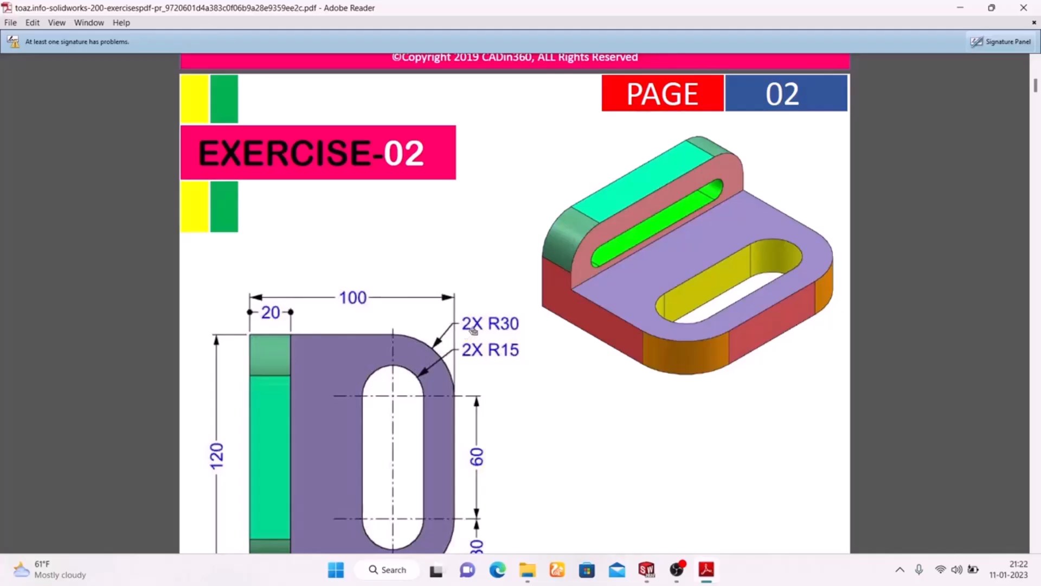
{"action": "scroll", "coordinate": [475, 331], "scroll_direction": "down", "scroll_amount": 3}
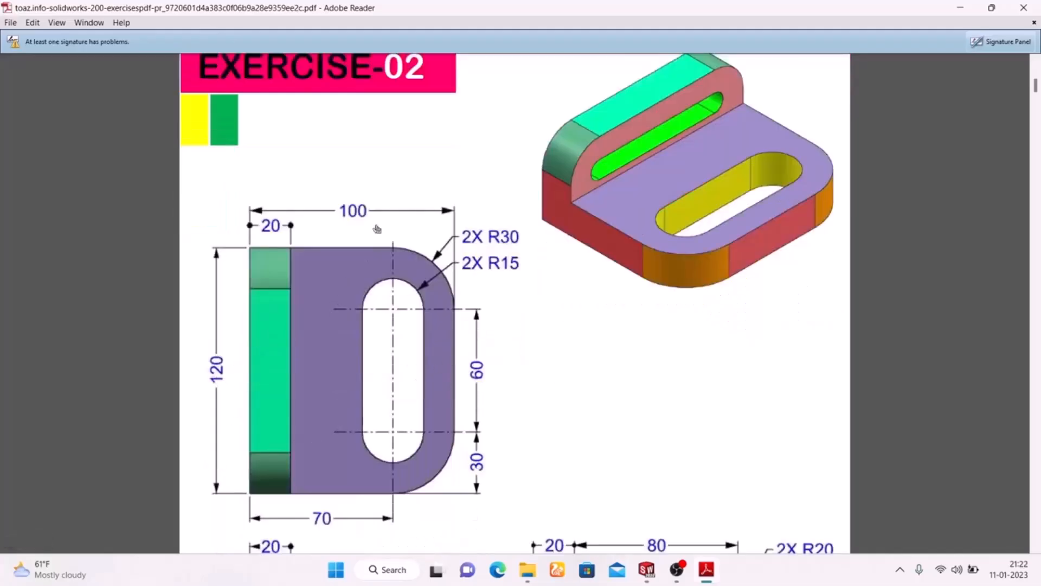
{"action": "mouse_move", "coordinate": [647, 572]}
{"action": "left_click", "coordinate": [707, 498]}
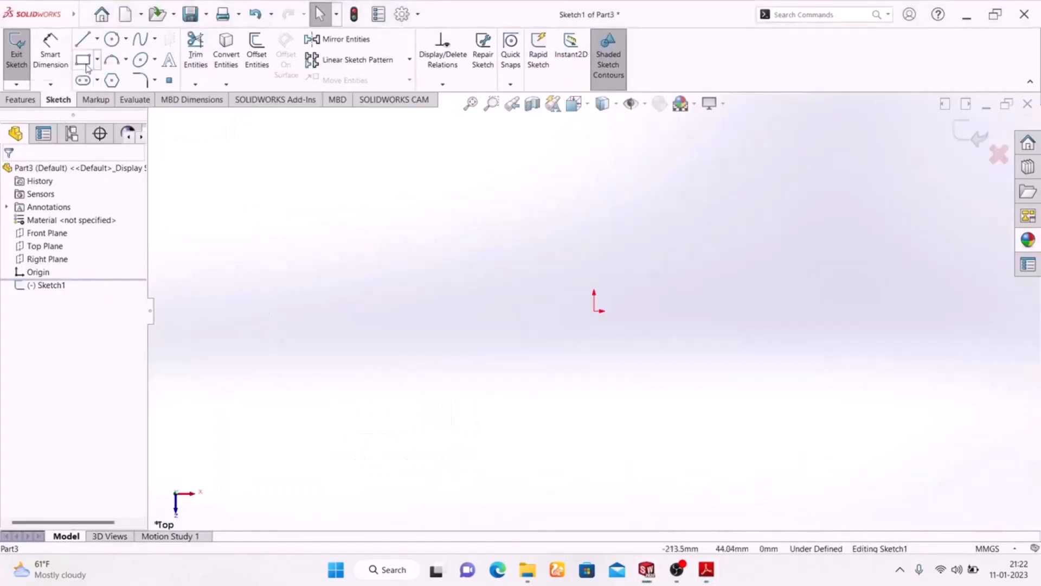
Sketch a center rectangle about 144 by 91 mm centred on the origin.
{"action": "left_click", "coordinate": [97, 59]}
{"action": "left_click", "coordinate": [111, 89]}
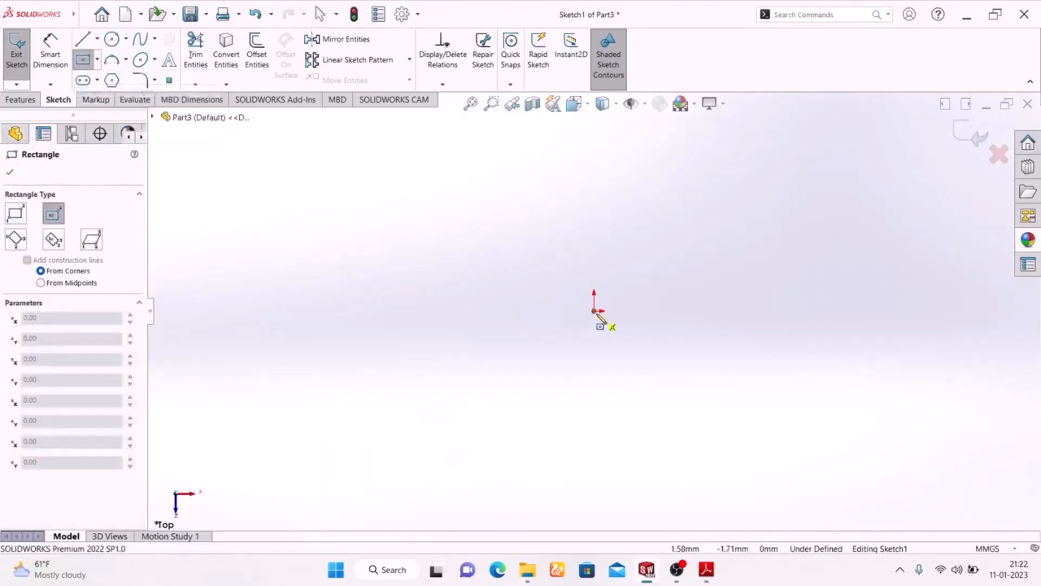
{"action": "left_click", "coordinate": [594, 311]}
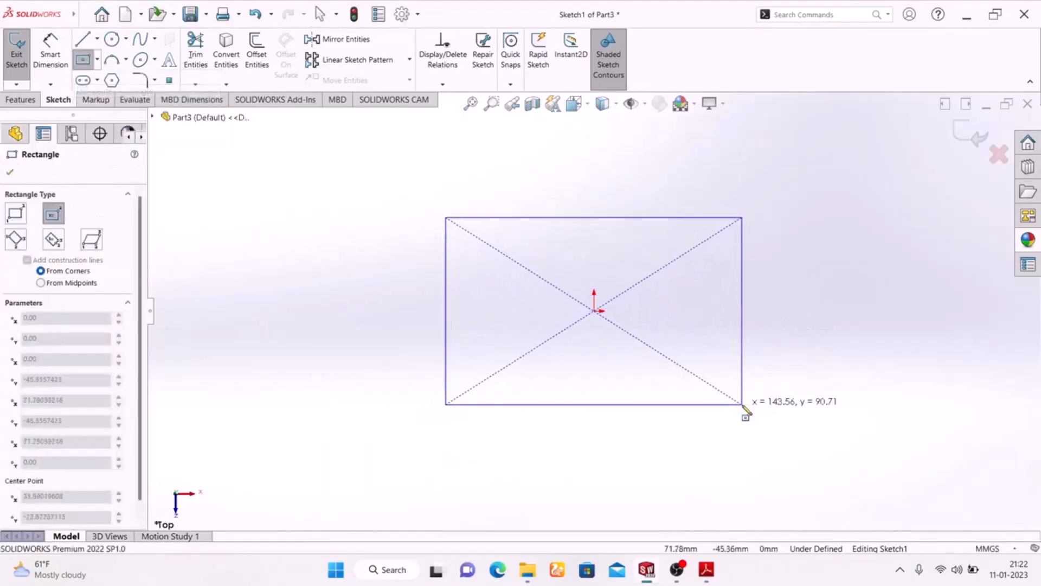
{"action": "left_click", "coordinate": [742, 404]}
Dimension the center rectangle to 120 mm wide and 100 mm high.
{"action": "left_click", "coordinate": [53, 58]}
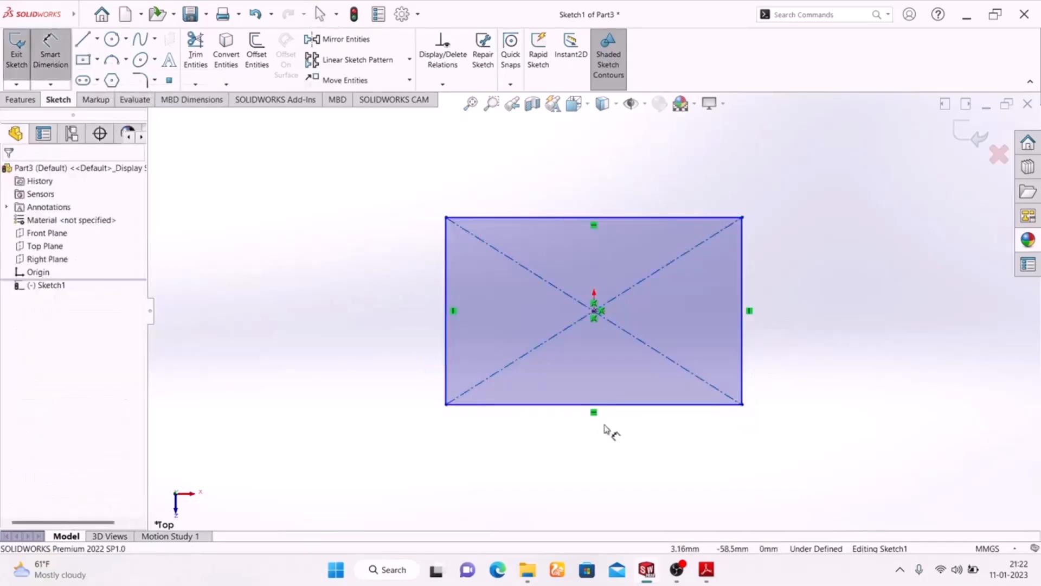
{"action": "left_click", "coordinate": [618, 406]}
{"action": "left_click", "coordinate": [610, 455]}
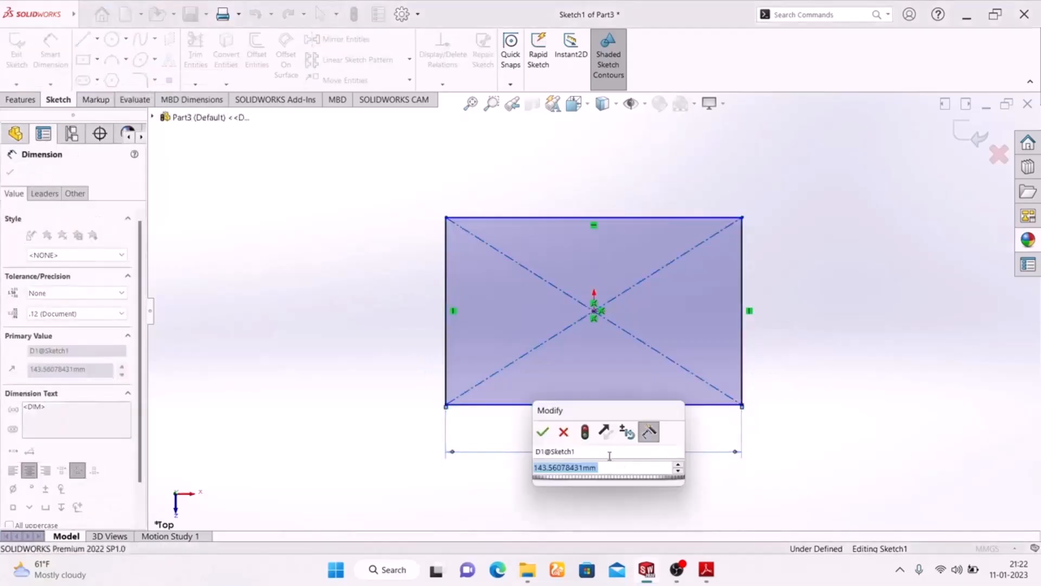
{"action": "type", "text": "120"}
{"action": "key", "text": "Return"}
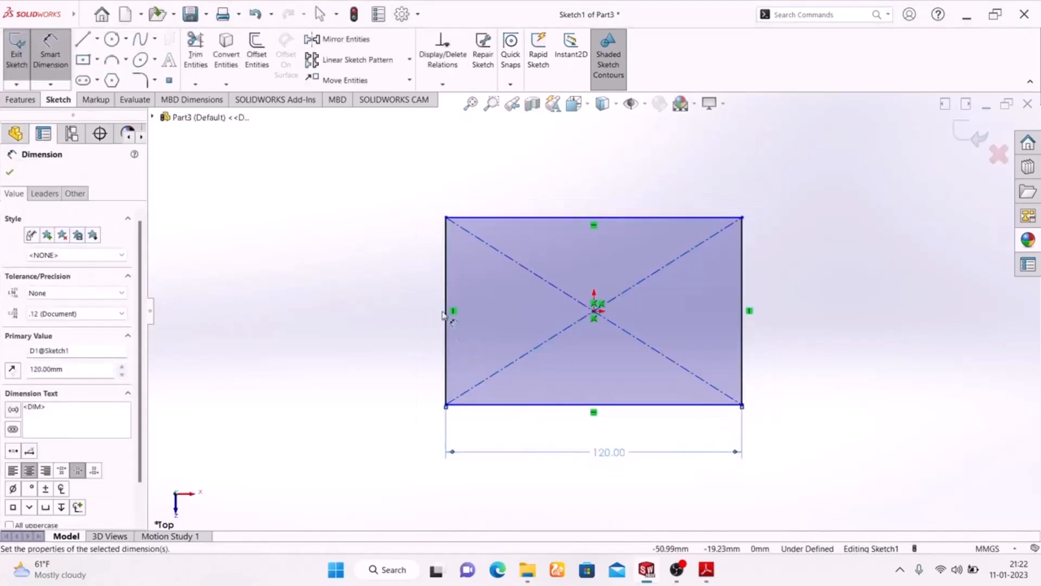
{"action": "left_click", "coordinate": [450, 307]}
{"action": "left_click", "coordinate": [401, 315]}
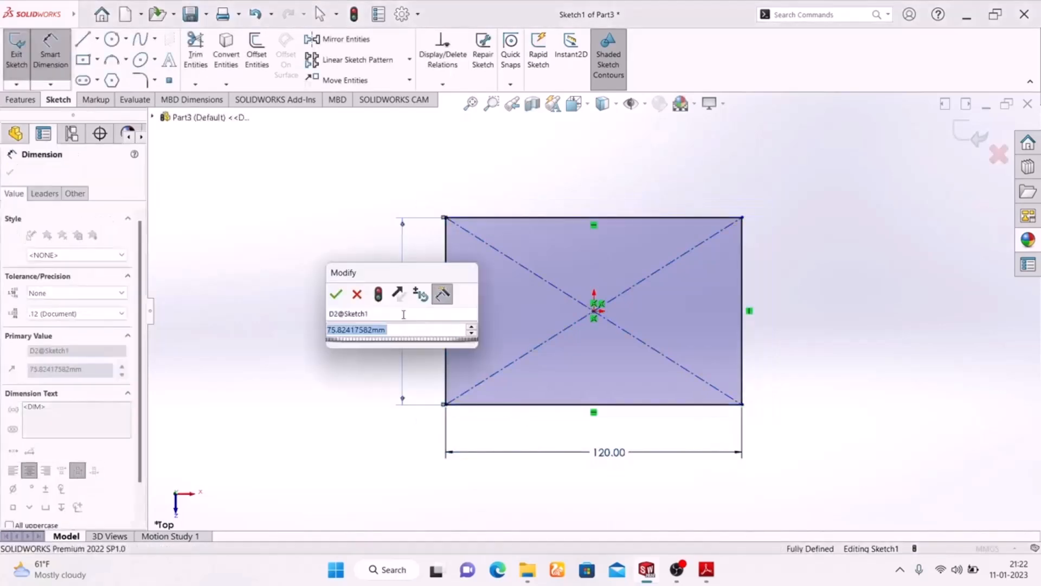
{"action": "type", "text": "100"}
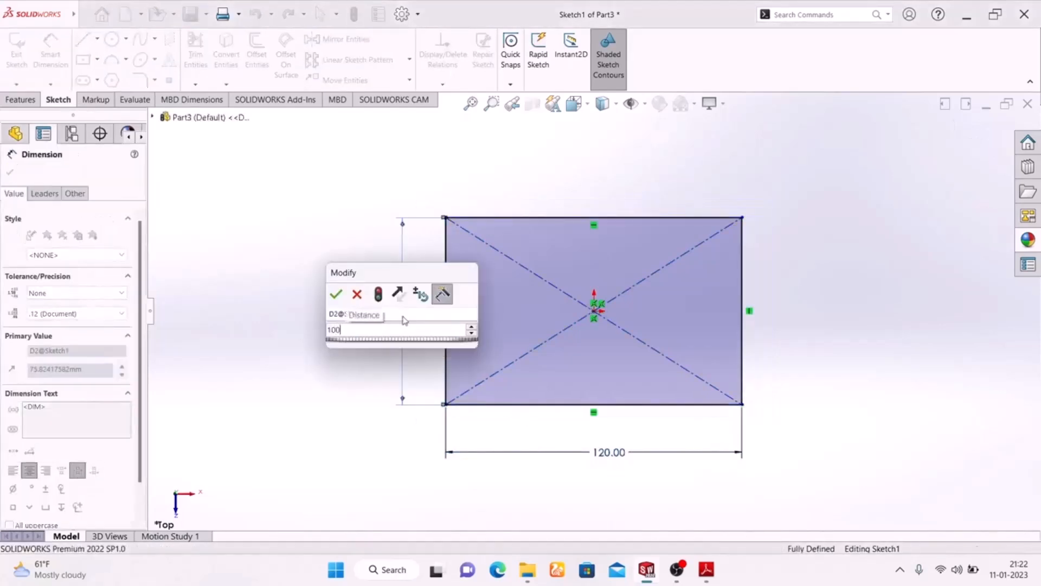
{"action": "key", "text": "Return"}
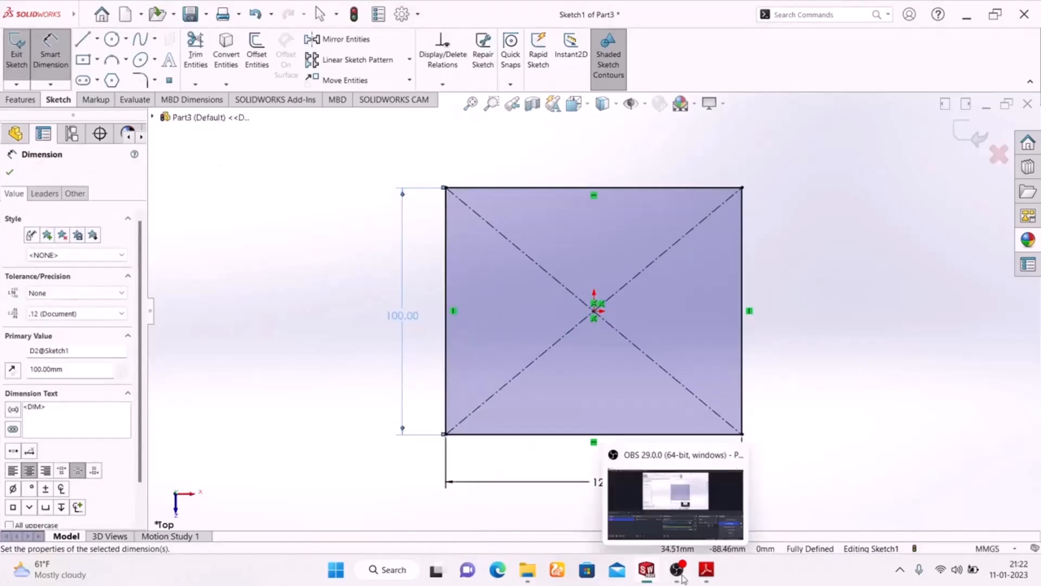
Check the corner radius in the Exercise-02 drawing and fillet the rectangle's two upper corners with a 30 mm radius.
{"action": "left_click", "coordinate": [706, 570]}
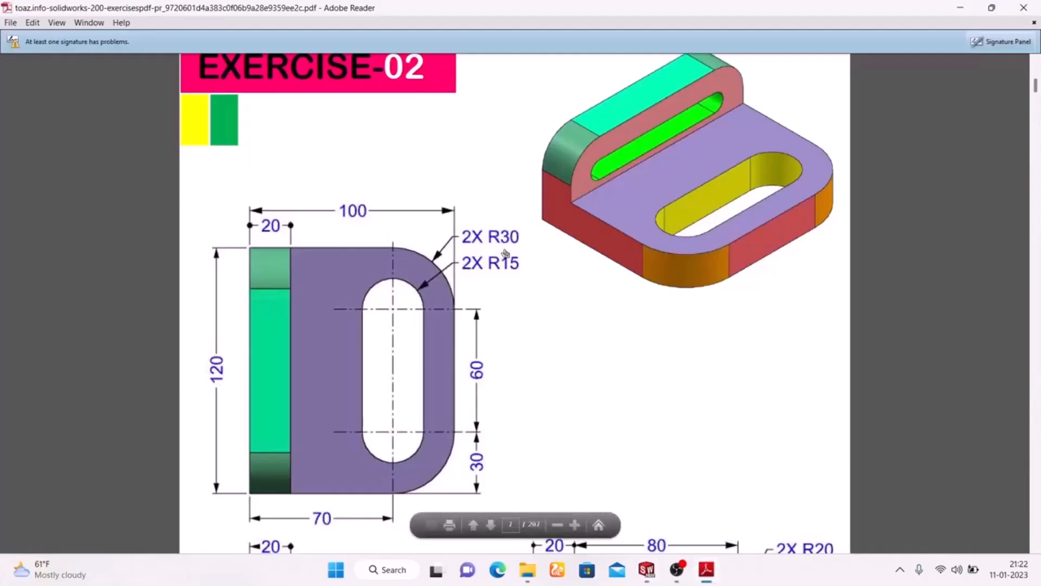
{"action": "left_click", "coordinate": [707, 567]}
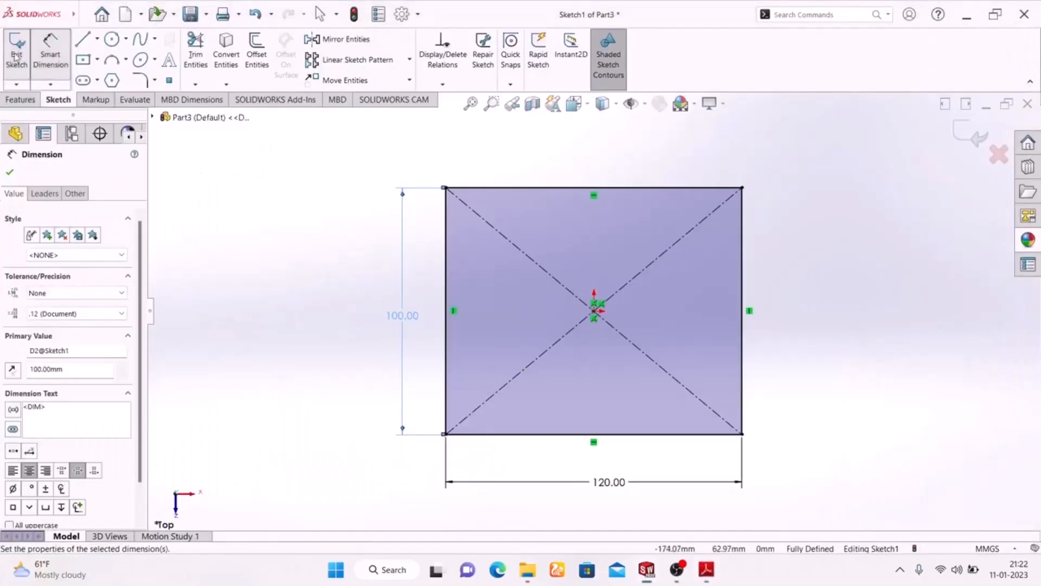
{"action": "left_click", "coordinate": [142, 80]}
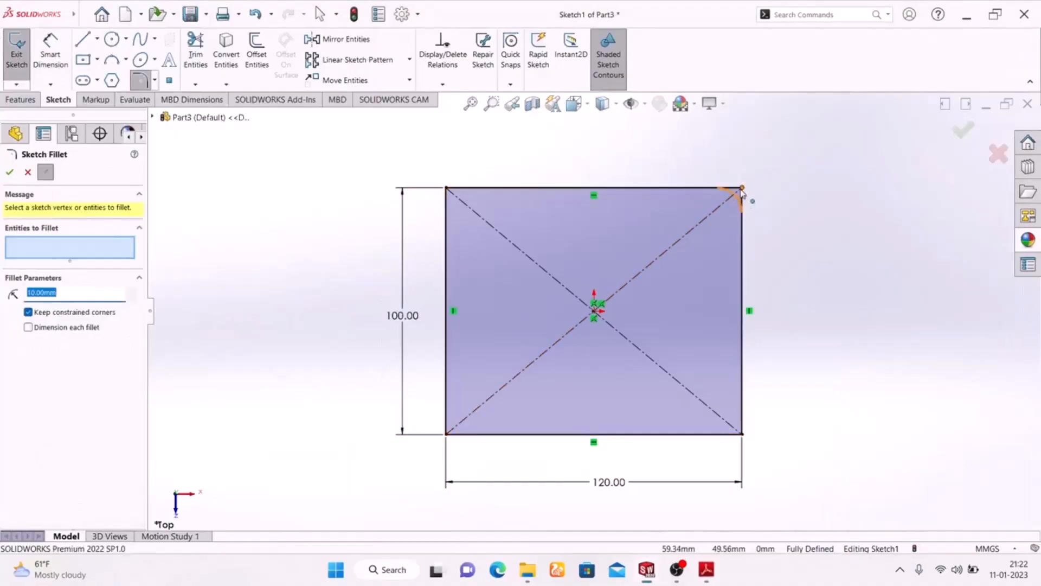
{"action": "left_click", "coordinate": [741, 188]}
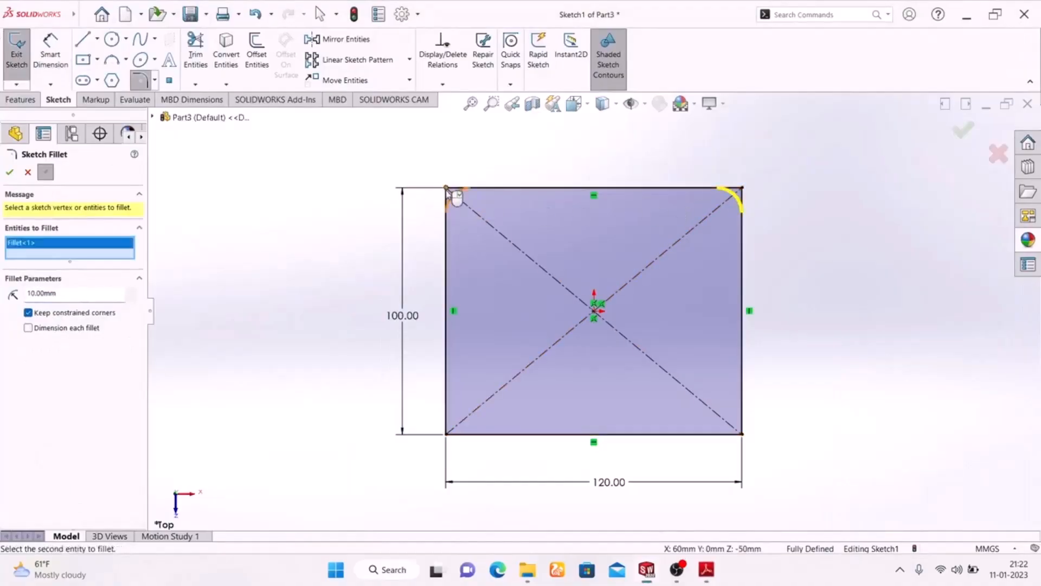
{"action": "left_click", "coordinate": [446, 188]}
{"action": "double_click", "coordinate": [72, 302]}
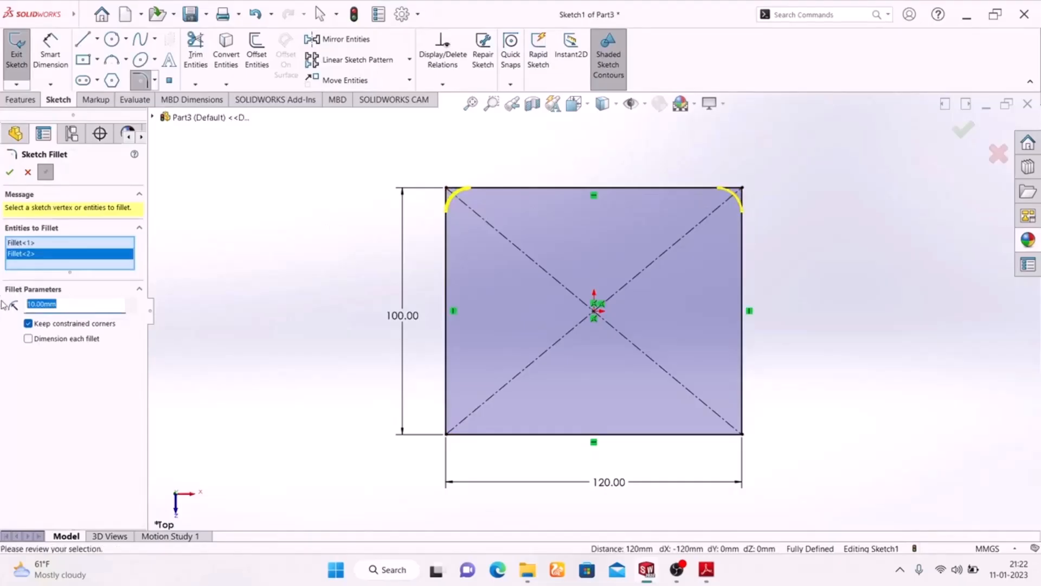
{"action": "key", "text": "Return"}
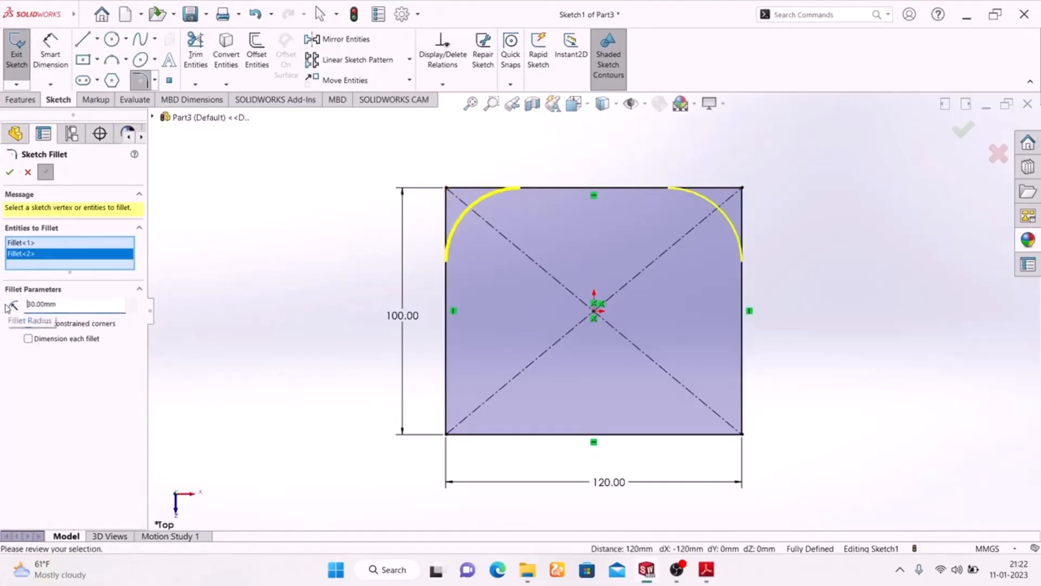
{"action": "left_click", "coordinate": [9, 173]}
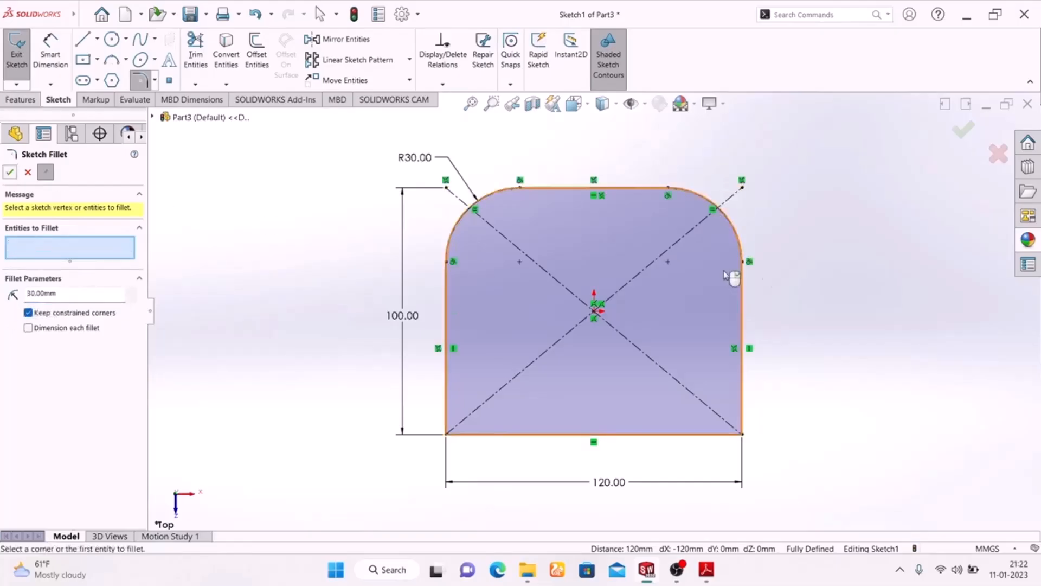
{"action": "left_click", "coordinate": [963, 135]}
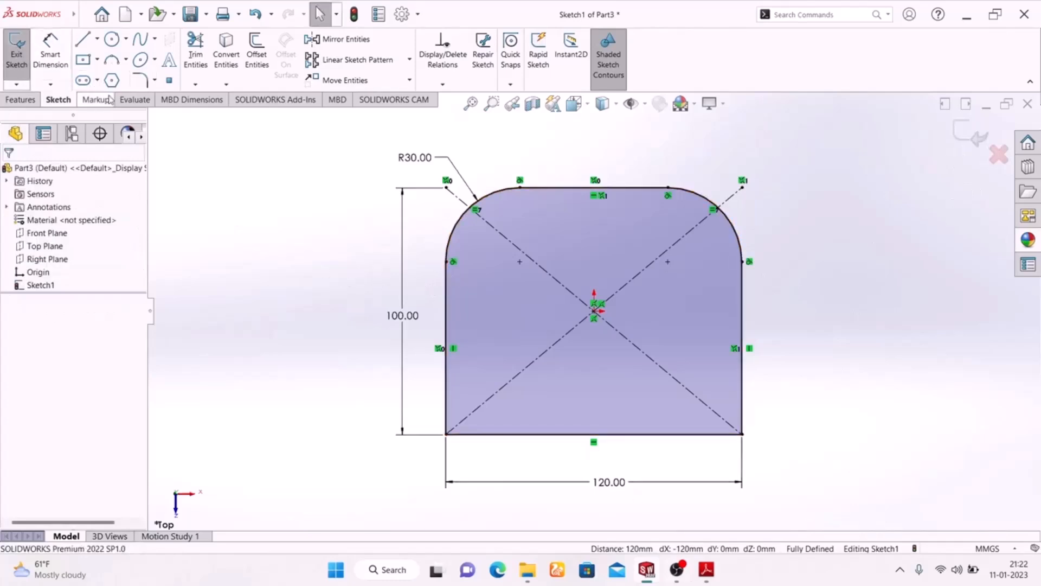
Sketch a horizontal straight slot level with the fillet centres, about 78 mm between arc centres and 66 mm wide.
{"action": "left_click", "coordinate": [83, 81]}
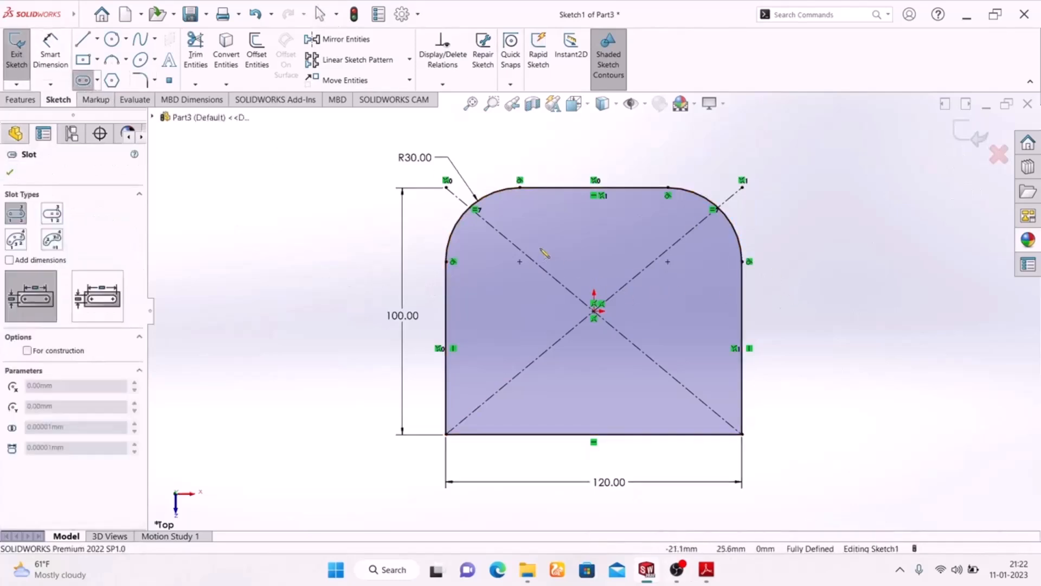
{"action": "left_click", "coordinate": [507, 261]}
{"action": "left_click", "coordinate": [698, 262]}
{"action": "left_click", "coordinate": [818, 186]}
{"action": "right_click", "coordinate": [816, 184]}
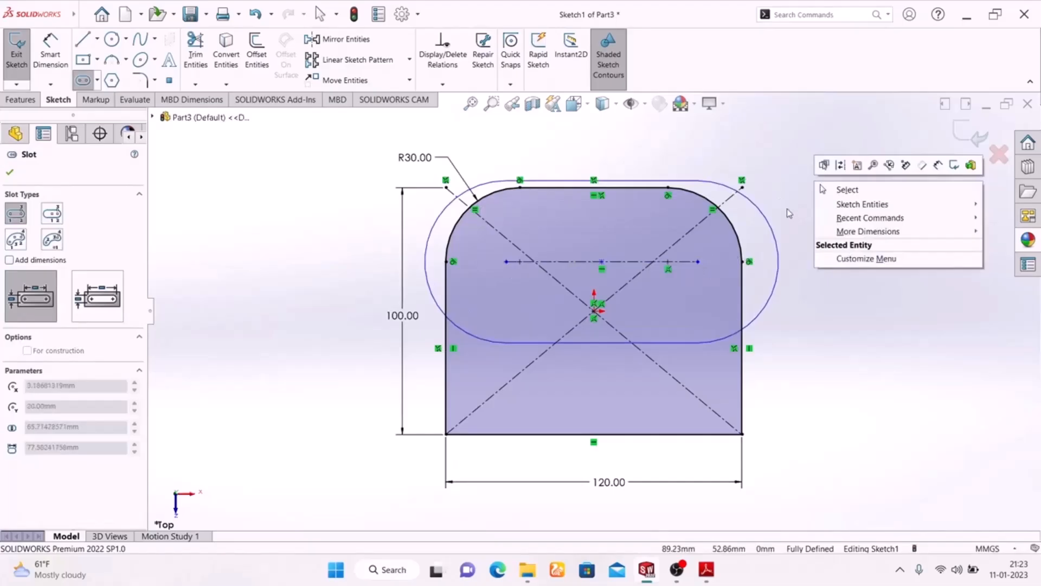
{"action": "left_click", "coordinate": [661, 242]}
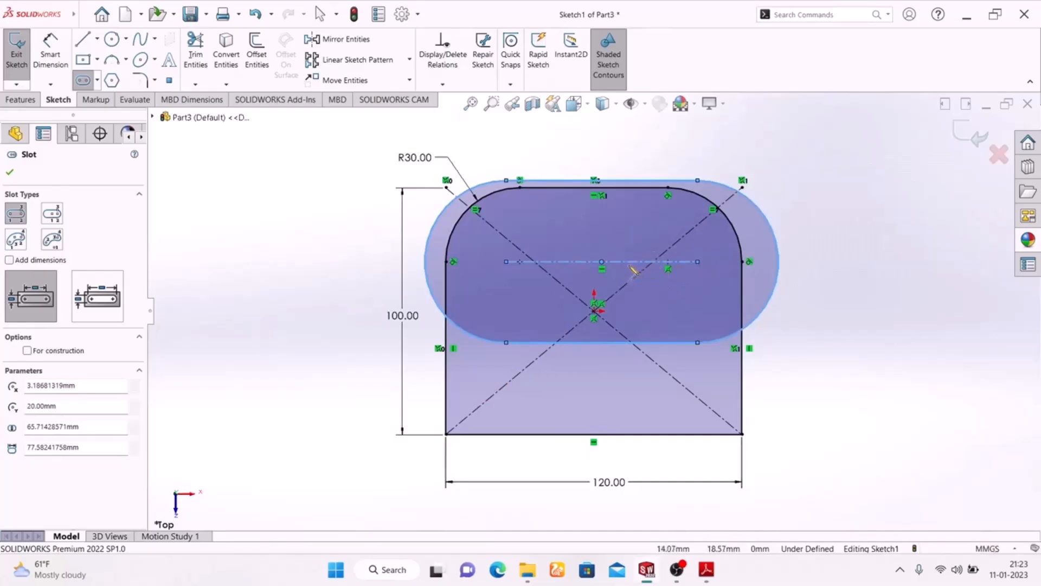
Shrink the slot to about 31 mm wide and 74 mm between arc centres so it fits inside the plate outline.
{"action": "left_click", "coordinate": [698, 183]}
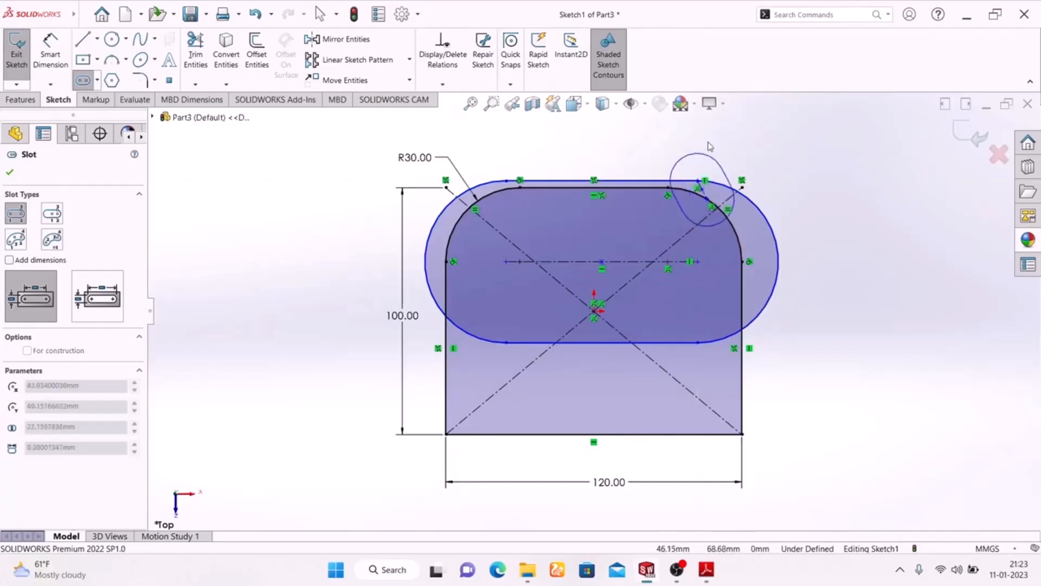
{"action": "key", "text": "Escape"}
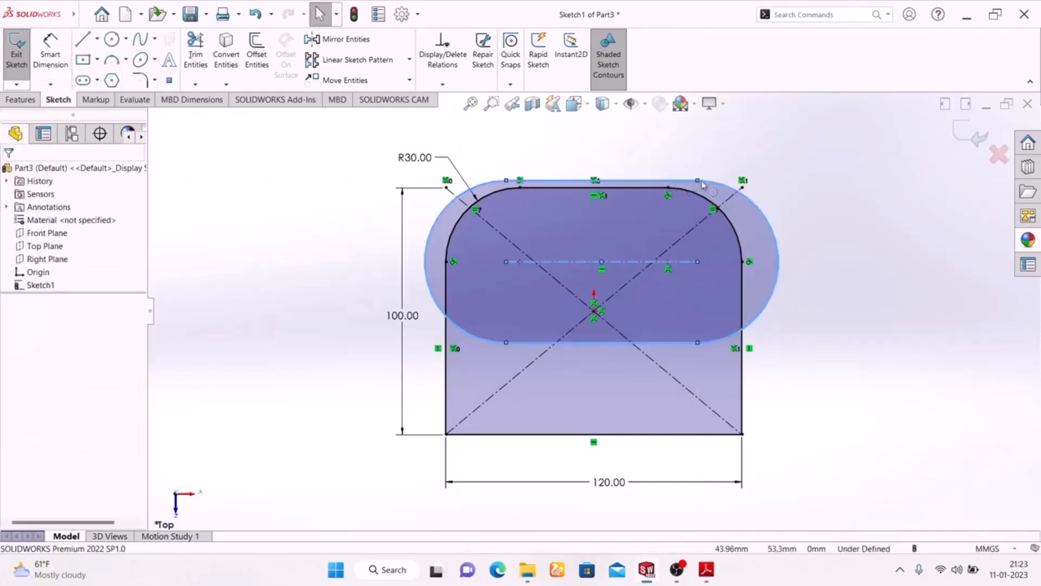
{"action": "left_click_drag", "start_coordinate": [699, 181], "coordinate": [690, 224]}
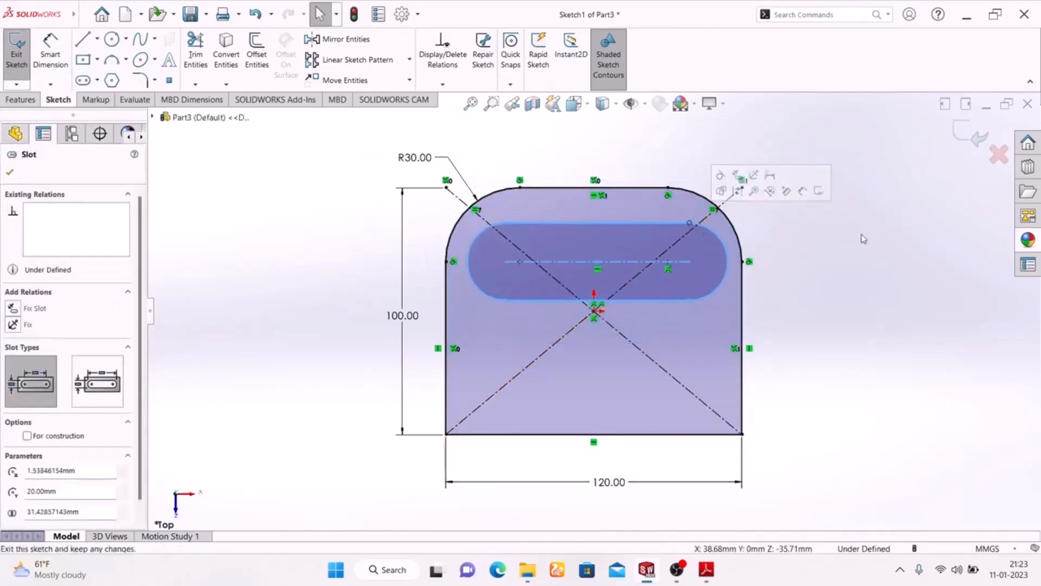
{"action": "left_click", "coordinate": [864, 237]}
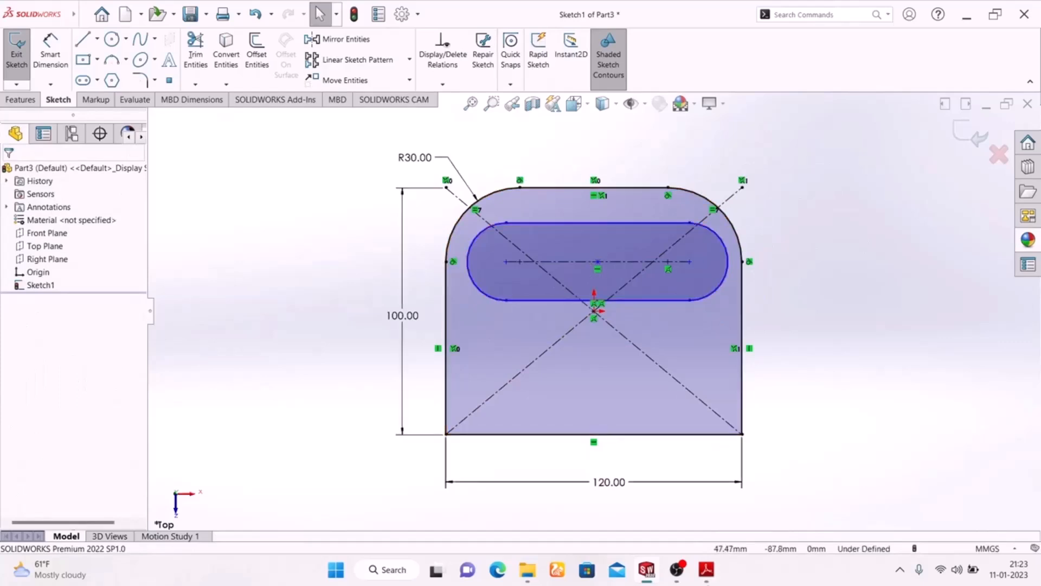
Check the slot radius in the Exercise-02 drawing and dimension the slot's end arc to a 15 mm radius.
{"action": "left_click", "coordinate": [703, 573]}
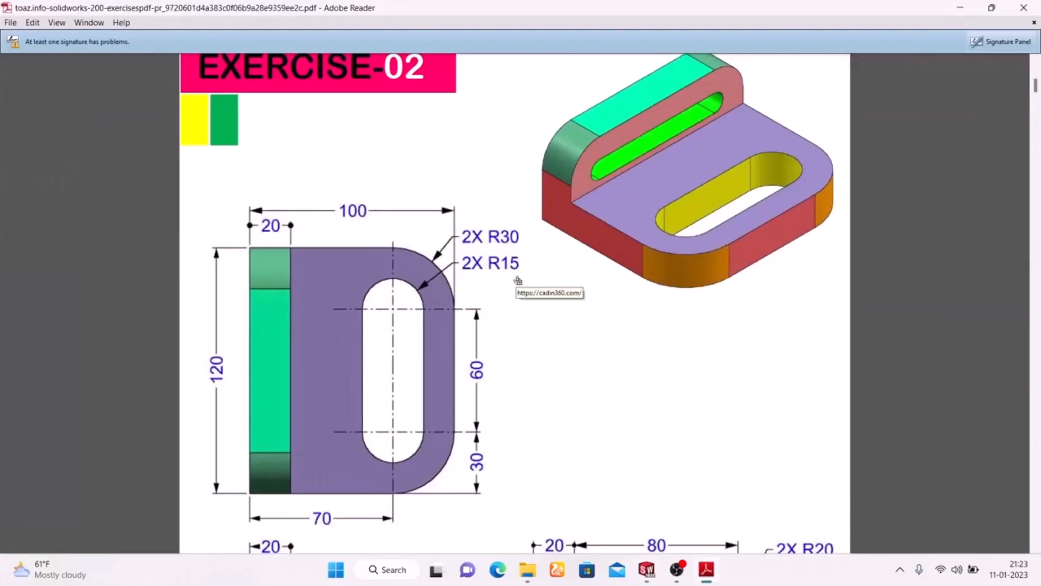
{"action": "left_click", "coordinate": [647, 570]}
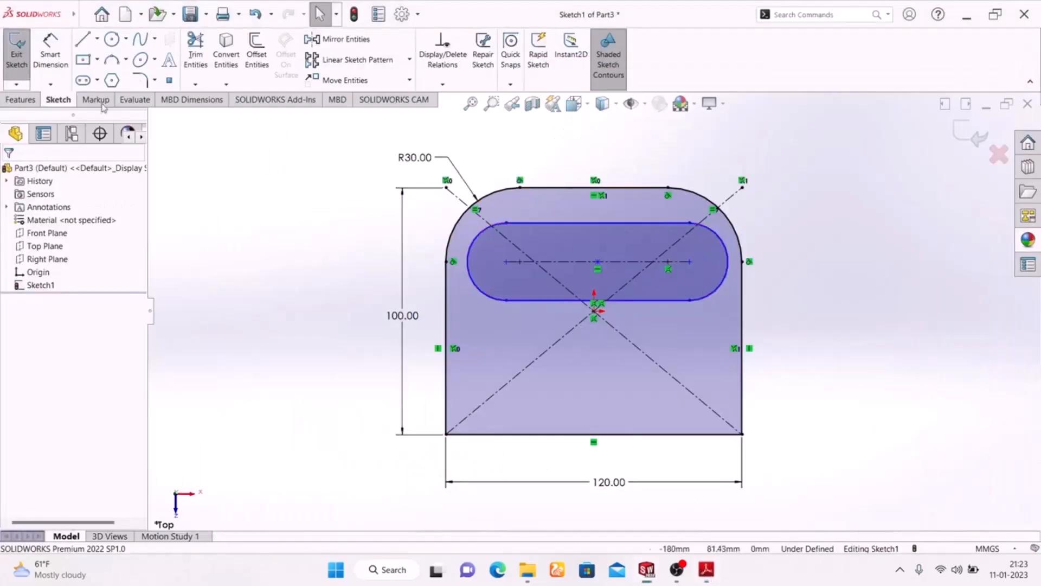
{"action": "left_click", "coordinate": [50, 54]}
{"action": "left_click", "coordinate": [727, 251]}
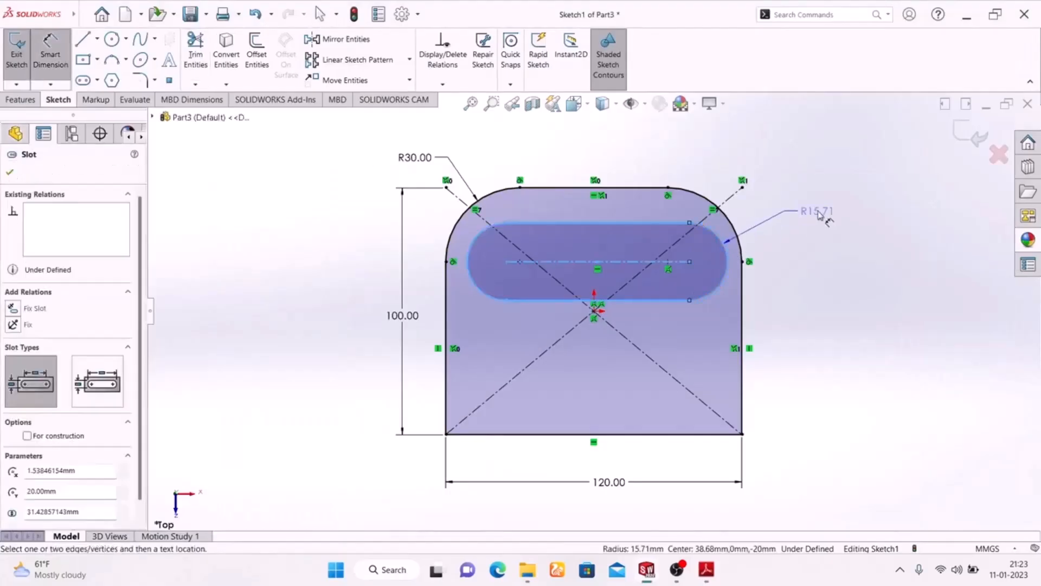
{"action": "left_click", "coordinate": [820, 214]}
{"action": "type", "text": "15"}
{"action": "key", "text": "Return"}
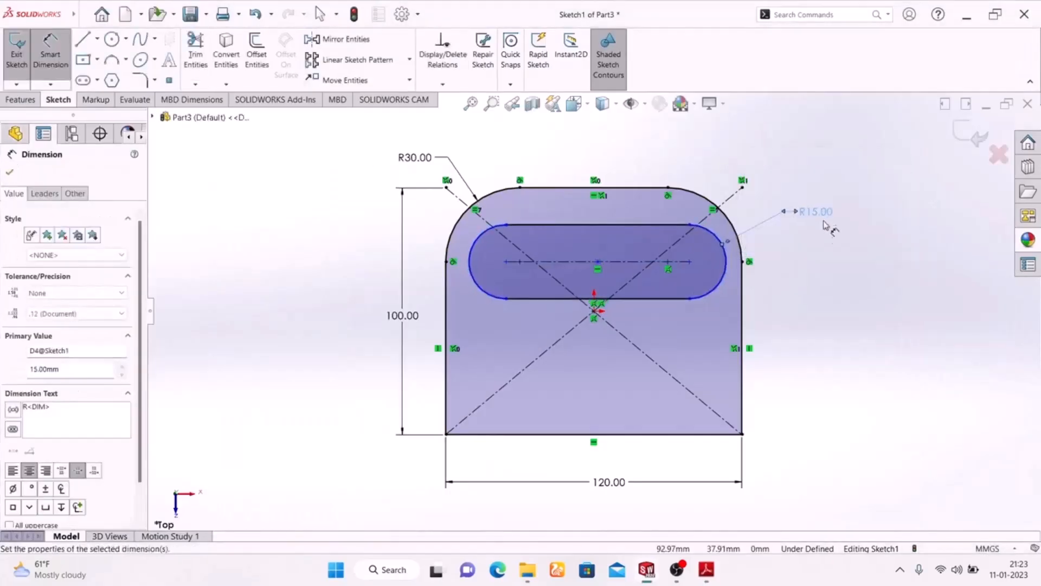
Check the slot length in the drawing and dimension the distance between the slot's arc centres as 60 mm.
{"action": "left_click", "coordinate": [705, 569]}
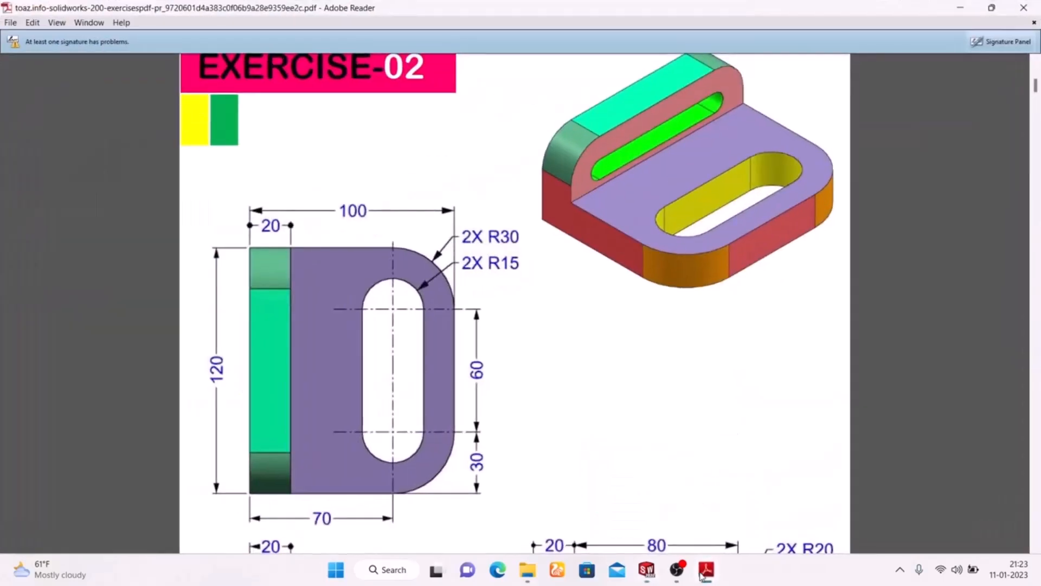
{"action": "left_click", "coordinate": [705, 569]}
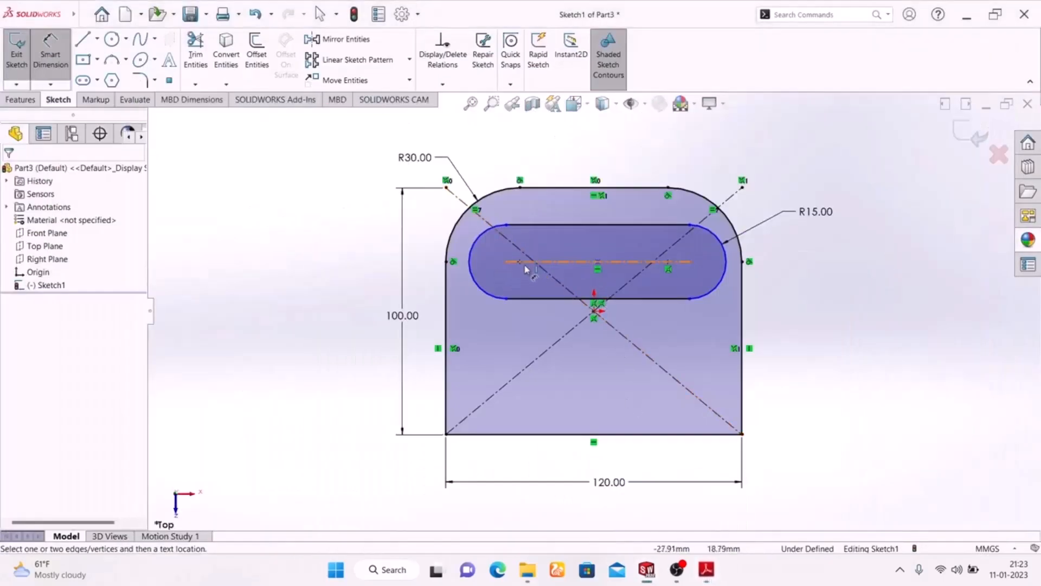
{"action": "left_click", "coordinate": [592, 266]}
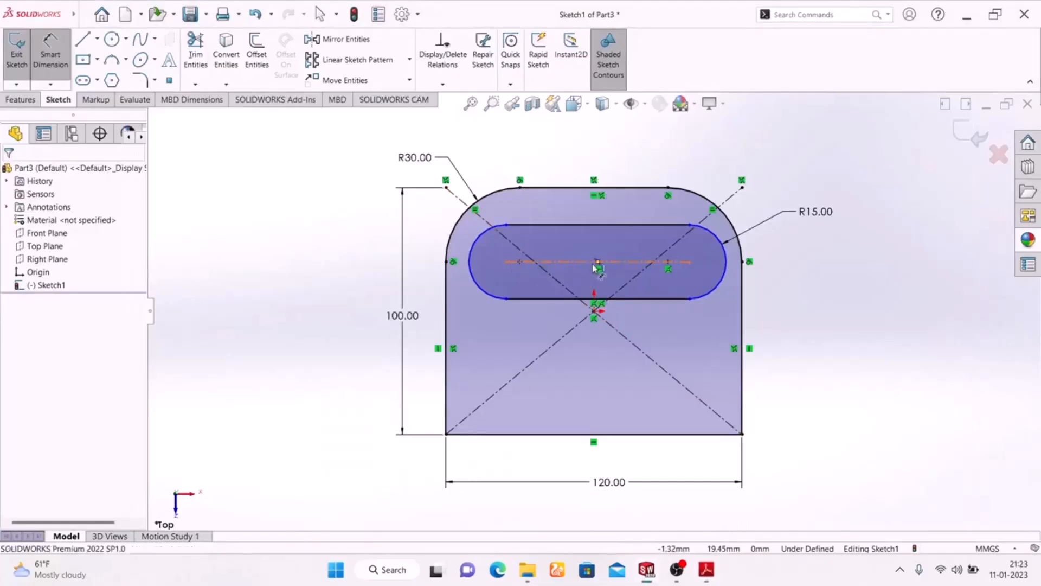
{"action": "left_click", "coordinate": [601, 149]}
{"action": "type", "text": "60"}
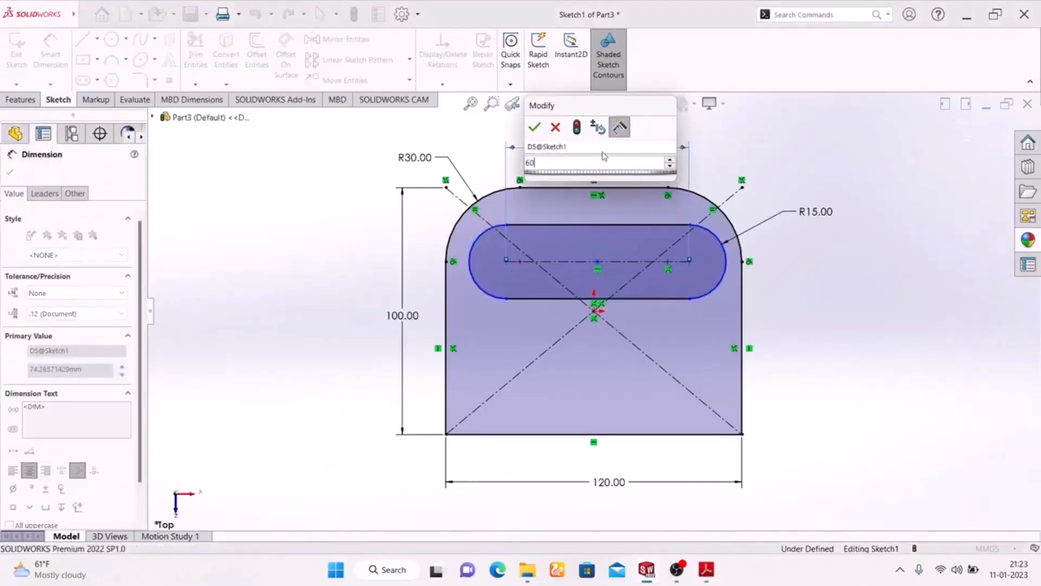
{"action": "key", "text": "Return"}
{"action": "left_click", "coordinate": [858, 352]}
{"action": "right_click", "coordinate": [864, 228]}
{"action": "left_click", "coordinate": [886, 262]}
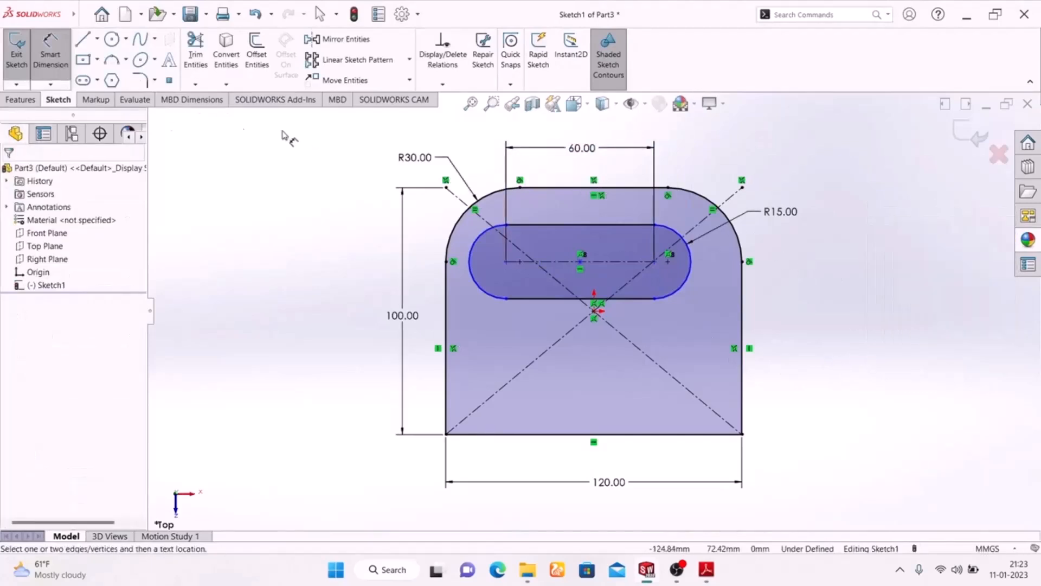
{"action": "left_click", "coordinate": [53, 65]}
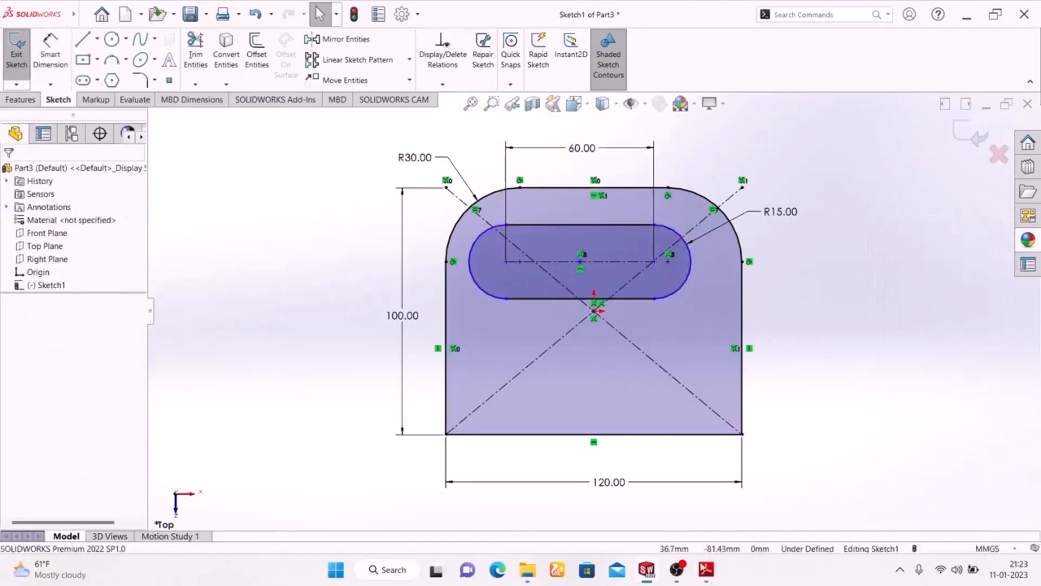
Check the slot position in the drawing and dimension the slot's left arc centre 30 mm from the plate's left edge.
{"action": "left_click", "coordinate": [706, 578]}
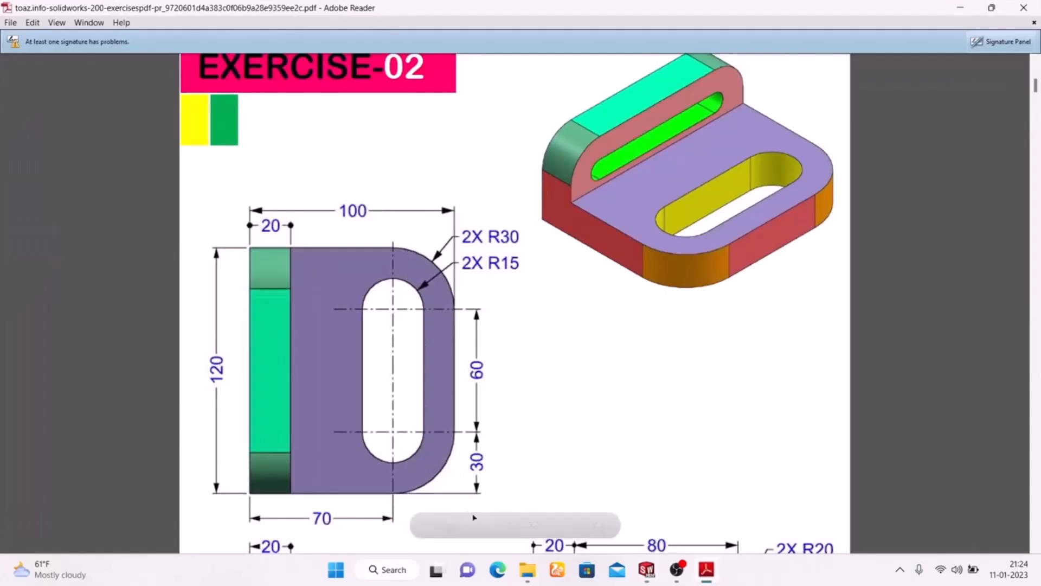
{"action": "left_click", "coordinate": [706, 578]}
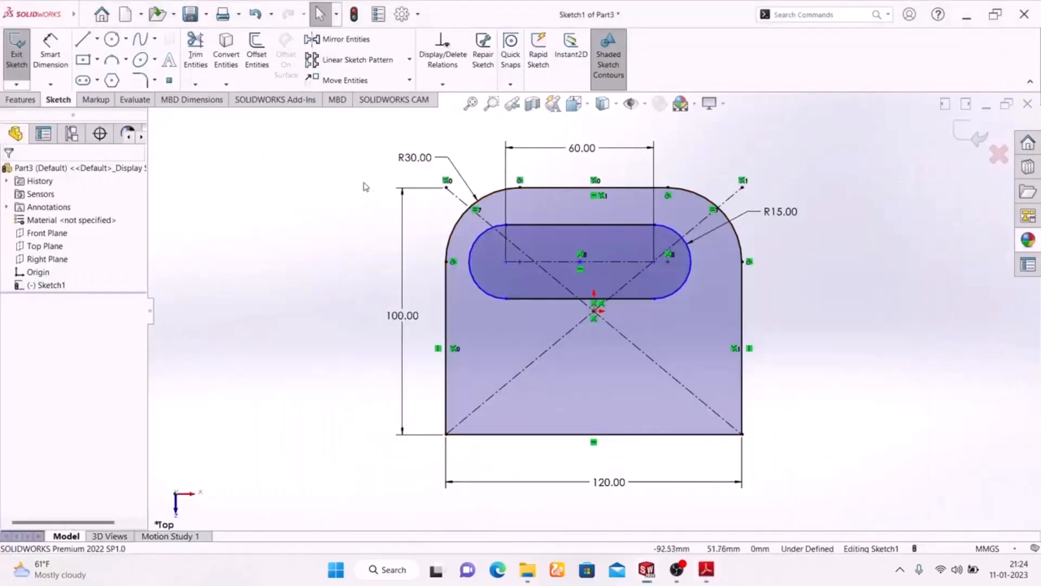
{"action": "left_click", "coordinate": [507, 262]}
{"action": "left_click", "coordinate": [445, 297]}
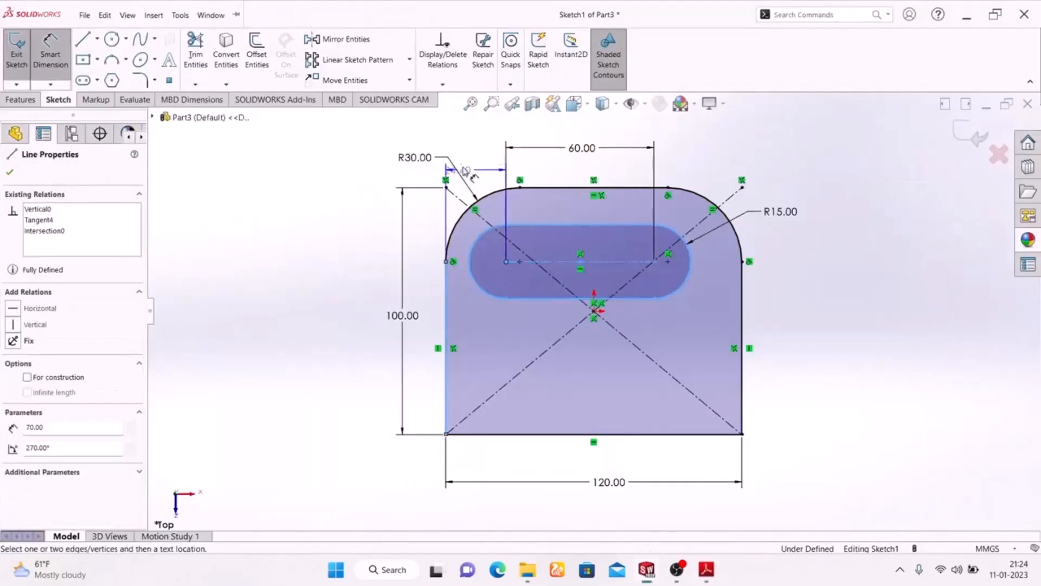
{"action": "left_click", "coordinate": [480, 154]}
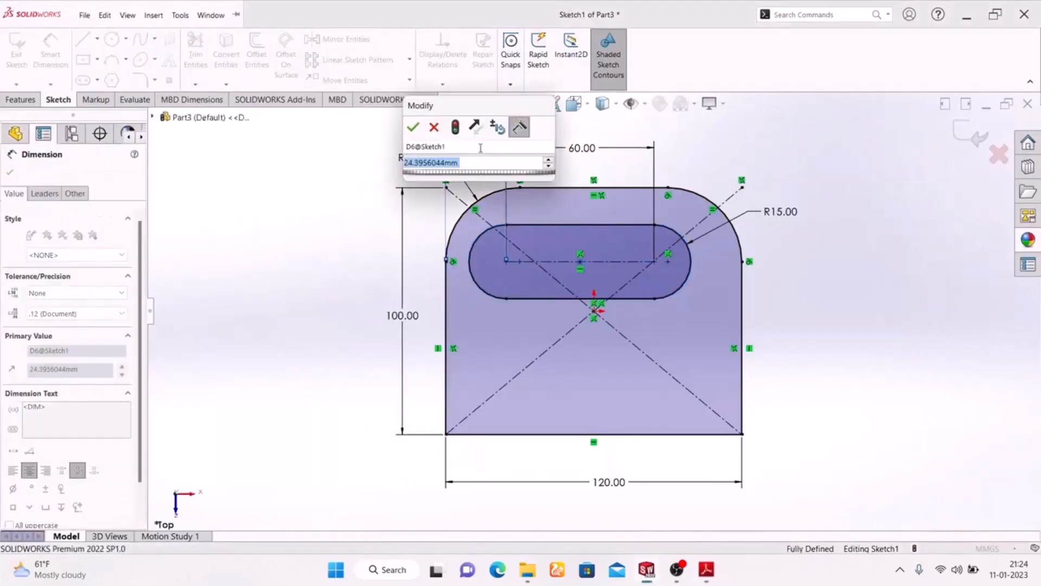
{"action": "type", "text": "30"}
{"action": "key", "text": "Return"}
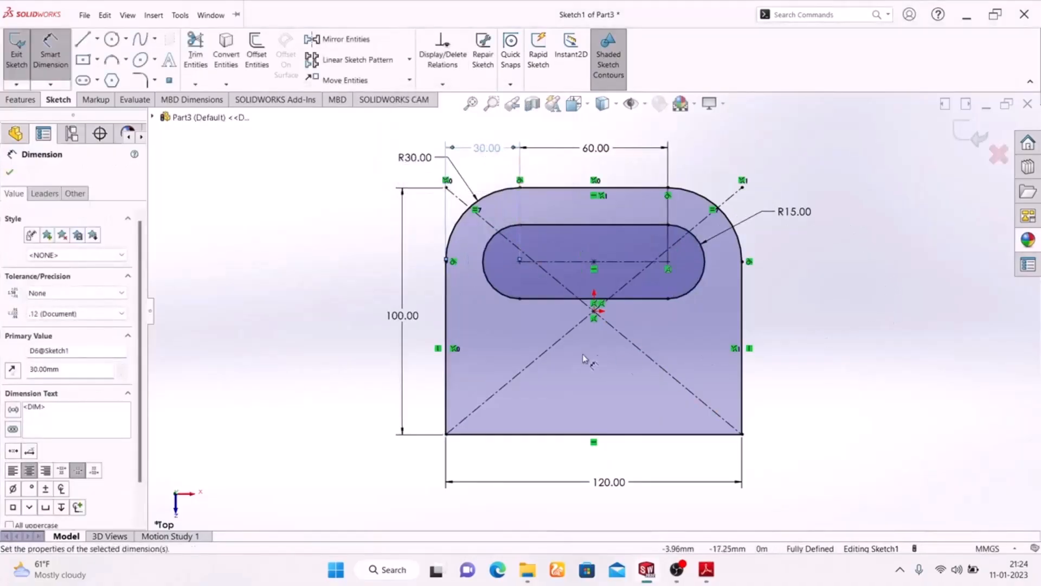
Check the slot offset in the drawing and try to dimension the slot's left arc centre to the plate's lower edge.
{"action": "left_click", "coordinate": [706, 570]}
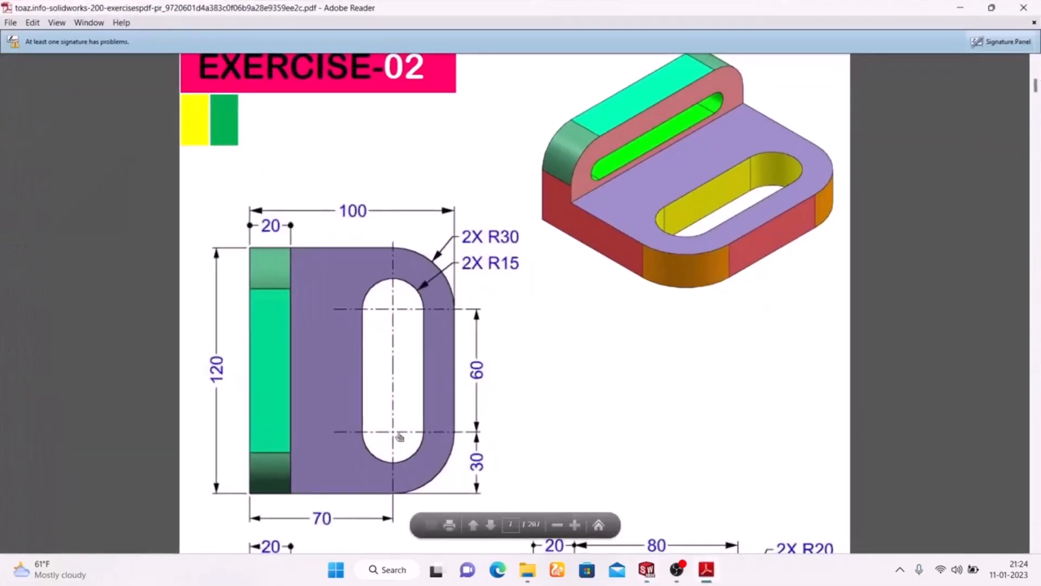
{"action": "left_click", "coordinate": [710, 572]}
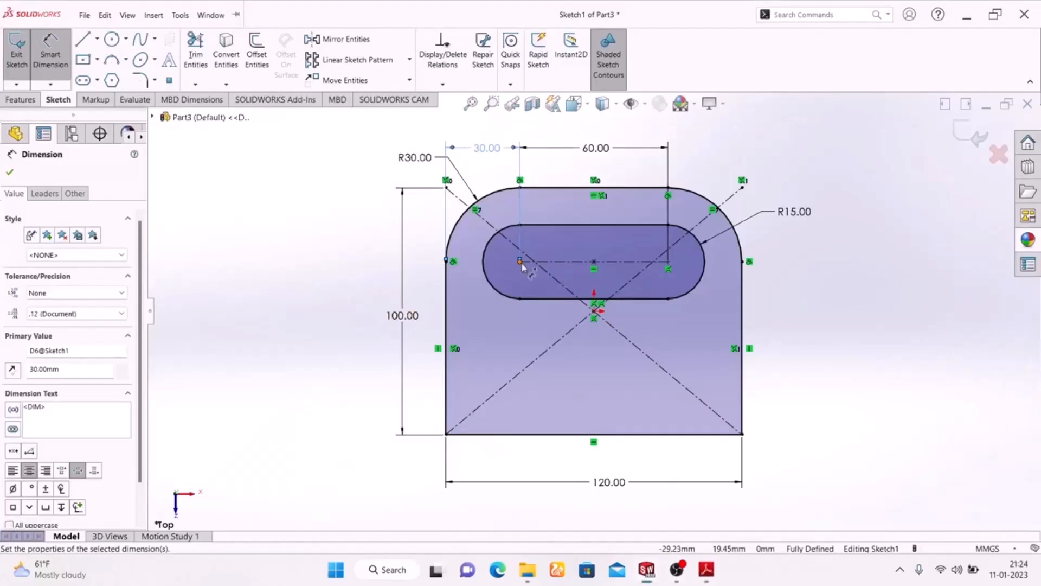
{"action": "left_click", "coordinate": [521, 263]}
{"action": "left_click", "coordinate": [555, 434]}
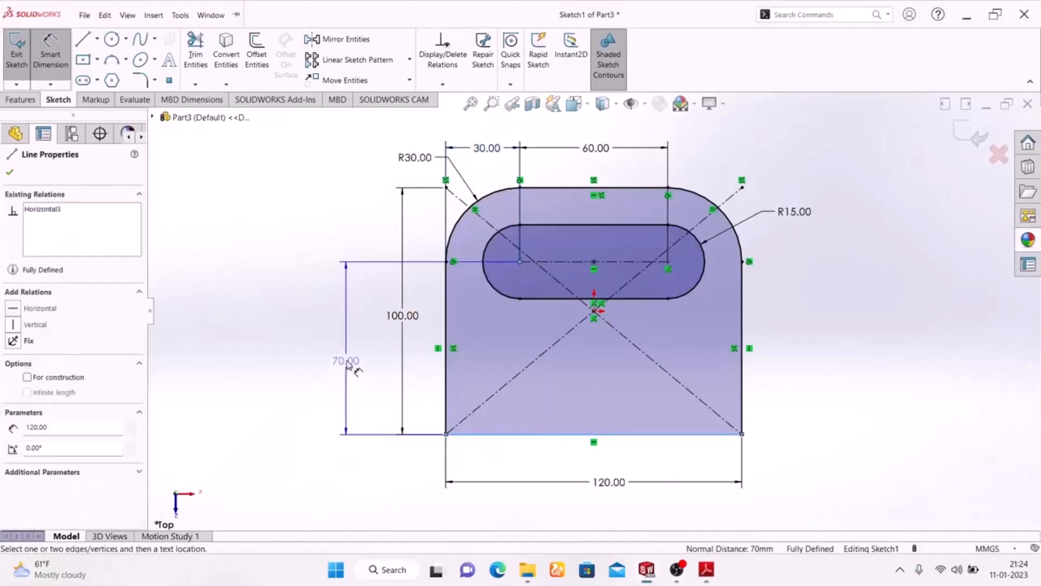
{"action": "left_click", "coordinate": [346, 360]}
{"action": "left_click", "coordinate": [615, 225]}
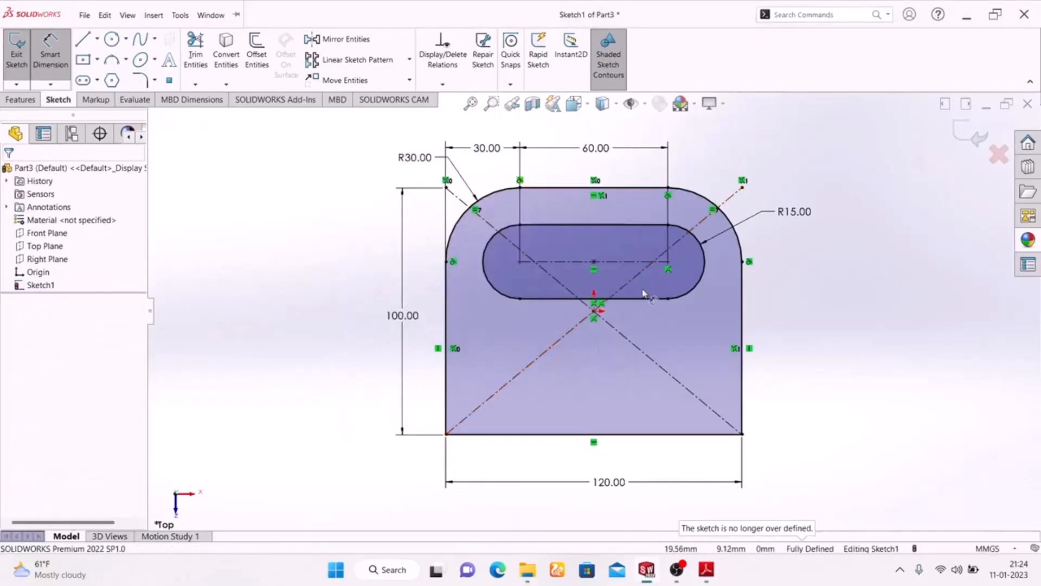
Delete the coincident relation at the slot's right arc centre.
{"action": "scroll", "coordinate": [643, 293], "scroll_direction": "down", "scroll_amount": 5}
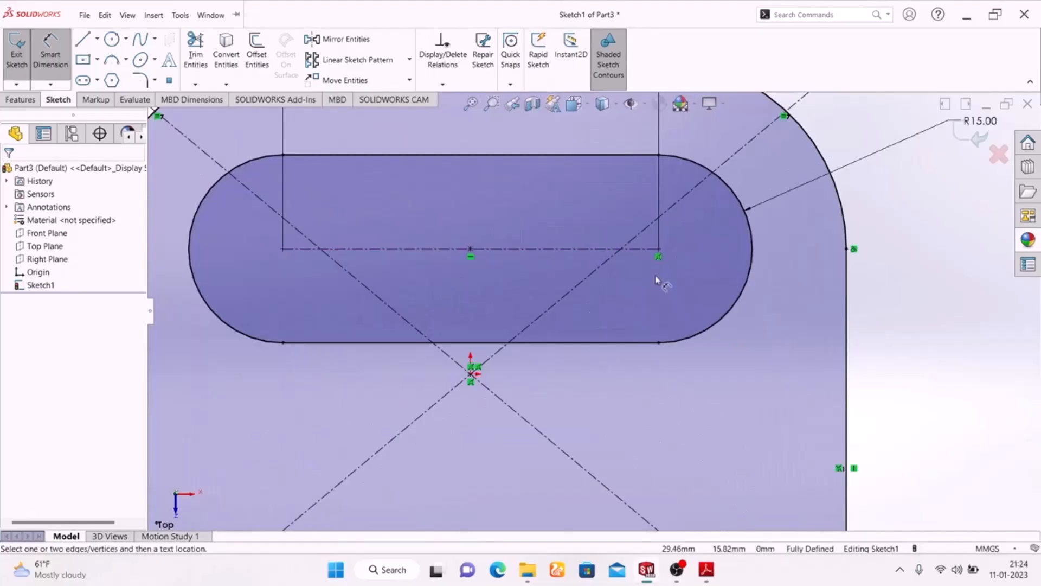
{"action": "key", "text": "Escape"}
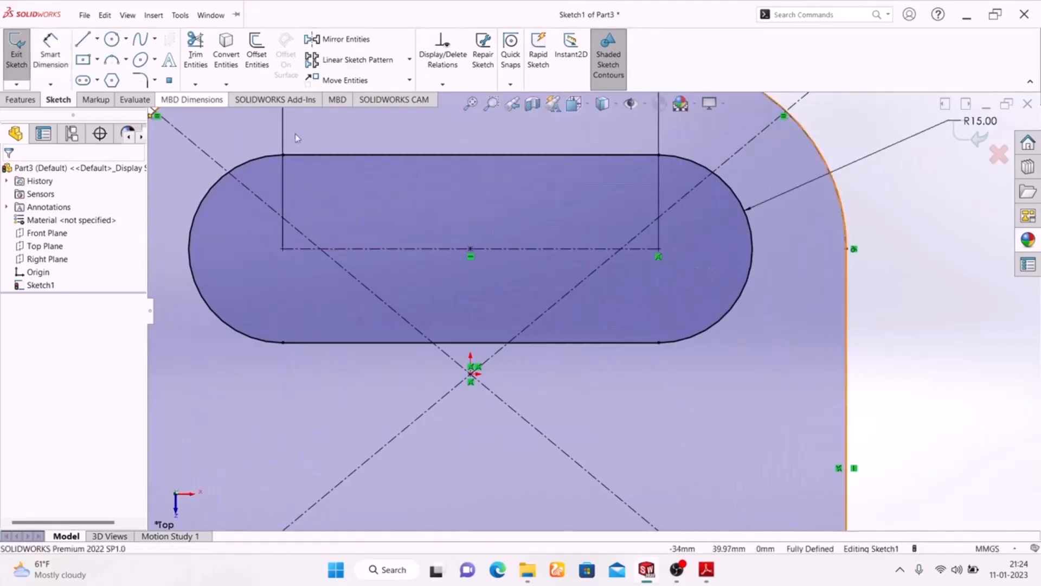
{"action": "left_click", "coordinate": [658, 256]}
{"action": "key", "text": "Delete"}
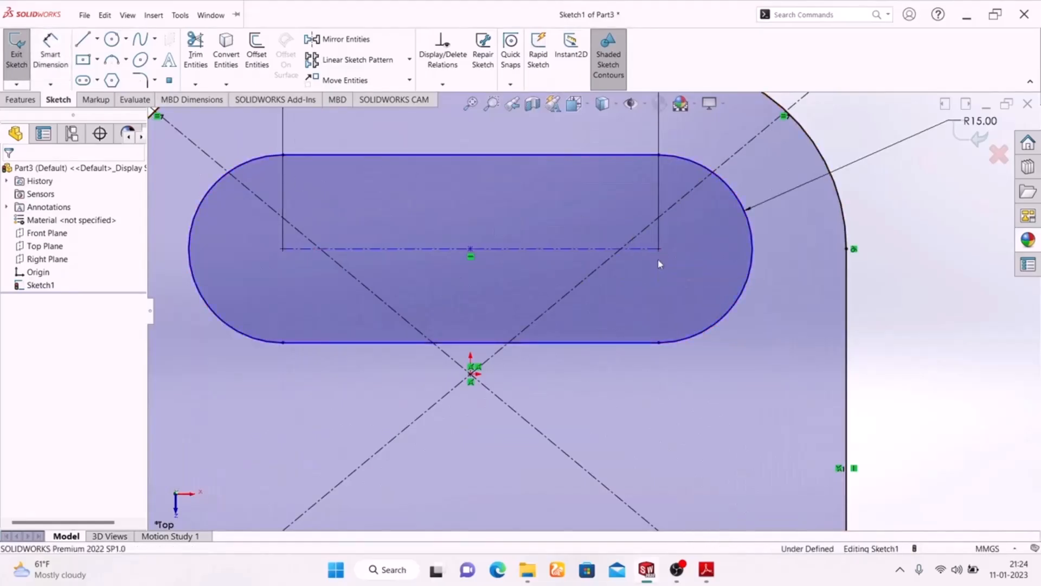
Dimension the slot's centreline 70 mm above the plate's lower edge.
{"action": "scroll", "coordinate": [673, 294], "scroll_direction": "up", "scroll_amount": 6}
{"action": "left_click", "coordinate": [51, 52]}
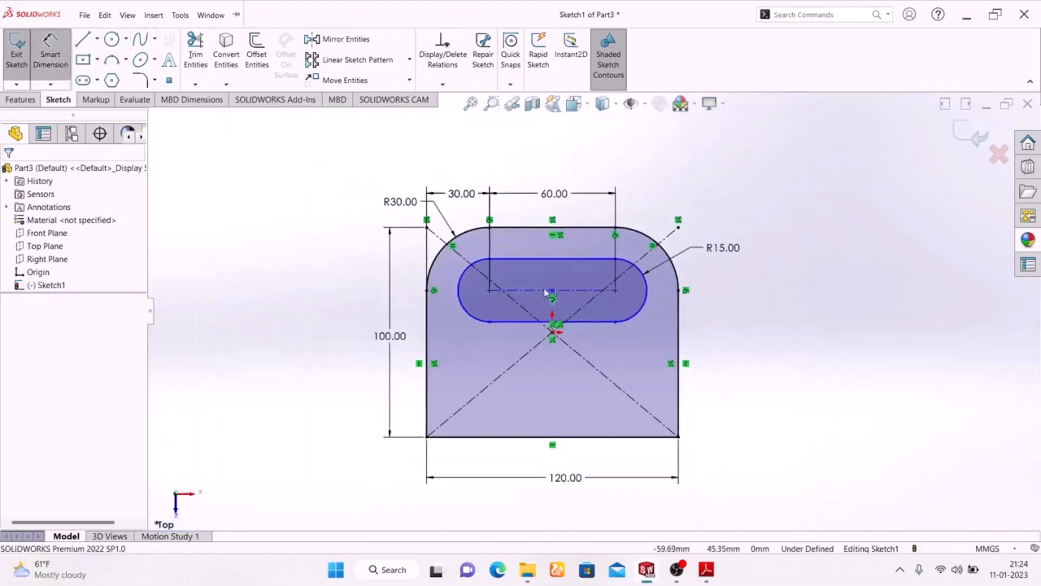
{"action": "left_click", "coordinate": [587, 302]}
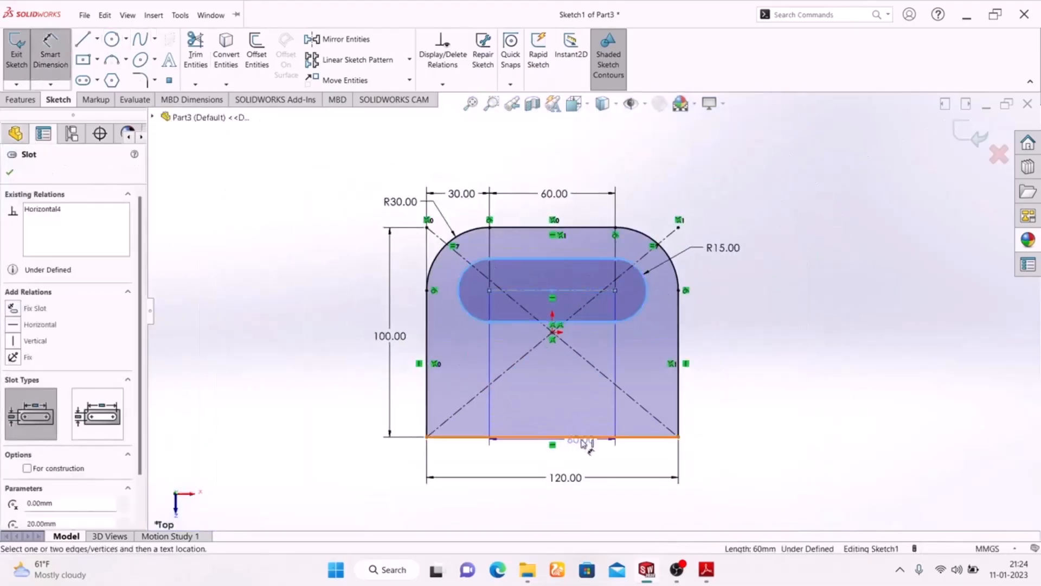
{"action": "left_click", "coordinate": [586, 437]}
{"action": "left_click", "coordinate": [725, 364]}
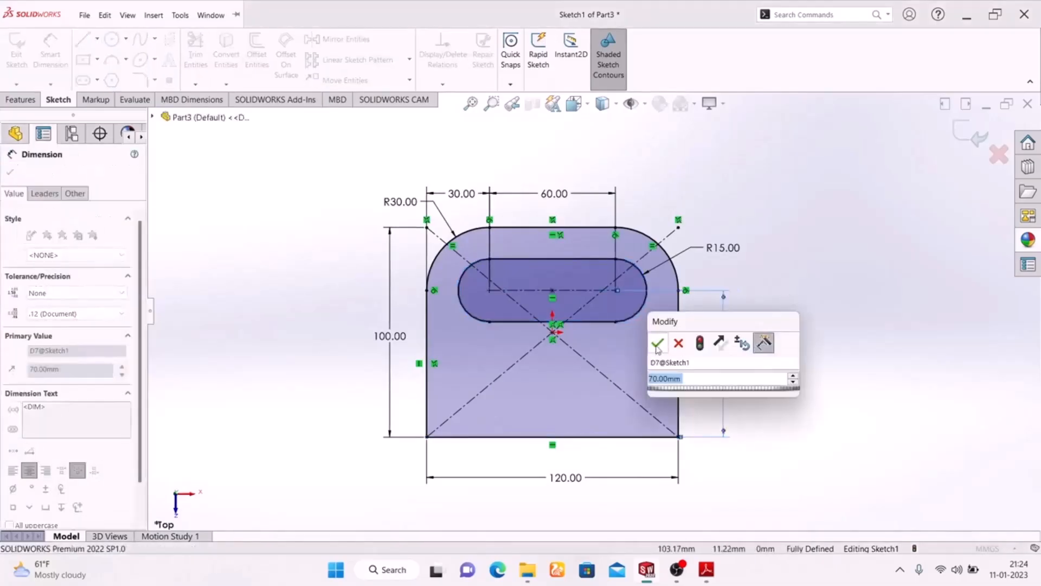
{"action": "left_click", "coordinate": [658, 344]}
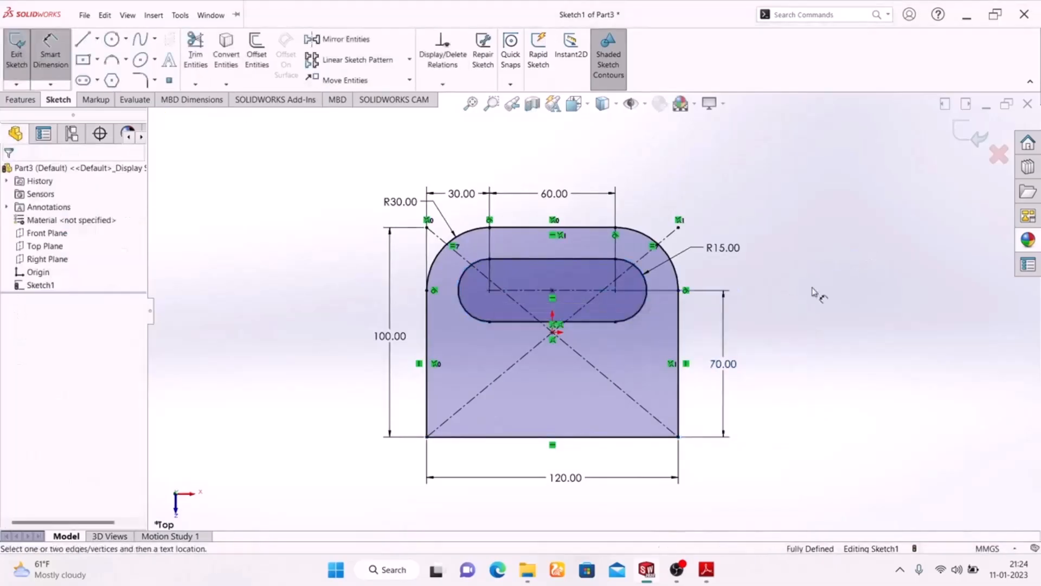
Compare the base sketch with the drawing, exit the sketch and show it in isometric view.
{"action": "left_click", "coordinate": [706, 573]}
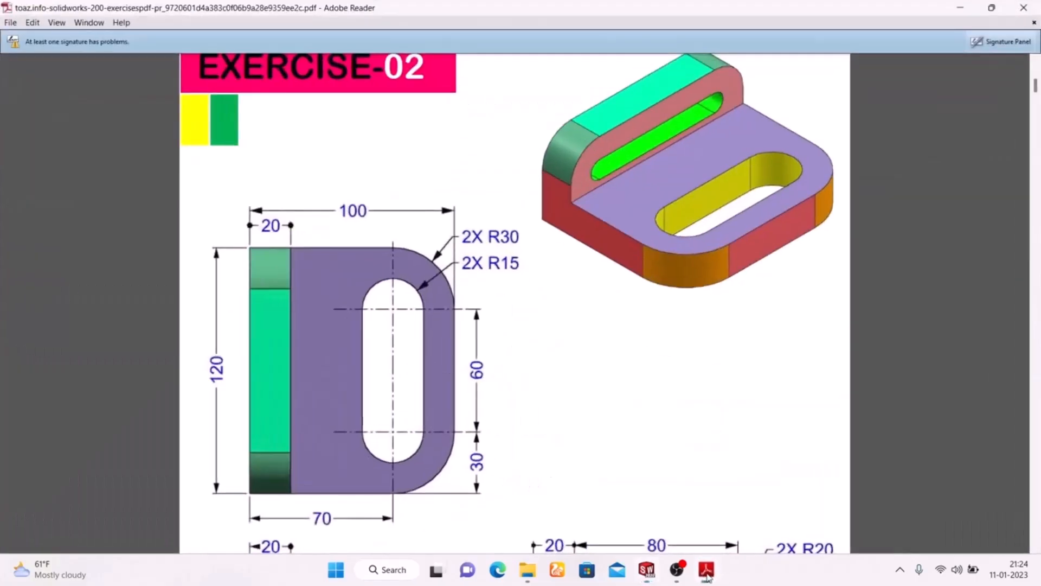
{"action": "left_click", "coordinate": [707, 575]}
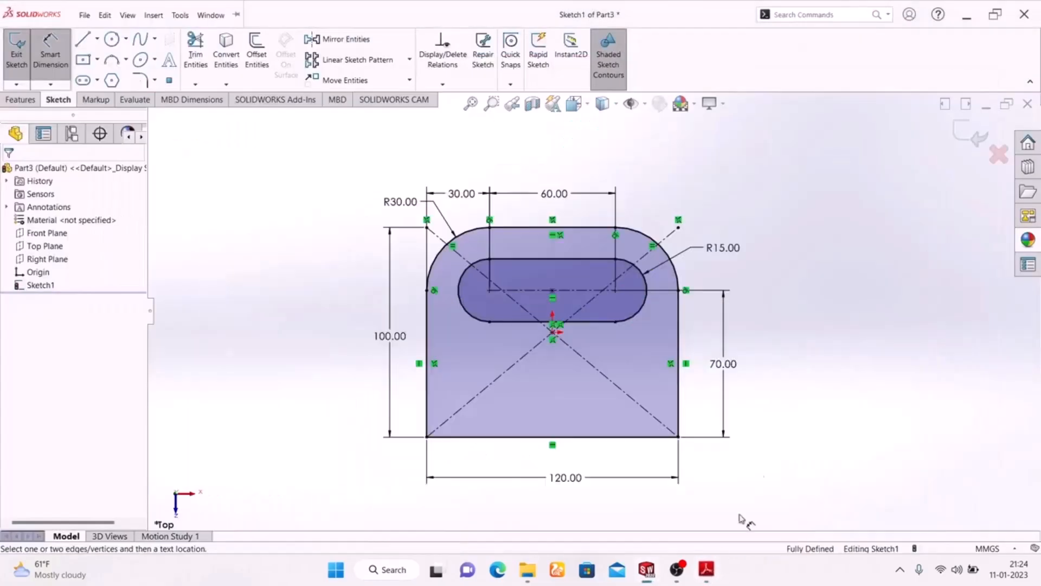
{"action": "left_click", "coordinate": [964, 139]}
{"action": "mouse_move", "coordinate": [823, 278]}
{"action": "middle_mouse_down"}
{"action": "mouse_move", "coordinate": [586, 381]}
{"action": "mouse_move", "coordinate": [786, 453]}
{"action": "mouse_move", "coordinate": [797, 425]}
{"action": "middle_mouse_up"}
{"action": "key", "text": "space"}
{"action": "left_click", "coordinate": [958, 456]}
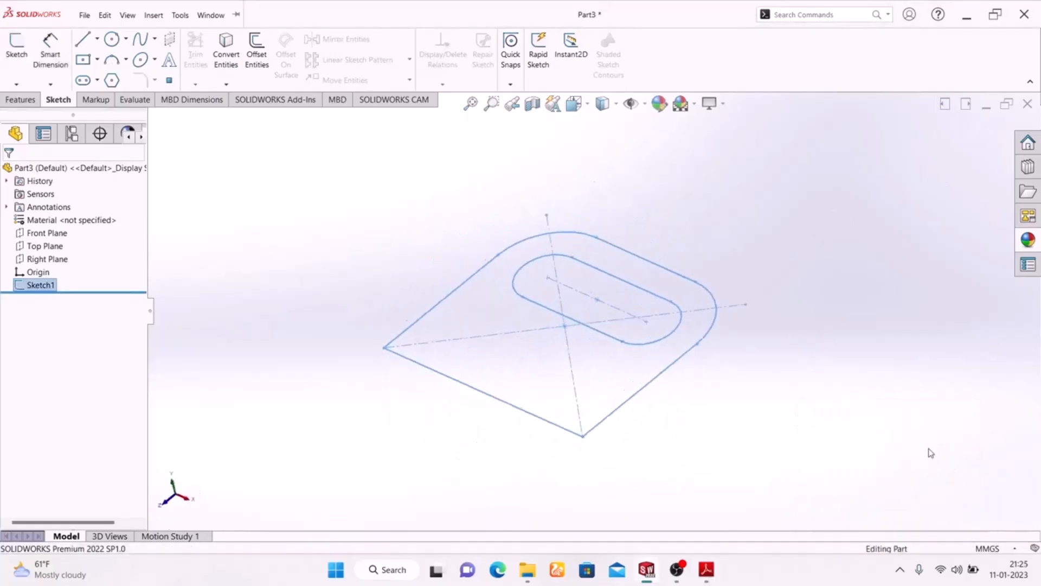
Extrude the slotted base sketch as a blind boss, 20 mm thick.
{"action": "left_click", "coordinate": [21, 99]}
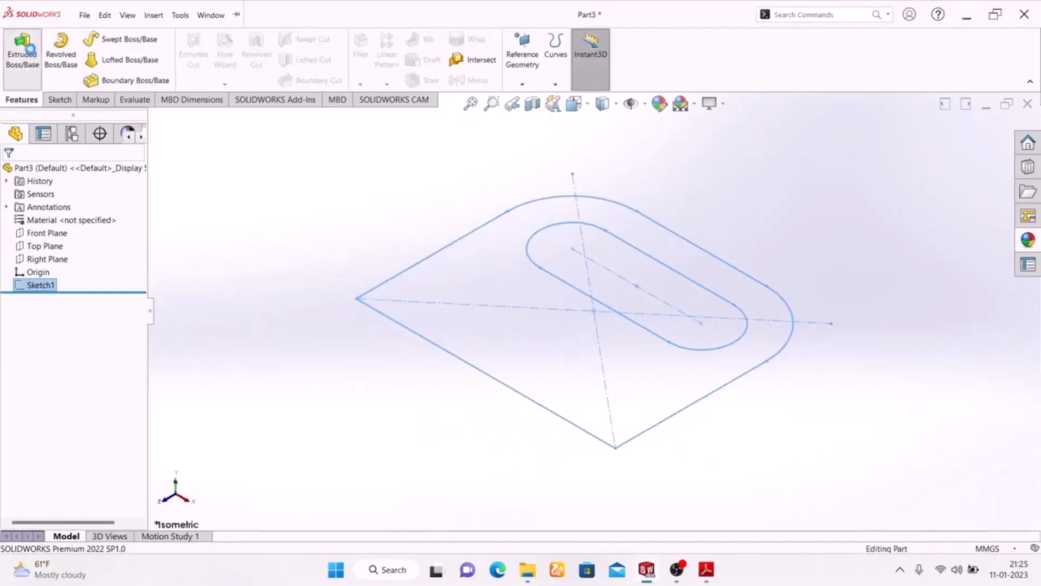
{"action": "left_click", "coordinate": [22, 54]}
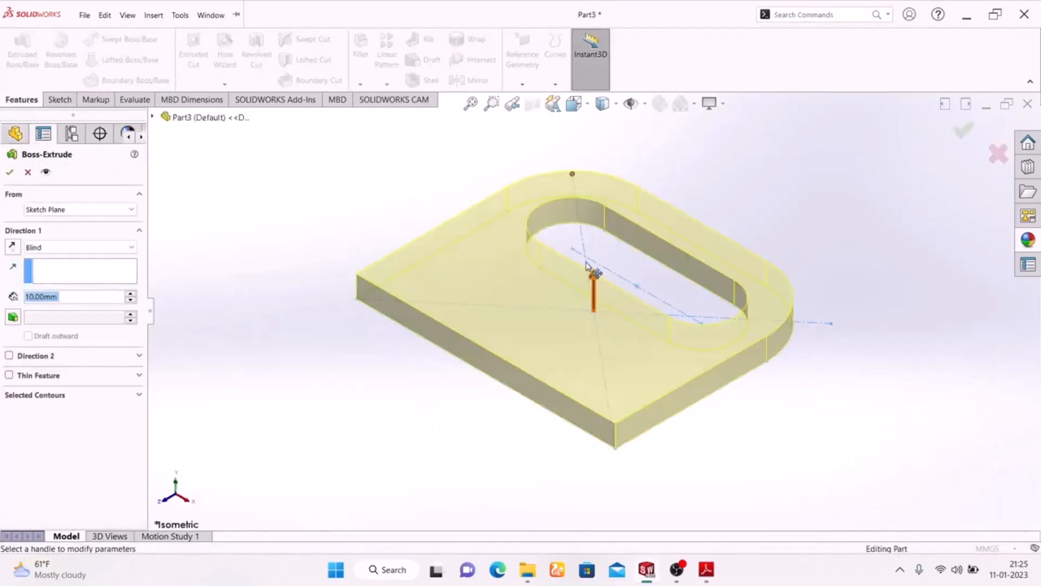
{"action": "left_click", "coordinate": [705, 576]}
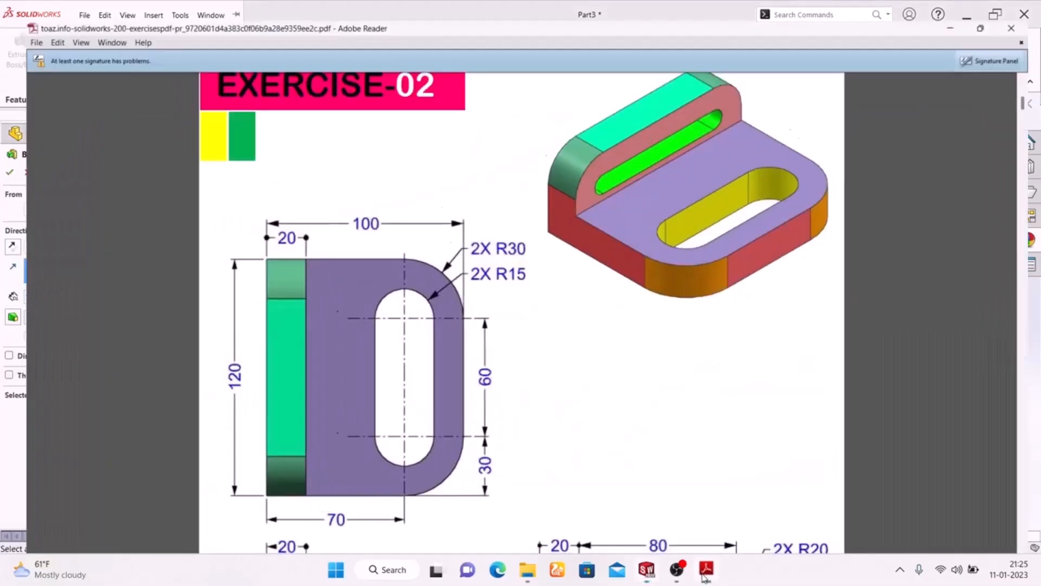
{"action": "left_click", "coordinate": [705, 576]}
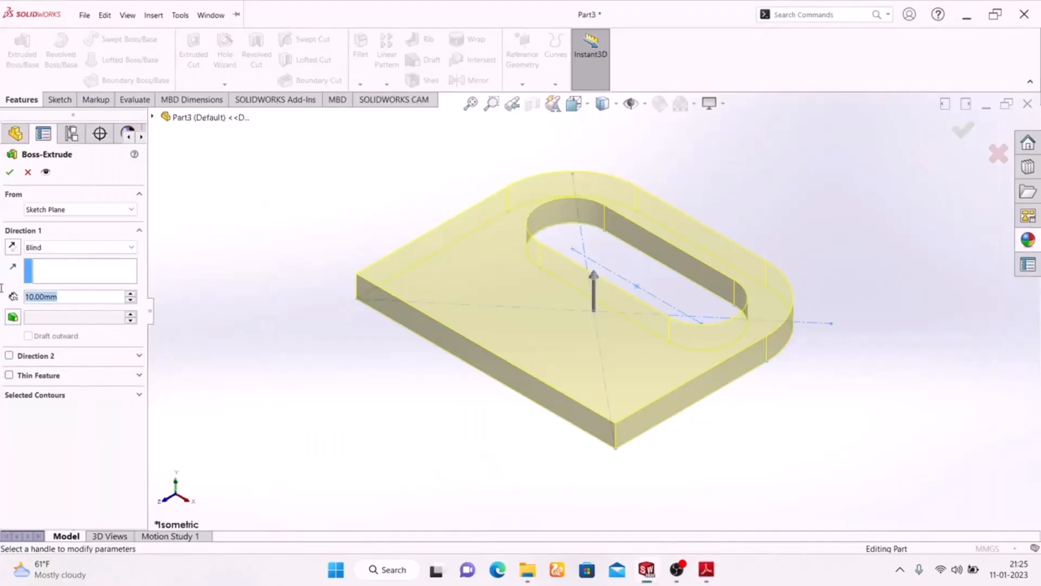
{"action": "type", "text": "20"}
{"action": "key", "text": "Return"}
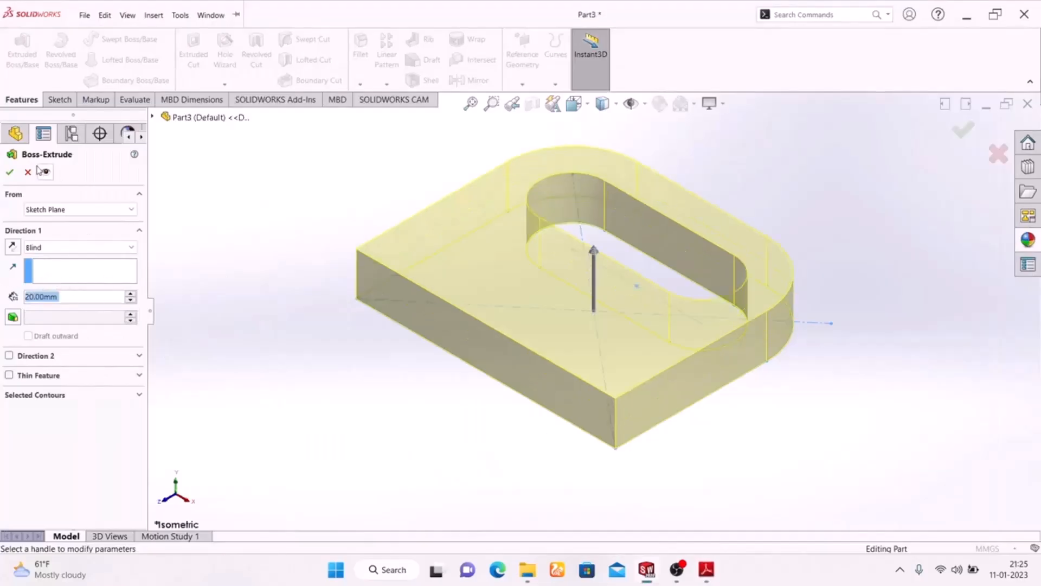
{"action": "left_click", "coordinate": [10, 172]}
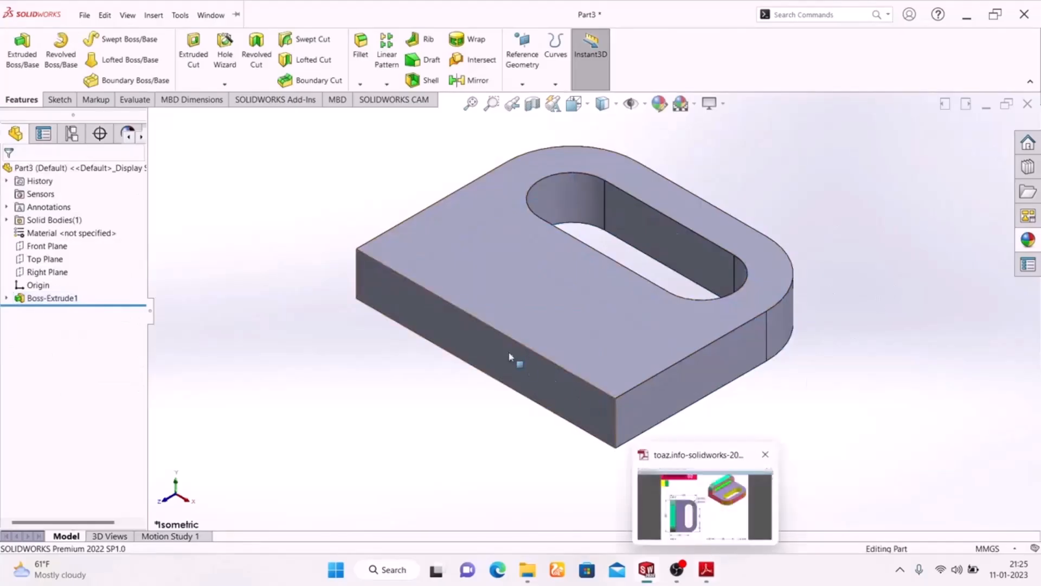
Start a sketch on the base's straight 120 mm side face and draw a full-width corner rectangle about 22 mm high above its upper edge.
{"action": "left_click", "coordinate": [511, 372]}
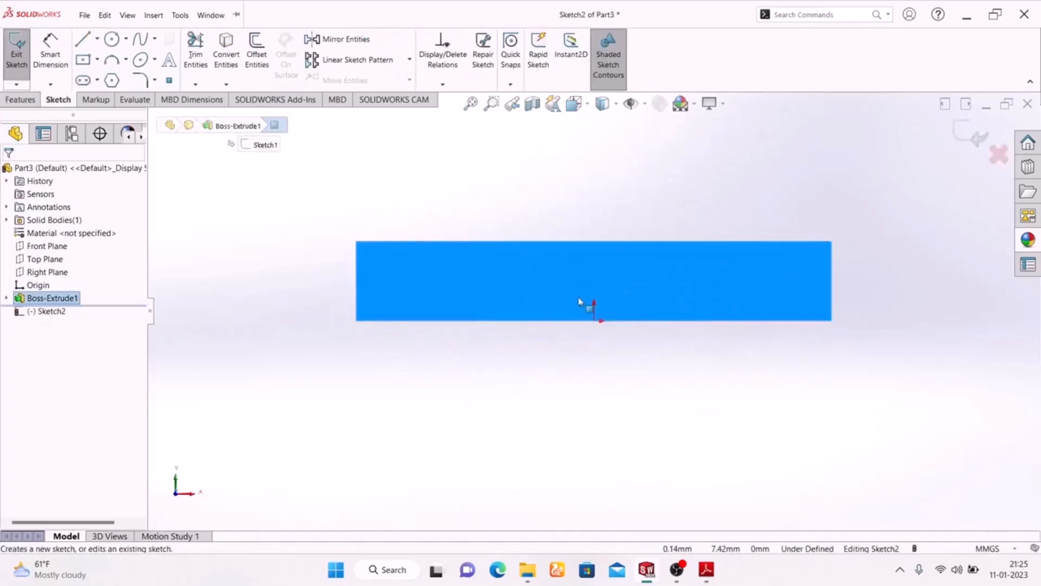
{"action": "left_click", "coordinate": [98, 59]}
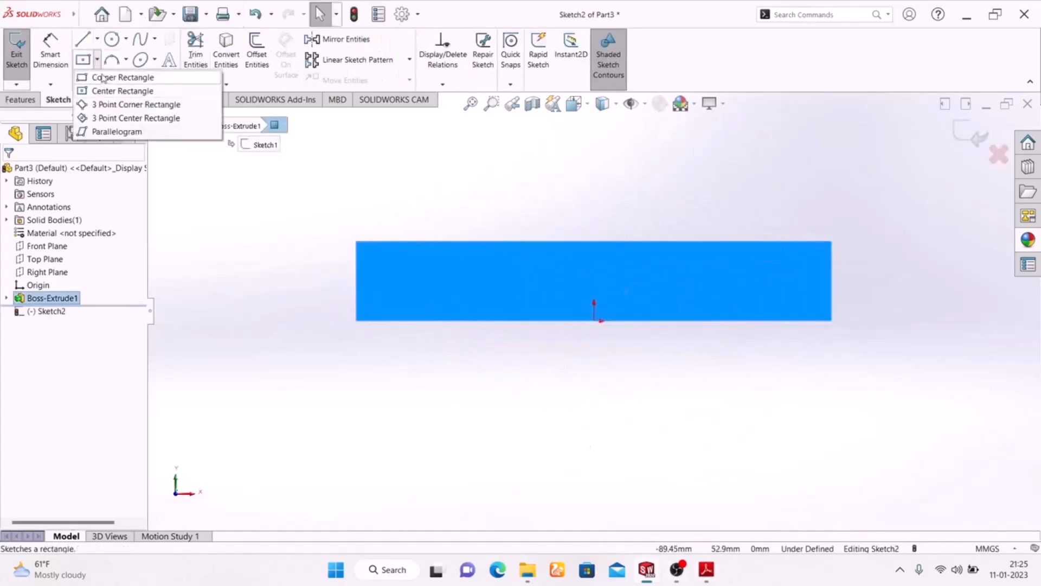
{"action": "left_click", "coordinate": [109, 77]}
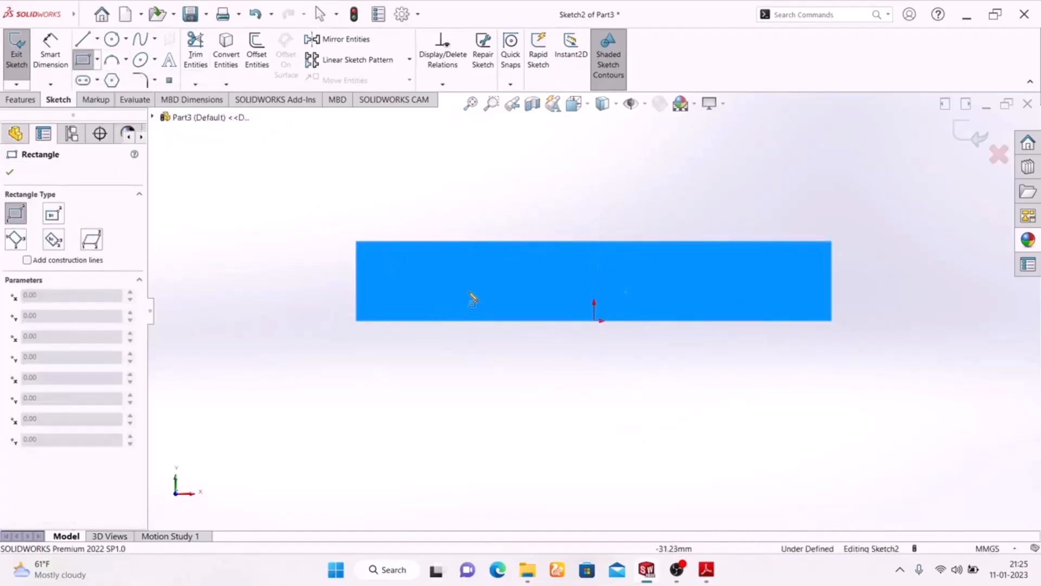
{"action": "left_click", "coordinate": [357, 242]}
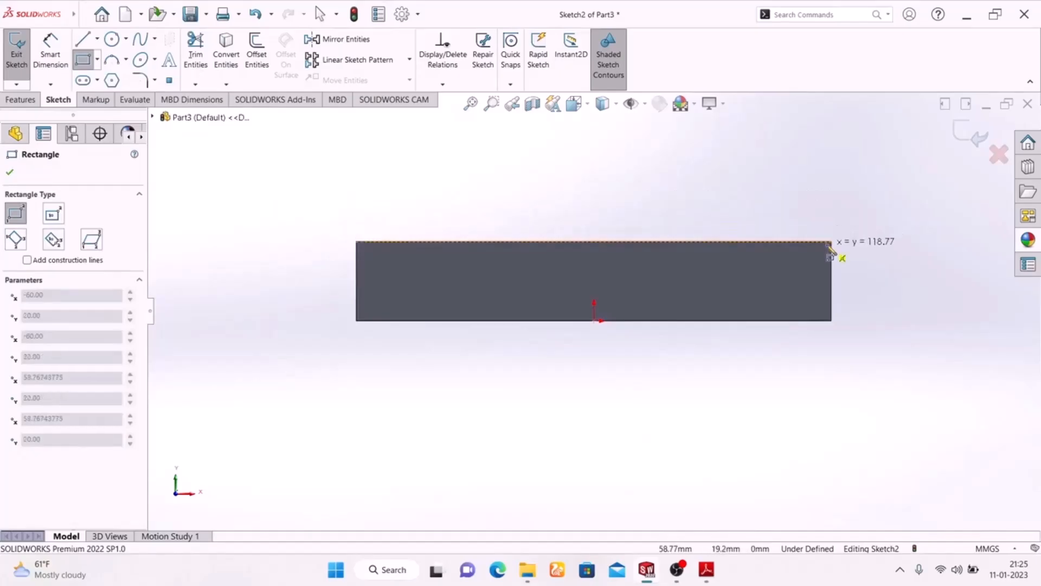
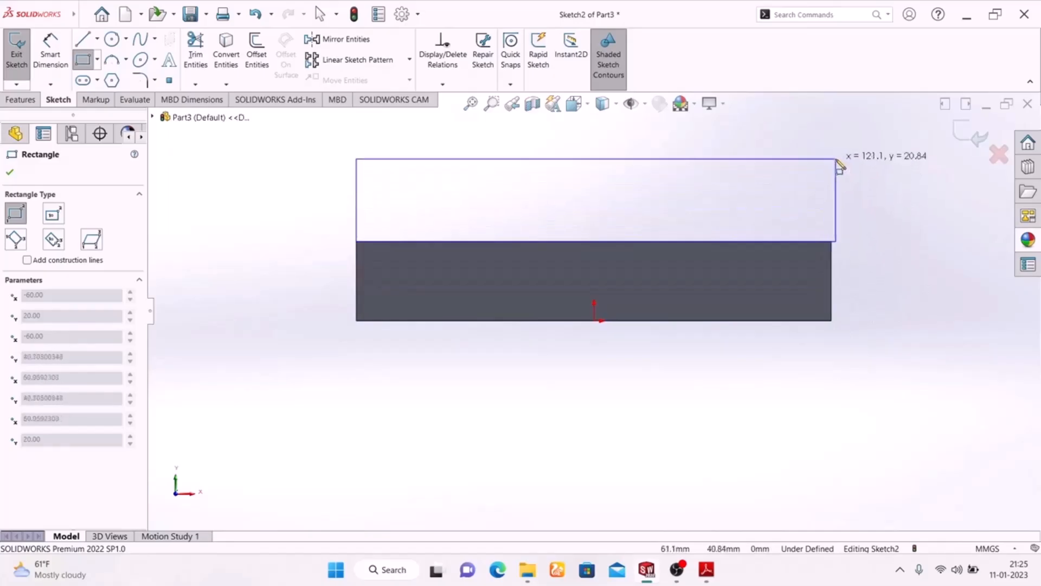
{"action": "left_click", "coordinate": [834, 155]}
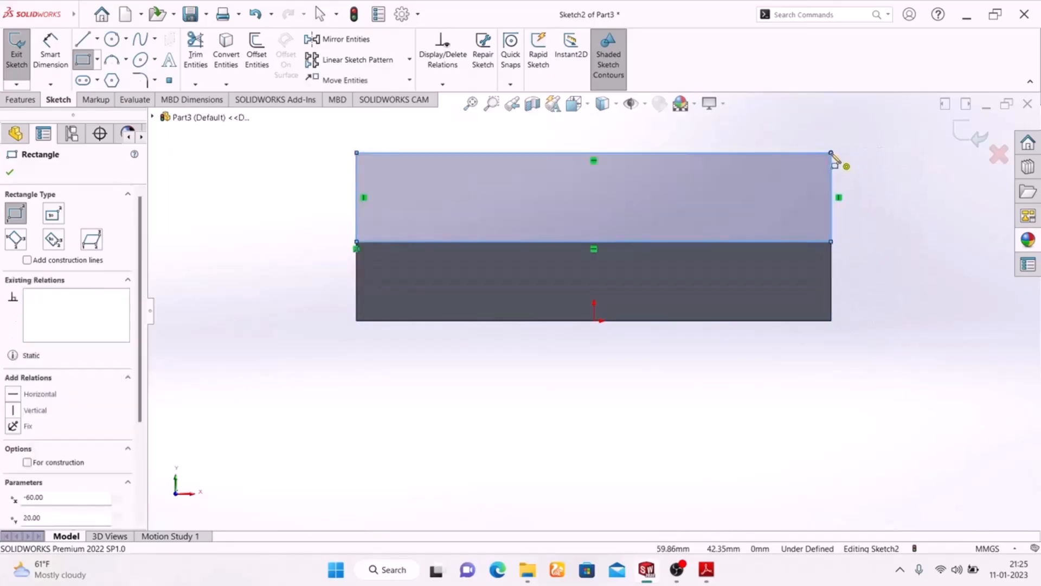
{"action": "right_click", "coordinate": [904, 208]}
{"action": "left_click", "coordinate": [916, 208]}
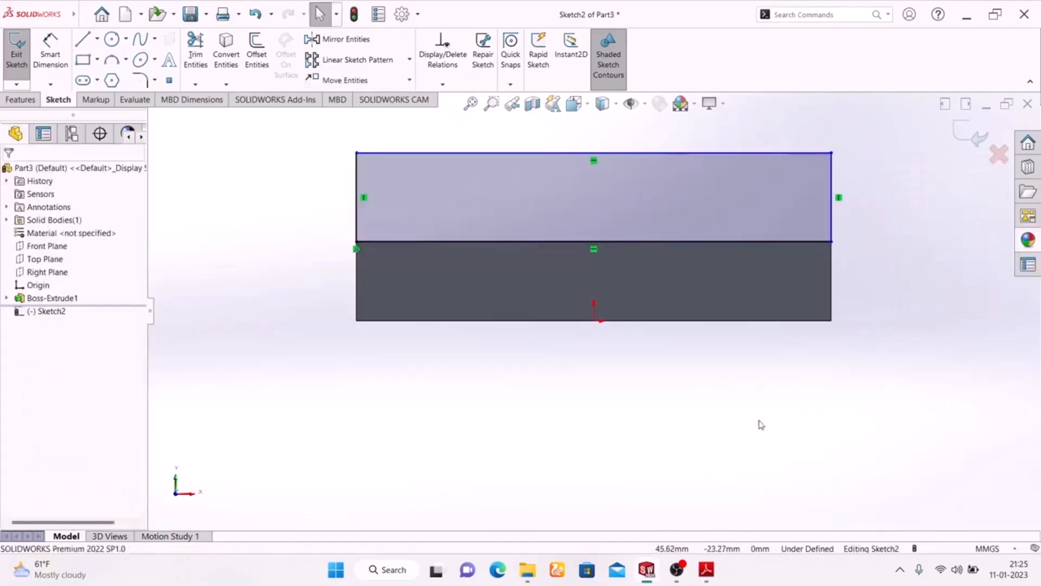
Check the flange height in the PDF drawing and dimension the rectangle's vertical edge at 30 mm.
{"action": "left_click", "coordinate": [50, 55]}
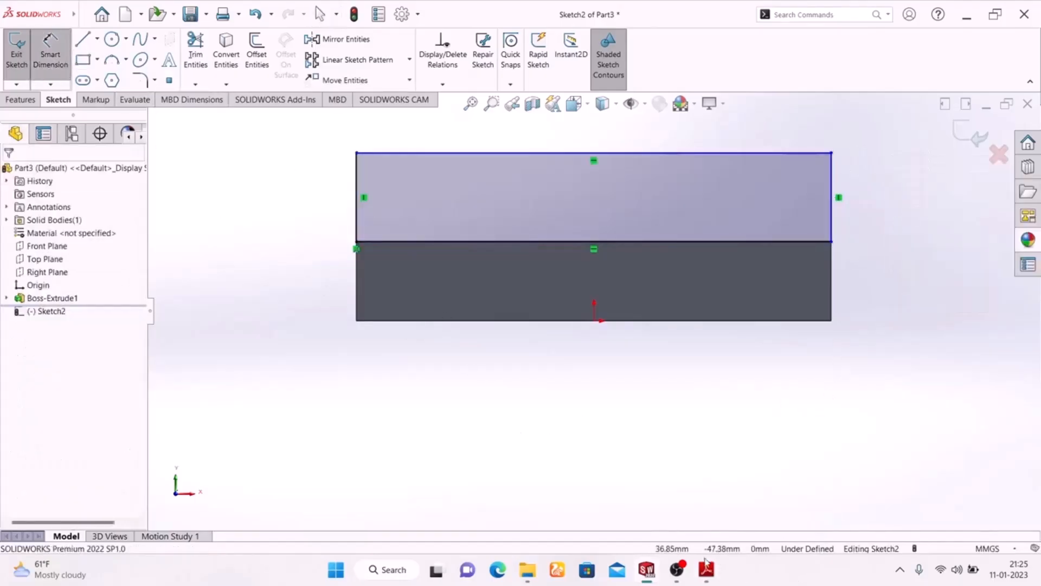
{"action": "left_click", "coordinate": [704, 574]}
{"action": "scroll", "coordinate": [499, 376], "scroll_direction": "down", "scroll_amount": 5}
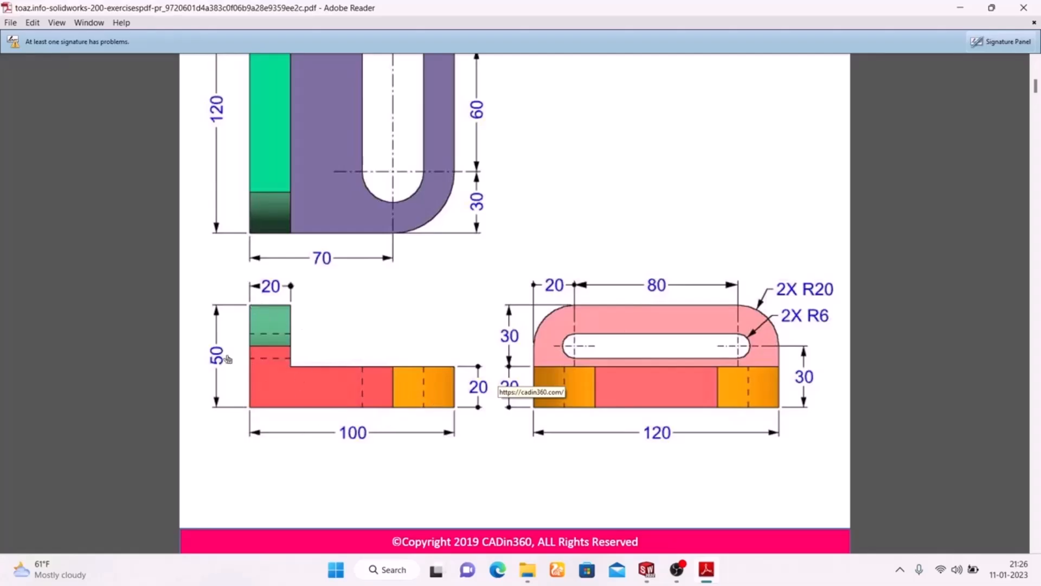
{"action": "scroll", "coordinate": [235, 351], "scroll_direction": "up", "scroll_amount": 8}
{"action": "scroll", "coordinate": [243, 348], "scroll_direction": "down", "scroll_amount": 5}
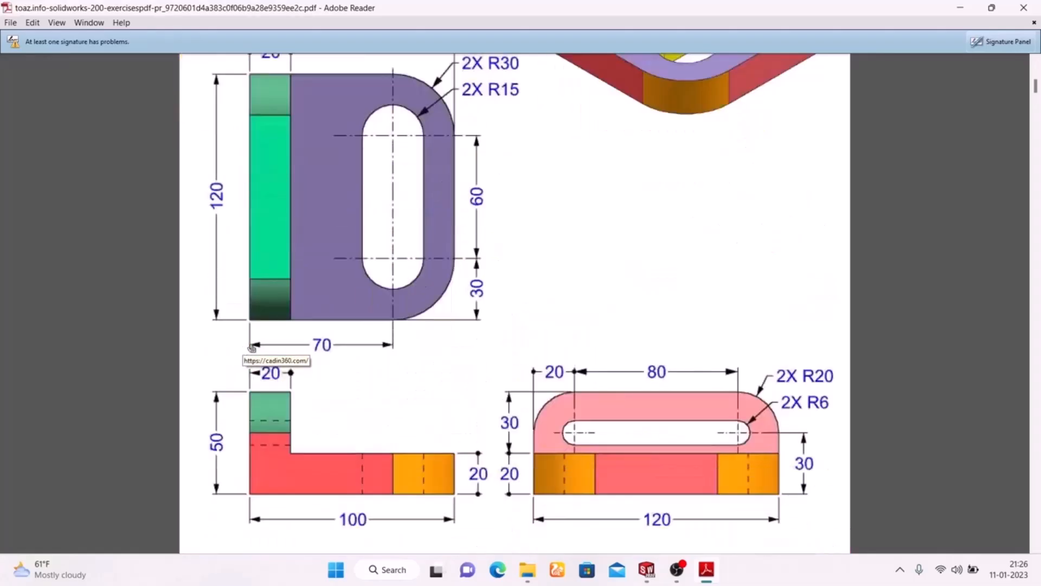
{"action": "left_click", "coordinate": [707, 571]}
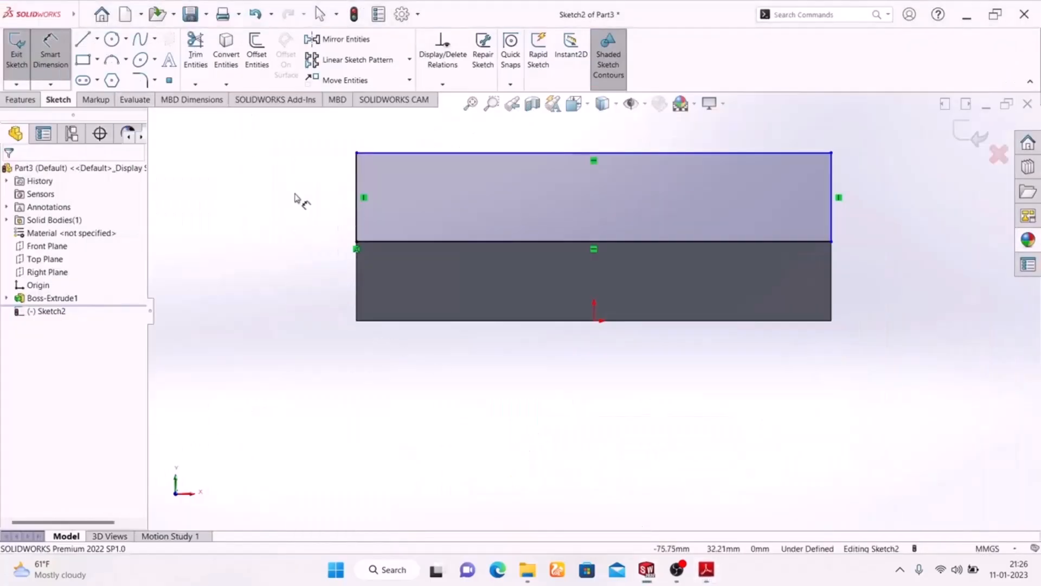
{"action": "left_click", "coordinate": [356, 219]}
{"action": "left_click", "coordinate": [295, 198]}
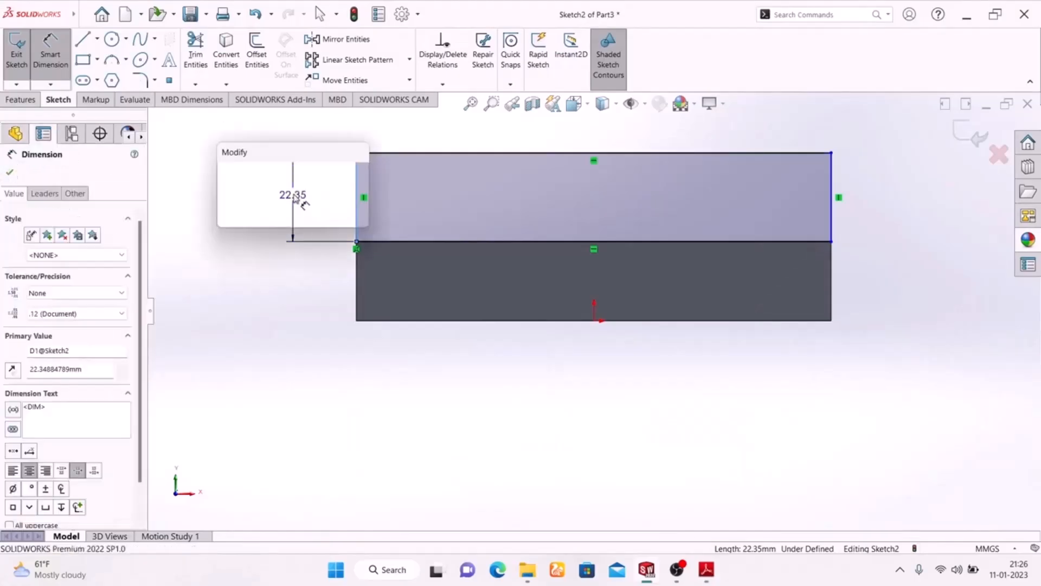
{"action": "type", "text": "3"}
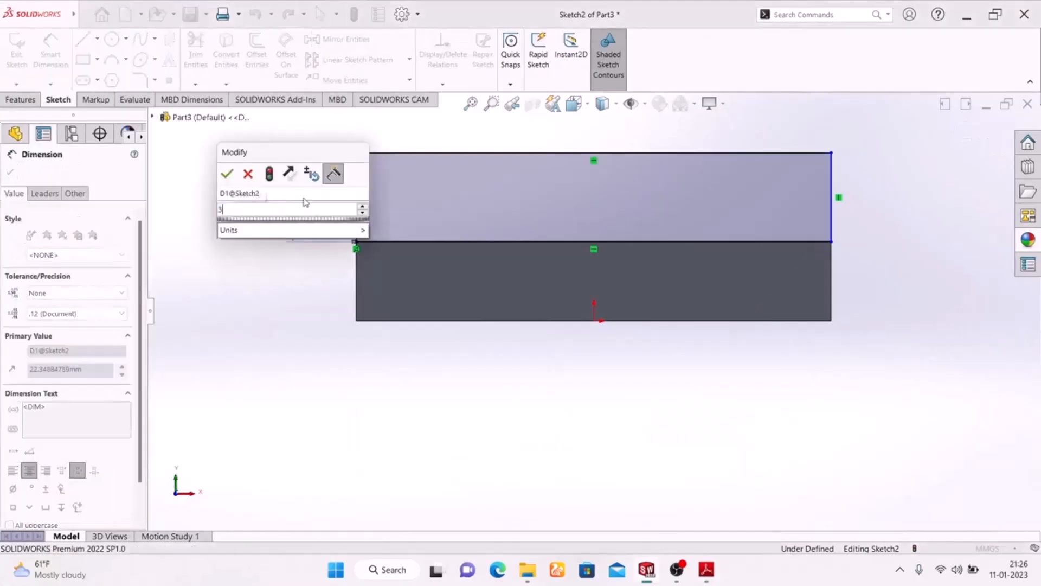
{"action": "type", "text": "0"}
{"action": "key", "text": "Return"}
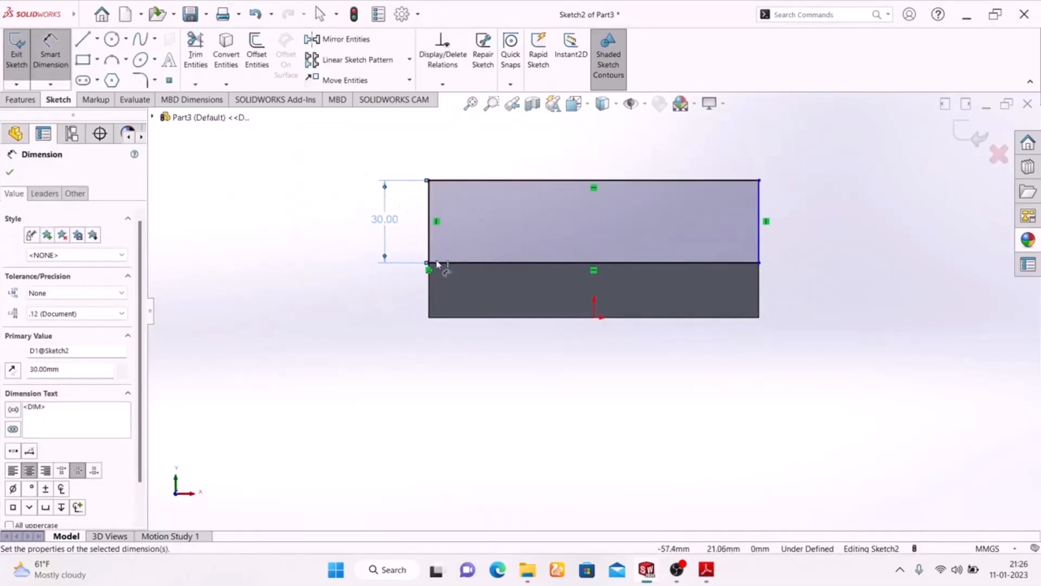
Check the corner radius in the drawing and add 20 mm sketch fillets to the rectangle's two upper corners.
{"action": "left_click", "coordinate": [140, 81]}
{"action": "left_click", "coordinate": [709, 572]}
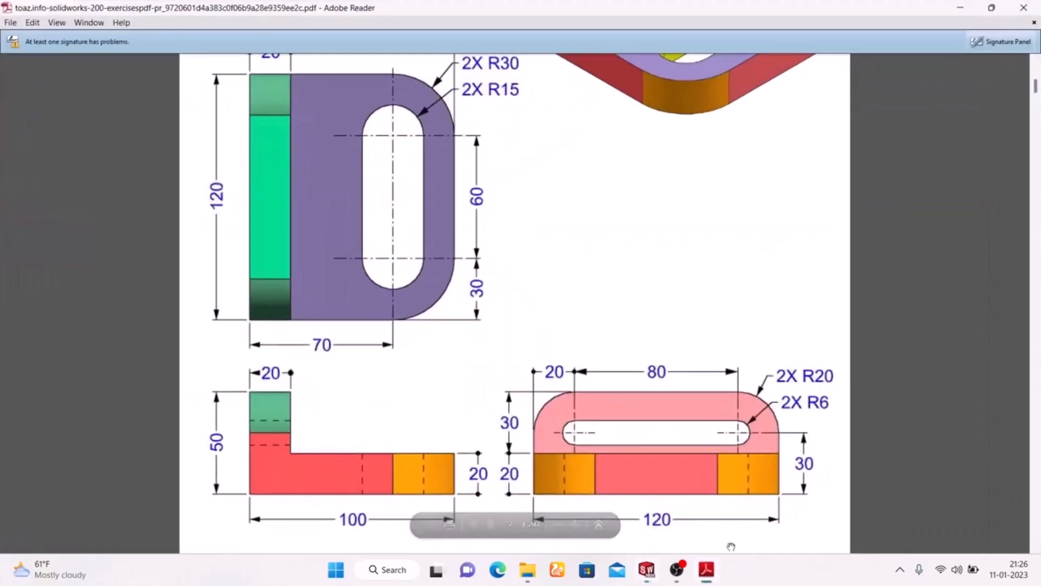
{"action": "left_click", "coordinate": [647, 569]}
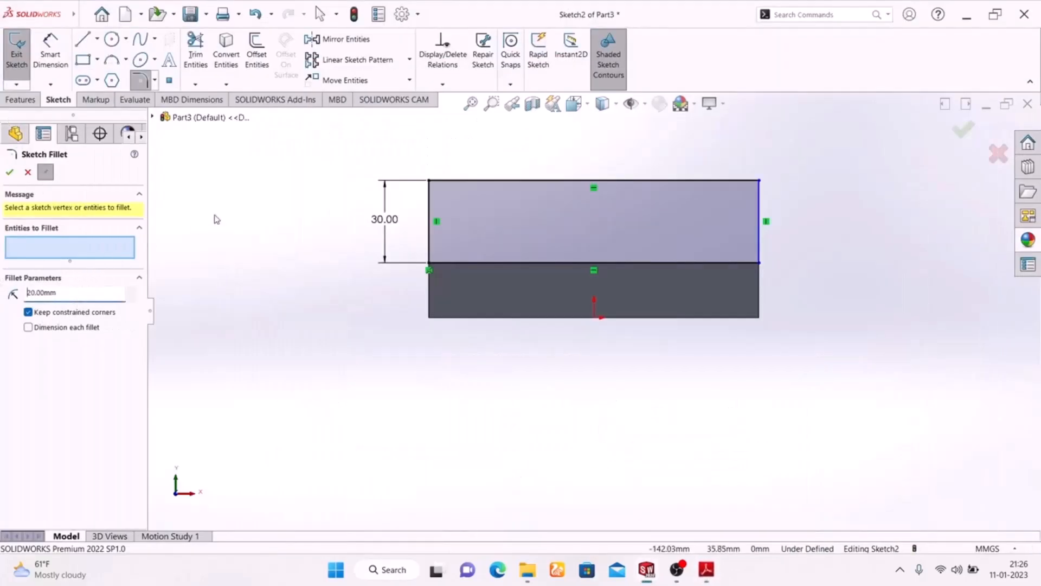
{"action": "left_click", "coordinate": [430, 180]}
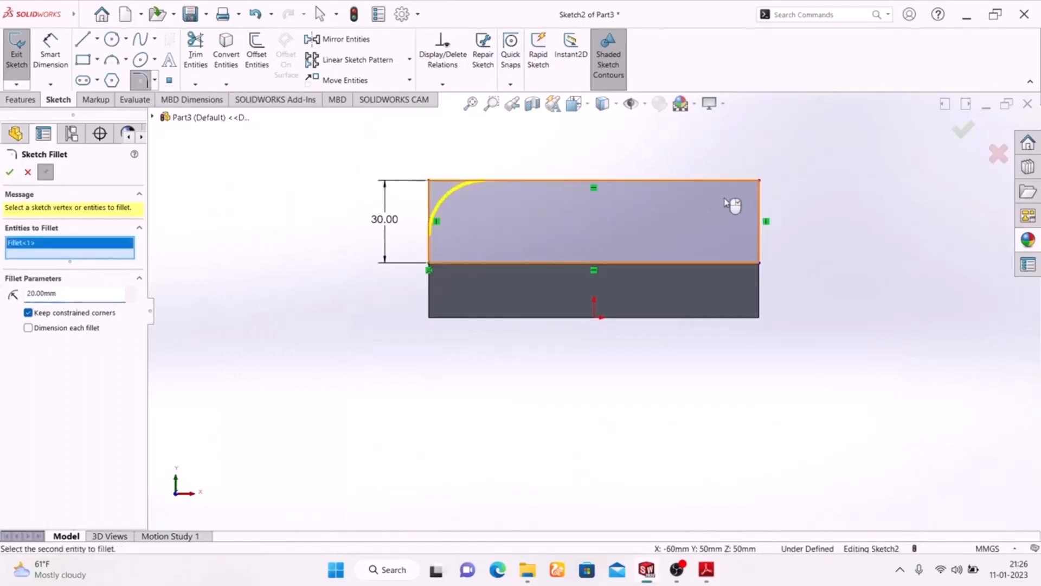
{"action": "left_click", "coordinate": [759, 182]}
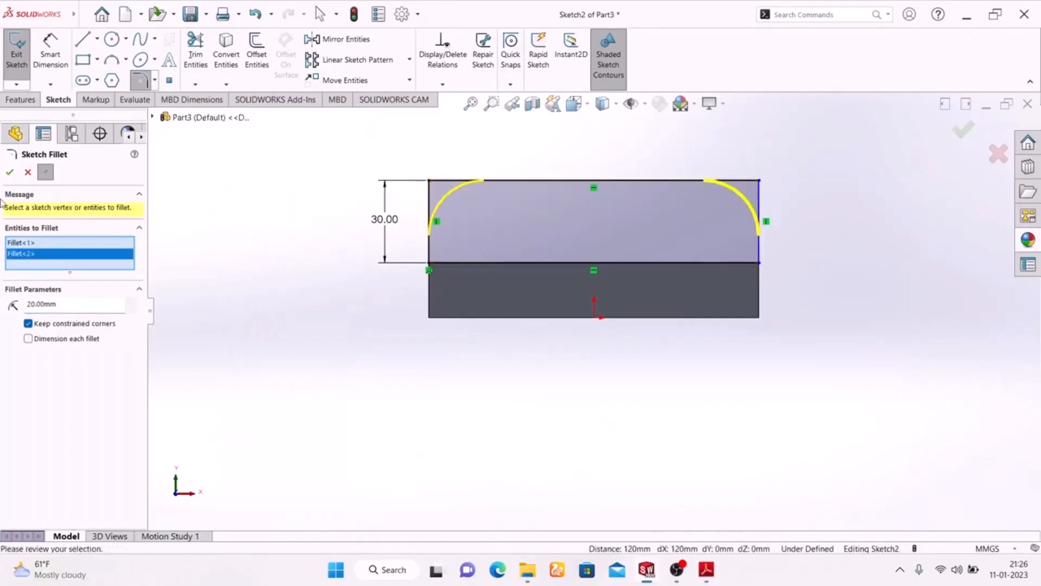
{"action": "left_click", "coordinate": [9, 172]}
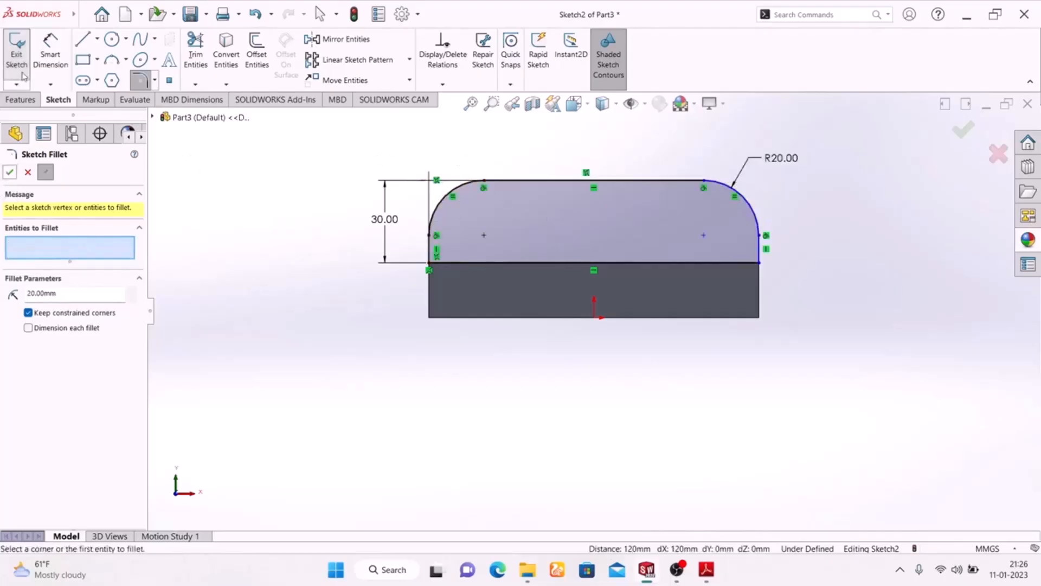
Sketch a horizontal straight slot inside the flange profile, about 86 mm between arc centres and 11 mm wide.
{"action": "left_click", "coordinate": [82, 81]}
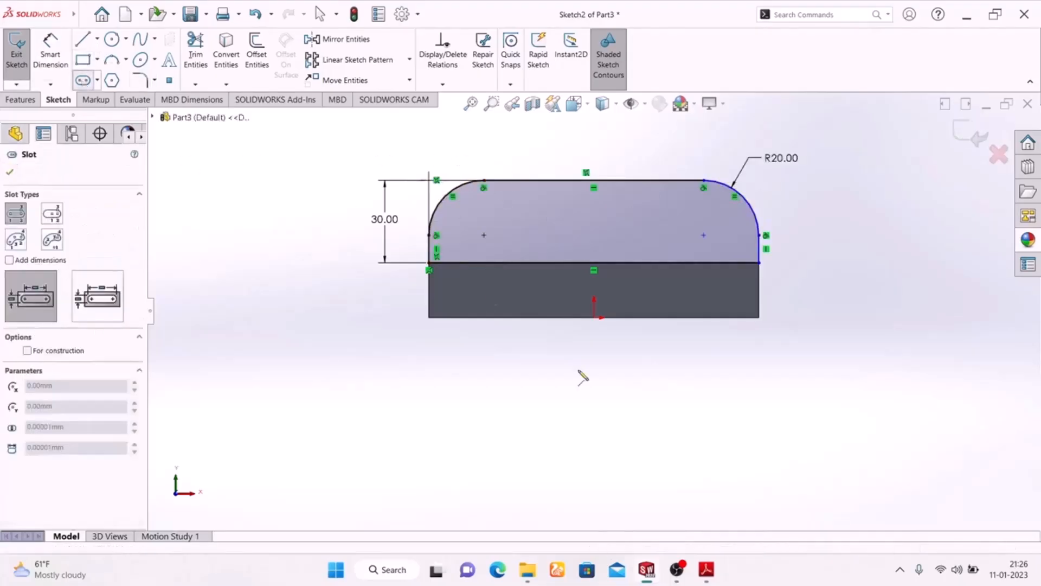
{"action": "left_click", "coordinate": [707, 569]}
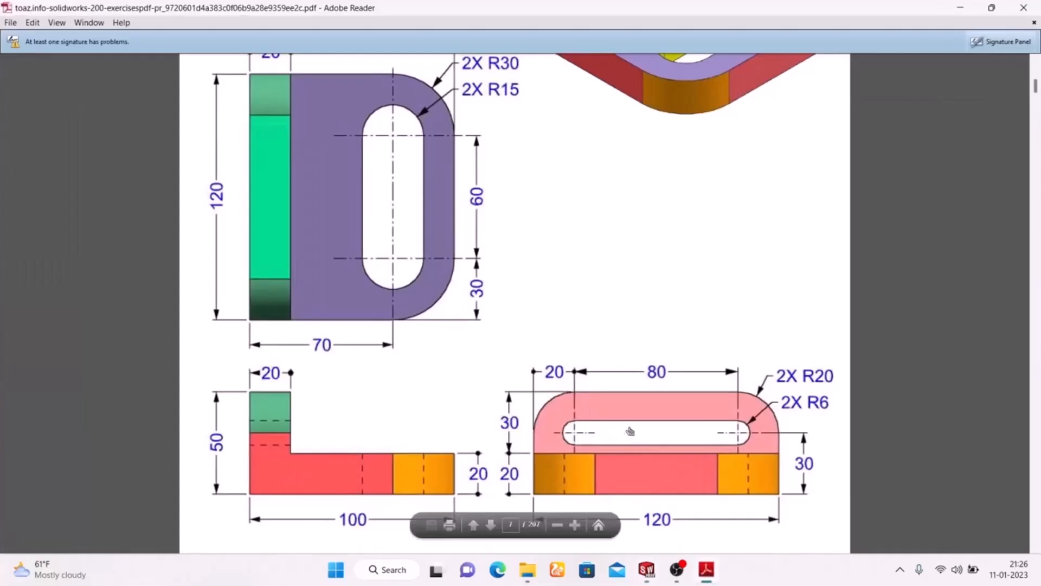
{"action": "left_click", "coordinate": [707, 570]}
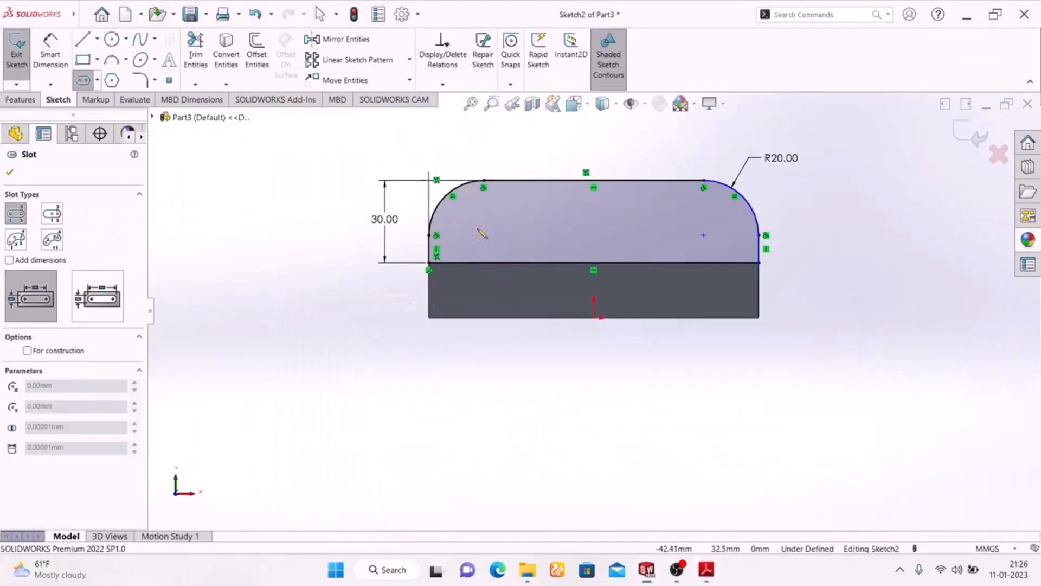
{"action": "left_click", "coordinate": [477, 231]}
{"action": "left_click", "coordinate": [717, 230]}
{"action": "left_click", "coordinate": [626, 235]}
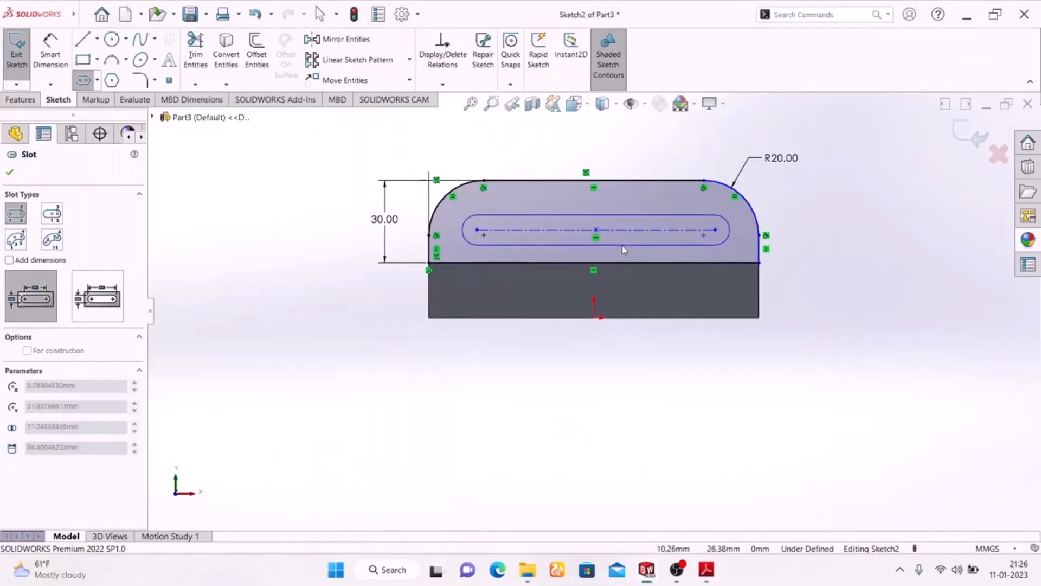
{"action": "left_click", "coordinate": [618, 244]}
{"action": "right_click", "coordinate": [836, 198]}
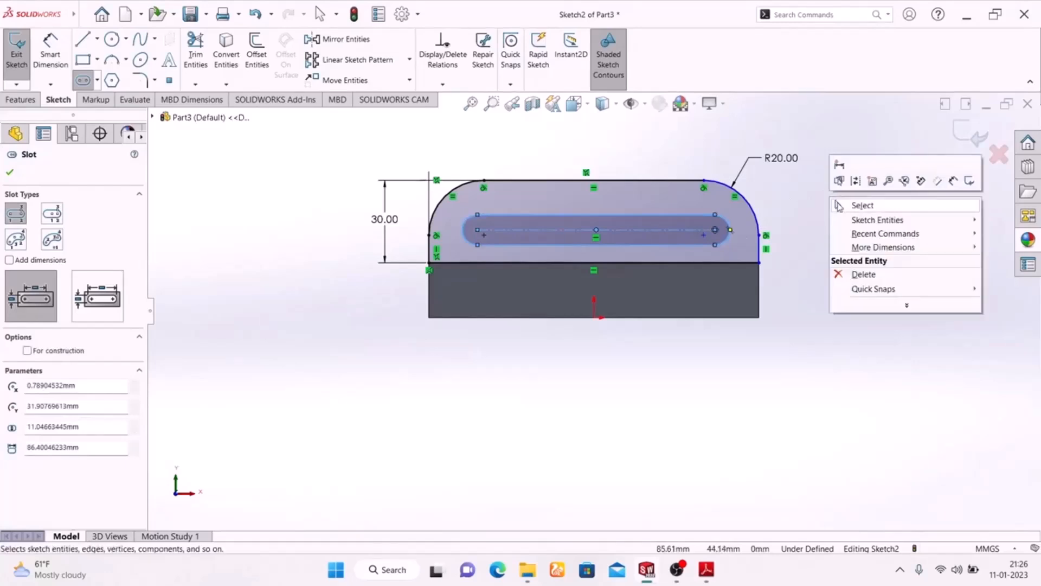
{"action": "left_click", "coordinate": [843, 206]}
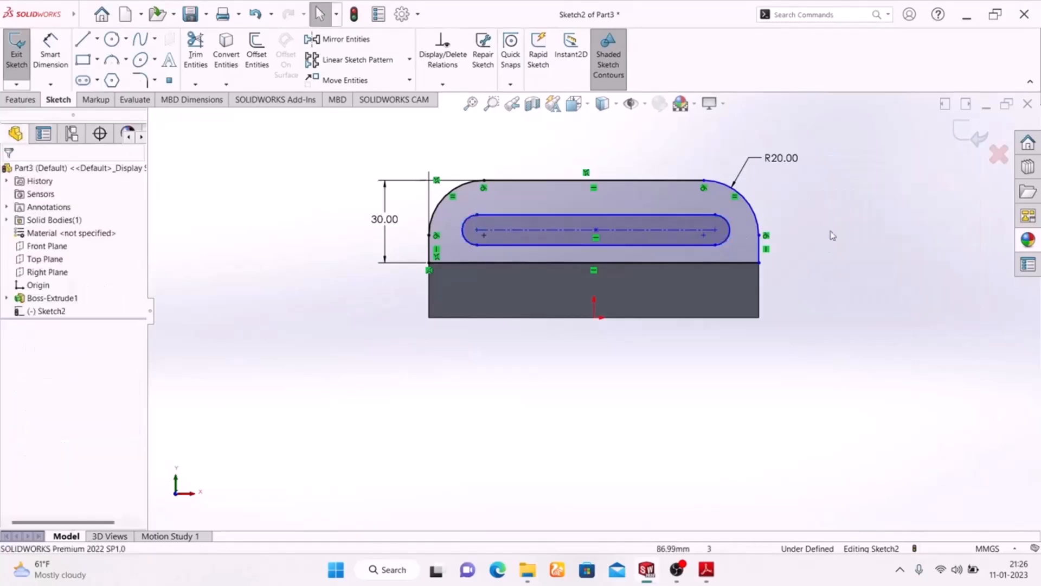
Check the drawing and dimension the flange slot's centre-to-centre length at 80 mm.
{"action": "left_click", "coordinate": [708, 568]}
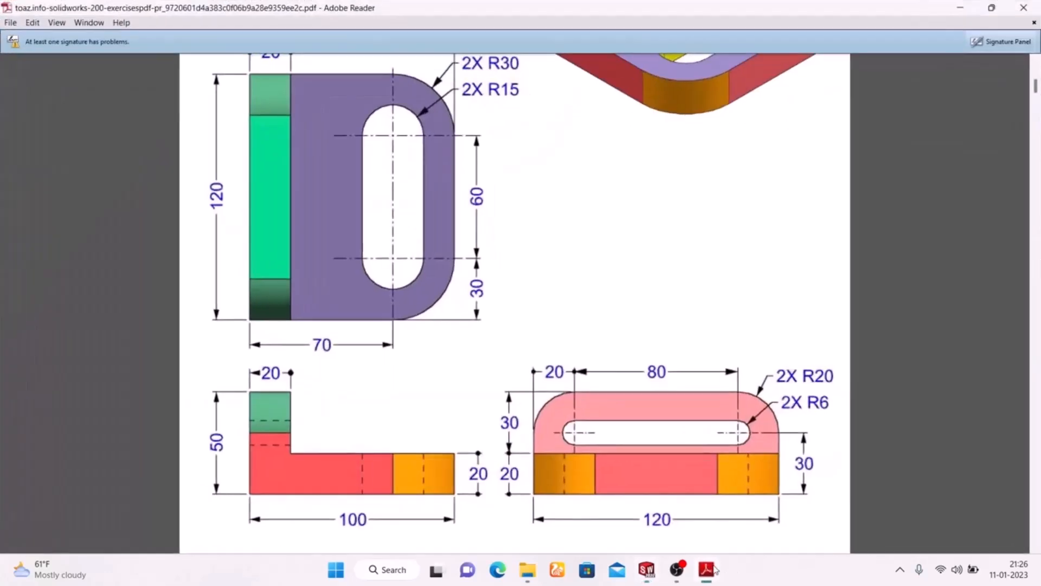
{"action": "left_click", "coordinate": [708, 568]}
{"action": "left_click", "coordinate": [50, 54]}
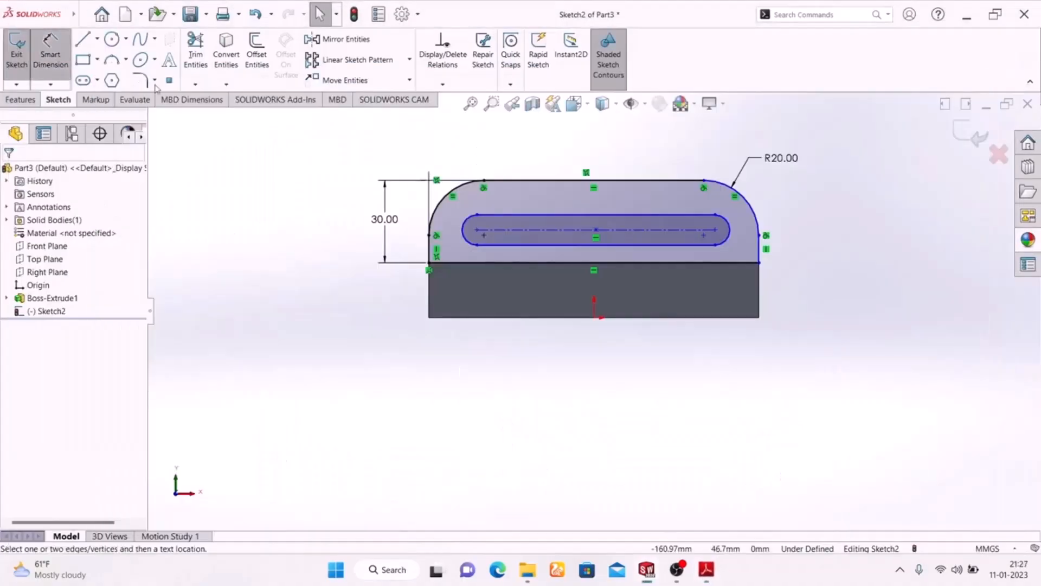
{"action": "left_click", "coordinate": [523, 217]}
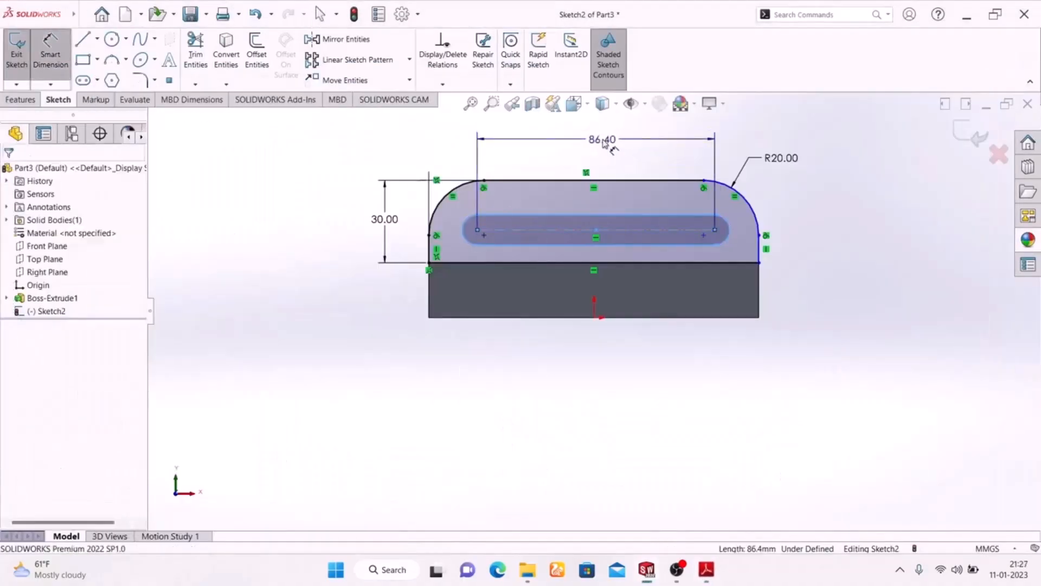
{"action": "left_click", "coordinate": [602, 140]}
{"action": "type", "text": "80"}
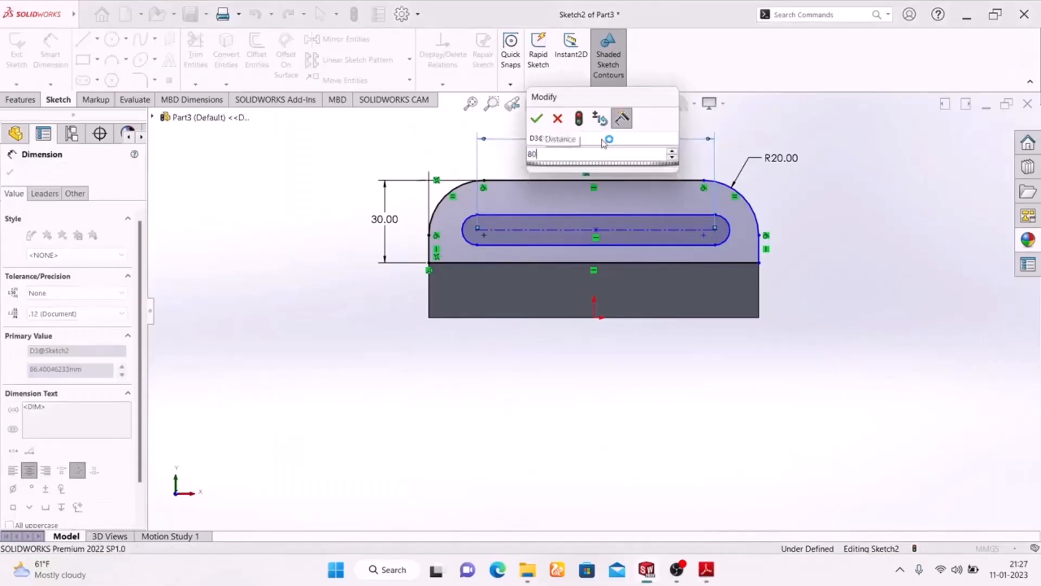
{"action": "key", "text": "Return"}
{"action": "key", "text": "Escape"}
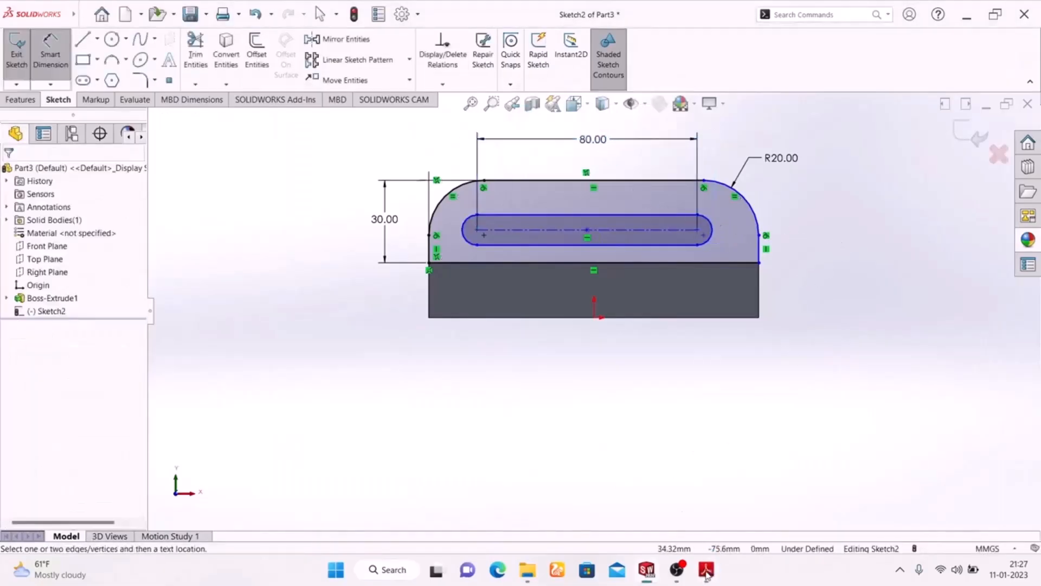
Check the drawing and dimension the flange slot's end arc with a 6 mm radius.
{"action": "left_click", "coordinate": [706, 570]}
{"action": "left_click", "coordinate": [706, 570]}
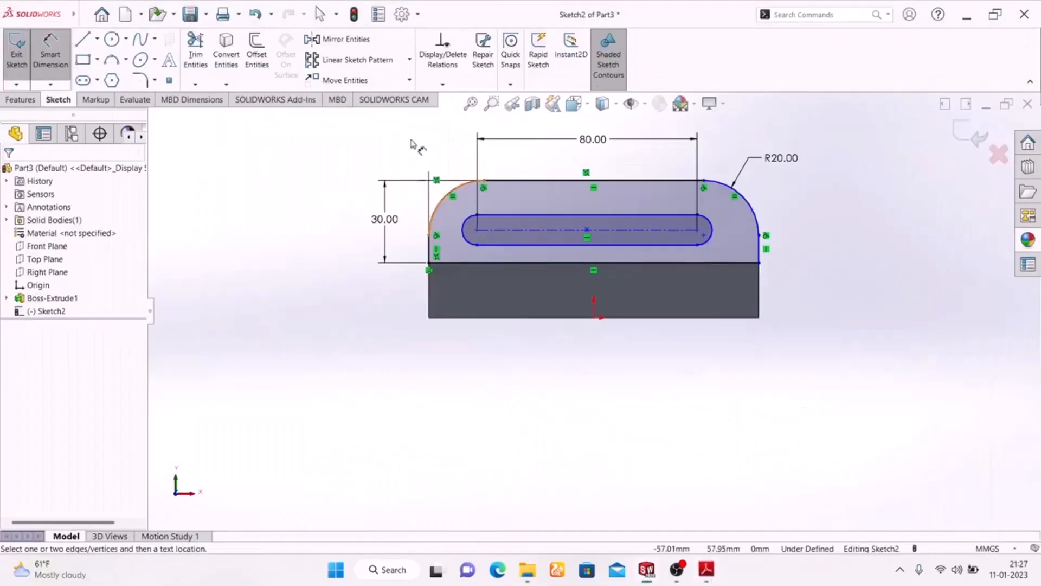
{"action": "left_click", "coordinate": [711, 223]}
{"action": "left_click", "coordinate": [850, 169]}
{"action": "type", "text": "6"}
{"action": "key", "text": "Return"}
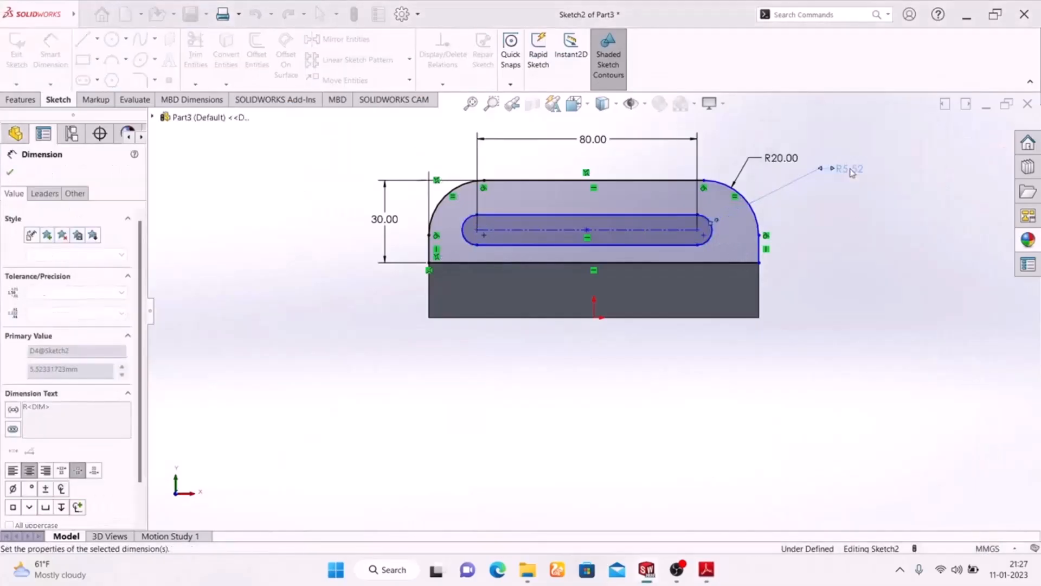
Dimension the slot's nearer arc centre 20 mm from the flange's vertical edge, as in the drawing, and align it with the 80 mm dimension.
{"action": "left_click", "coordinate": [707, 571]}
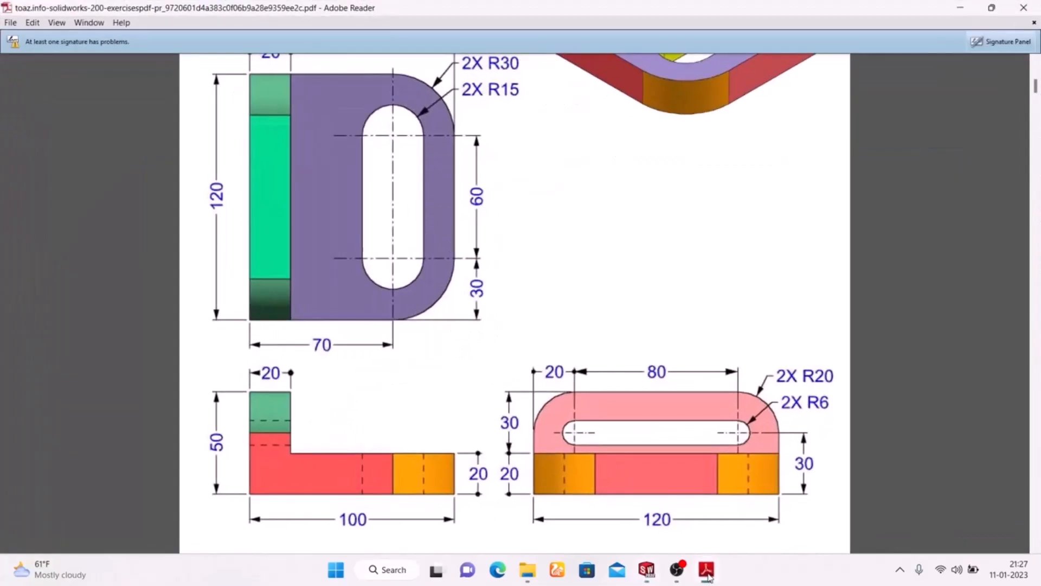
{"action": "left_click", "coordinate": [706, 571]}
{"action": "left_click", "coordinate": [707, 571]}
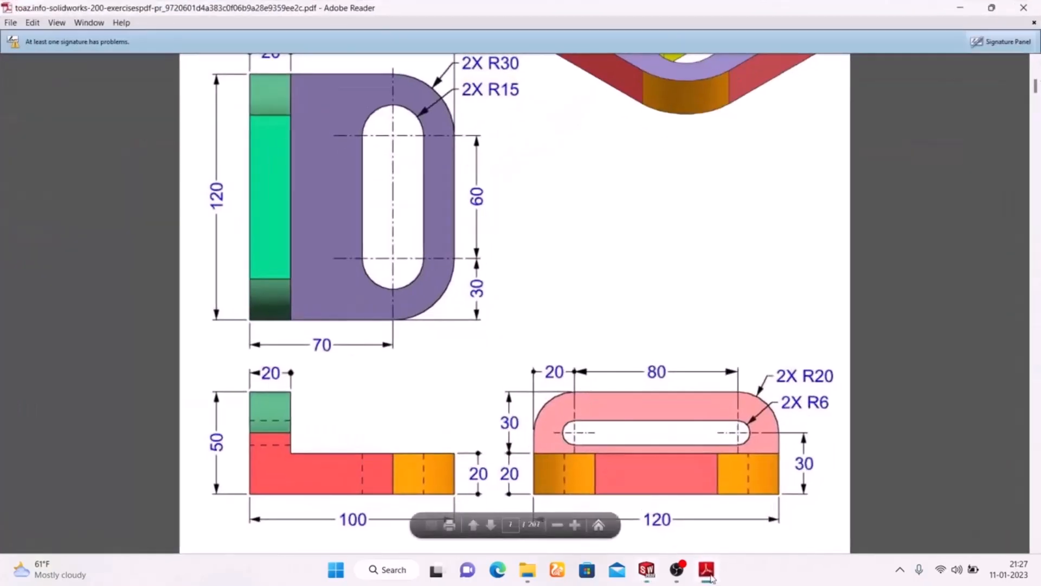
{"action": "left_click", "coordinate": [706, 570]}
{"action": "left_click", "coordinate": [837, 168]}
{"action": "left_click", "coordinate": [429, 249]}
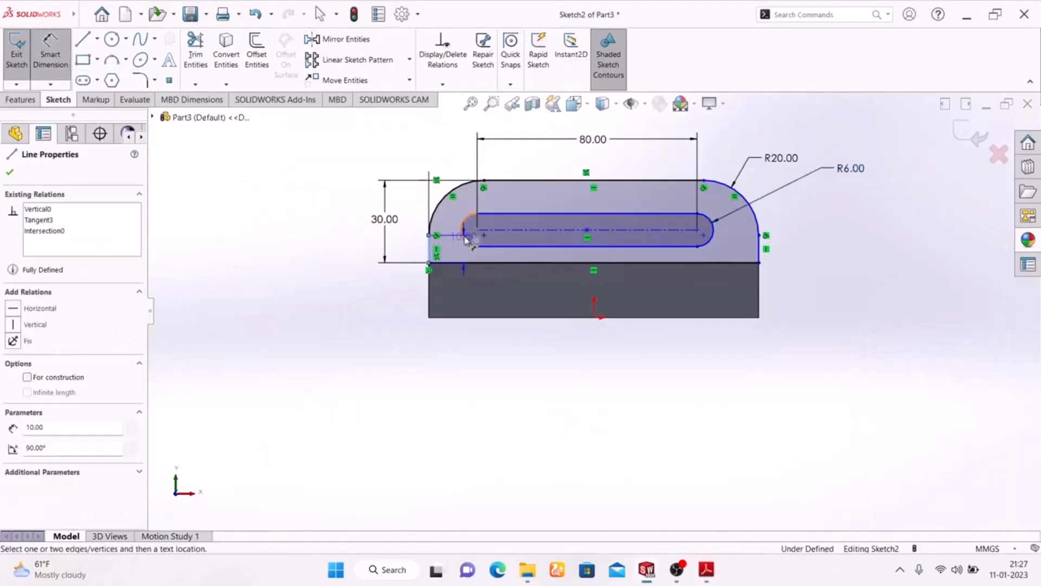
{"action": "left_click", "coordinate": [476, 231]}
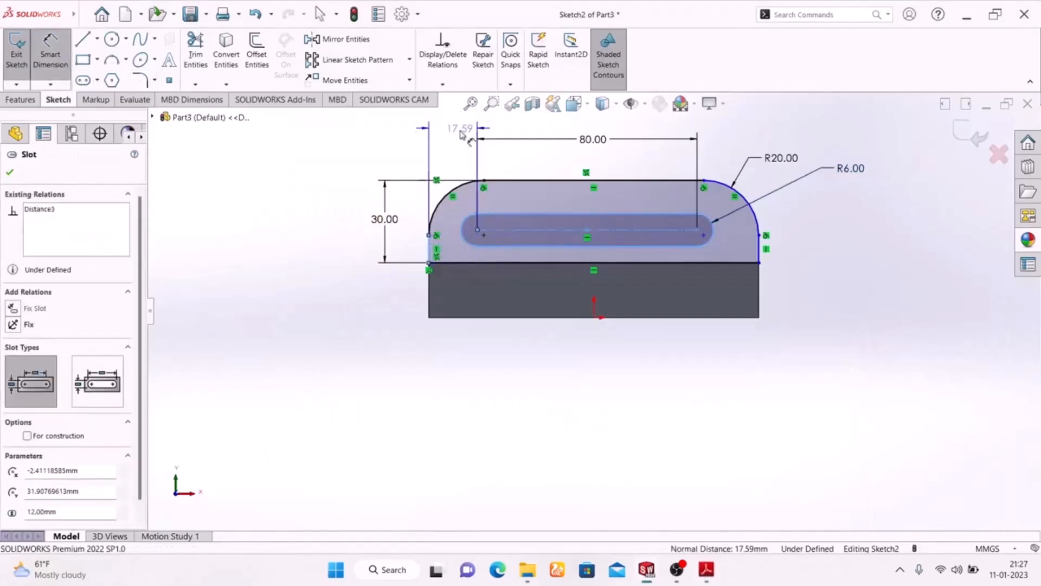
{"action": "left_click", "coordinate": [448, 151]}
{"action": "type", "text": "20"}
{"action": "key", "text": "Return"}
{"action": "left_click_drag", "start_coordinate": [450, 156], "coordinate": [457, 142]}
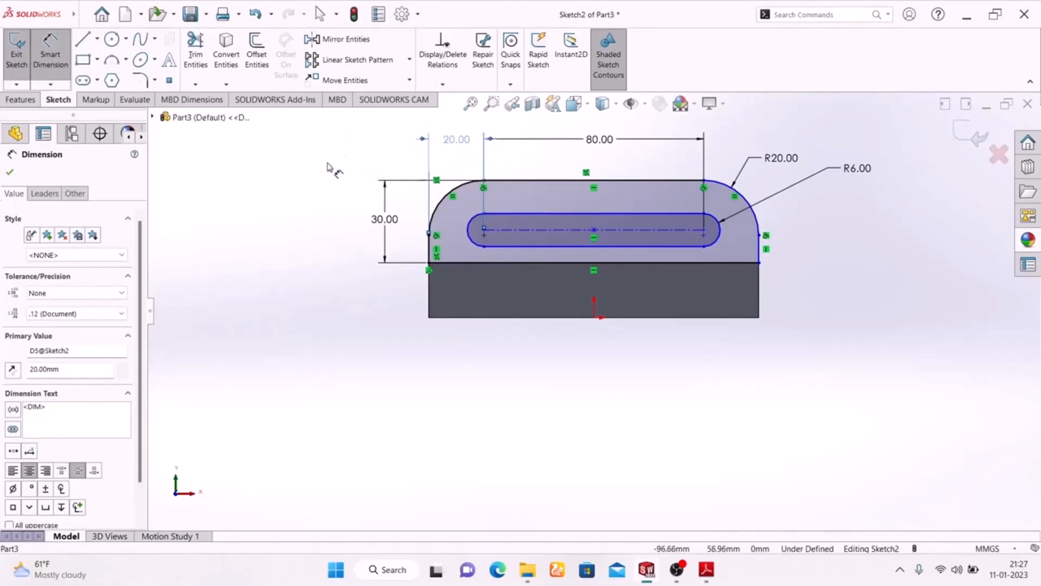
{"action": "left_click", "coordinate": [290, 261]}
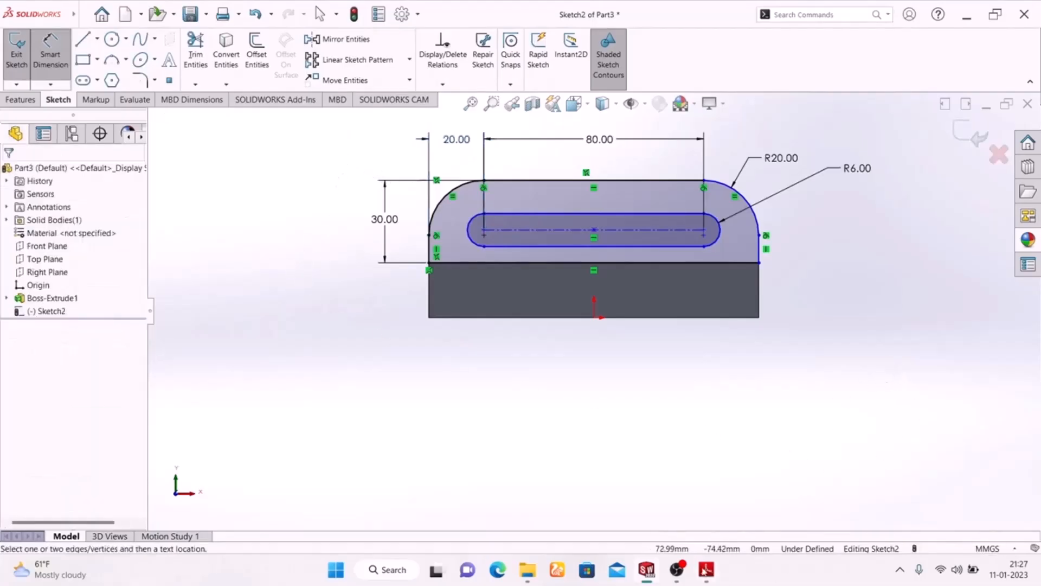
Exit the flange sketch into isometric view and check it against the PDF drawing.
{"action": "left_click", "coordinate": [706, 570]}
{"action": "left_click", "coordinate": [706, 572]}
{"action": "left_click", "coordinate": [965, 133]}
{"action": "key", "text": "f"}
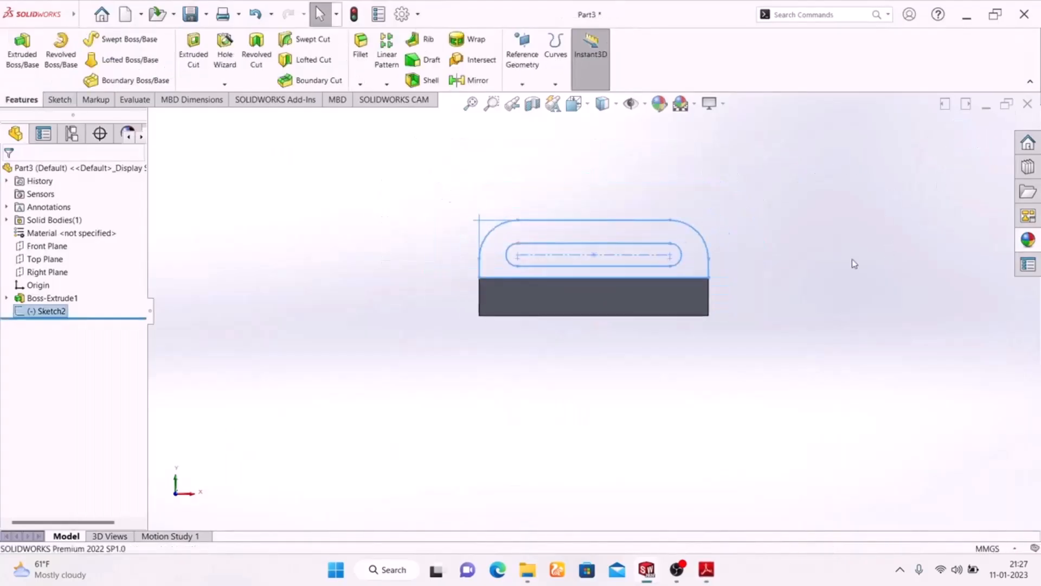
{"action": "key", "text": "space"}
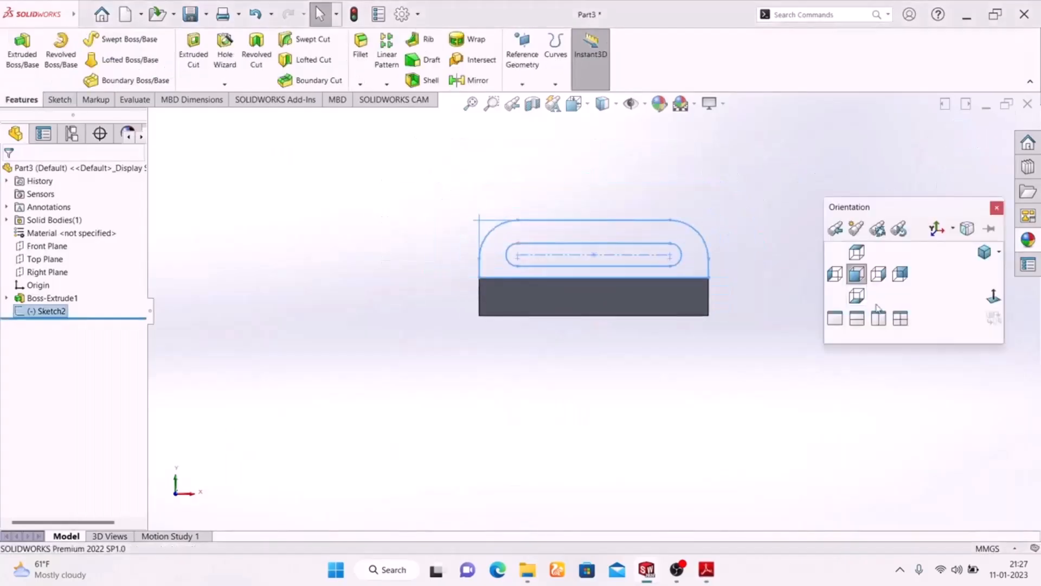
{"action": "left_click", "coordinate": [976, 257]}
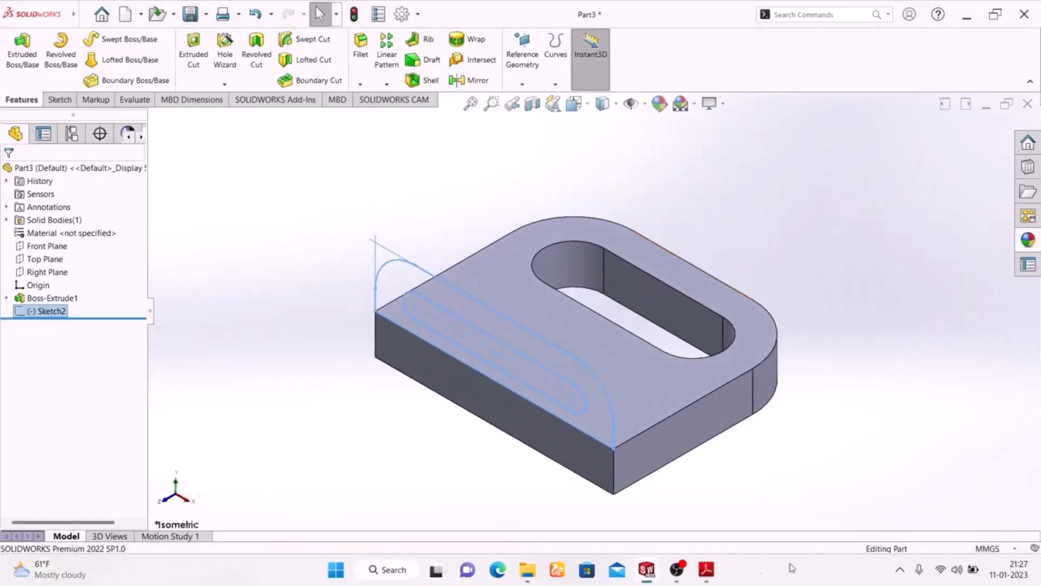
{"action": "left_click", "coordinate": [705, 569]}
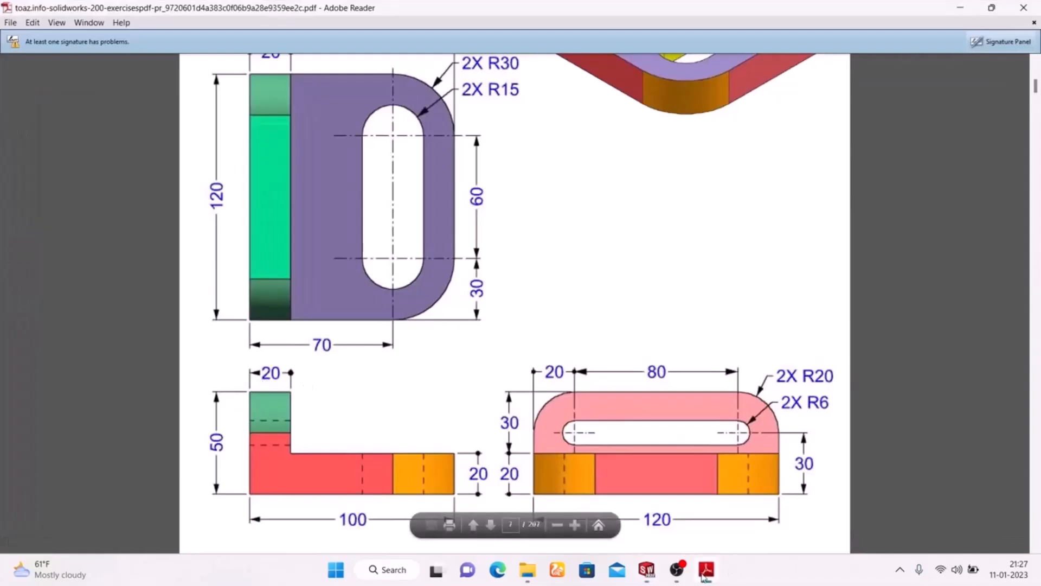
Extrude the flange sketch 20 mm in the reversed direction over the base, and compare the bracket with the drawing's isometric view.
{"action": "left_click", "coordinate": [703, 572]}
{"action": "left_click", "coordinate": [22, 50]}
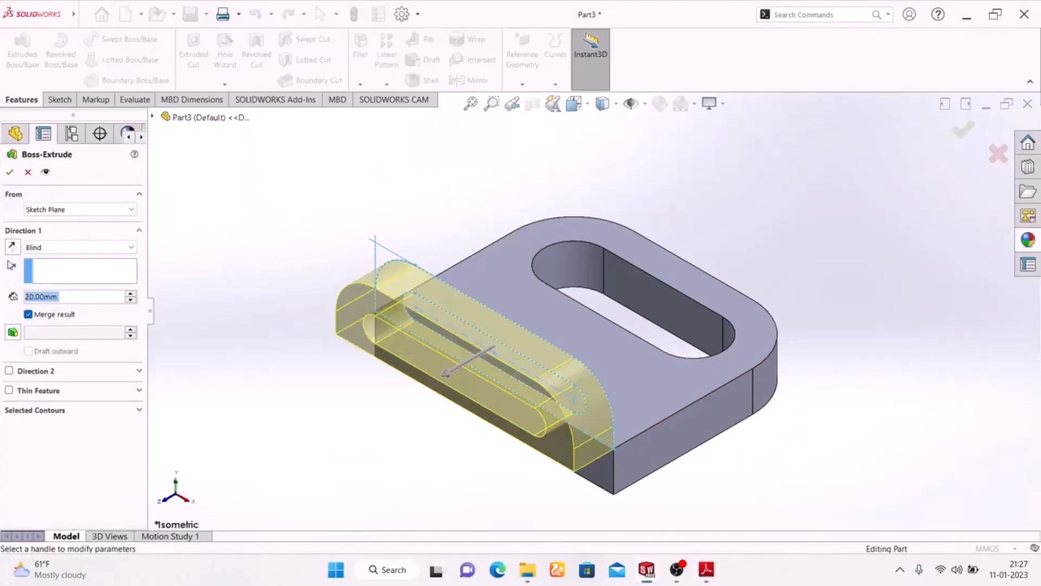
{"action": "left_click", "coordinate": [12, 248]}
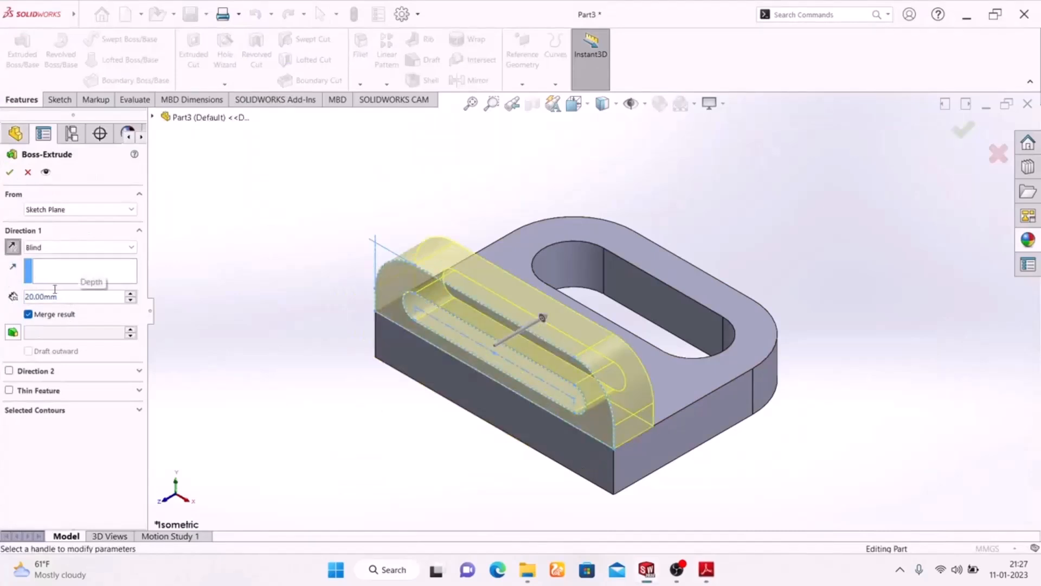
{"action": "left_click", "coordinate": [9, 173]}
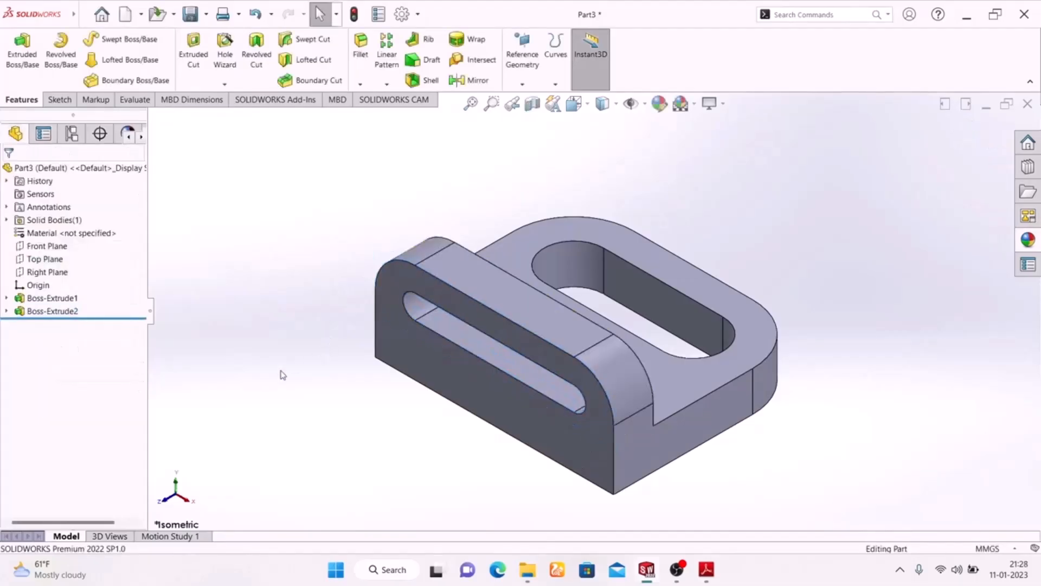
{"action": "middle_click_drag", "start_coordinate": [279, 381], "coordinate": [602, 546]}
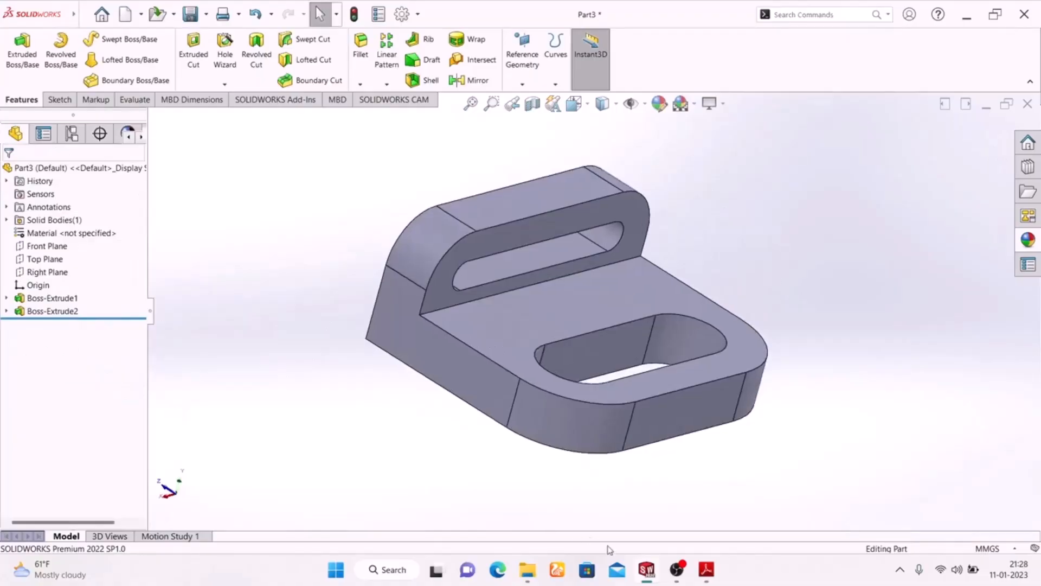
{"action": "left_click", "coordinate": [705, 568]}
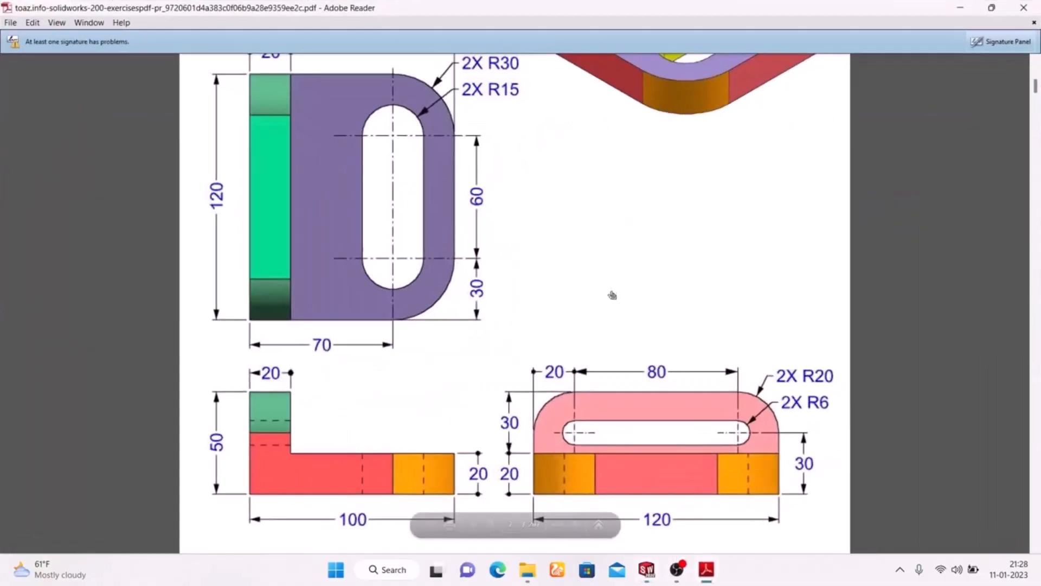
{"action": "scroll", "coordinate": [612, 295], "scroll_direction": "up", "scroll_amount": 3}
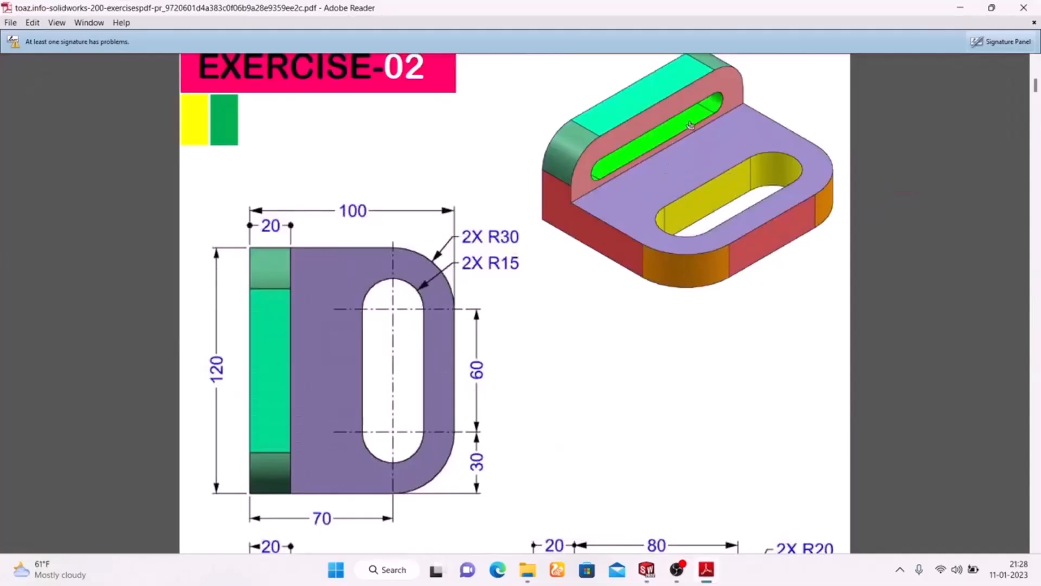
{"action": "left_click", "coordinate": [708, 578]}
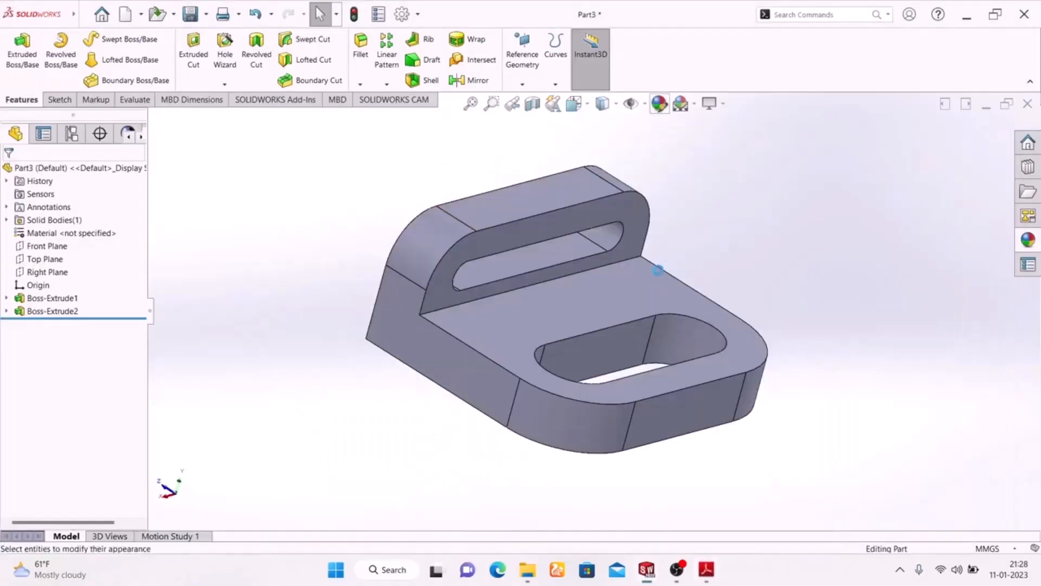
{"action": "left_click", "coordinate": [659, 103]}
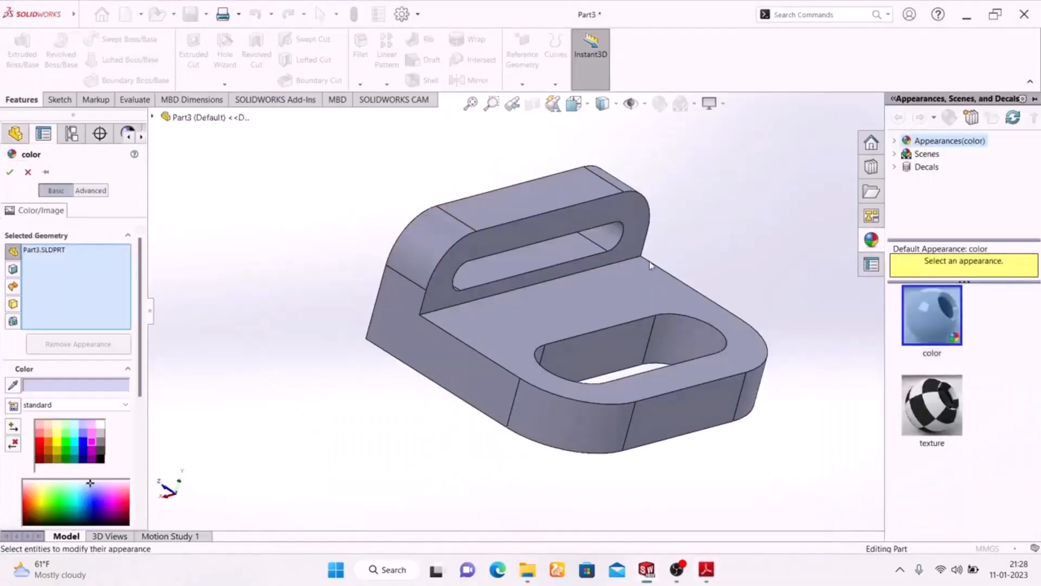
{"action": "left_click", "coordinate": [610, 353]}
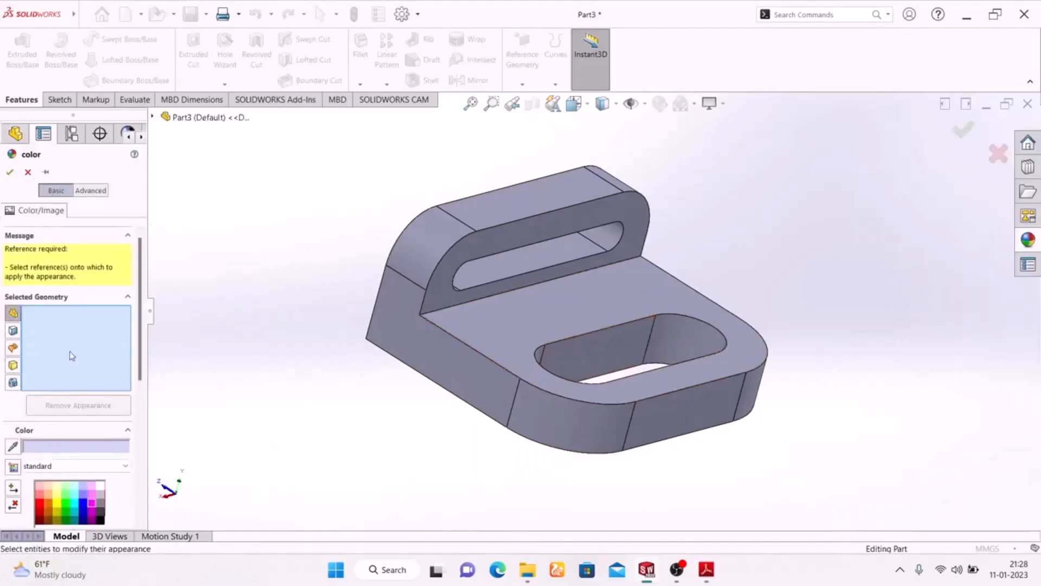
{"action": "left_click", "coordinate": [595, 351]}
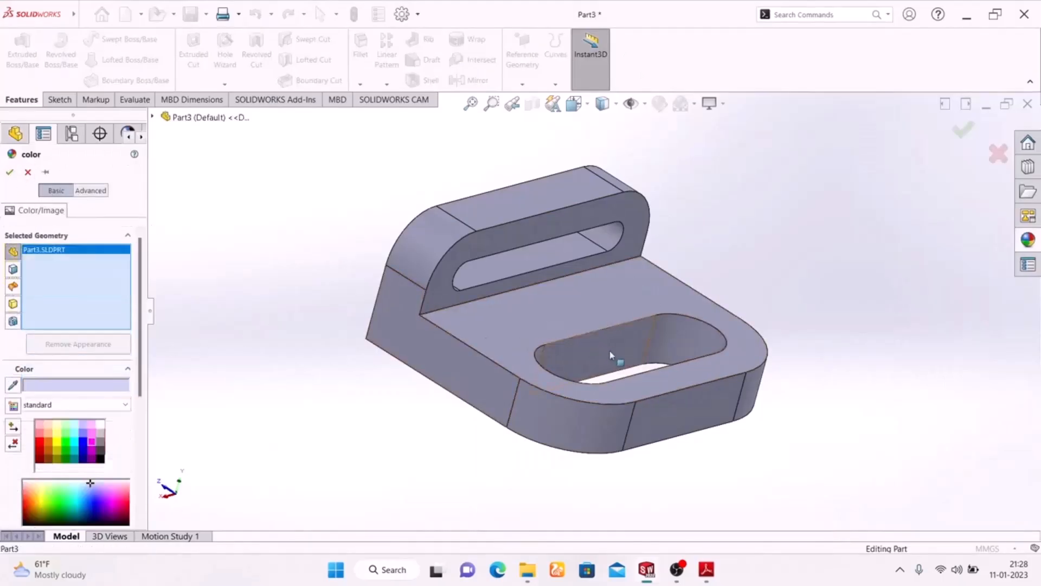
{"action": "left_click", "coordinate": [639, 349]}
{"action": "middle_click_drag", "start_coordinate": [321, 363], "coordinate": [367, 539]}
{"action": "scroll", "coordinate": [633, 312], "scroll_direction": "down", "scroll_amount": 2}
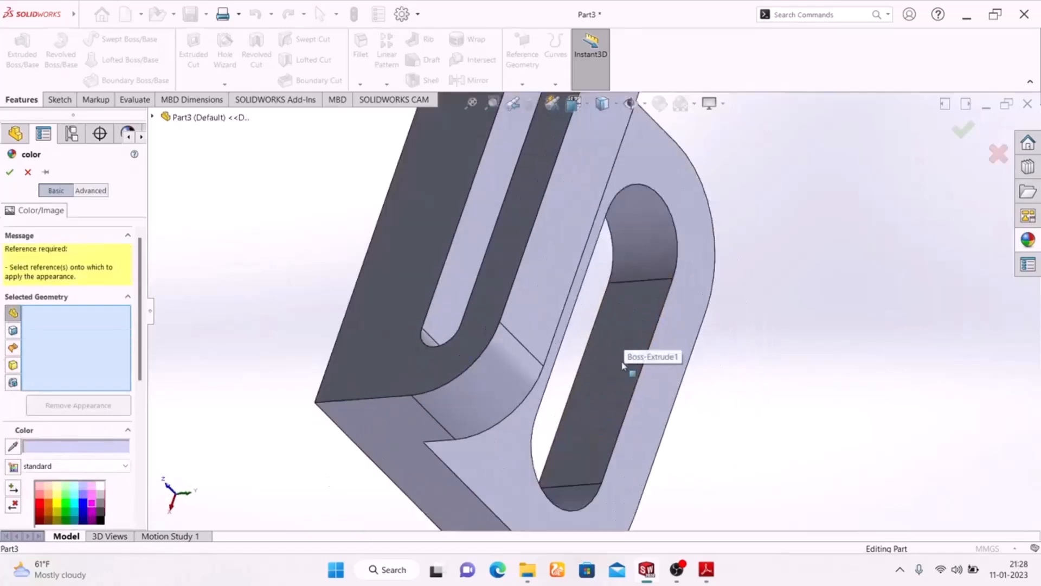
{"action": "left_click", "coordinate": [619, 368]}
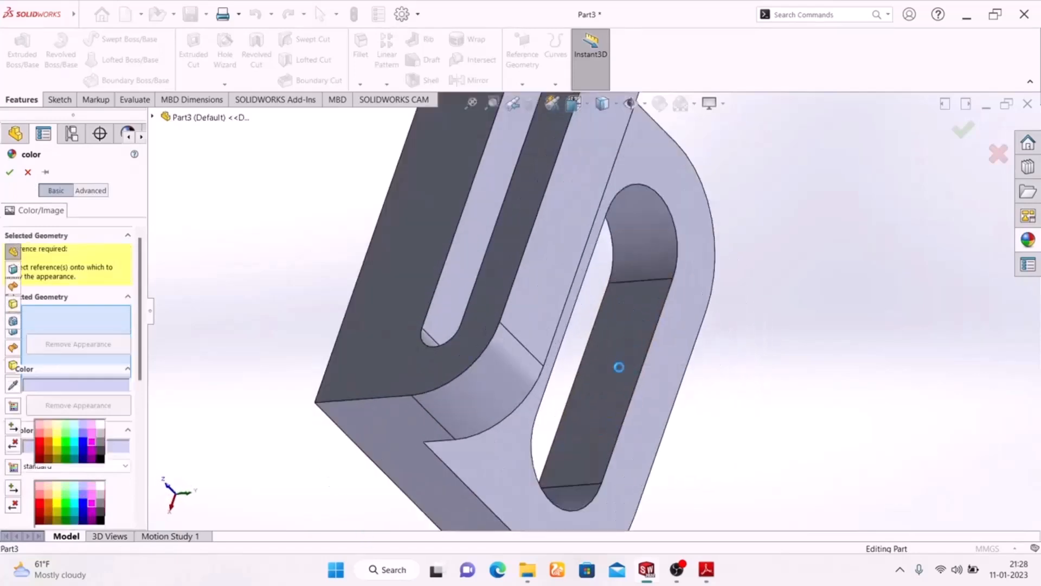
{"action": "left_click", "coordinate": [569, 501]}
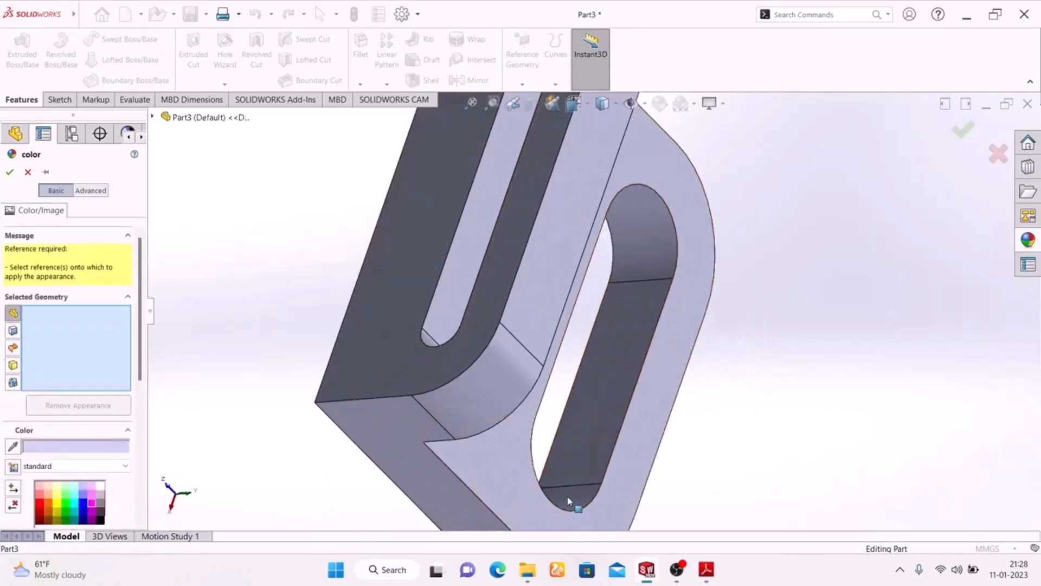
{"action": "left_click", "coordinate": [27, 172]}
Select all the inner faces of the base slot and the flange slot and colour them green.
{"action": "middle_click_drag", "start_coordinate": [730, 295], "coordinate": [698, 218]}
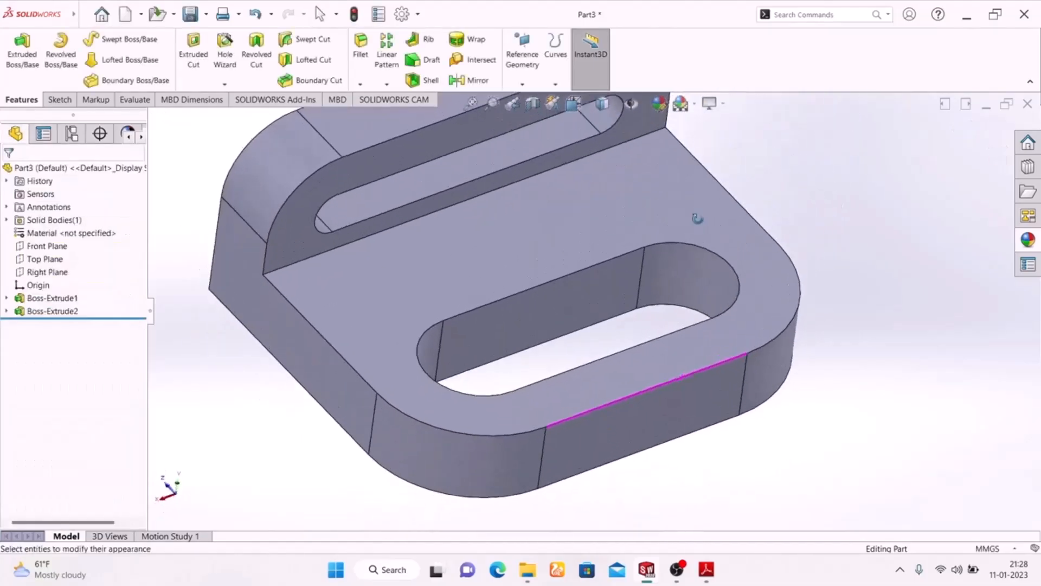
{"action": "left_click", "coordinate": [593, 301]}
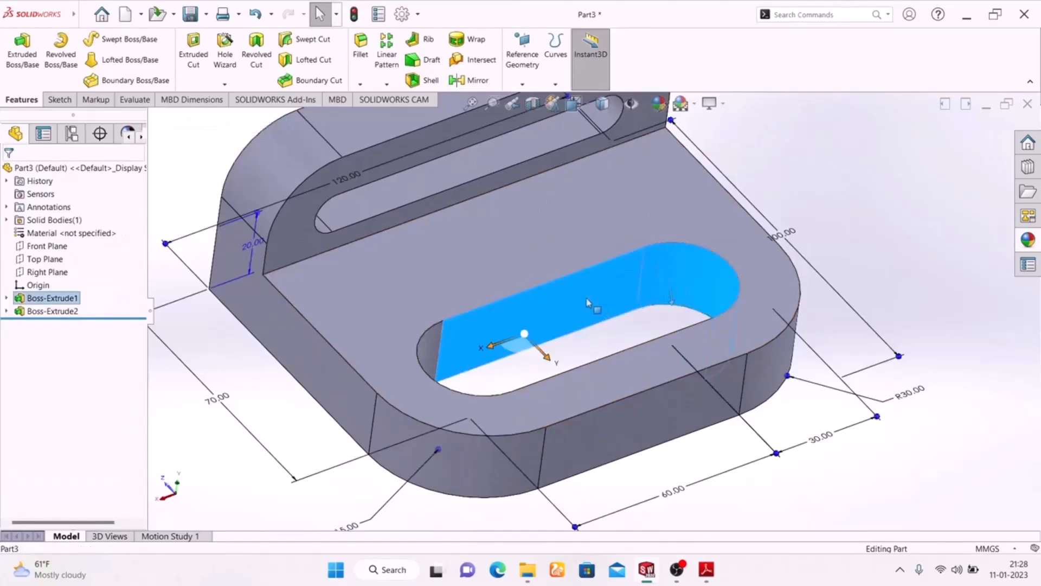
{"action": "left_click", "coordinate": [534, 345]}
{"action": "middle_click_drag", "start_coordinate": [537, 350], "coordinate": [576, 417]}
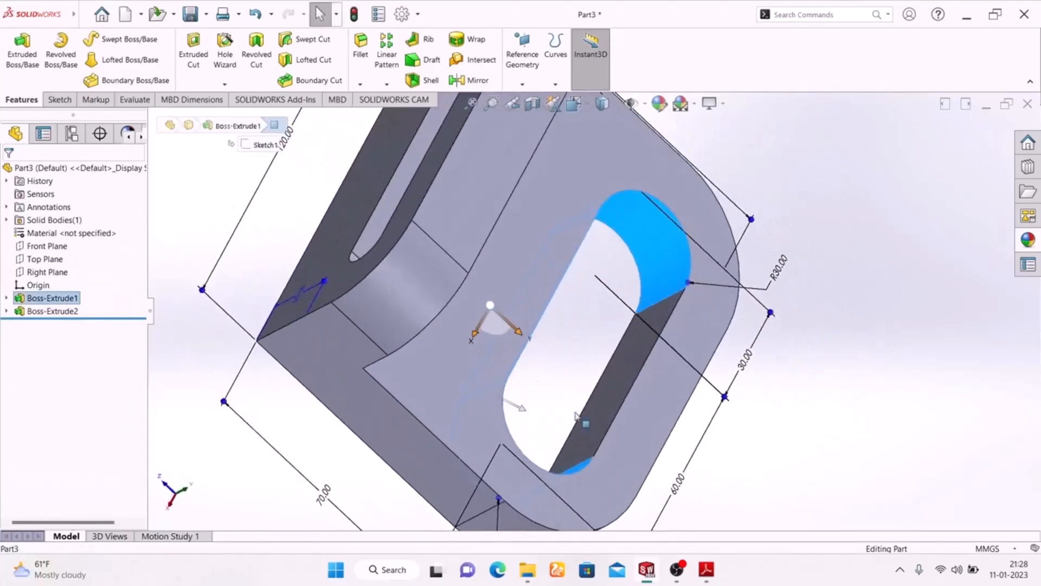
{"action": "left_click", "coordinate": [623, 369]}
{"action": "left_click", "coordinate": [646, 252], "text": "ctrl"}
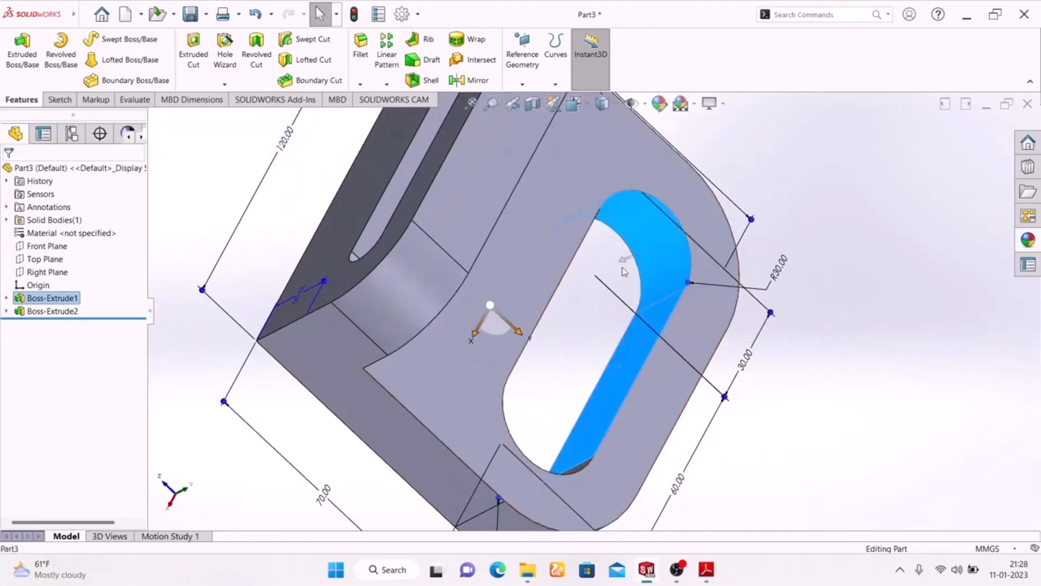
{"action": "middle_click_drag", "start_coordinate": [813, 407], "coordinate": [729, 369]}
{"action": "left_click", "coordinate": [522, 280]}
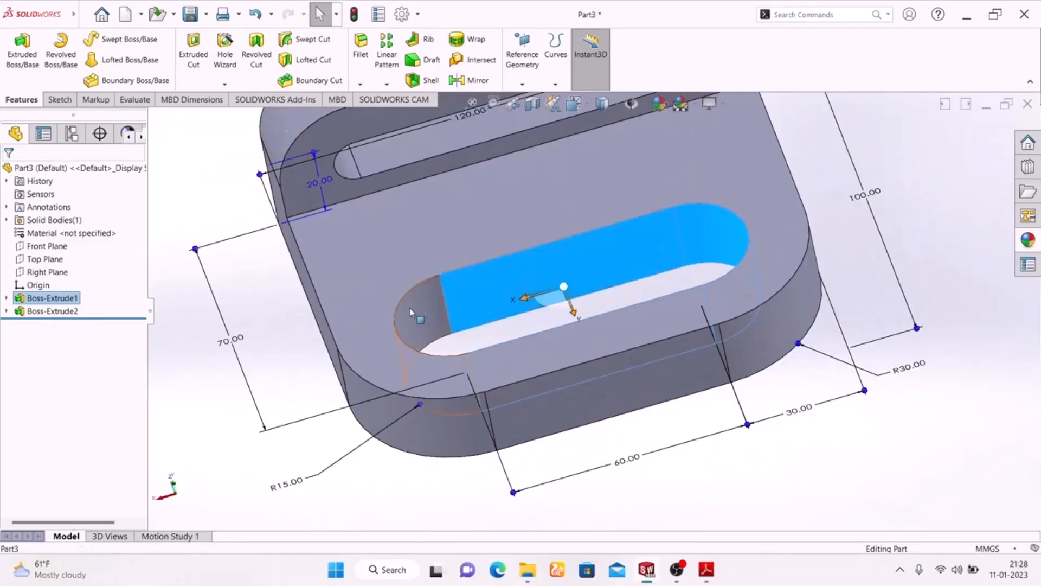
{"action": "left_click", "coordinate": [428, 314], "text": "ctrl"}
{"action": "scroll", "coordinate": [559, 298], "scroll_direction": "up", "scroll_amount": 3}
{"action": "scroll", "coordinate": [576, 233], "scroll_direction": "down", "scroll_amount": 6}
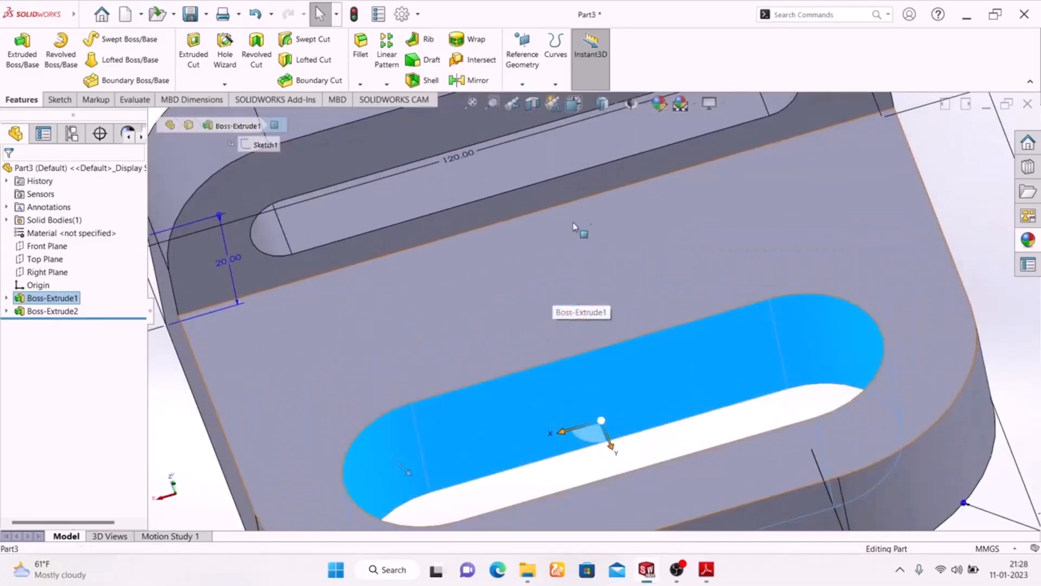
{"action": "left_click", "coordinate": [511, 228], "text": "ctrl"}
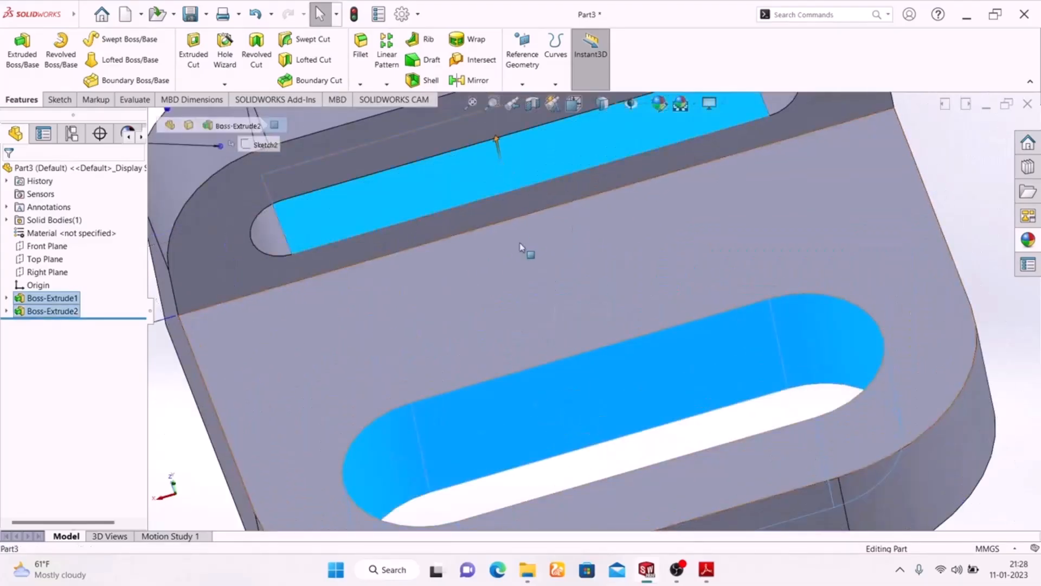
{"action": "scroll", "coordinate": [542, 238], "scroll_direction": "up", "scroll_amount": 3}
{"action": "left_click", "coordinate": [702, 184], "text": "ctrl"}
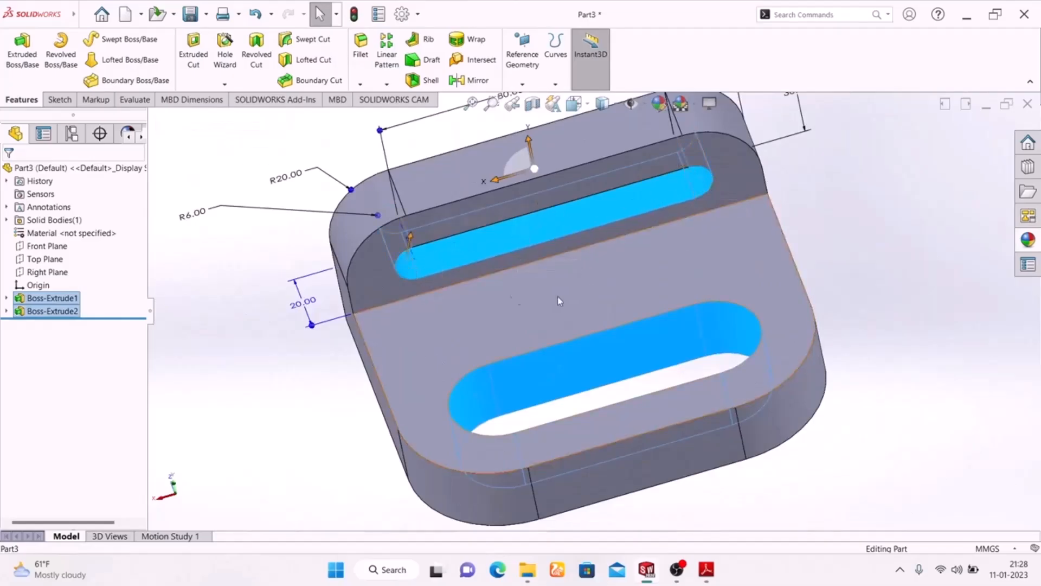
{"action": "middle_click_drag", "start_coordinate": [888, 300], "coordinate": [750, 341]}
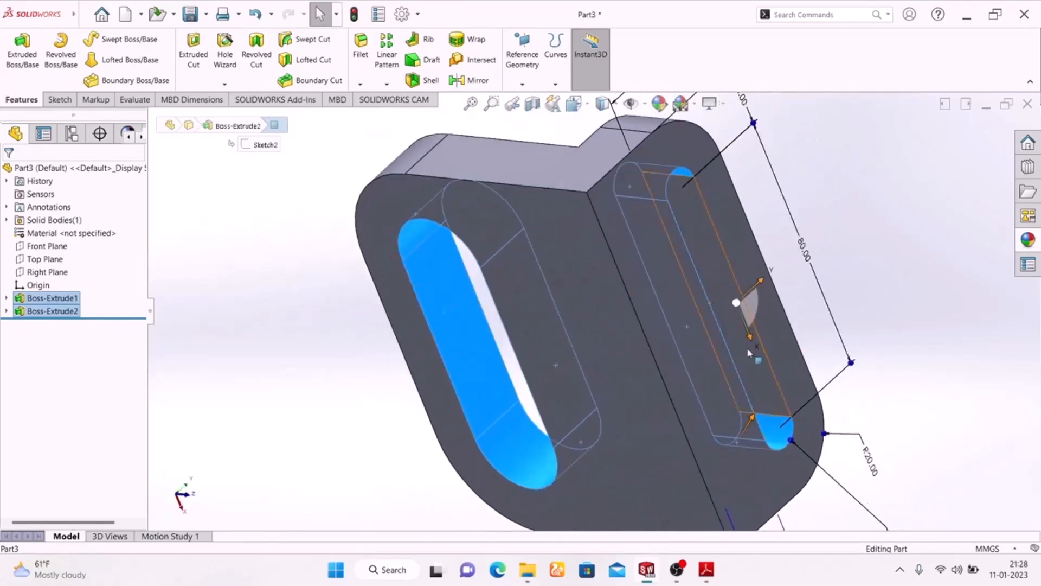
{"action": "middle_click_drag", "start_coordinate": [322, 266], "coordinate": [632, 181]}
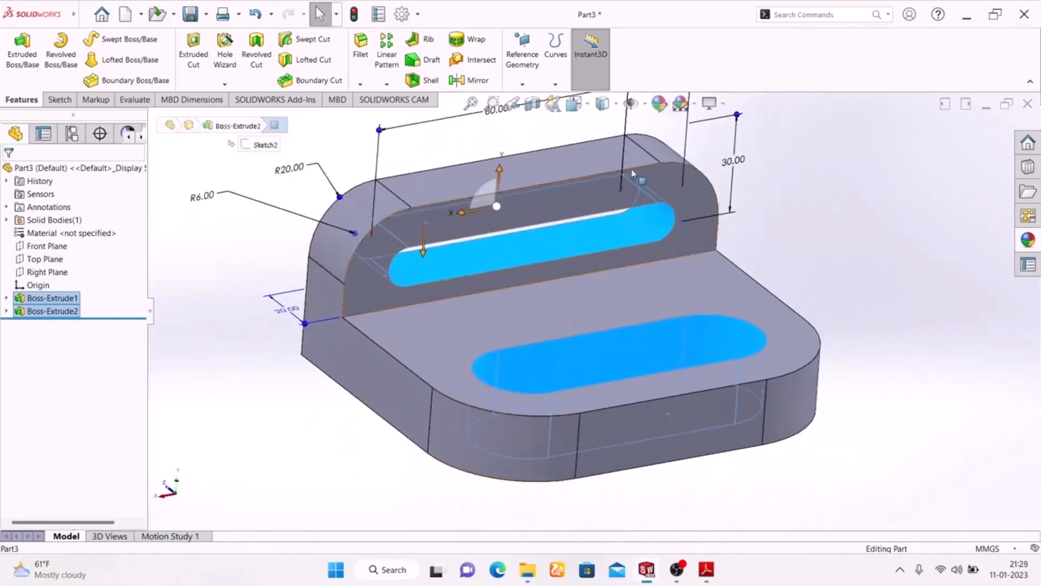
{"action": "left_click", "coordinate": [659, 103]}
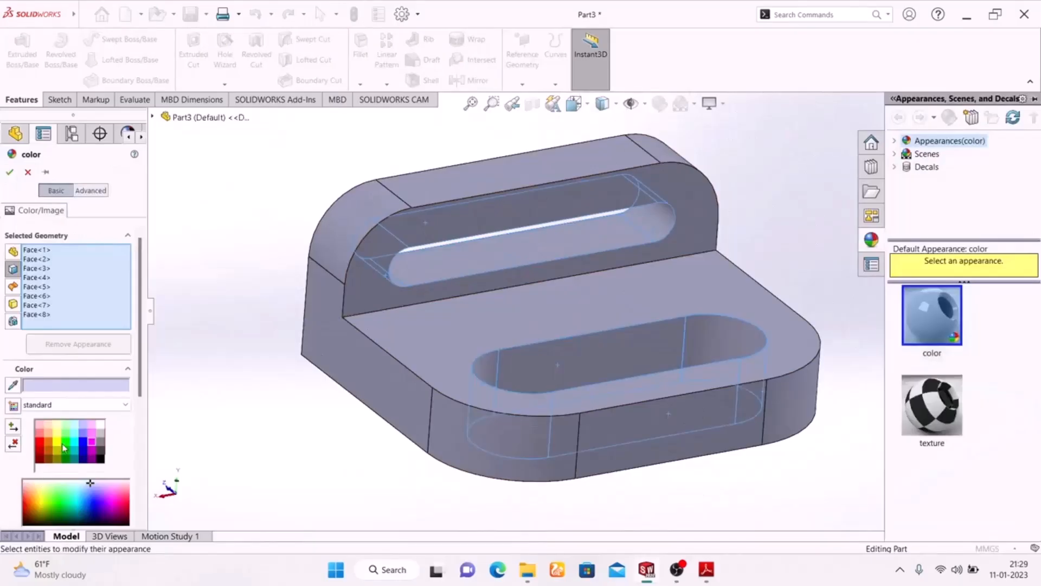
{"action": "left_click", "coordinate": [64, 446]}
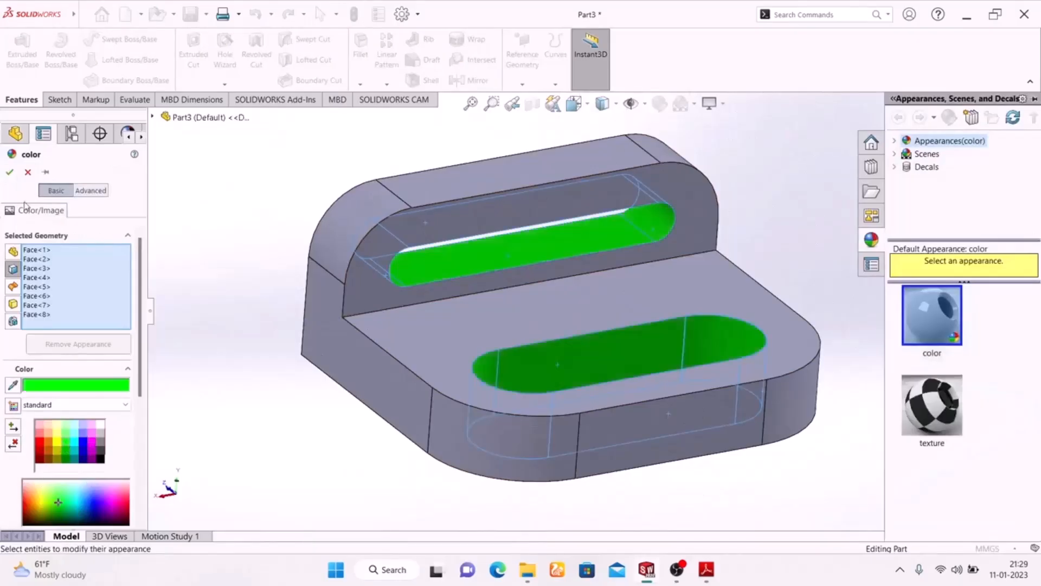
{"action": "left_click", "coordinate": [9, 173]}
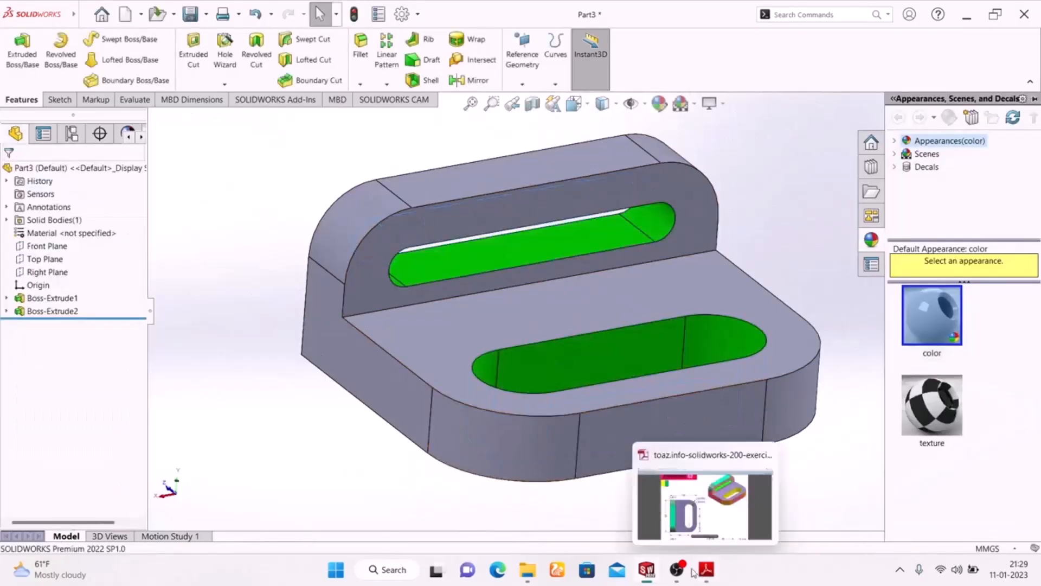
Check the drawing's colours and apply red to the base's flat front face and both flat side faces.
{"action": "left_click", "coordinate": [707, 569]}
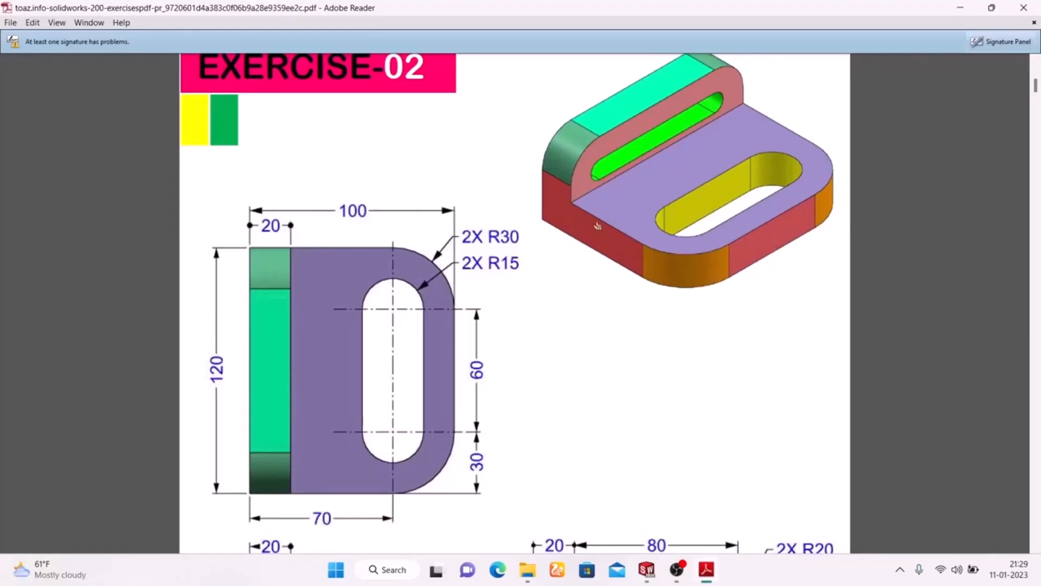
{"action": "left_click", "coordinate": [706, 569]}
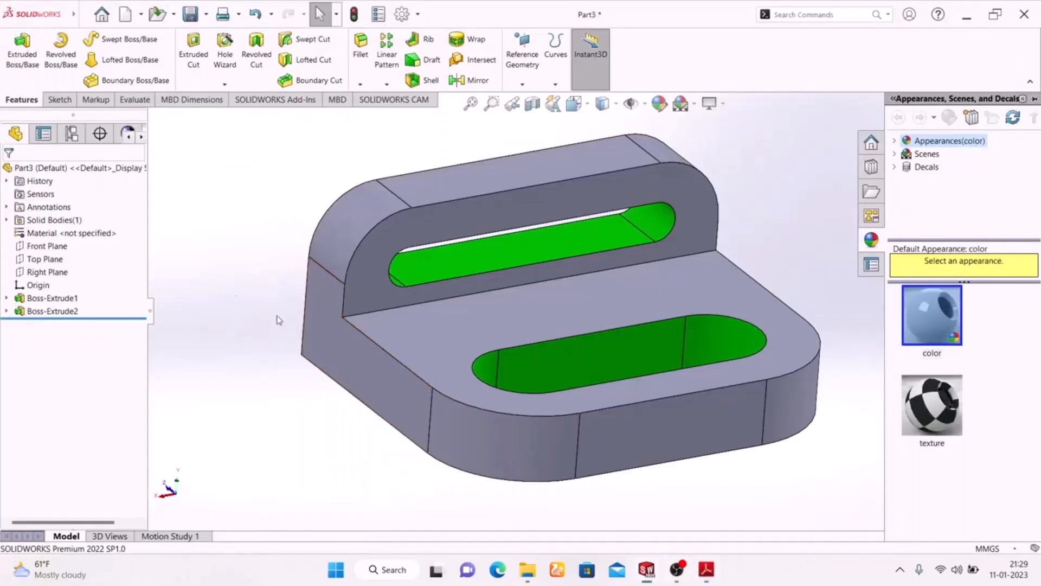
{"action": "left_click", "coordinate": [332, 347]}
{"action": "left_click", "coordinate": [622, 442], "text": "ctrl"}
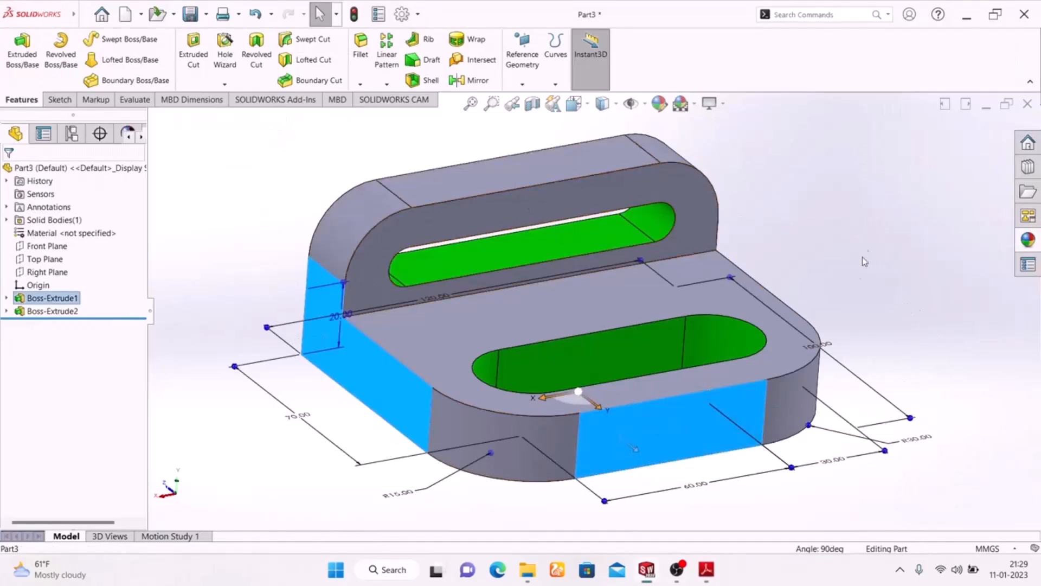
{"action": "middle_click_drag", "start_coordinate": [916, 309], "coordinate": [774, 293]}
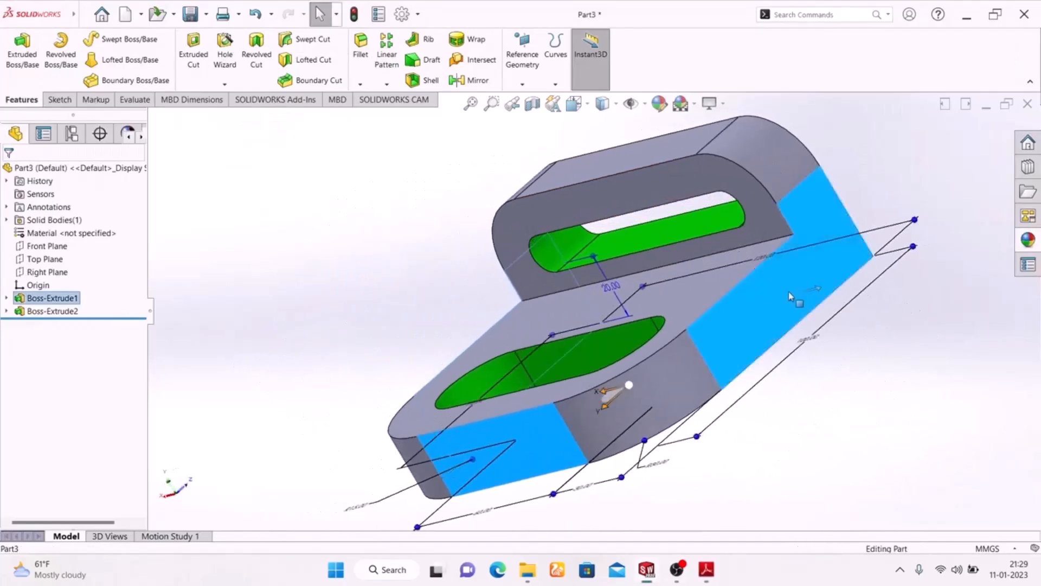
{"action": "middle_click_drag", "start_coordinate": [724, 320], "coordinate": [456, 286]}
{"action": "left_click", "coordinate": [659, 103]}
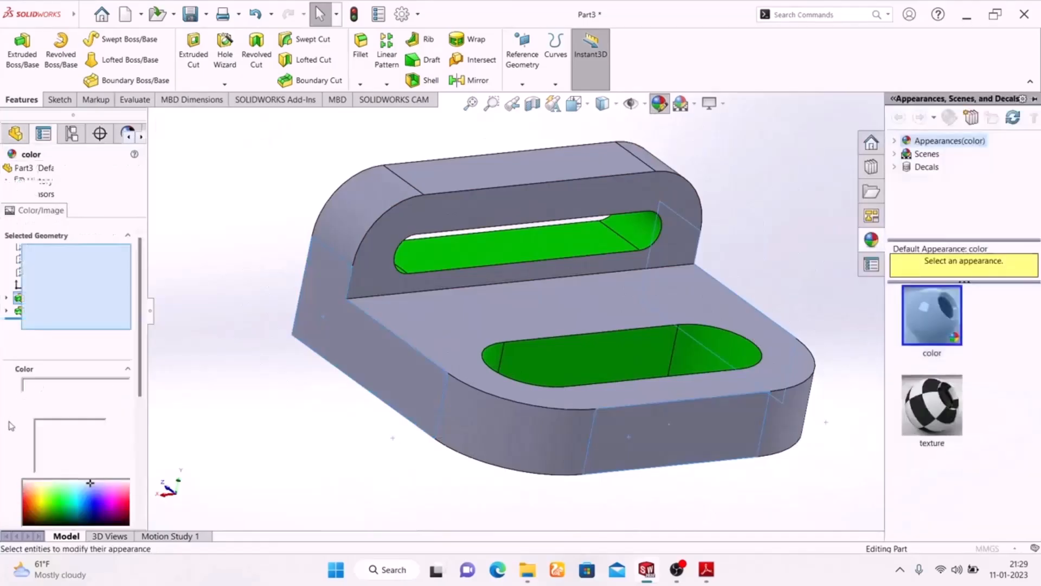
{"action": "left_click", "coordinate": [40, 446]}
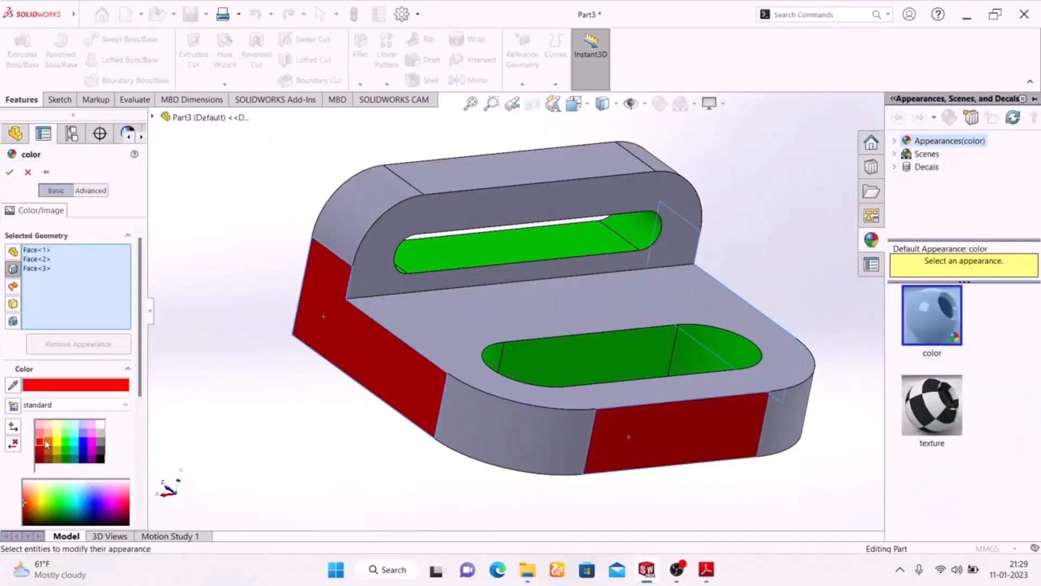
{"action": "left_click", "coordinate": [38, 437]}
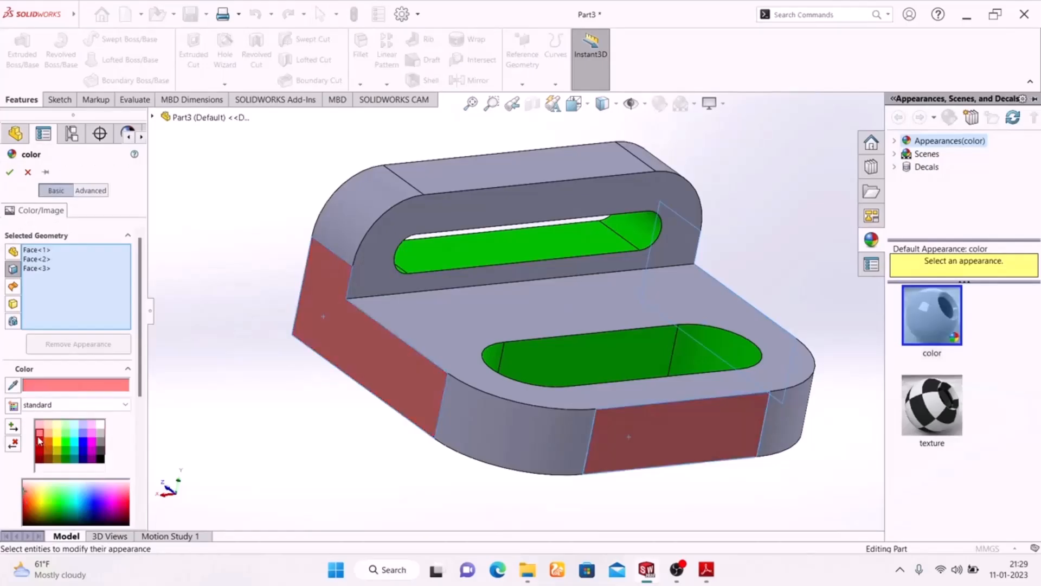
{"action": "left_click", "coordinate": [41, 444]}
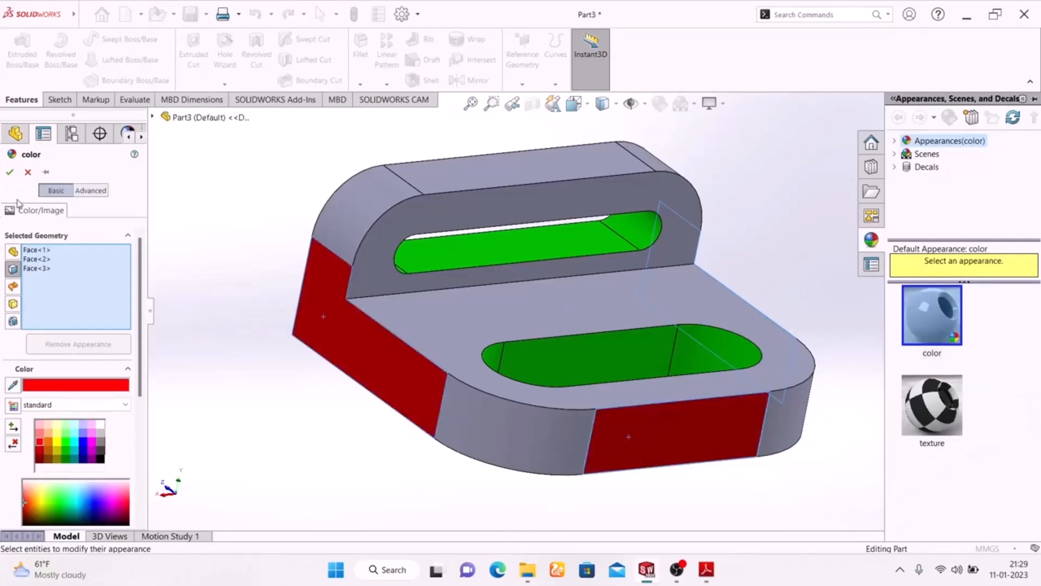
{"action": "left_click", "coordinate": [10, 173]}
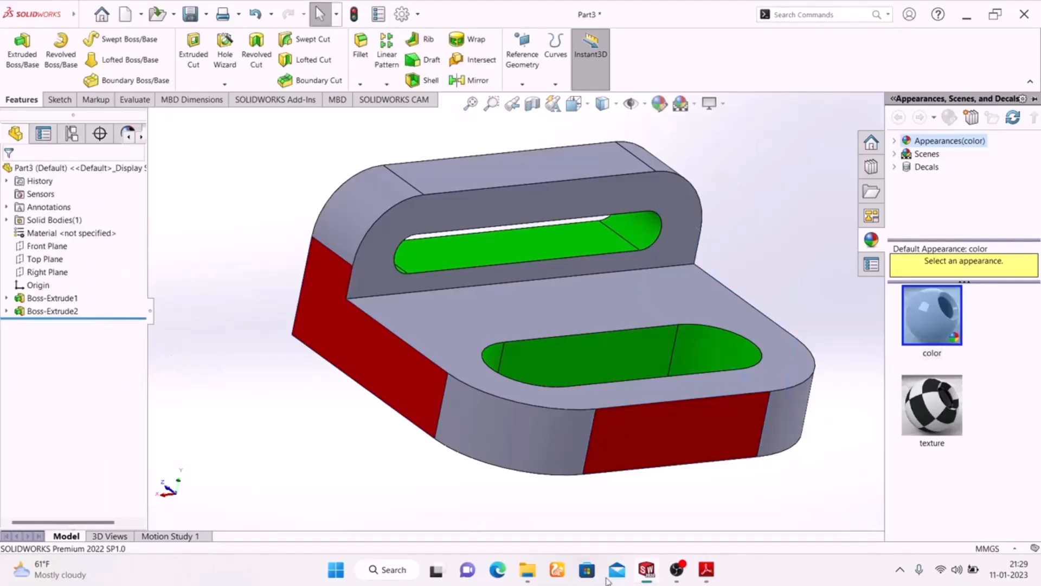
Review the face colours in the PDF drawing's isometric and orthographic views and return to the SOLIDWORKS part.
{"action": "left_click", "coordinate": [706, 569]}
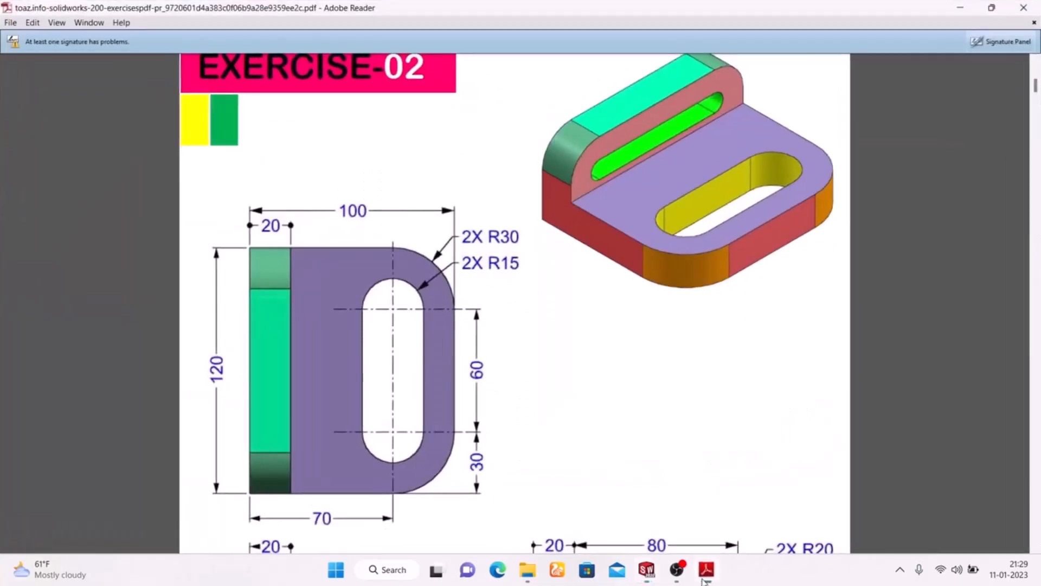
{"action": "scroll", "coordinate": [590, 412], "scroll_direction": "down", "scroll_amount": 5}
{"action": "scroll", "coordinate": [586, 405], "scroll_direction": "up", "scroll_amount": 1}
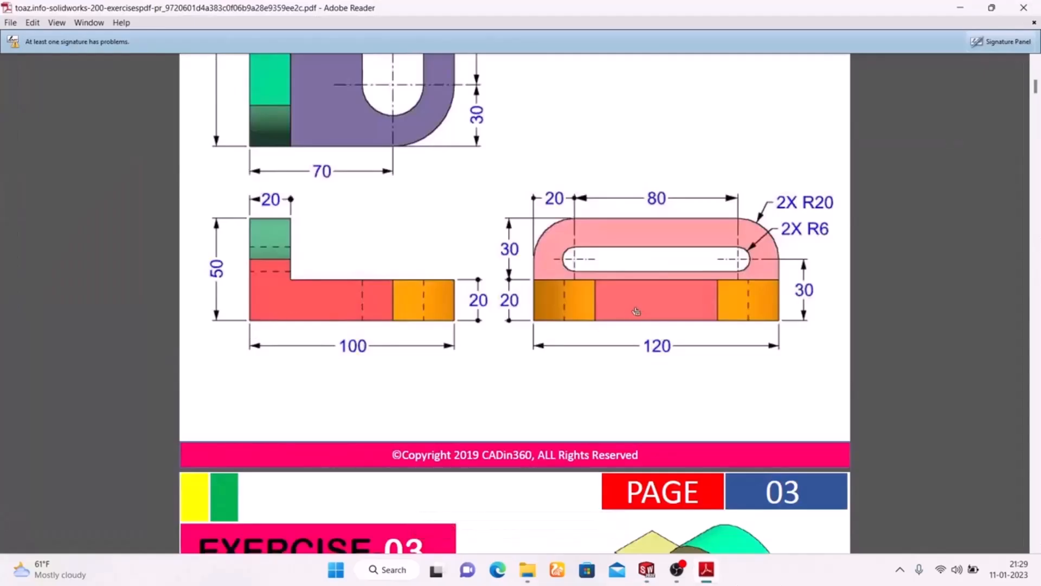
{"action": "scroll", "coordinate": [370, 325], "scroll_direction": "up", "scroll_amount": 3}
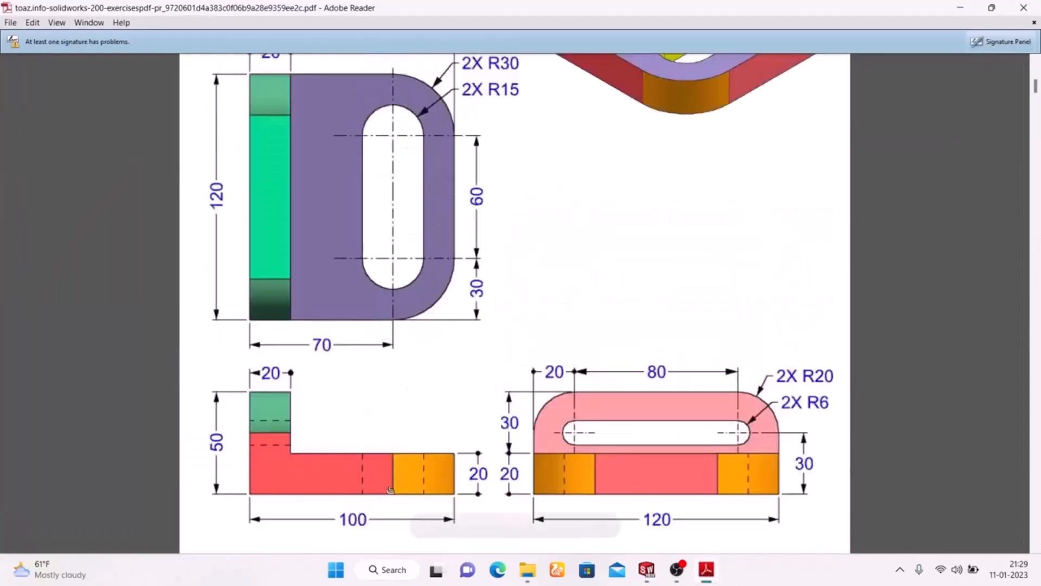
{"action": "left_click", "coordinate": [705, 576]}
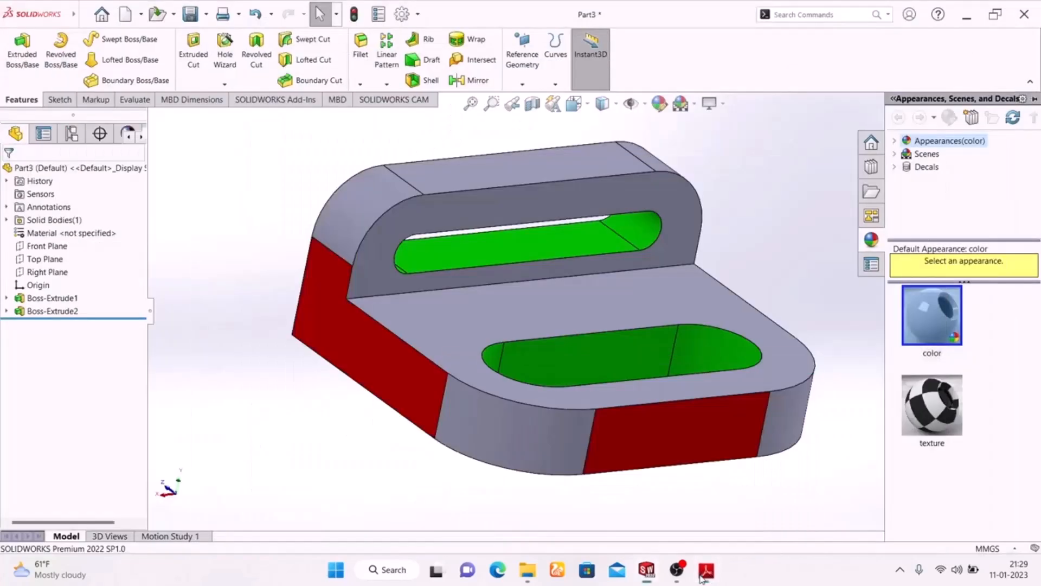
Select the four rounded corner faces, two on the base and two on the flange, and colour them yellow.
{"action": "left_click", "coordinate": [493, 427]}
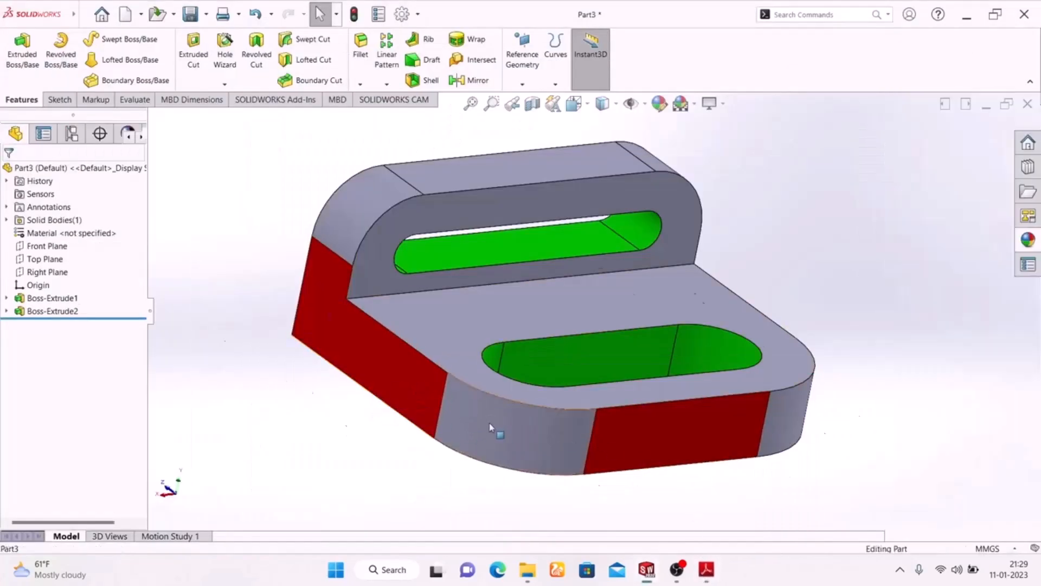
{"action": "left_click", "coordinate": [786, 420], "text": "ctrl"}
{"action": "left_click", "coordinate": [339, 211], "text": "ctrl"}
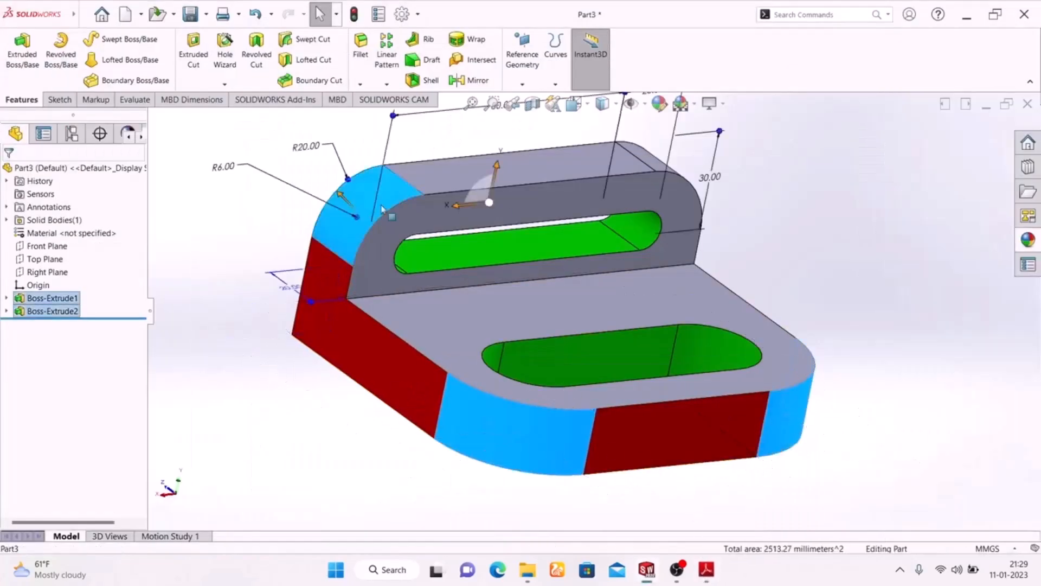
{"action": "middle_click_drag", "start_coordinate": [805, 260], "coordinate": [792, 180]}
{"action": "left_click", "coordinate": [791, 172], "text": "ctrl"}
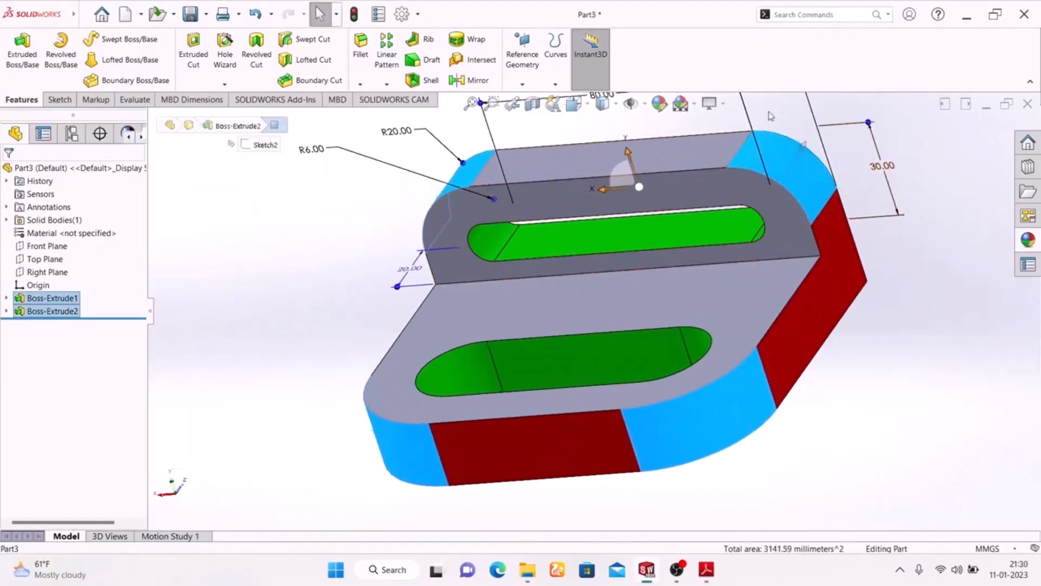
{"action": "left_click", "coordinate": [660, 103]}
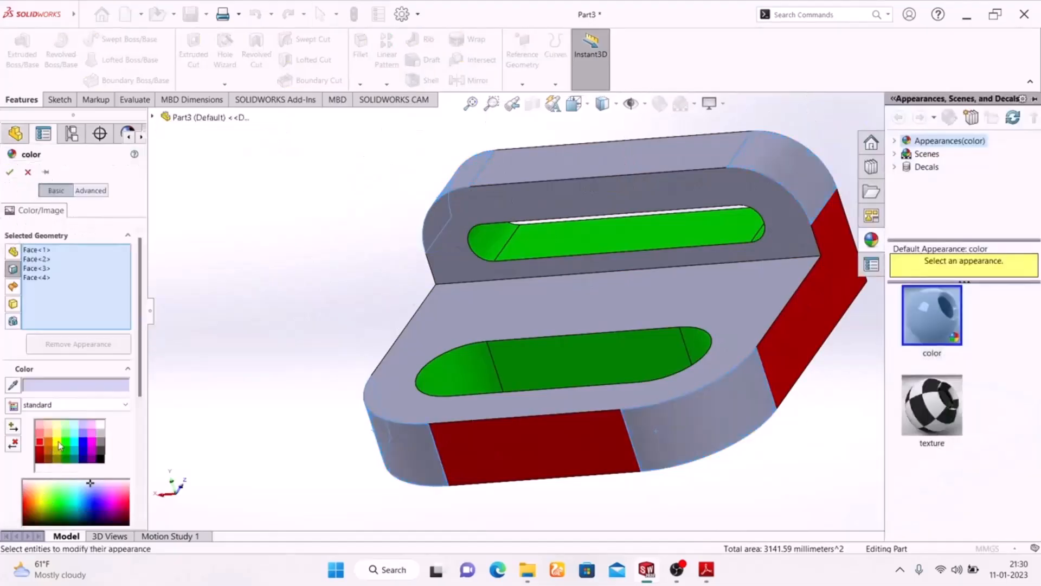
{"action": "left_click", "coordinate": [60, 444]}
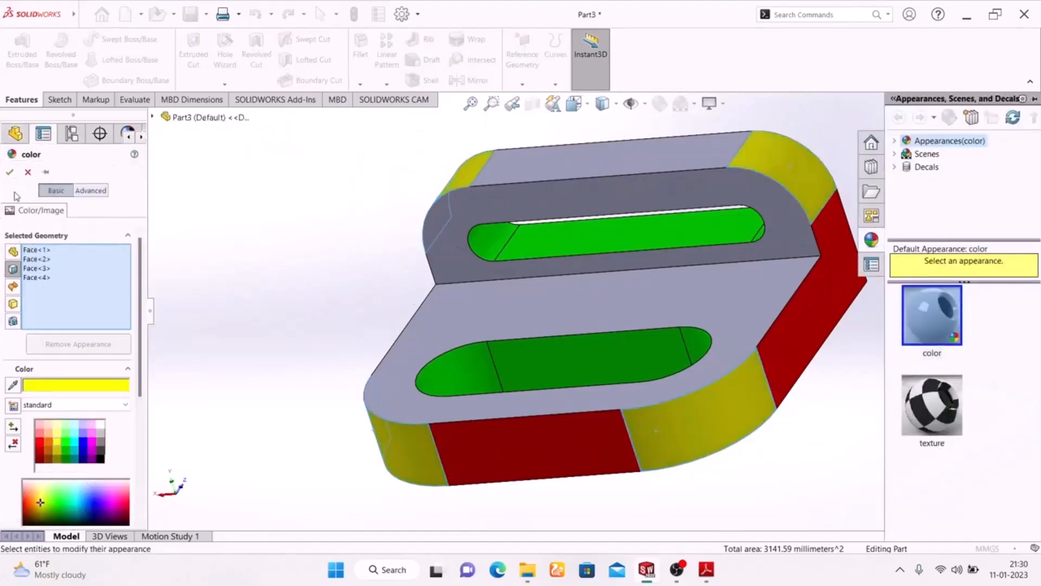
{"action": "left_click", "coordinate": [10, 172]}
Select the bracket's bottom face and flat back face and colour both cyan.
{"action": "middle_click_drag", "start_coordinate": [237, 327], "coordinate": [350, 145]}
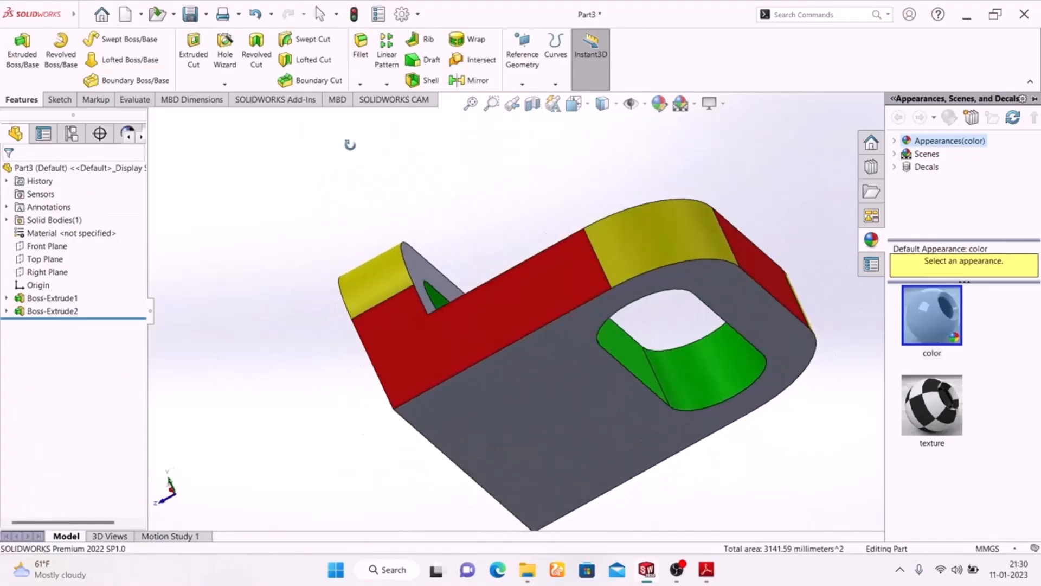
{"action": "left_click", "coordinate": [503, 439]}
{"action": "middle_click_drag", "start_coordinate": [267, 407], "coordinate": [570, 408]}
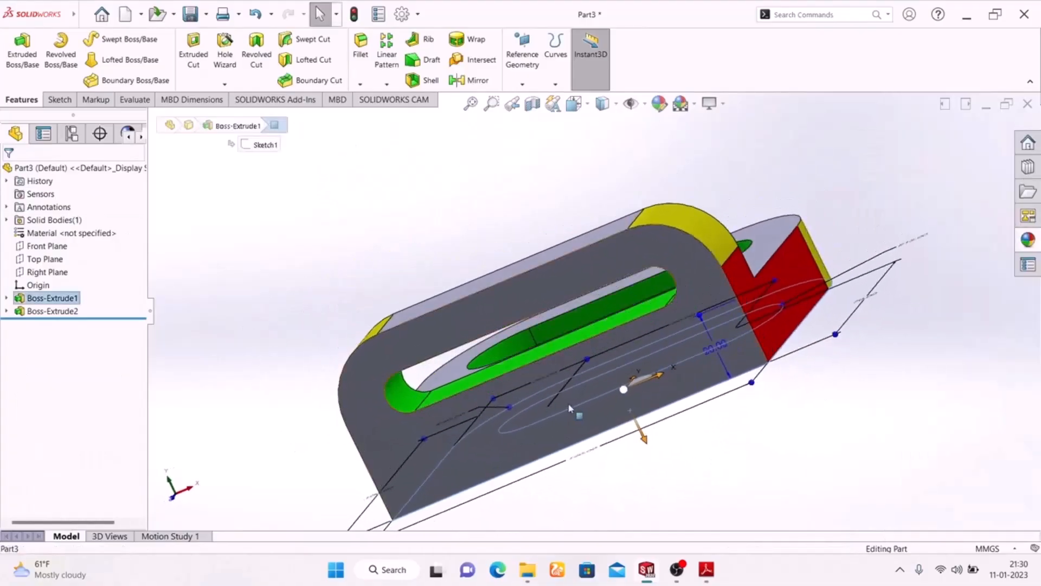
{"action": "left_click", "coordinate": [401, 438], "text": "ctrl"}
{"action": "middle_click_drag", "start_coordinate": [825, 442], "coordinate": [750, 582]}
{"action": "middle_click_drag", "start_coordinate": [337, 206], "coordinate": [657, 206]}
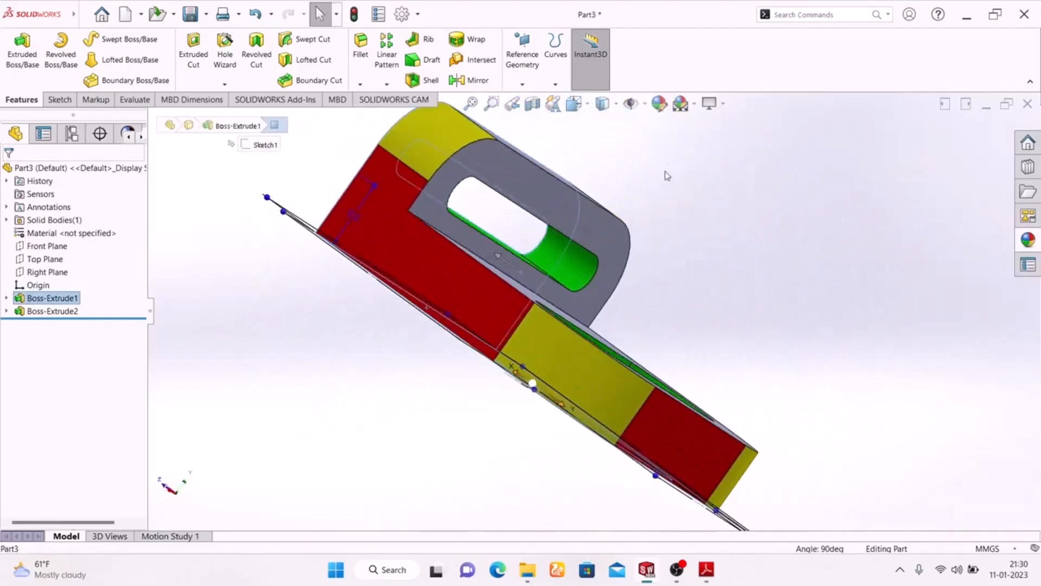
{"action": "left_click", "coordinate": [659, 103]}
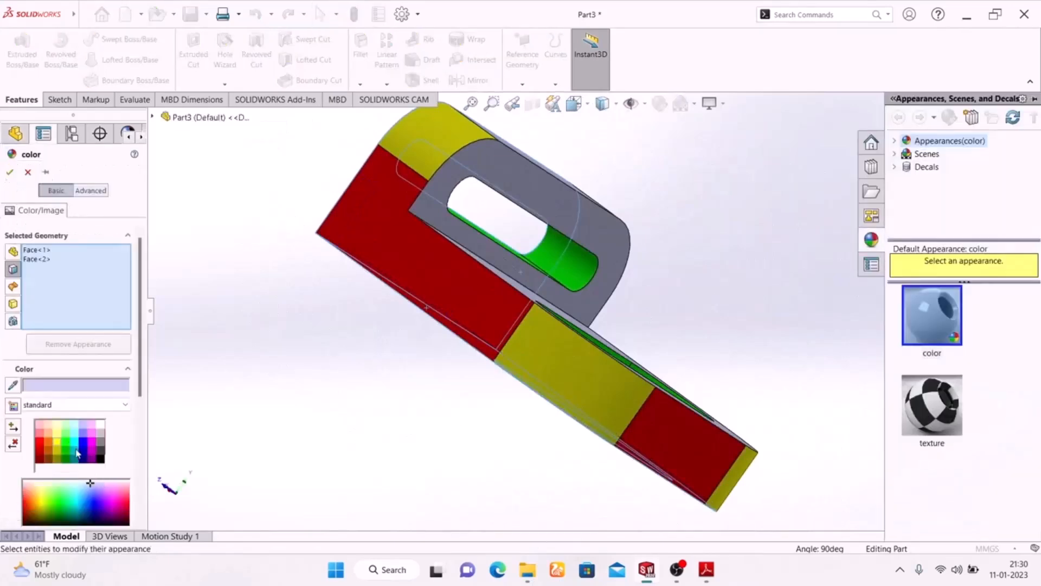
{"action": "left_click", "coordinate": [76, 448]}
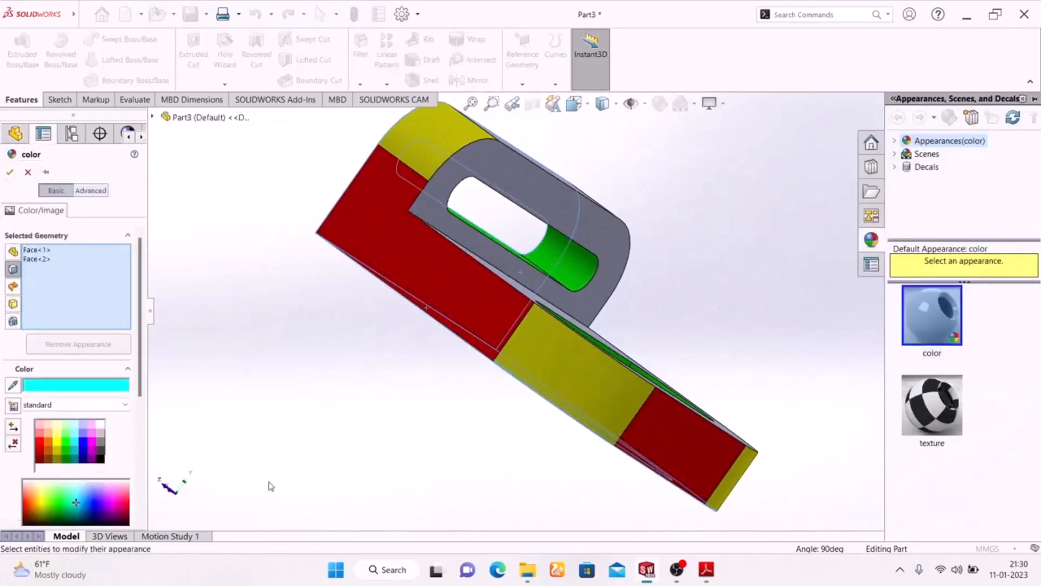
{"action": "left_click", "coordinate": [11, 172]}
Select the base's top face and the flange's front face and colour both magenta.
{"action": "middle_click_drag", "start_coordinate": [281, 372], "coordinate": [249, 486]}
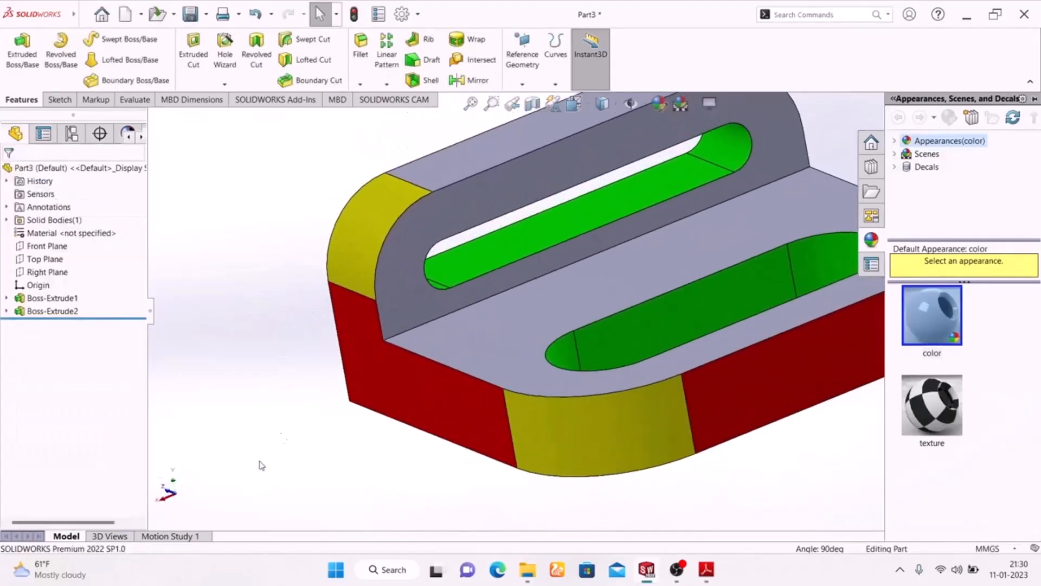
{"action": "left_click", "coordinate": [458, 343]}
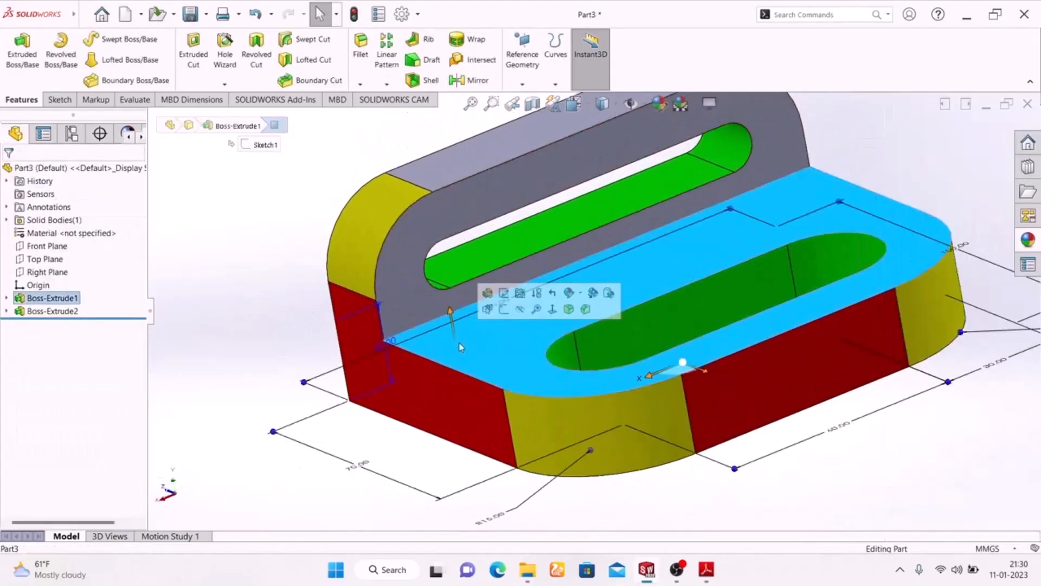
{"action": "left_click", "coordinate": [413, 269], "text": "ctrl"}
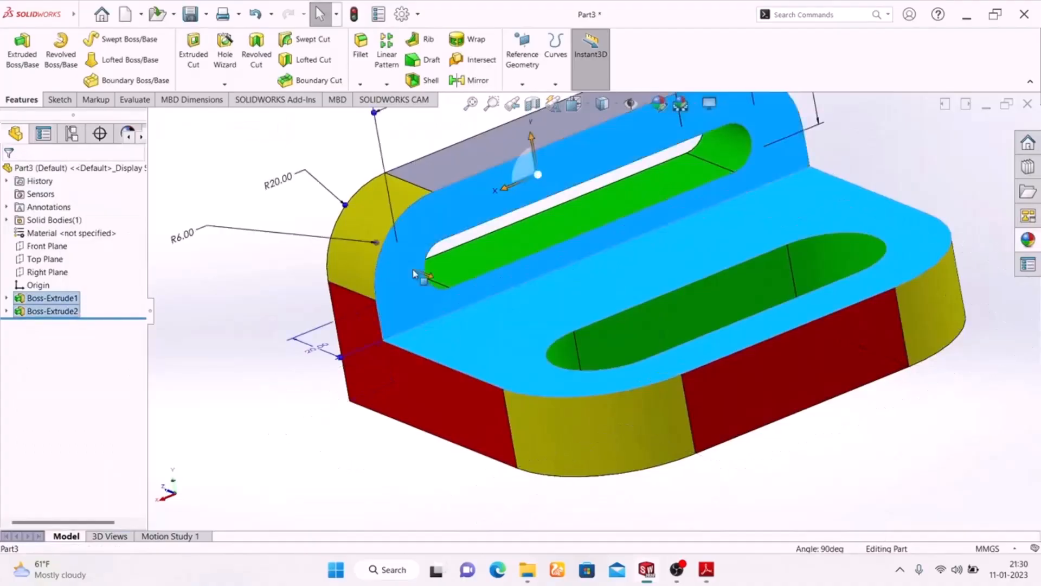
{"action": "left_click", "coordinate": [658, 103]}
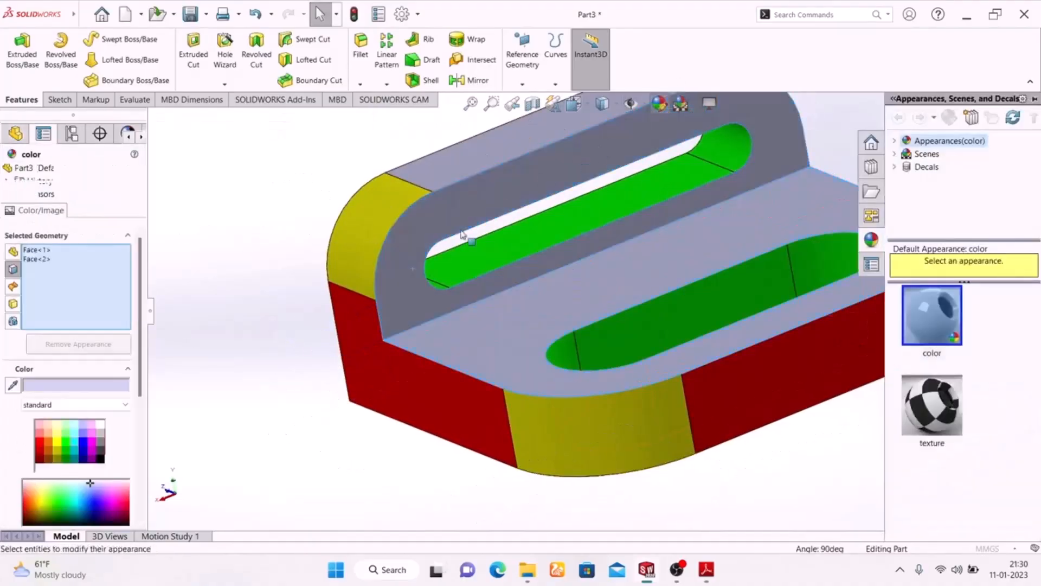
{"action": "left_click", "coordinate": [50, 444]}
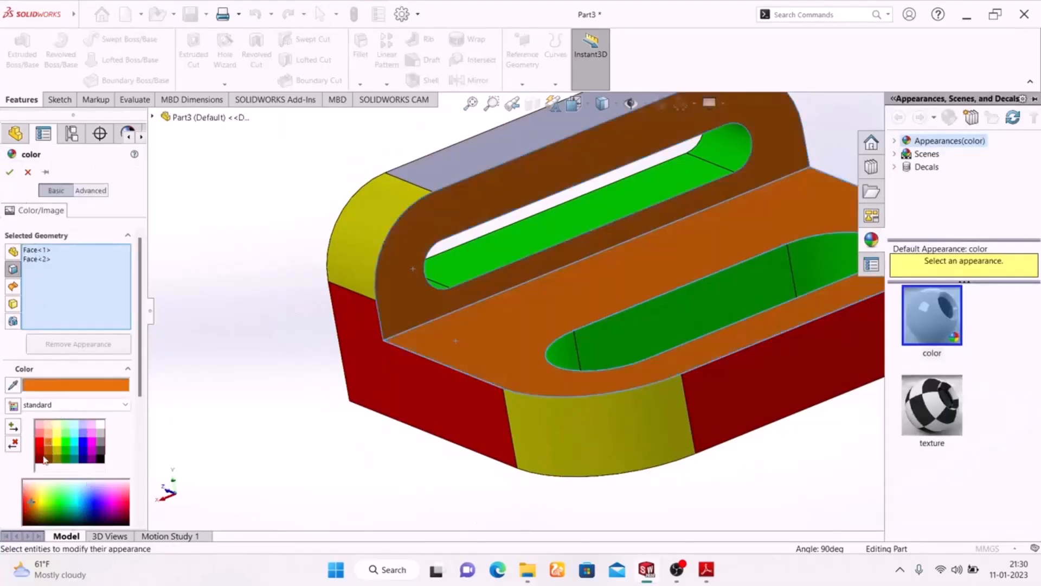
{"action": "left_click", "coordinate": [92, 444]}
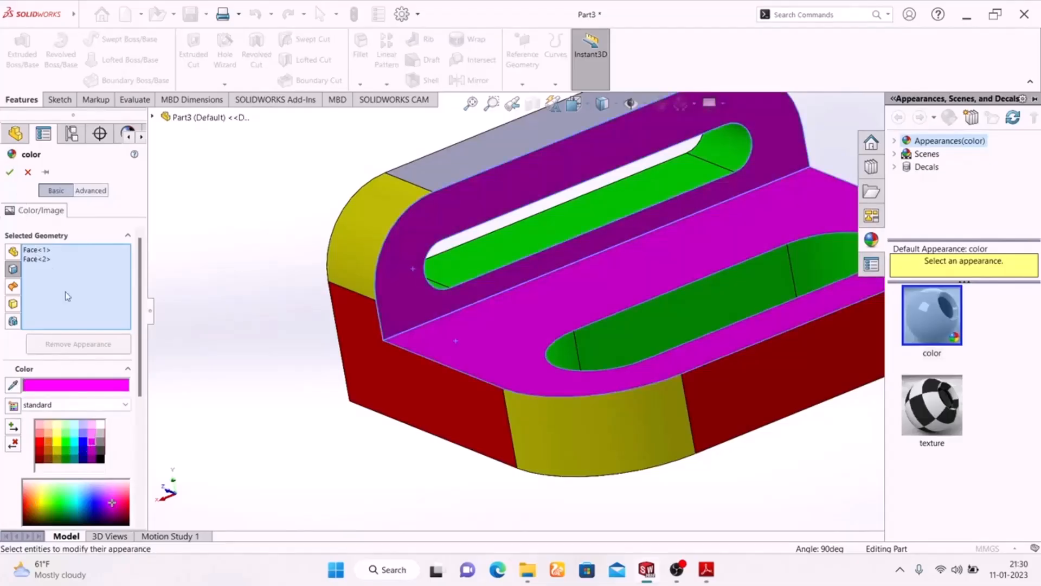
{"action": "left_click", "coordinate": [9, 174]}
Select the flat top face of the flange and colour it red.
{"action": "middle_click_drag", "start_coordinate": [362, 456], "coordinate": [362, 430]}
{"action": "scroll", "coordinate": [352, 417], "scroll_direction": "up", "scroll_amount": 5}
{"action": "middle_click_drag", "start_coordinate": [698, 420], "coordinate": [611, 202]}
{"action": "scroll", "coordinate": [597, 168], "scroll_direction": "down", "scroll_amount": 5}
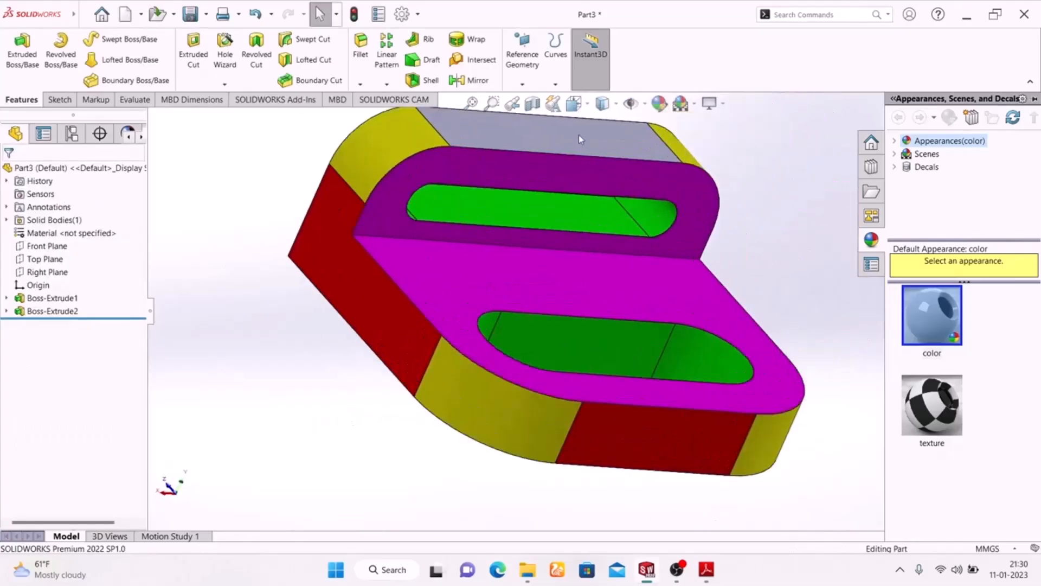
{"action": "left_click", "coordinate": [578, 134]}
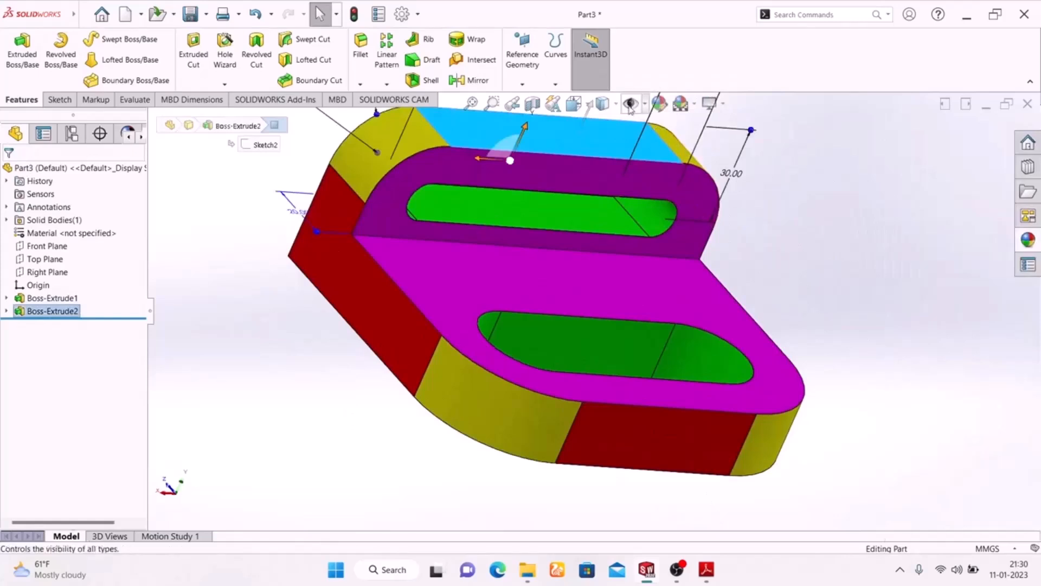
{"action": "key", "text": "Escape"}
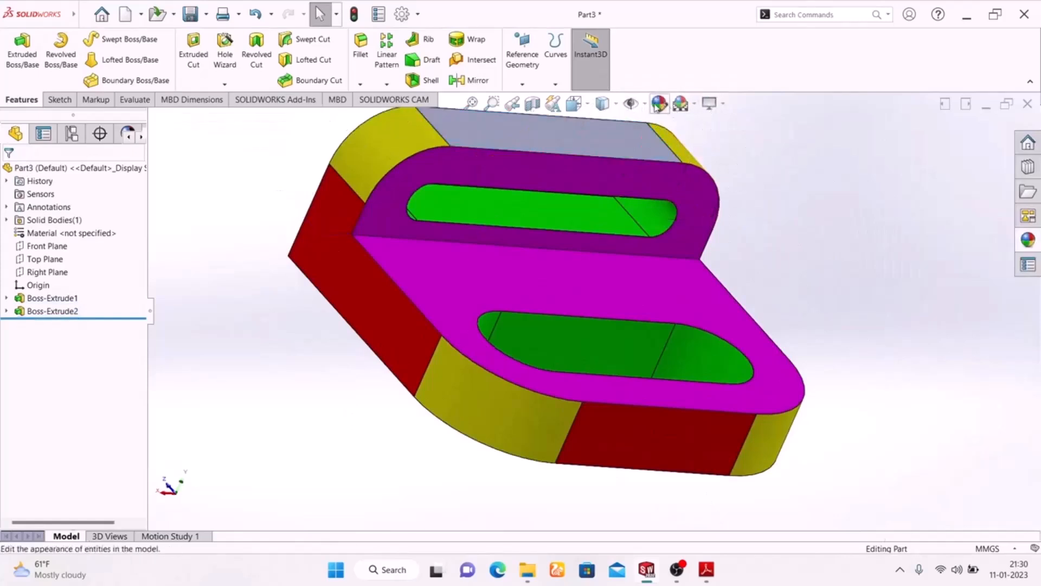
{"action": "left_click", "coordinate": [599, 148]}
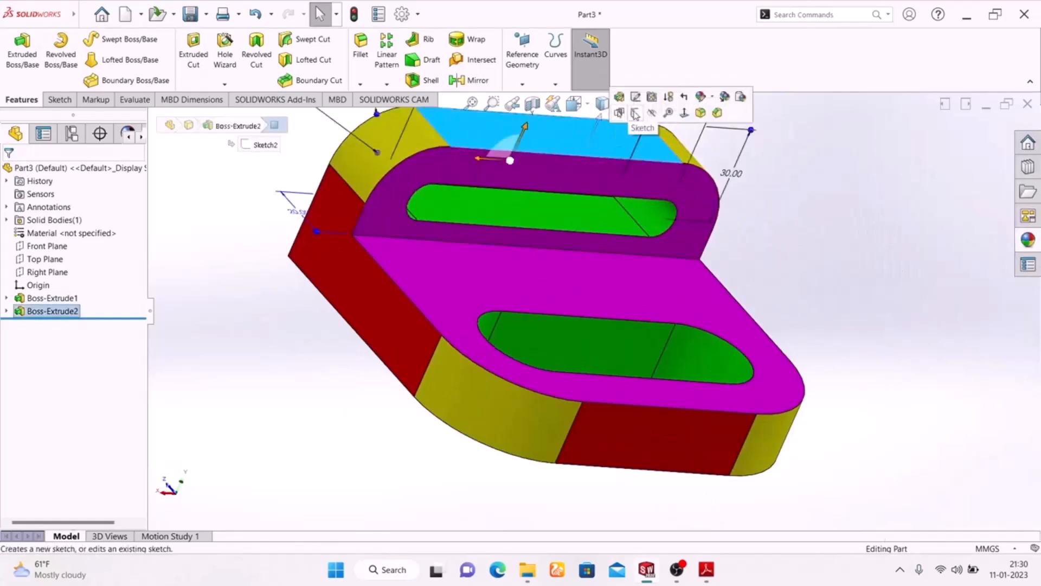
{"action": "left_click", "coordinate": [660, 103]}
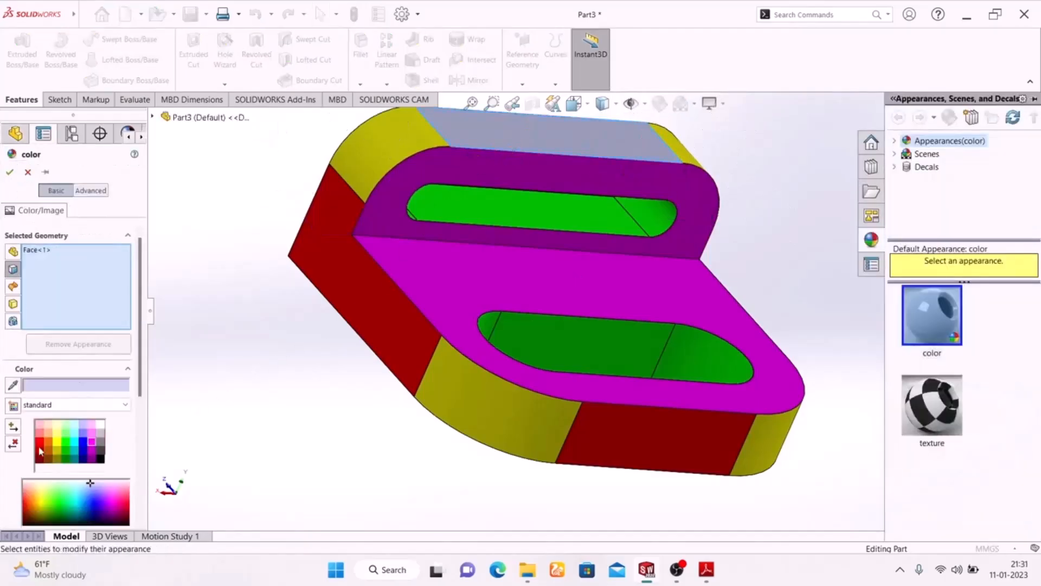
{"action": "left_click", "coordinate": [40, 444]}
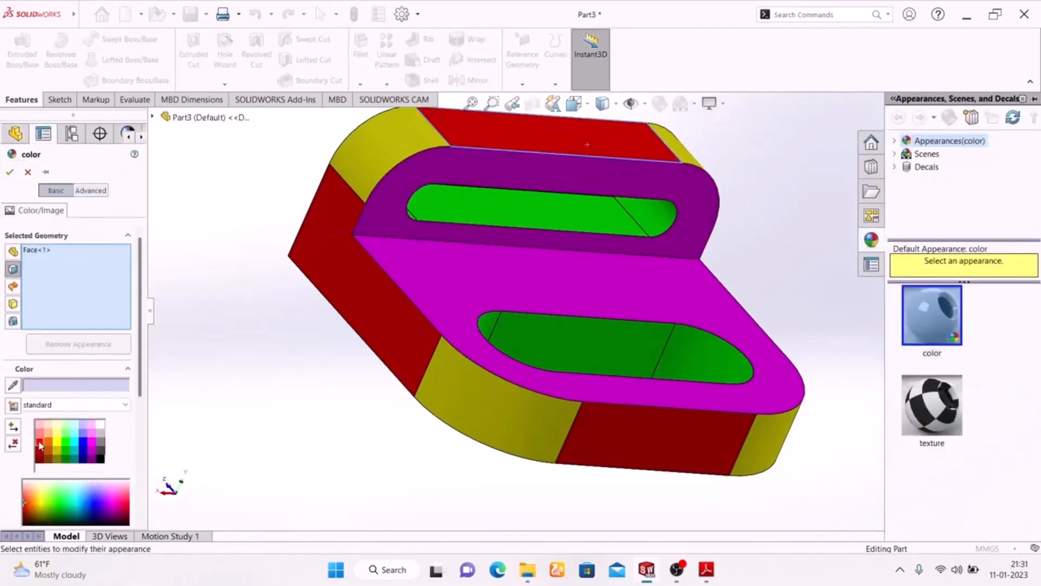
{"action": "left_click", "coordinate": [9, 173]}
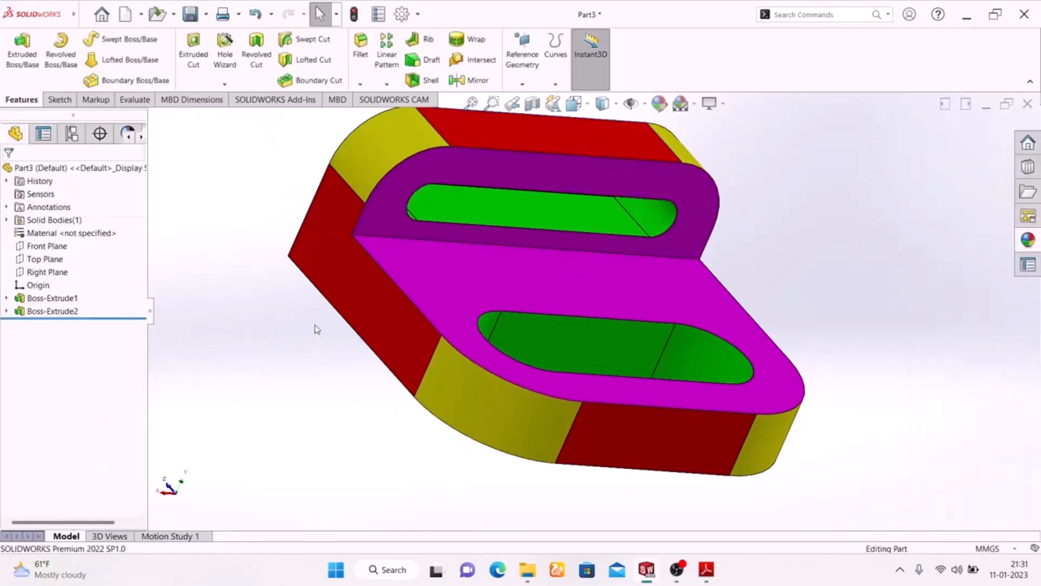
Change the scene behind the coloured bracket to a plain white background.
{"action": "middle_click_drag", "start_coordinate": [309, 318], "coordinate": [317, 404]}
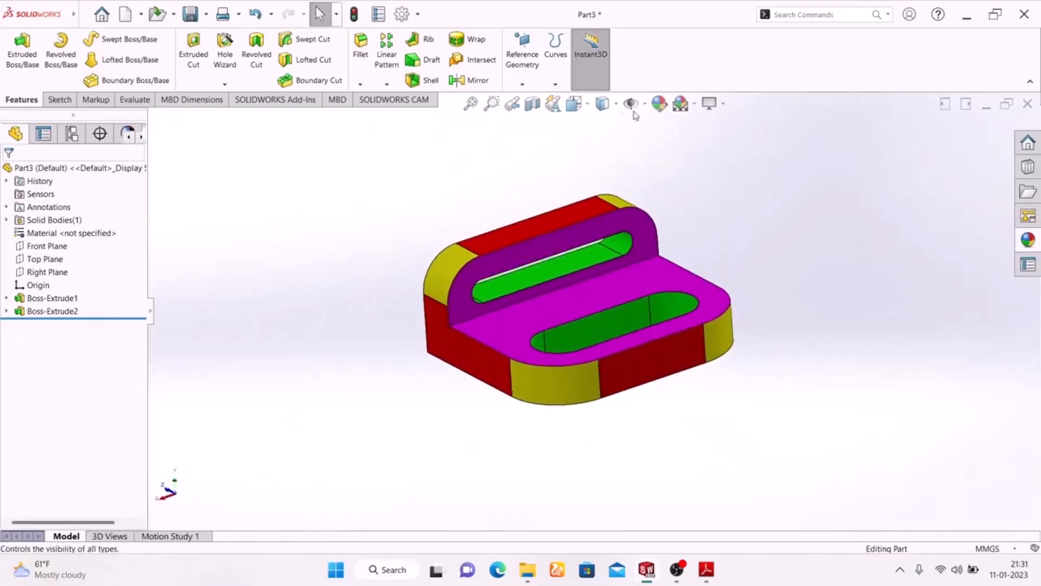
{"action": "left_click", "coordinate": [691, 112]}
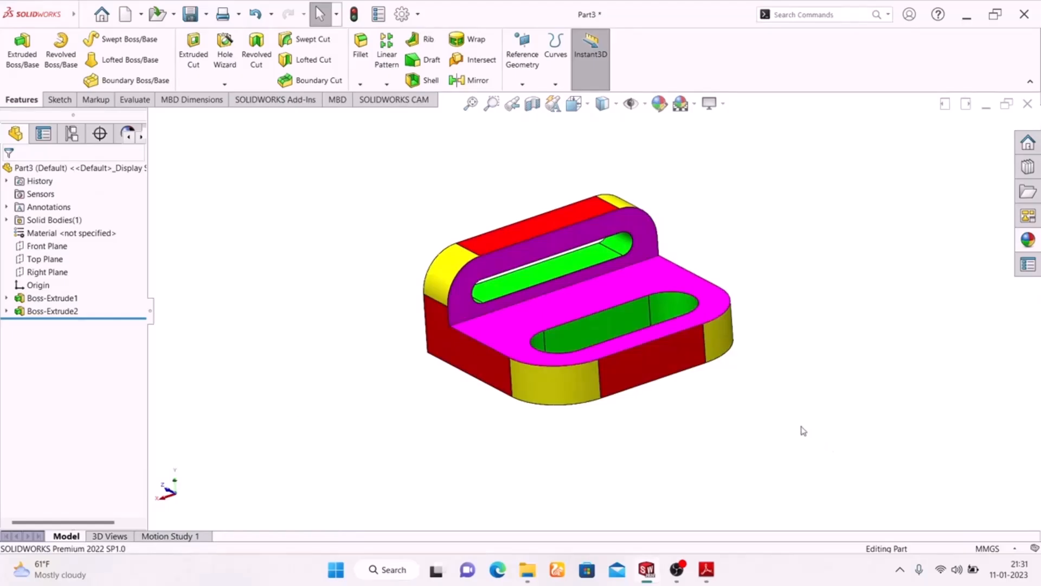
{"action": "middle_click_drag", "start_coordinate": [800, 417], "coordinate": [797, 437]}
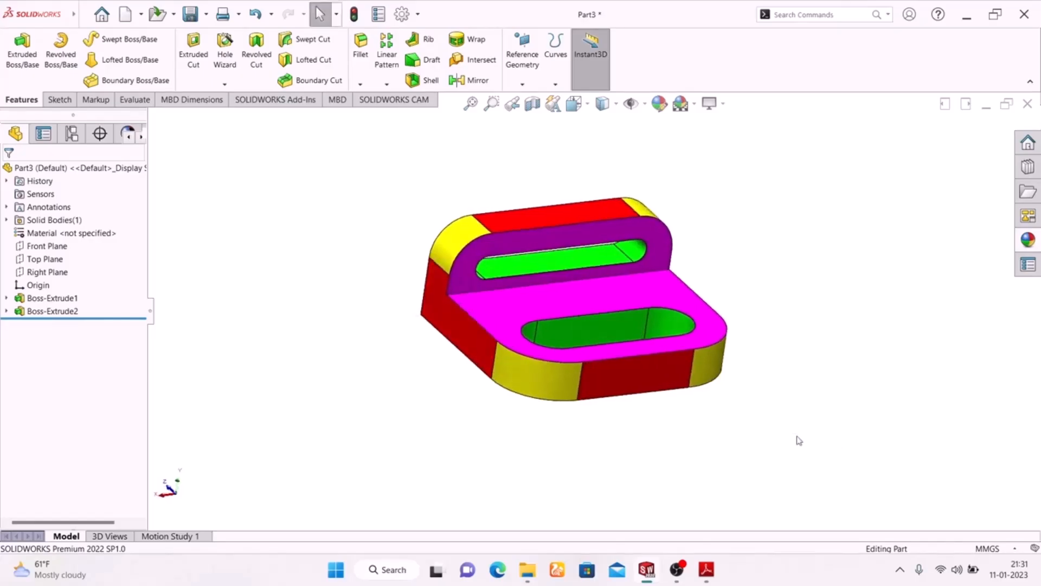
Try a different rendering view setting on the coloured bracket, inspect the model from another angle, and switch the setting back off.
{"action": "left_click", "coordinate": [710, 103]}
{"action": "left_click", "coordinate": [729, 123]}
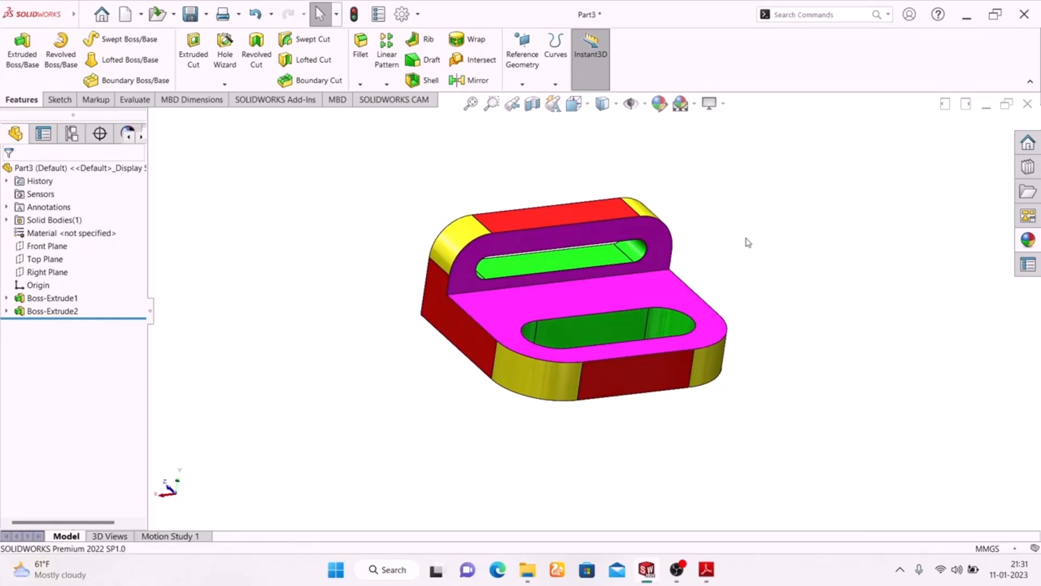
{"action": "middle_click_drag", "start_coordinate": [747, 254], "coordinate": [686, 340]}
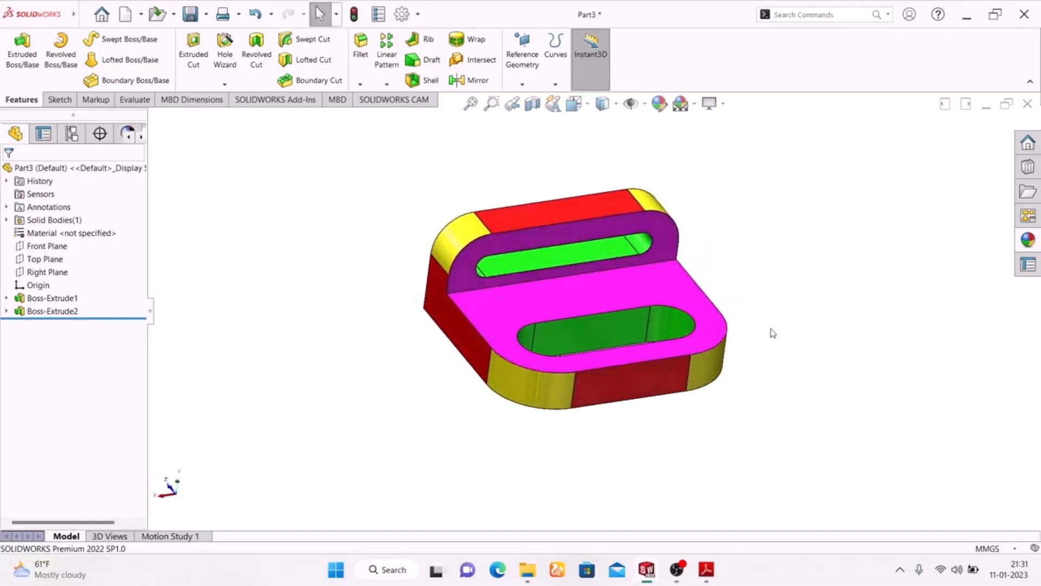
{"action": "left_click", "coordinate": [709, 103]}
{"action": "left_click", "coordinate": [728, 123]}
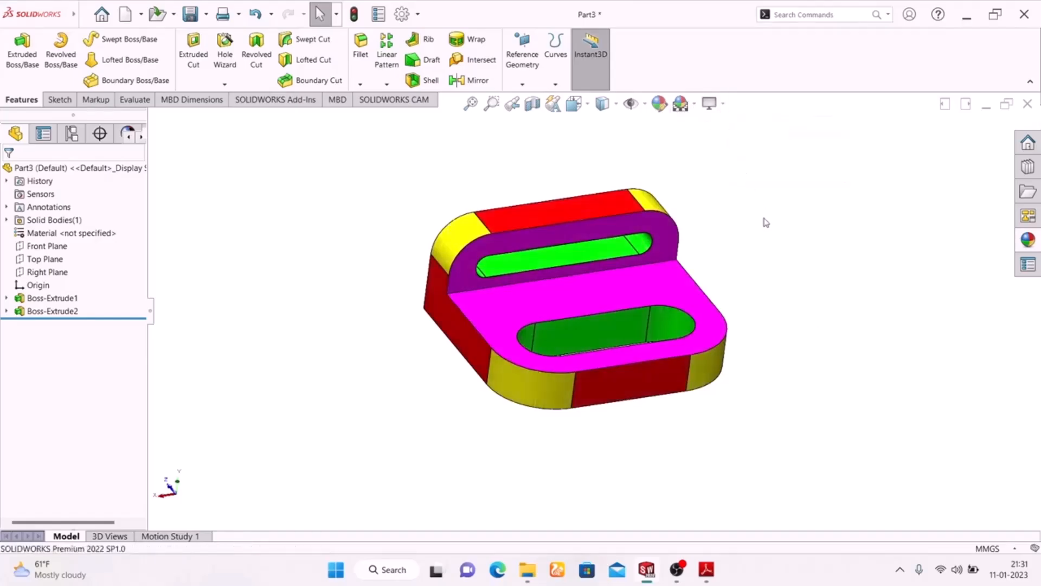